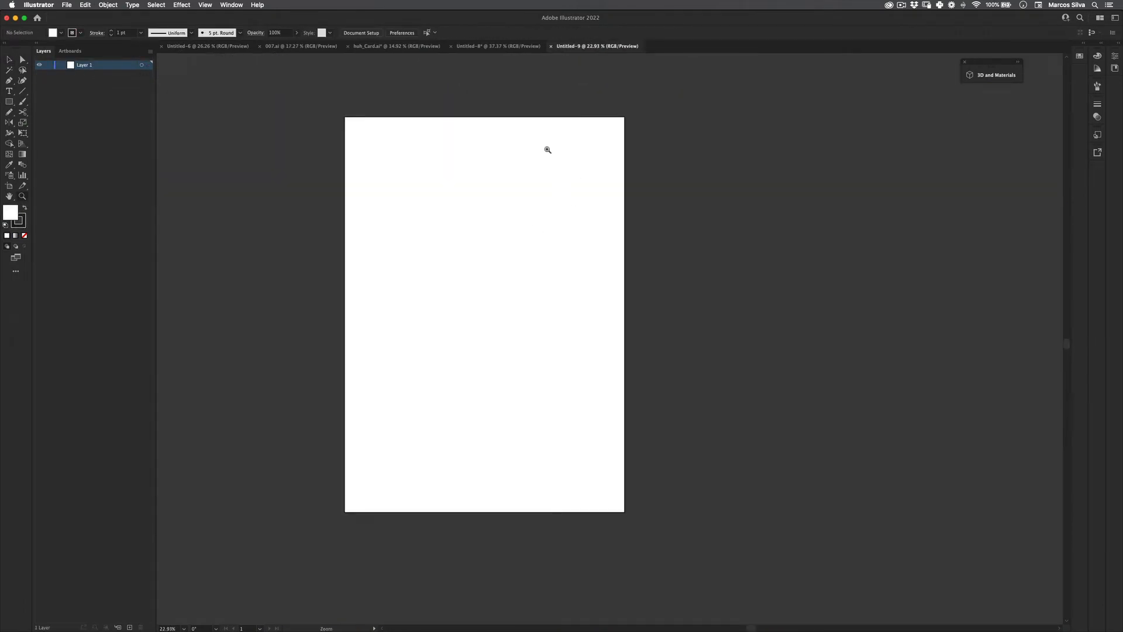
- Add a layer above the grey background and position a square of about 733 px, centred horizontally above the artboard's middle
drag(546, 148, 580, 213)
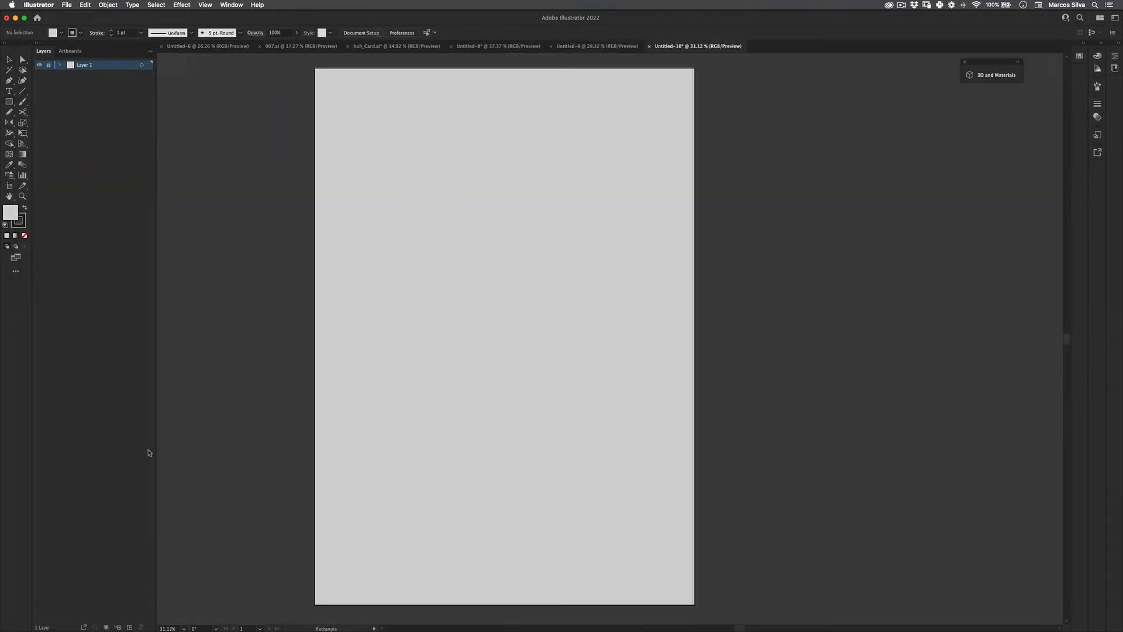
click(130, 627)
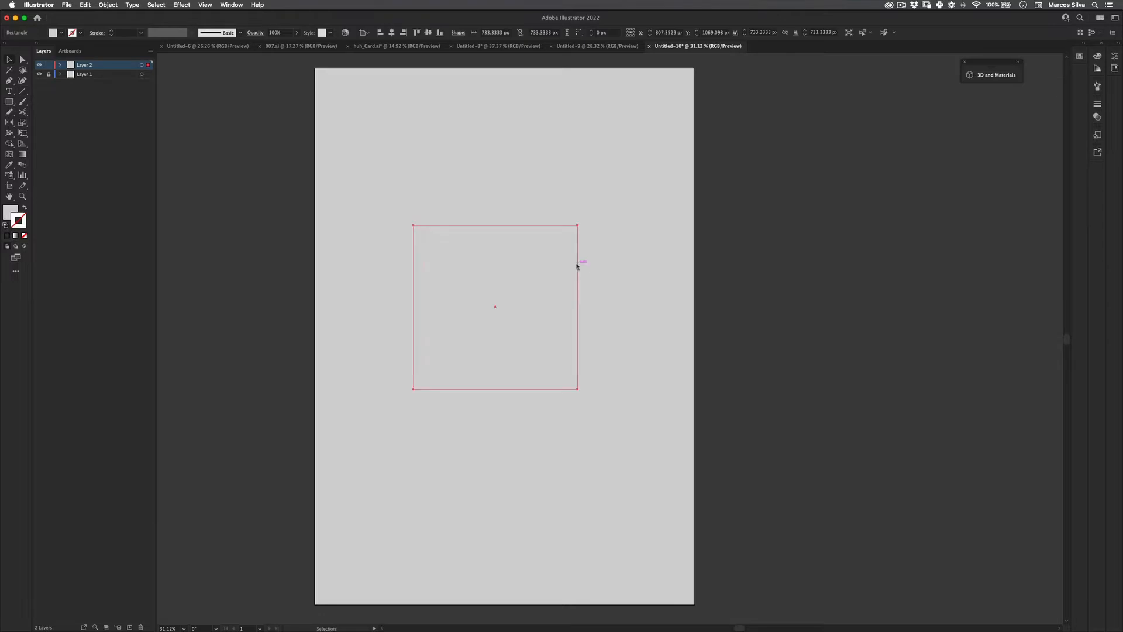
drag(577, 267, 597, 234)
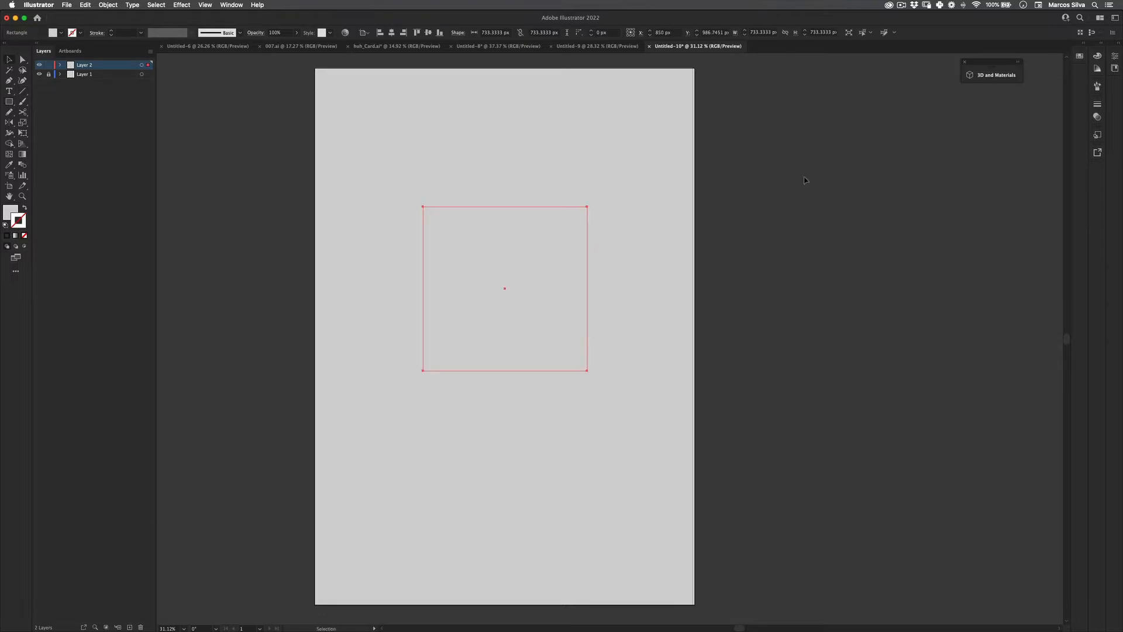
- Set the square's fill to the pink colour #ffc2db
double_click(10, 212)
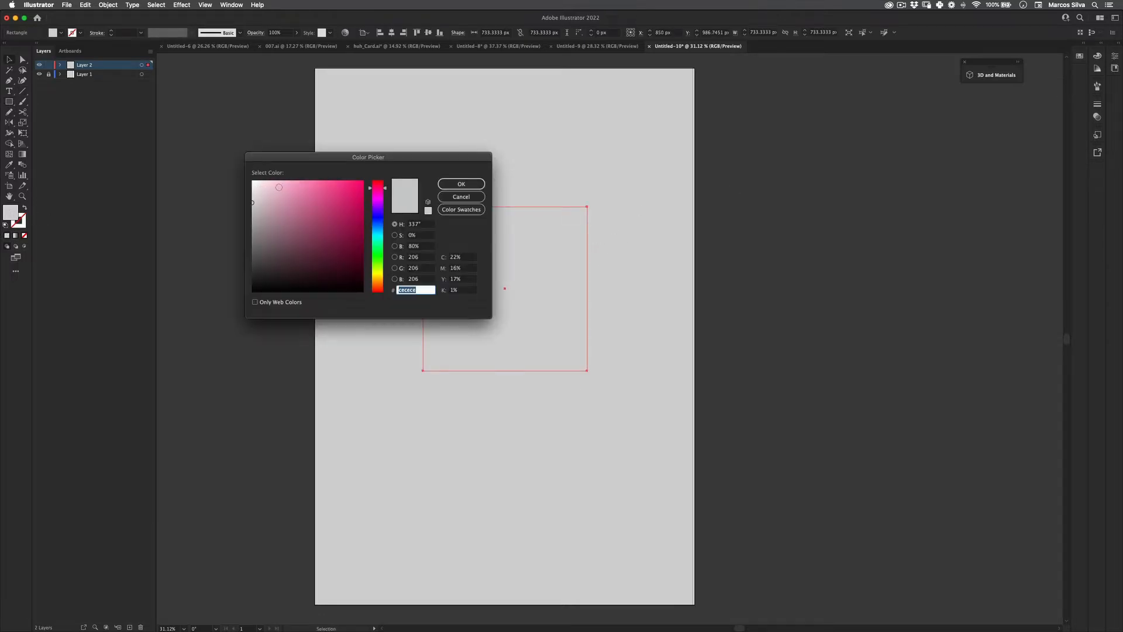
text(ffc2db)
click(463, 184)
- Apply the classic 3D Extrude & Bevel effect to the pink square, 50 pt deep and rotated about 51°, -43° and 19°
click(182, 4)
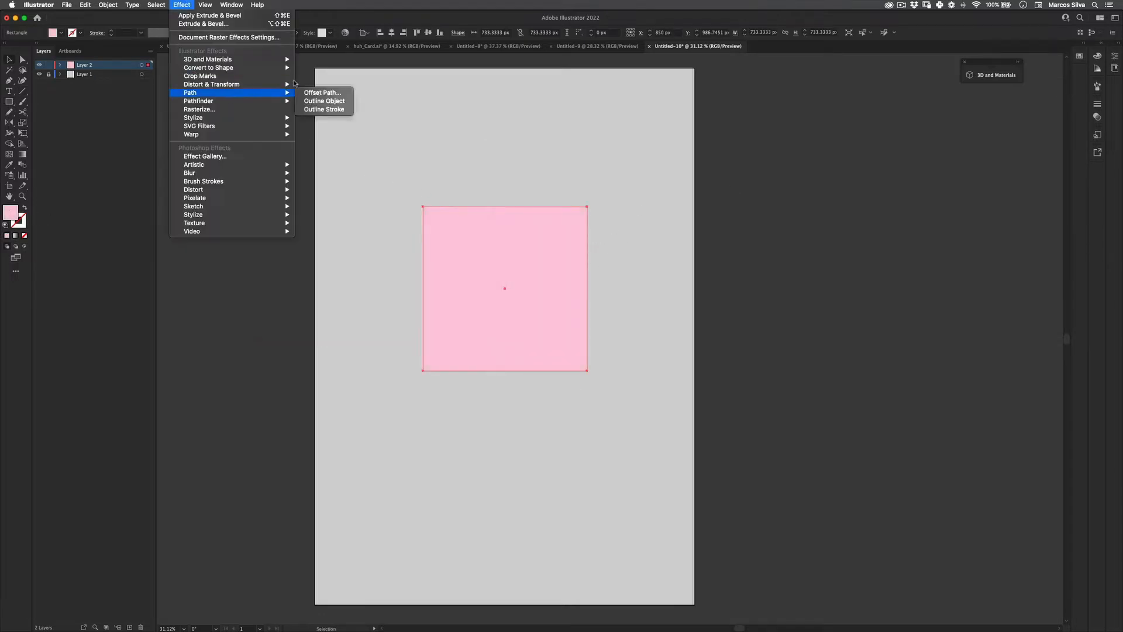
mouse_move(234, 59)
mouse_move(328, 100)
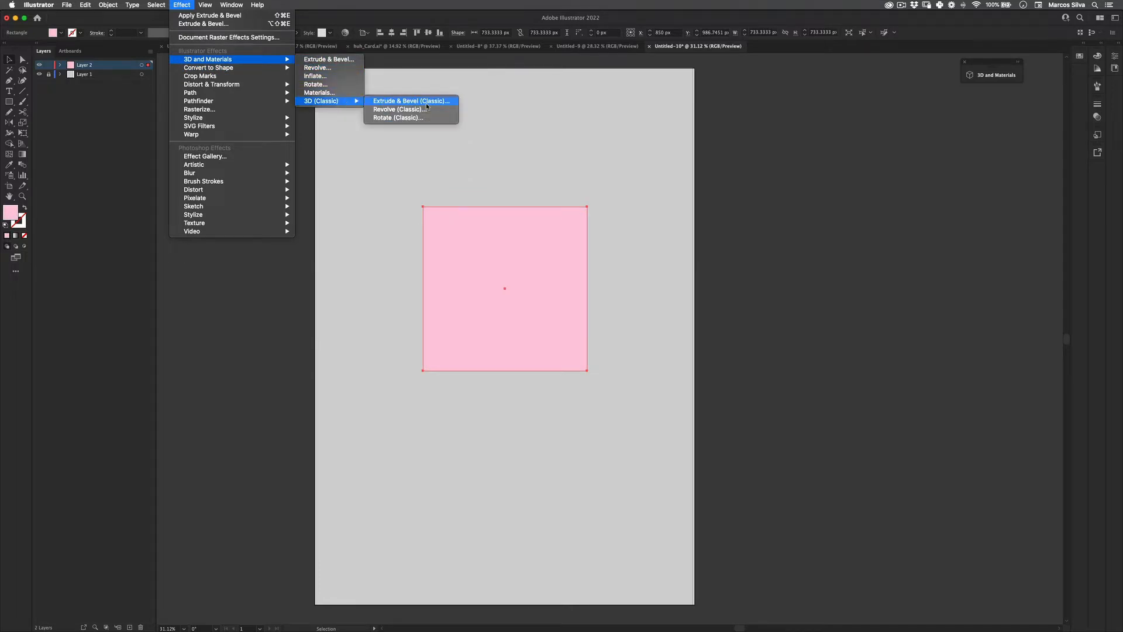
click(426, 102)
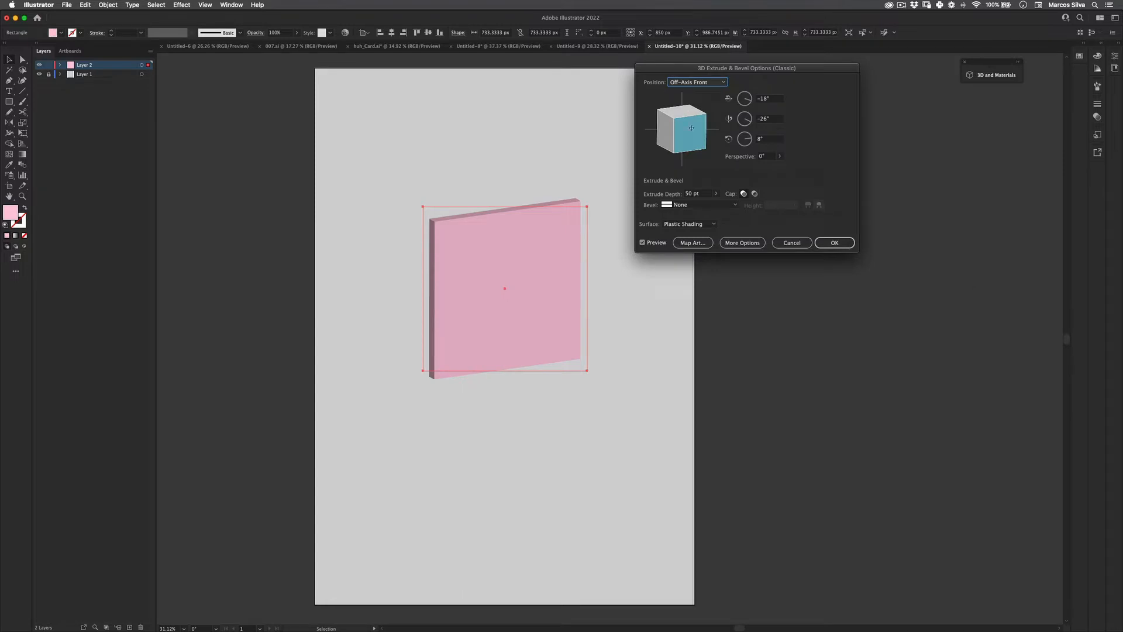
drag(696, 138, 673, 129)
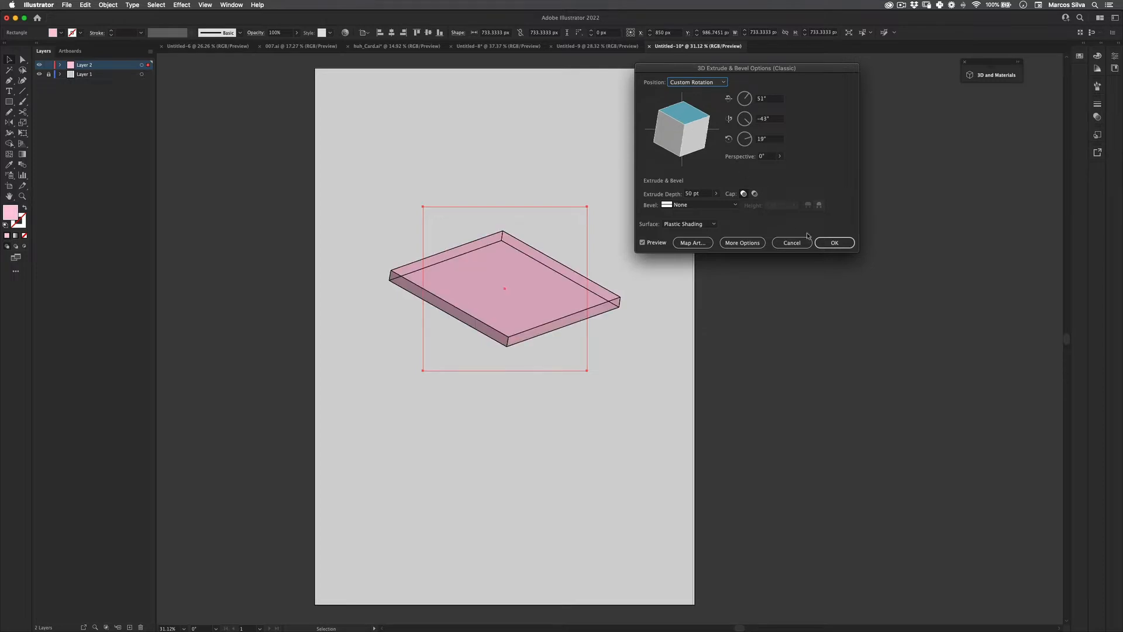
click(834, 243)
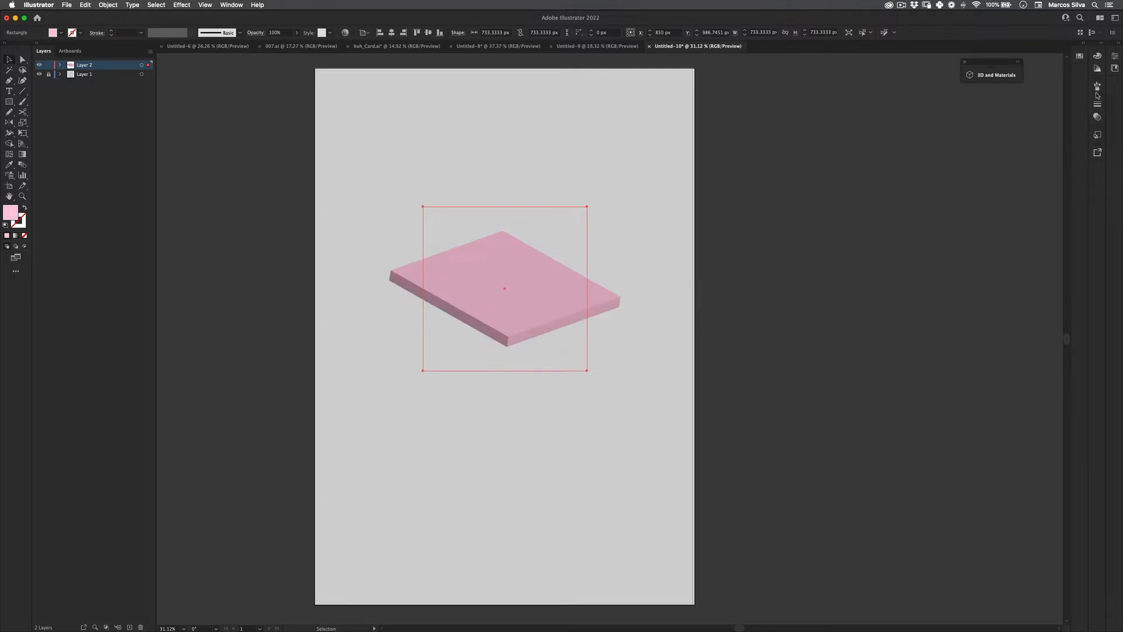
- Edit the square's 3D Extrude & Bevel effect and set the extrude depth to 165 pt
click(1115, 68)
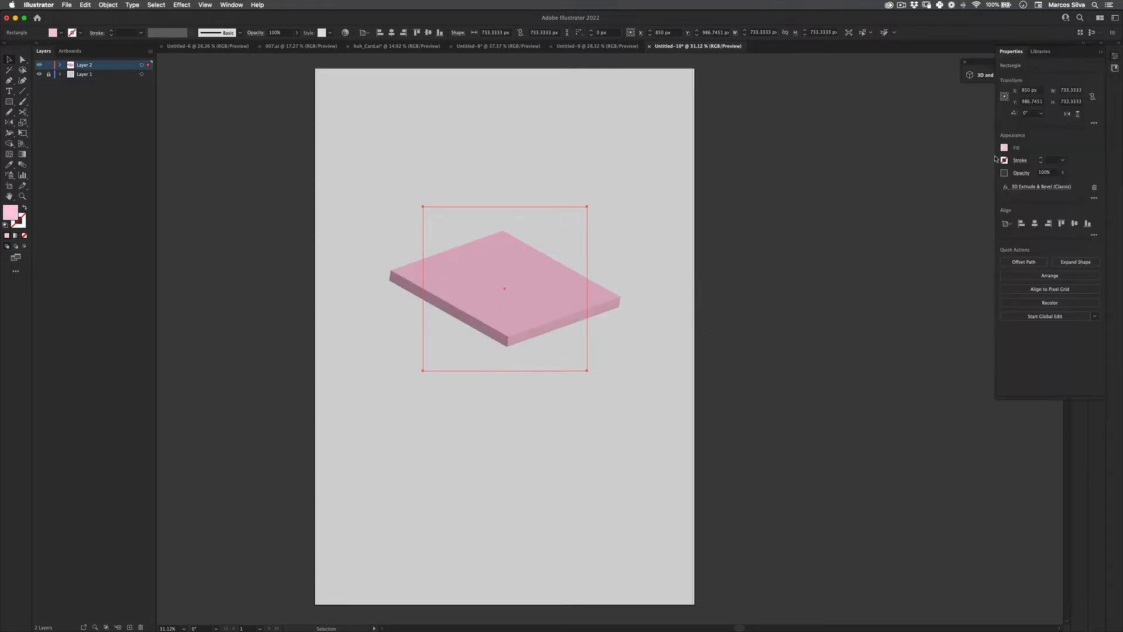
click(1039, 186)
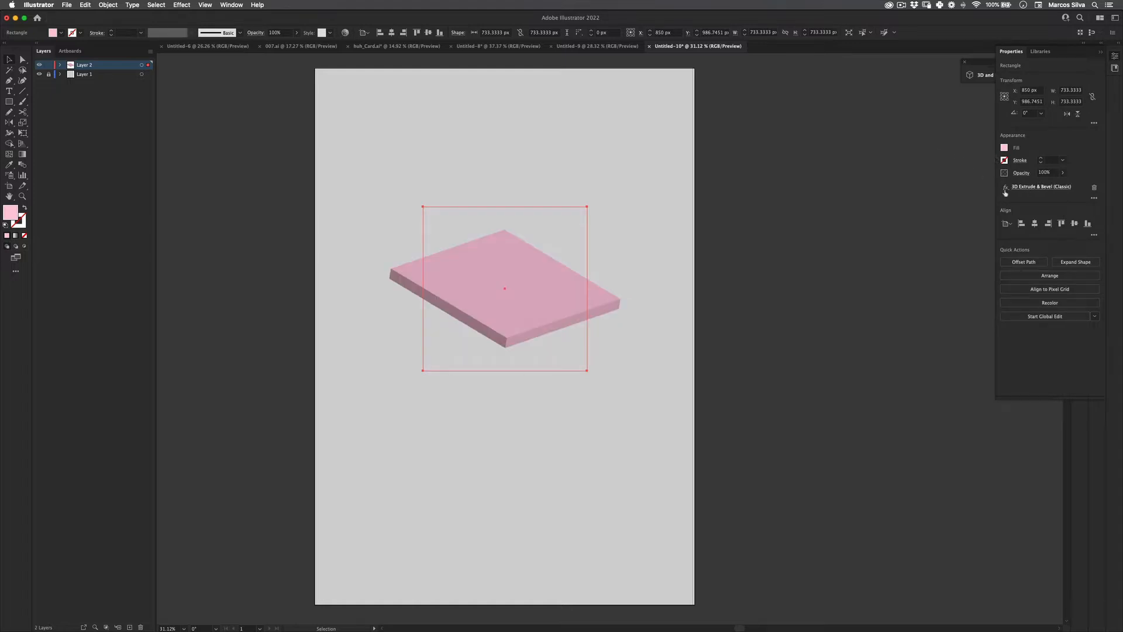
click(716, 193)
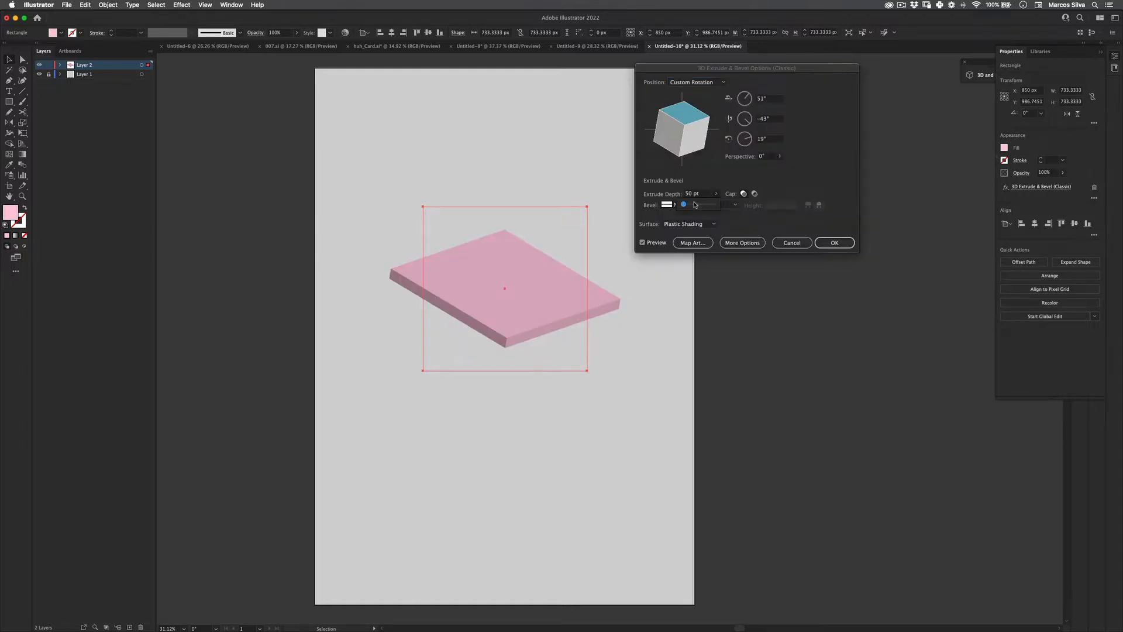
drag(690, 205, 690, 207)
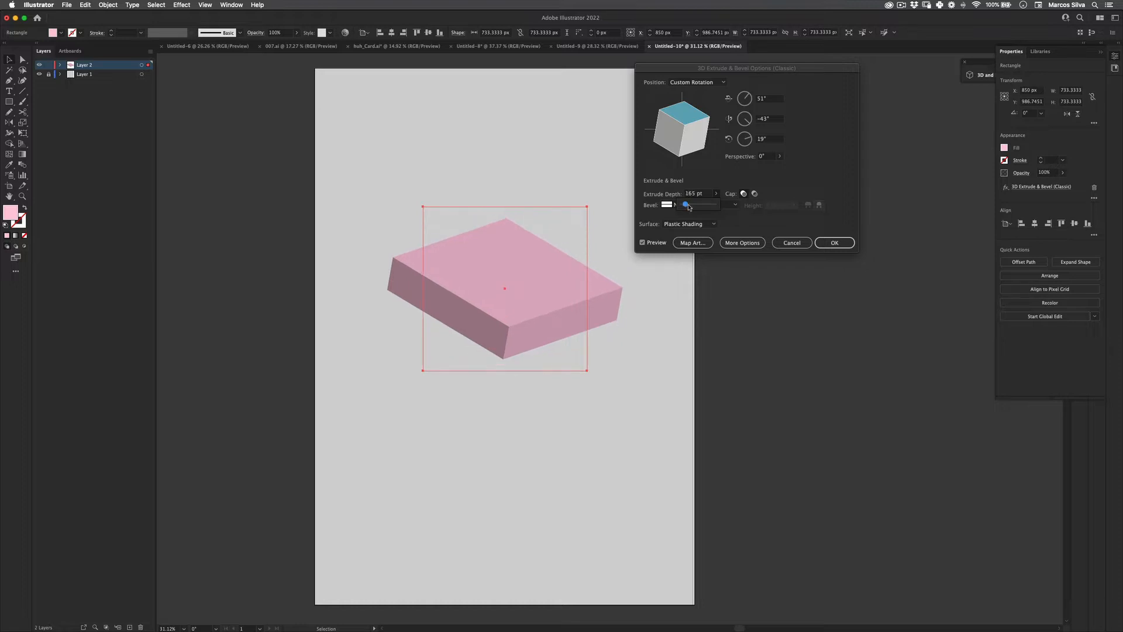
click(832, 245)
- Move the extruded slab down the artboard and place a copy of it just above
drag(520, 327, 519, 459)
drag(526, 457, 518, 396)
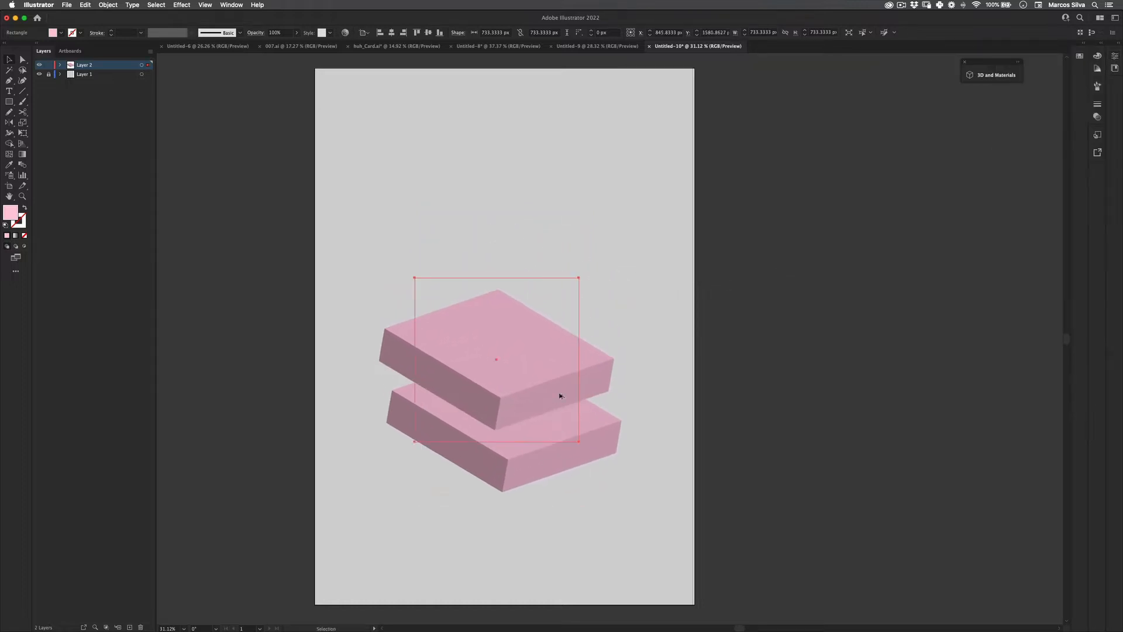
click(1098, 105)
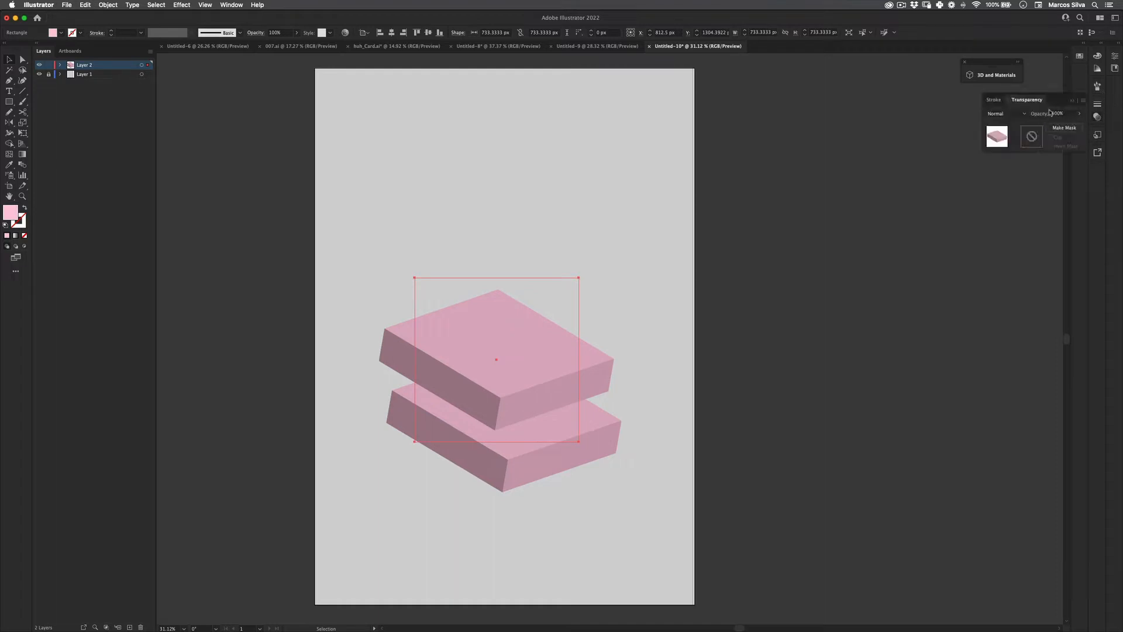
click(1098, 102)
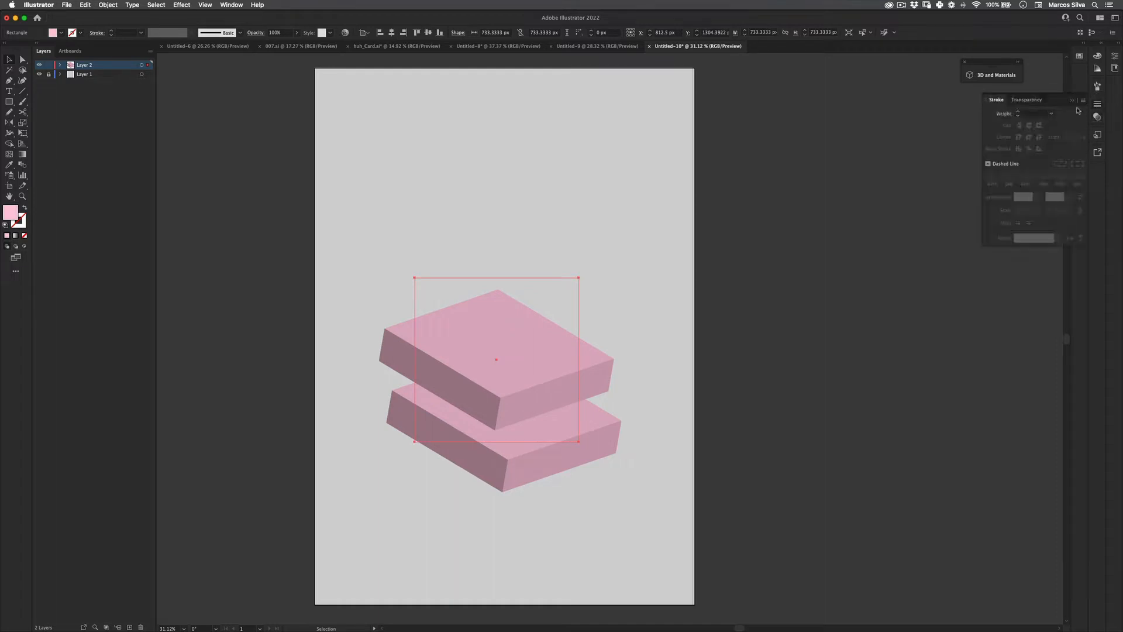
click(587, 242)
- Rotate the upper slab's 3D extrusion to about 69°, -41° and 15°
click(541, 327)
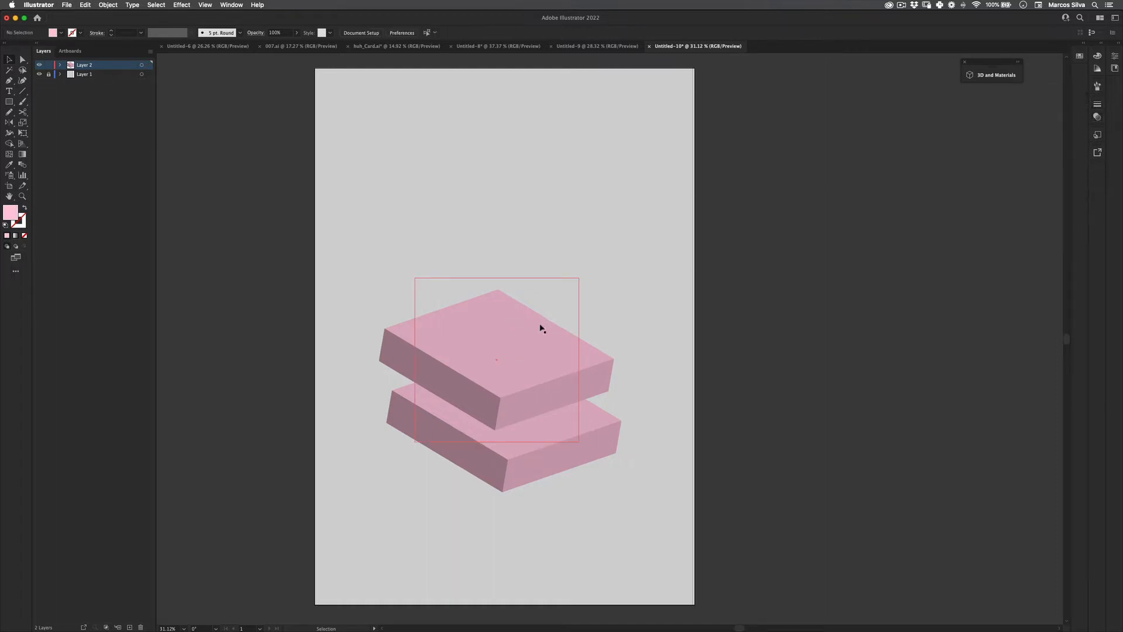
click(1113, 59)
click(1044, 186)
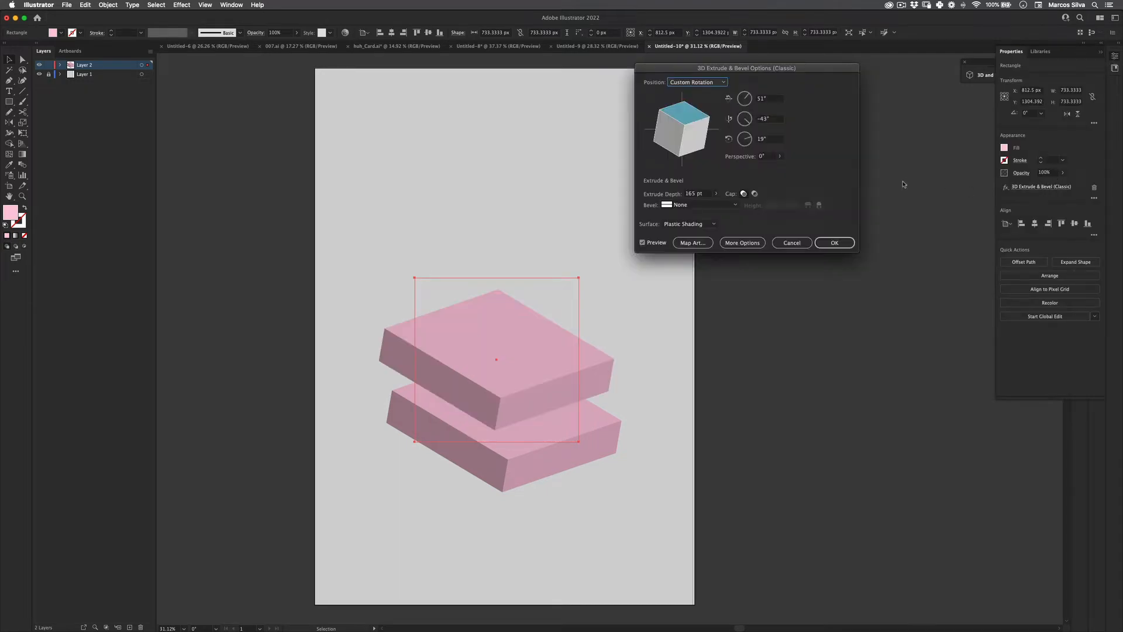
drag(683, 130, 695, 133)
click(835, 243)
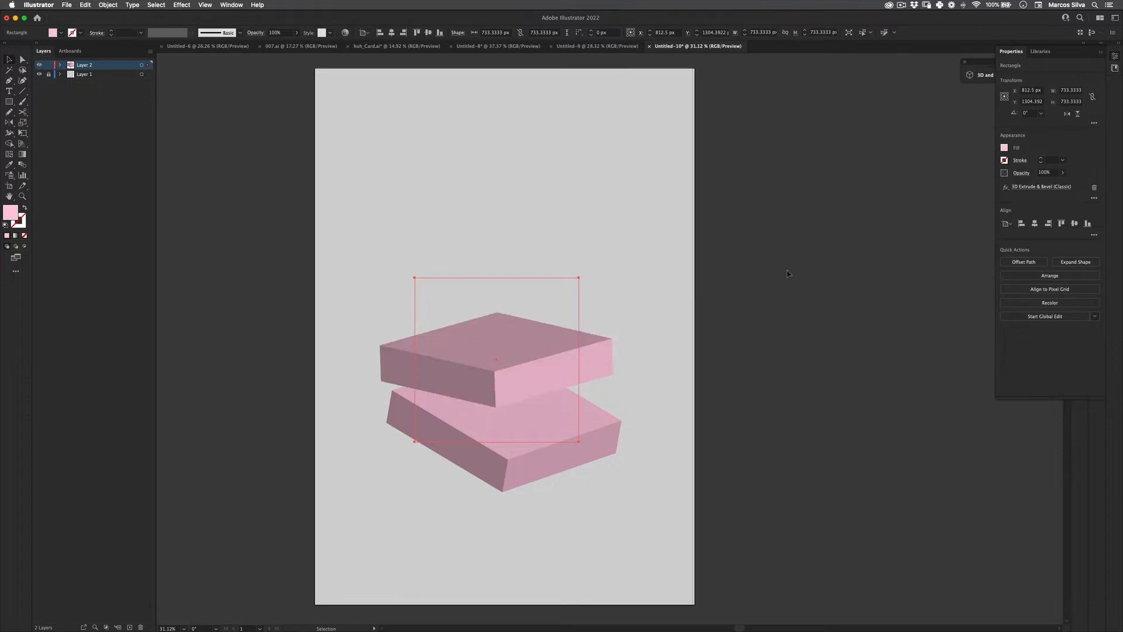
- Duplicate the upper slab above the stack and rotate the copy's 3D extrusion to about 36°, -57° and 34°
mouse_move(521, 426)
mouse_down()
mouse_move(534, 458)
mouse_move(541, 444)
mouse_move(525, 429)
mouse_up()
alt+drag(524, 373, 535, 319)
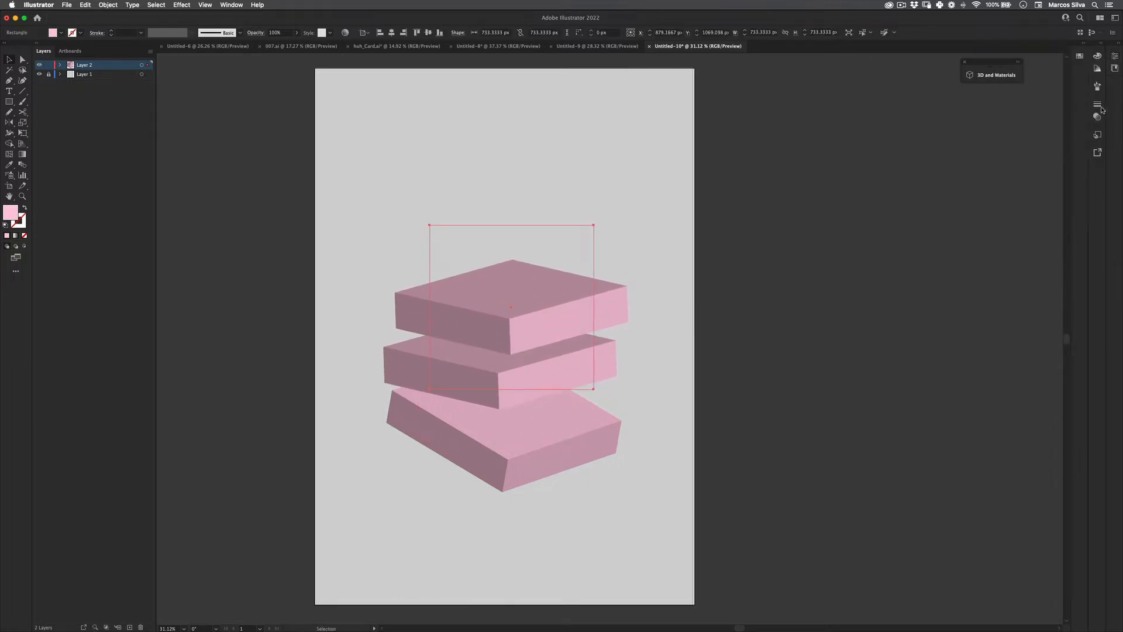
click(1114, 58)
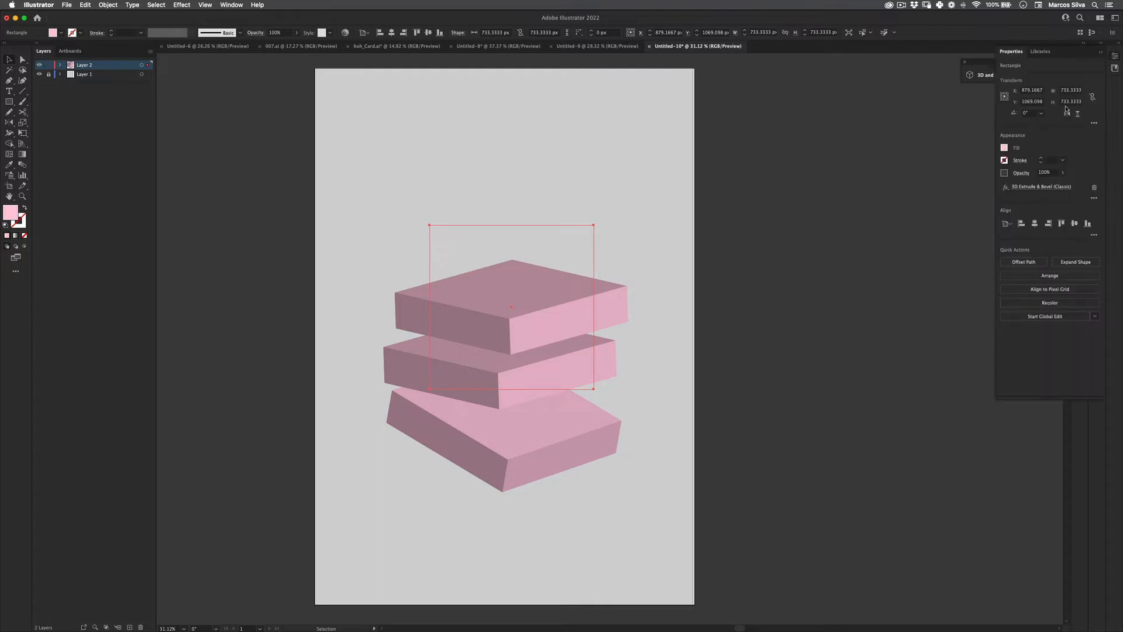
click(1041, 186)
mouse_move(690, 141)
mouse_down()
mouse_move(699, 152)
mouse_move(706, 142)
mouse_up()
click(835, 242)
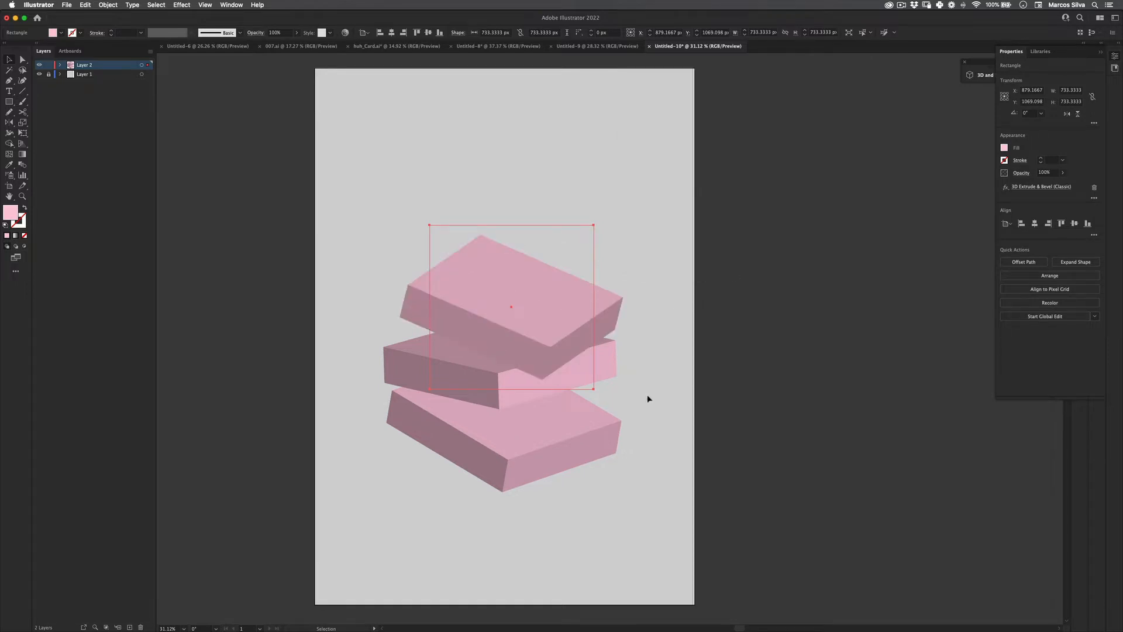
click(637, 230)
- Shift the three-slab stack down and place a copy of the top slab above it
click(506, 387)
drag(506, 387, 515, 435)
drag(556, 337, 539, 277)
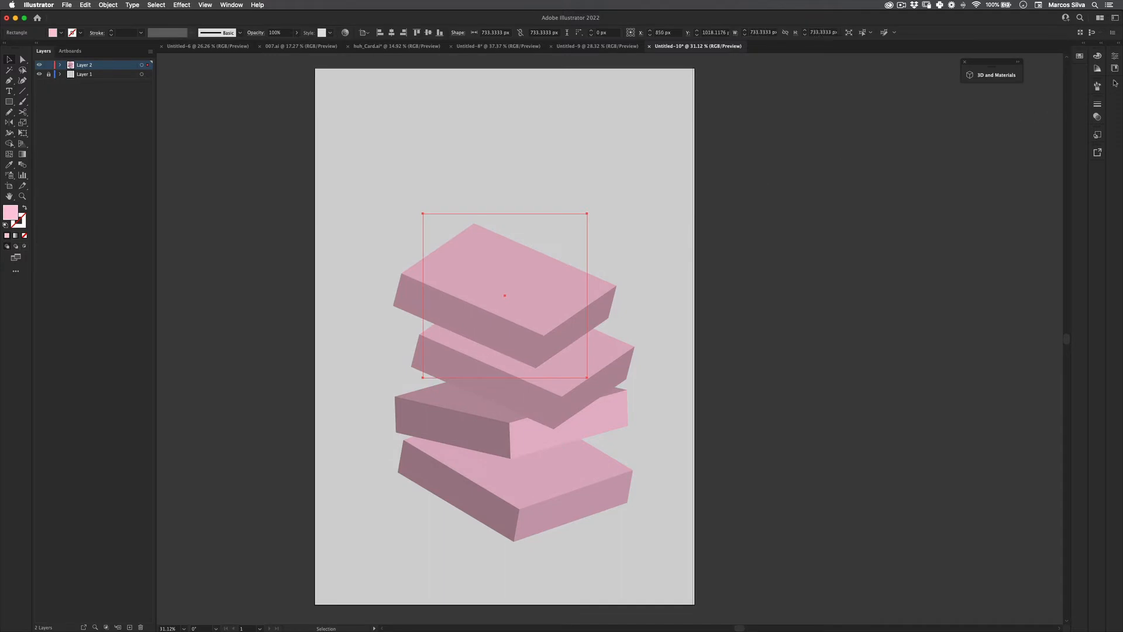
- Rotate the new top slab's 3D extrusion to about 78°, -50° and 10°
click(1098, 56)
click(1032, 187)
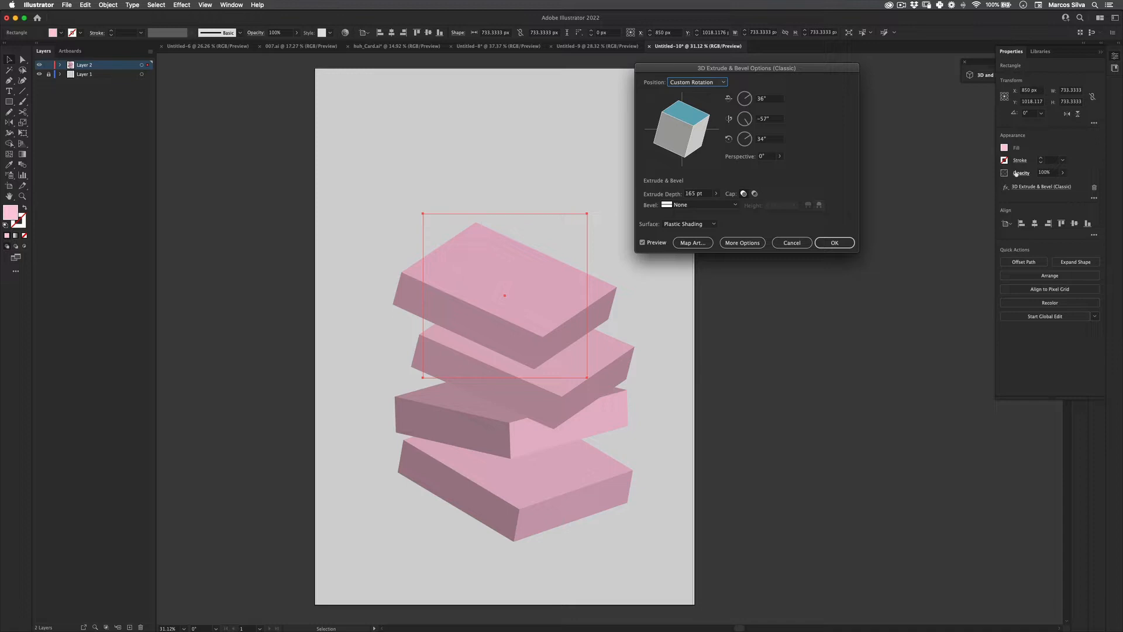
mouse_move(693, 137)
mouse_down()
mouse_move(690, 126)
mouse_move(675, 149)
mouse_move(675, 129)
mouse_move(704, 119)
mouse_up()
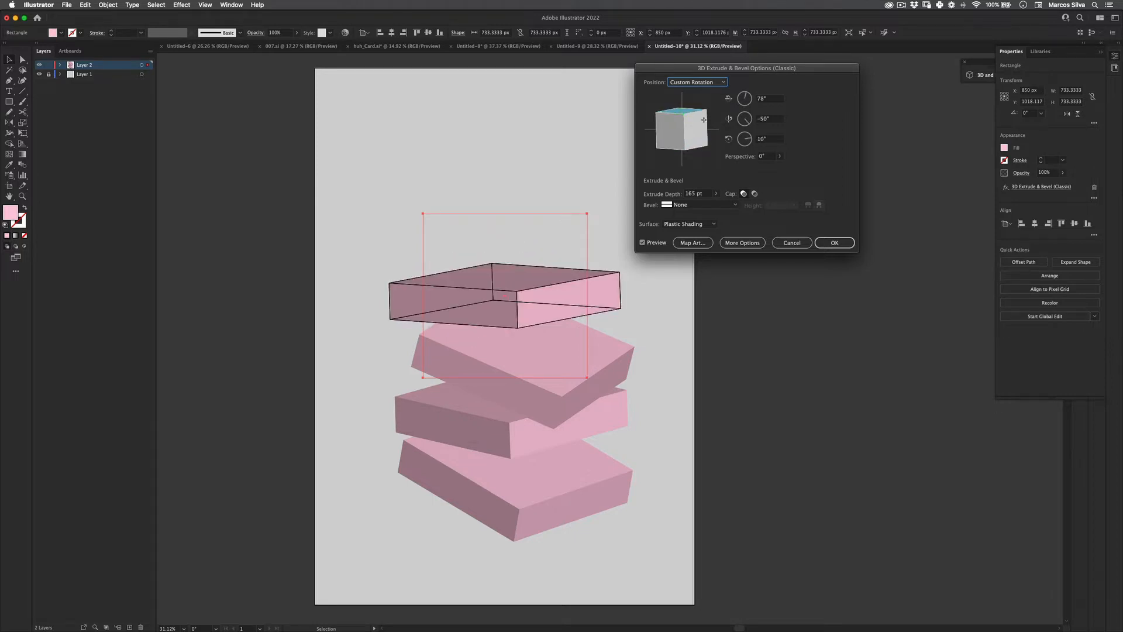
key(Return)
click(656, 330)
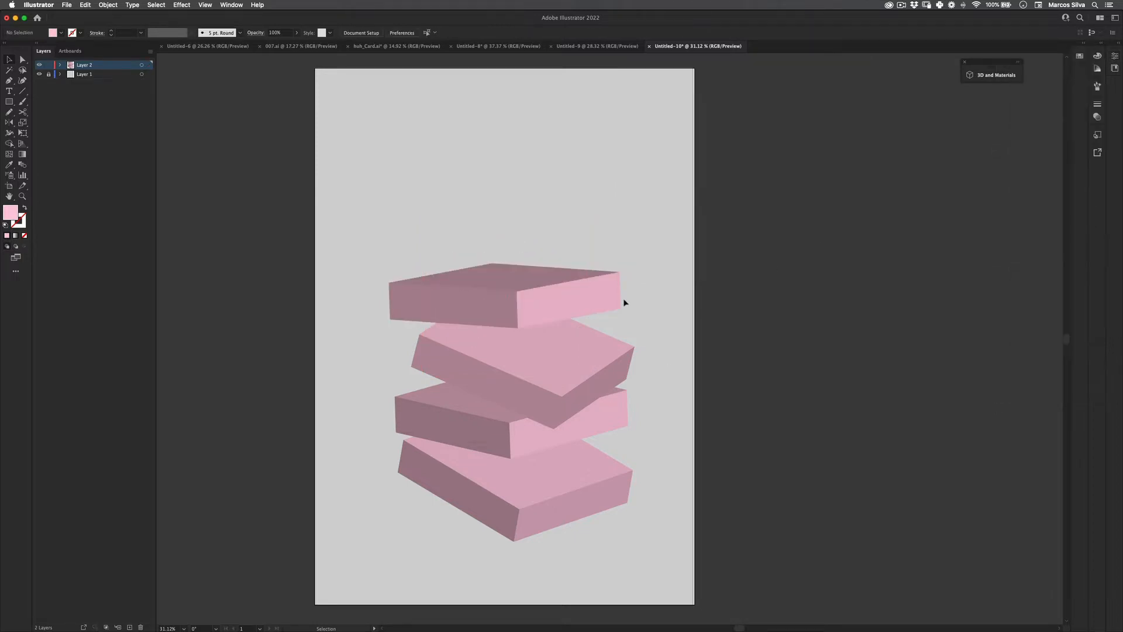
- Copy the second slab from the bottom onto the top of the stack and rotate its 3D extrusion to about 22°, -39° and 21°
drag(502, 444, 503, 279)
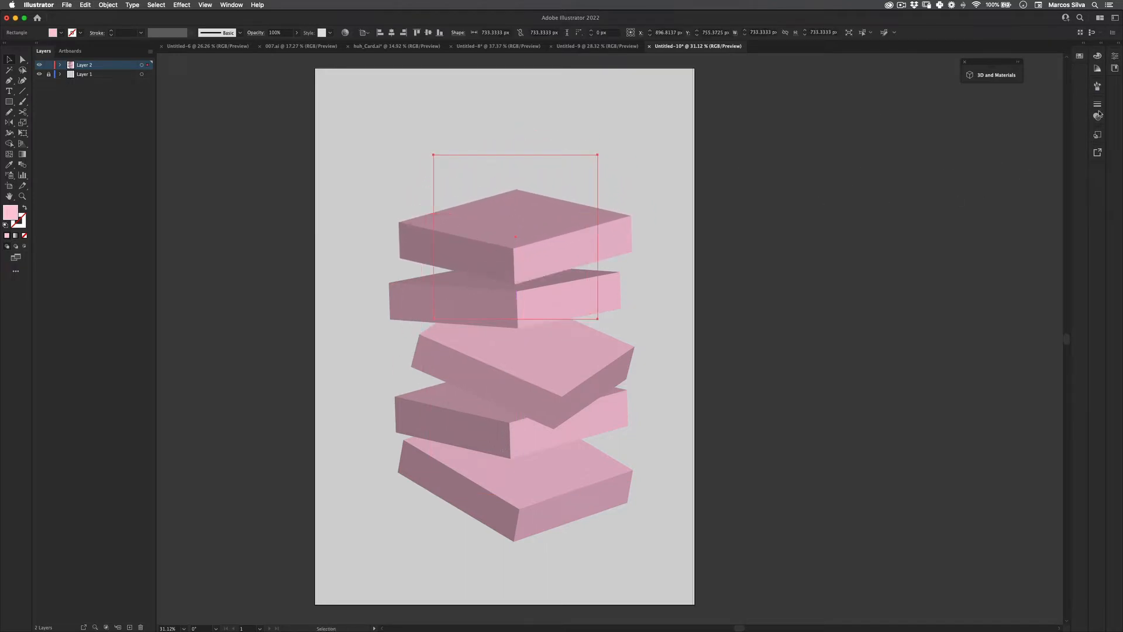
click(1115, 67)
click(1041, 186)
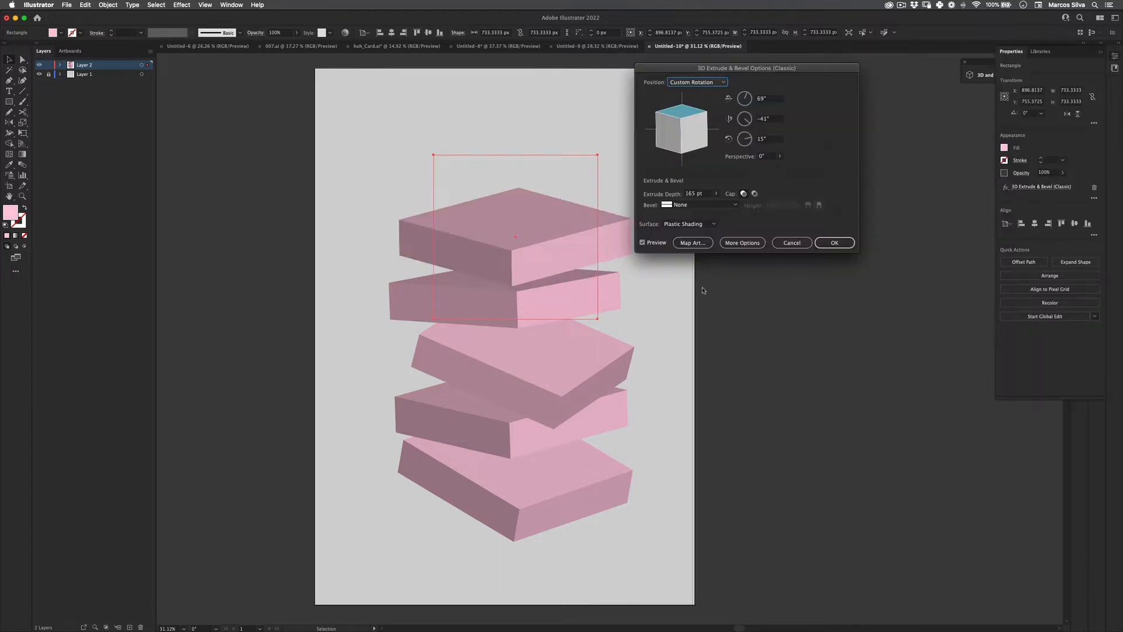
drag(712, 134, 691, 146)
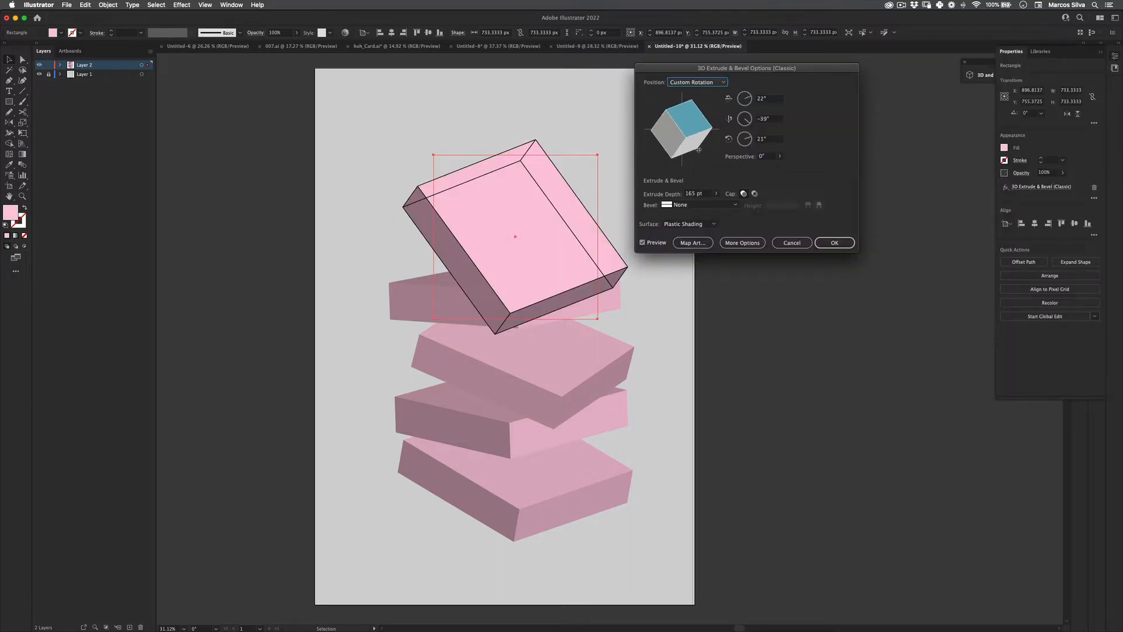
click(831, 242)
click(678, 264)
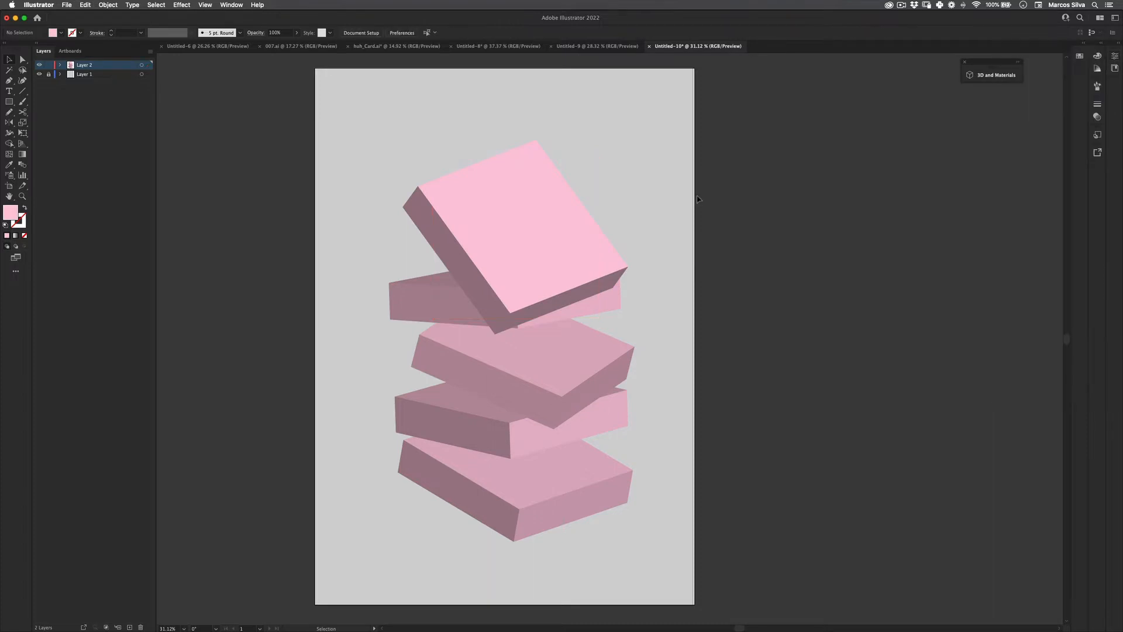
- Lower the whole stack with the top slab raised clear of it, and place a copy of that slab above
key(super+a)
drag(547, 381, 544, 413)
click(524, 273)
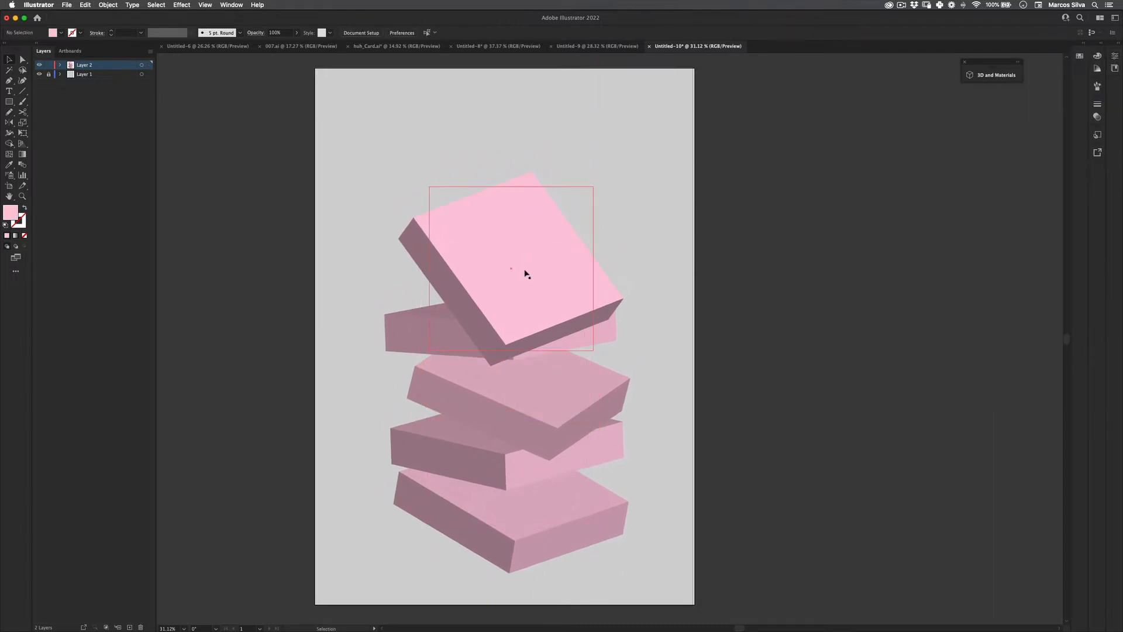
drag(524, 273, 534, 211)
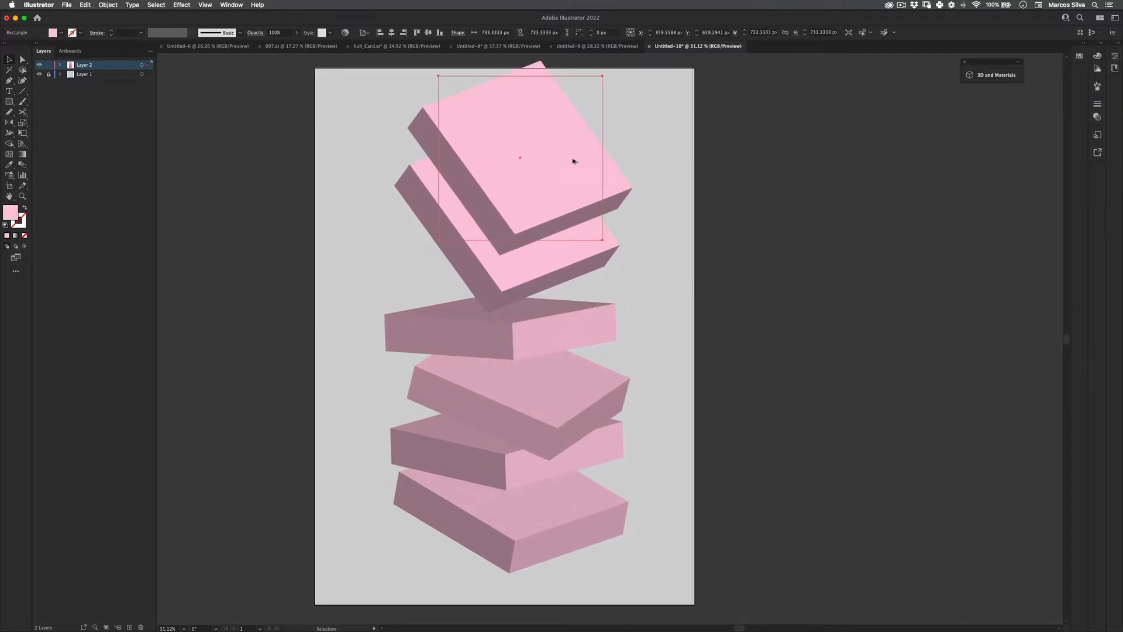
- Rotate the sixth, topmost slab's 3D extrusion to about 48°, -38° and -28°
click(1115, 56)
click(1041, 186)
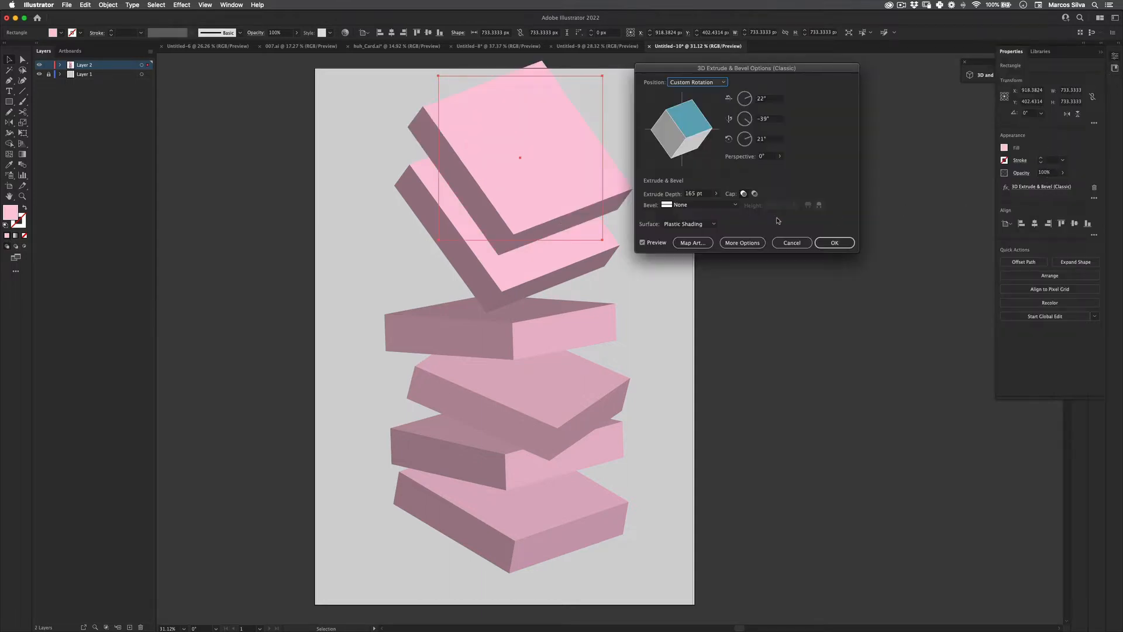
mouse_move(706, 124)
mouse_down()
mouse_move(693, 117)
mouse_move(692, 144)
mouse_move(693, 111)
mouse_up()
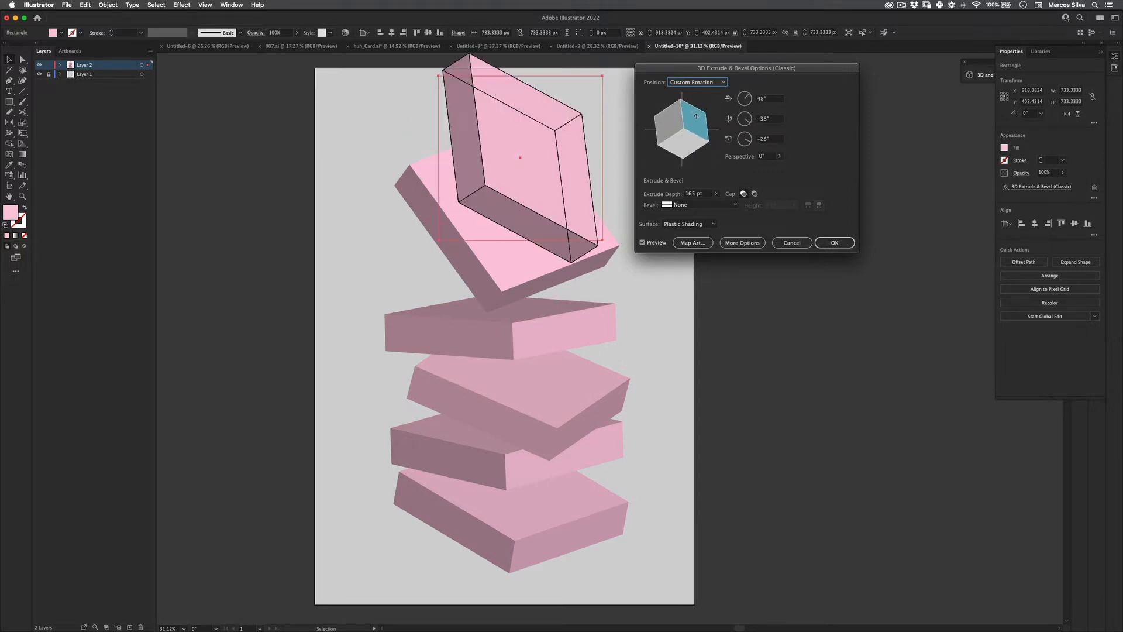
click(835, 243)
click(679, 292)
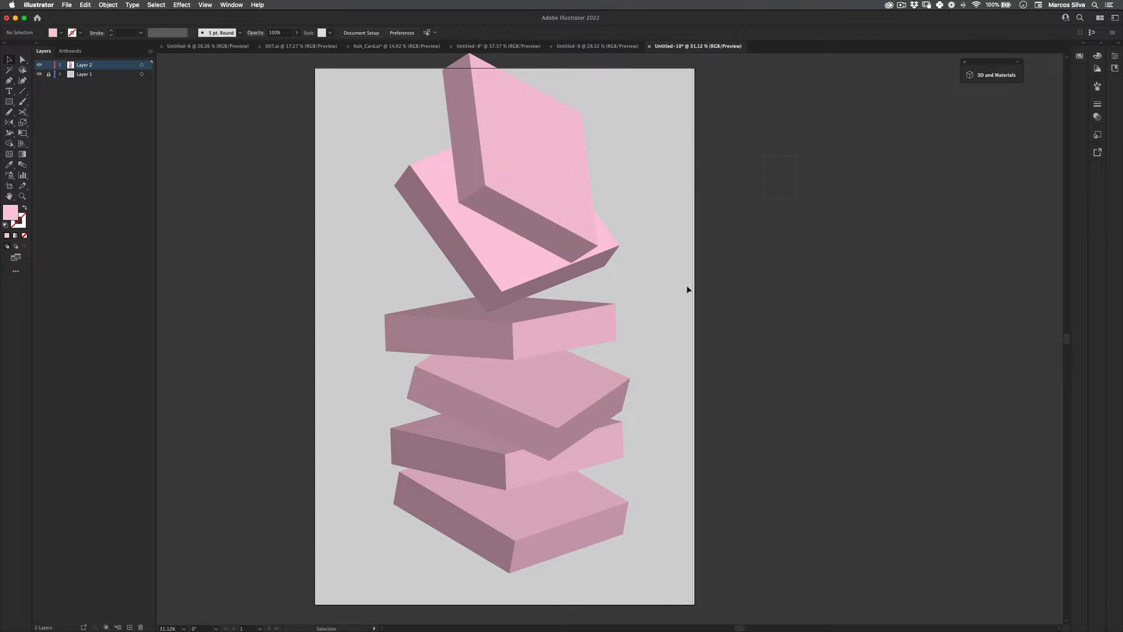
- Try to scale the whole stack of live 3D slabs down with Free Transform, and undo the attempt
key(super+a)
key(e)
drag(602, 75, 582, 132)
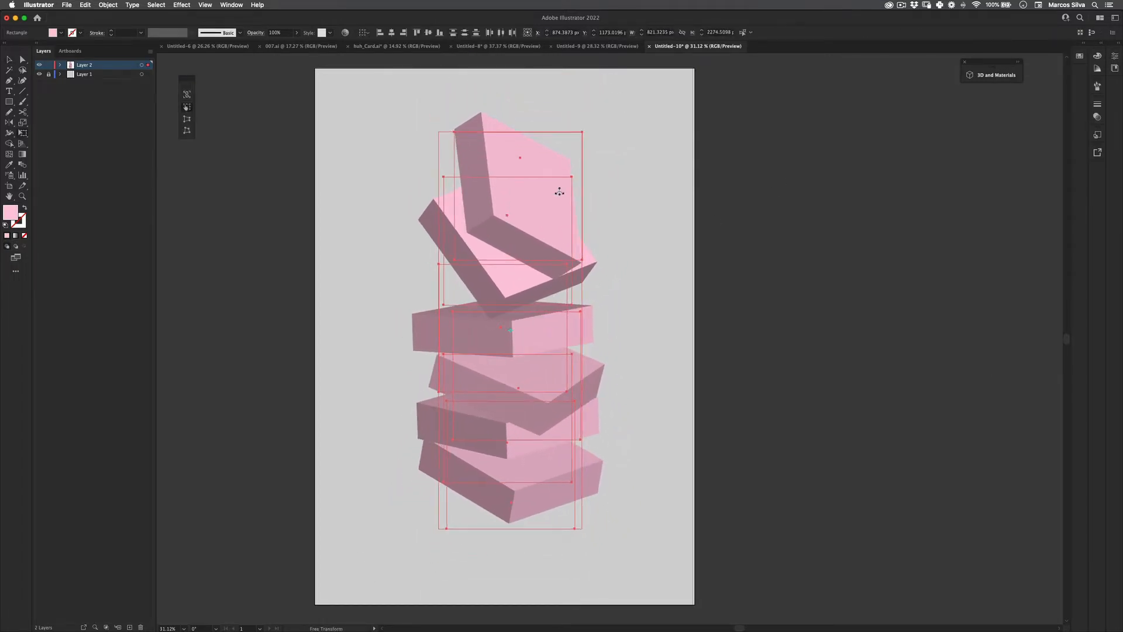
mouse_move(556, 214)
mouse_down()
mouse_move(554, 243)
mouse_move(555, 231)
mouse_up()
key(super+z)
key(a)
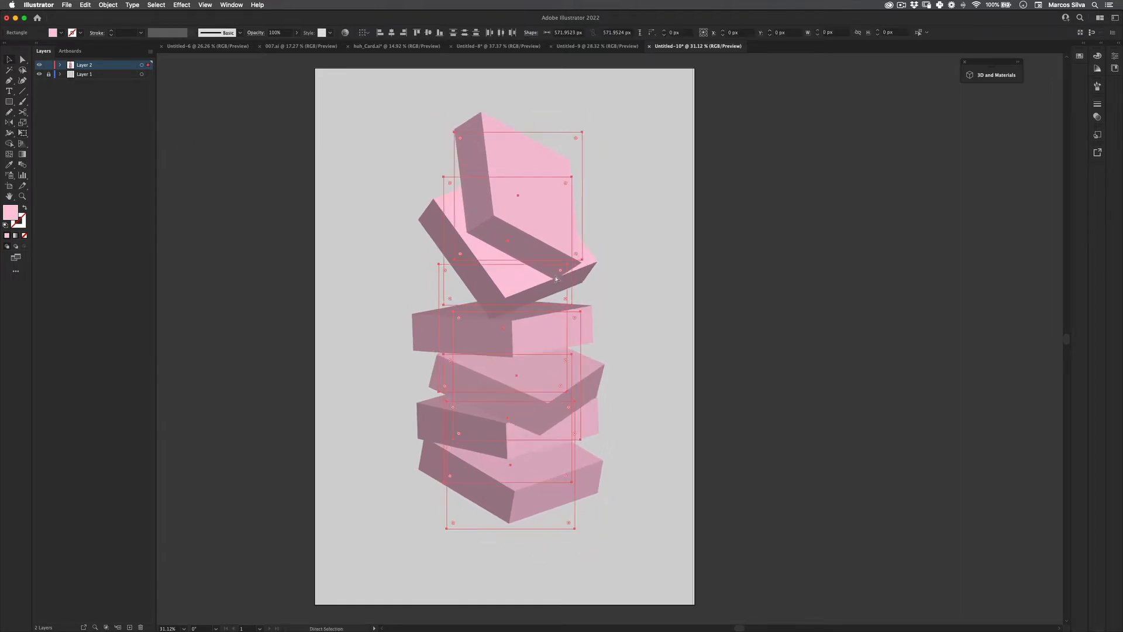
key(super+z)
- Select all six extruded slabs and expand their appearance into editable vector shapes
scroll(594, 229, down, 4)
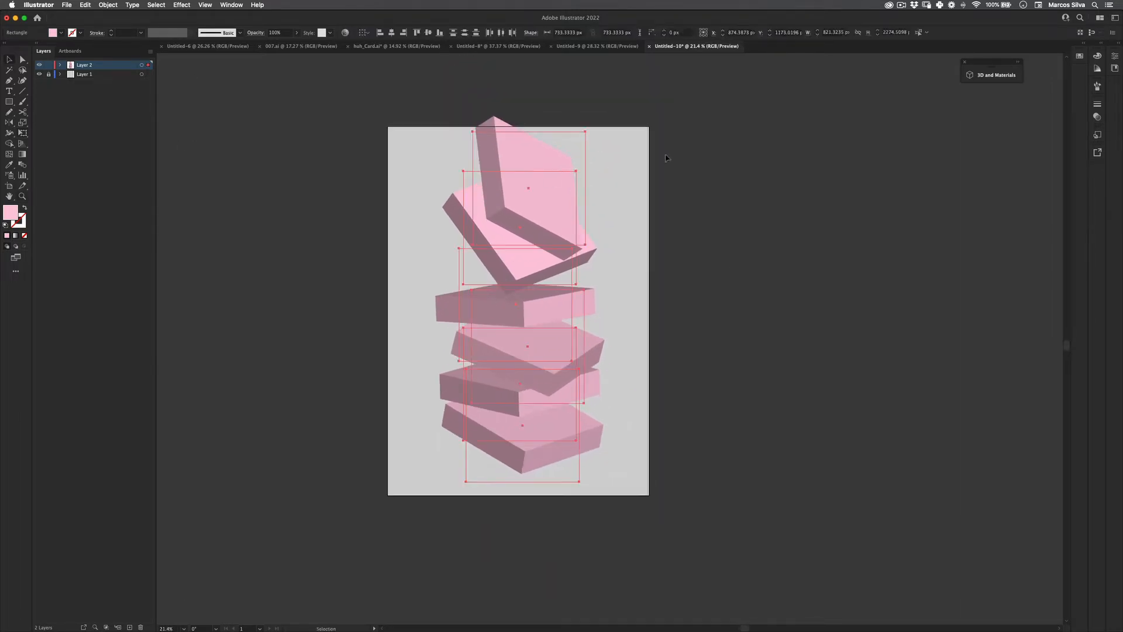
drag(665, 155, 477, 470)
key(z)
drag(550, 229, 595, 202)
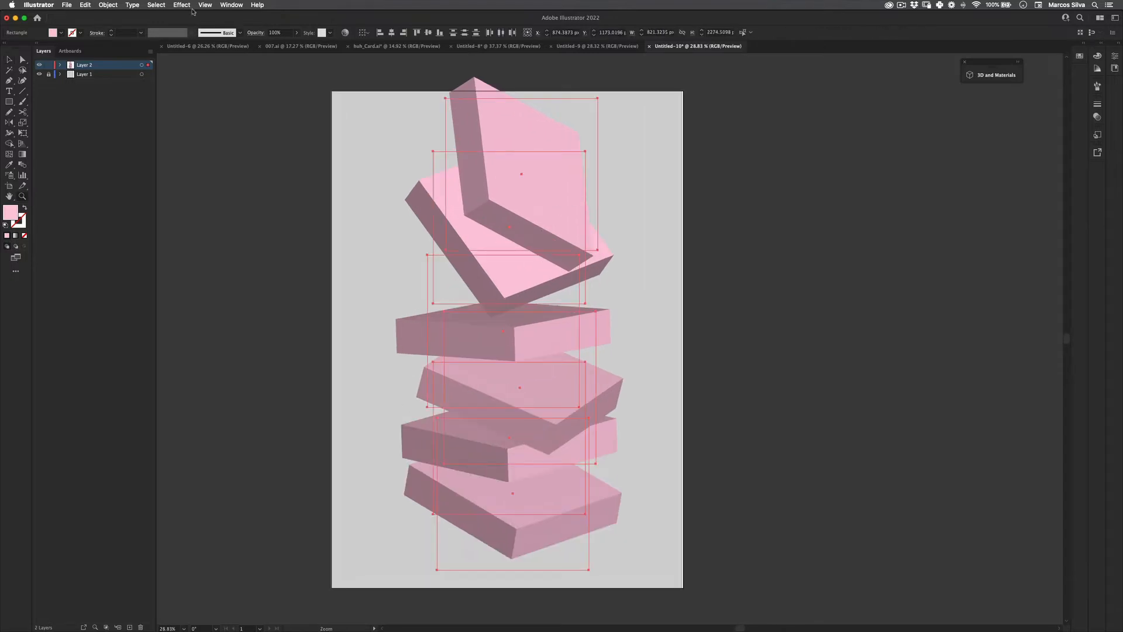
click(108, 5)
click(120, 107)
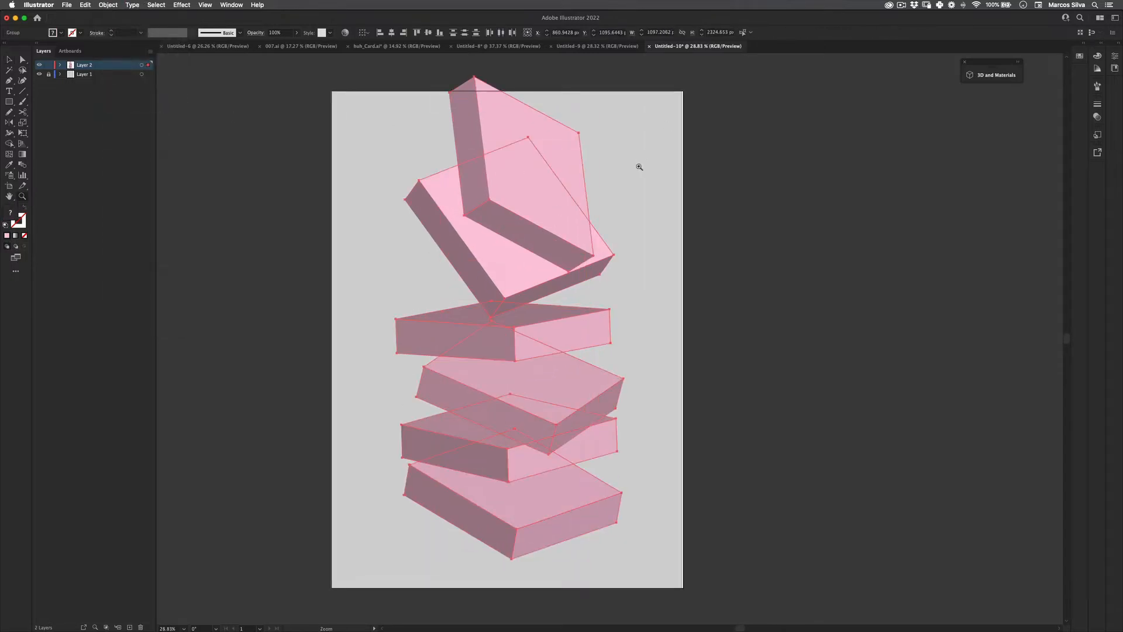
- Scale the expanded stack down to about 959 by 2032 px and centre it on the grey artboard
key(v)
key(e)
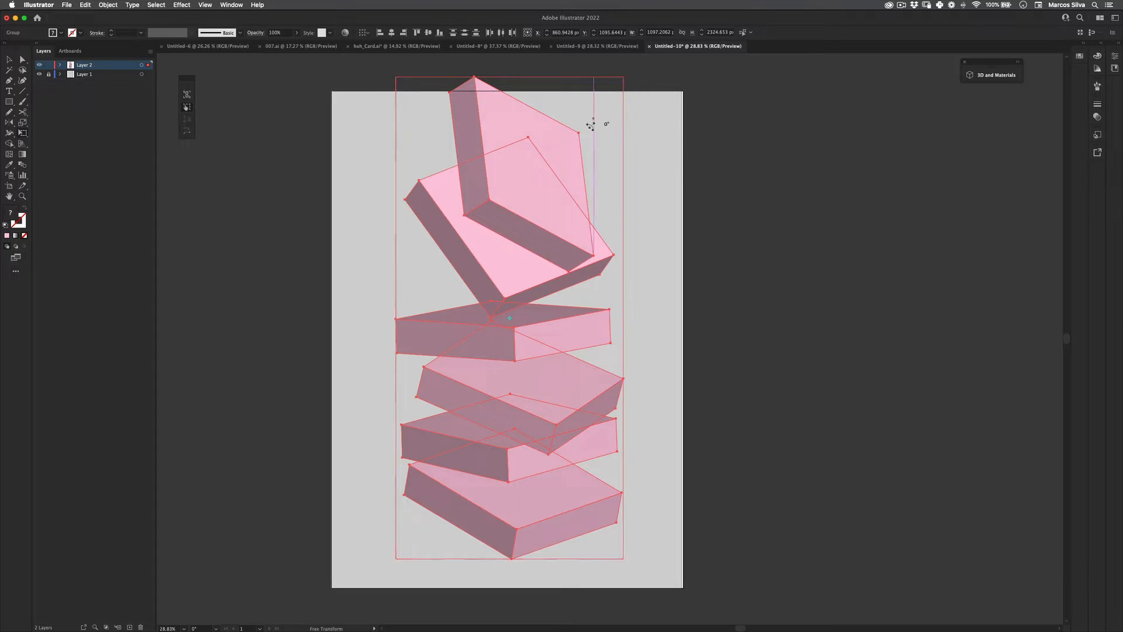
drag(591, 125, 568, 127)
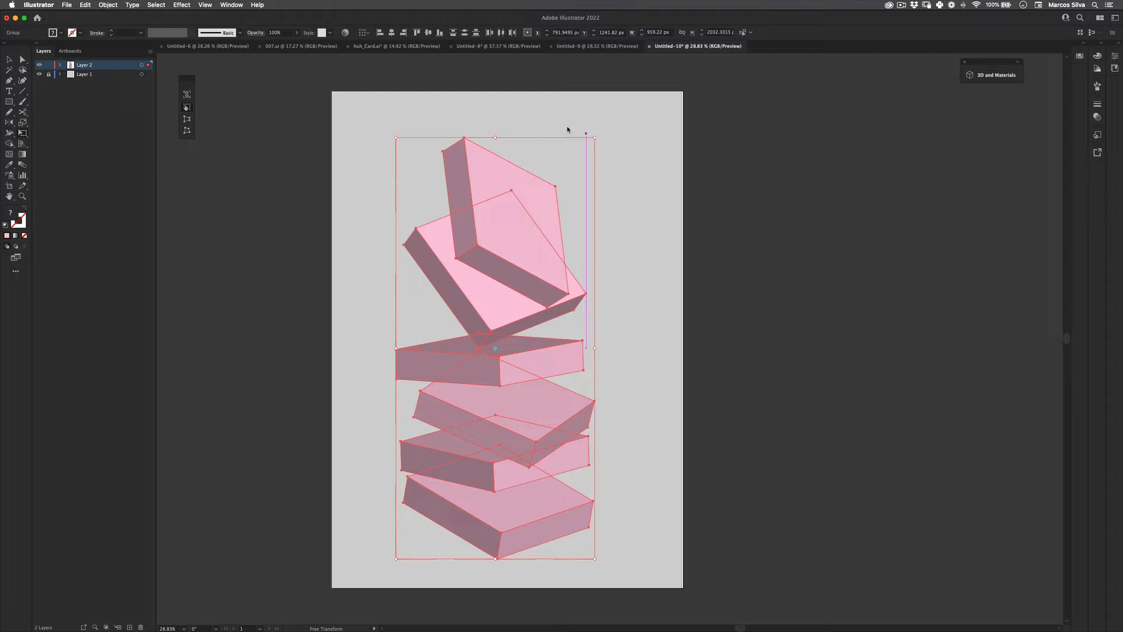
key(v)
click(648, 266)
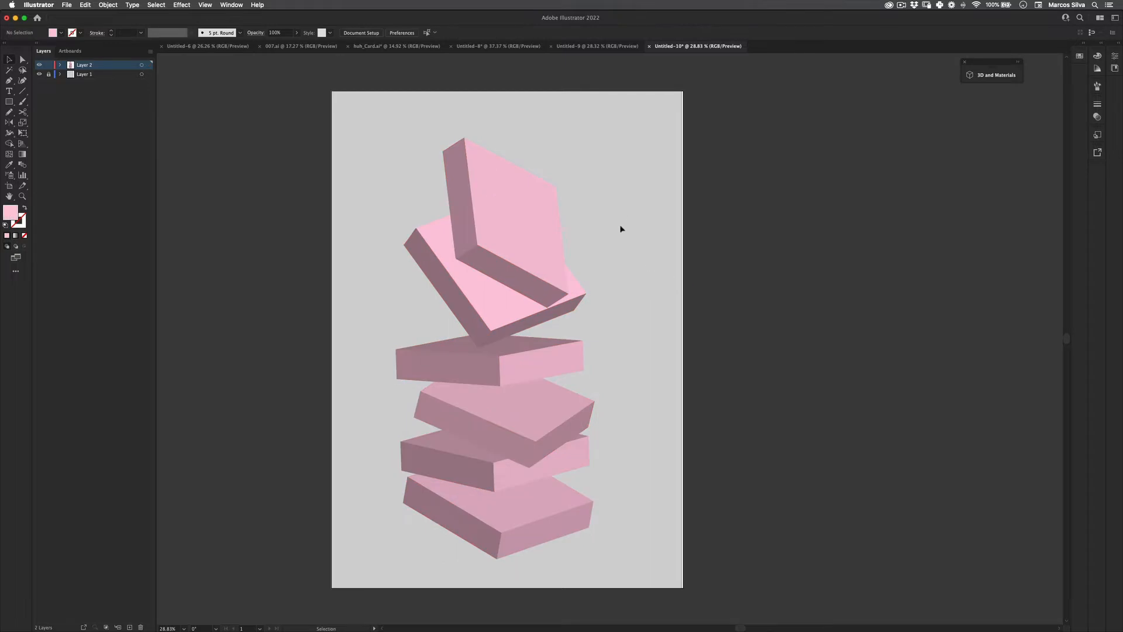
drag(570, 329, 615, 313)
click(556, 402)
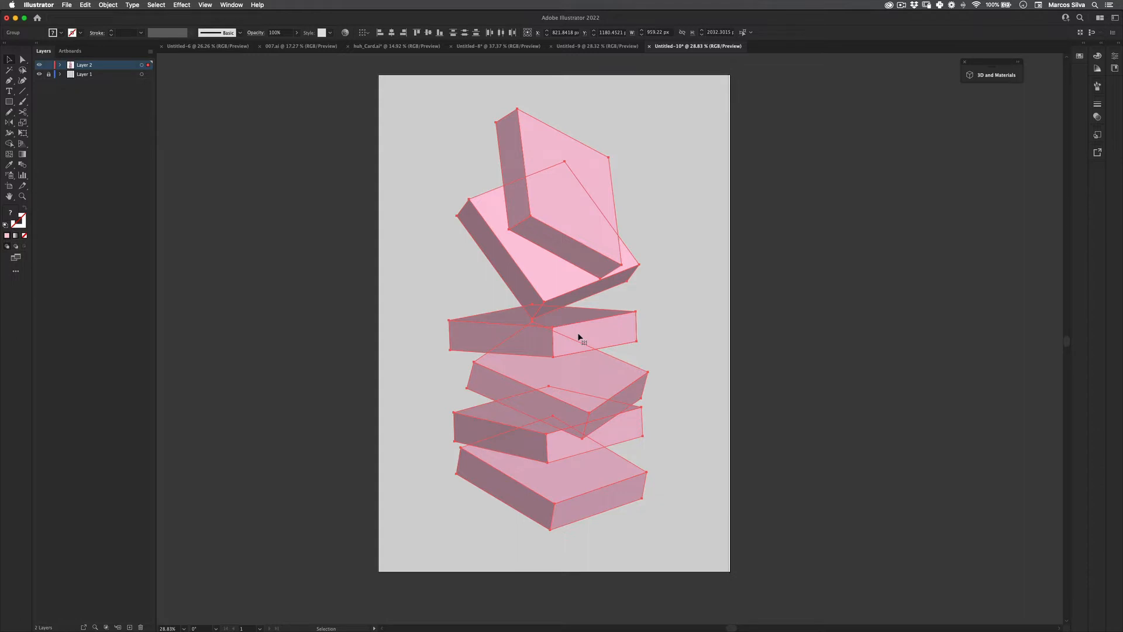
click(676, 169)
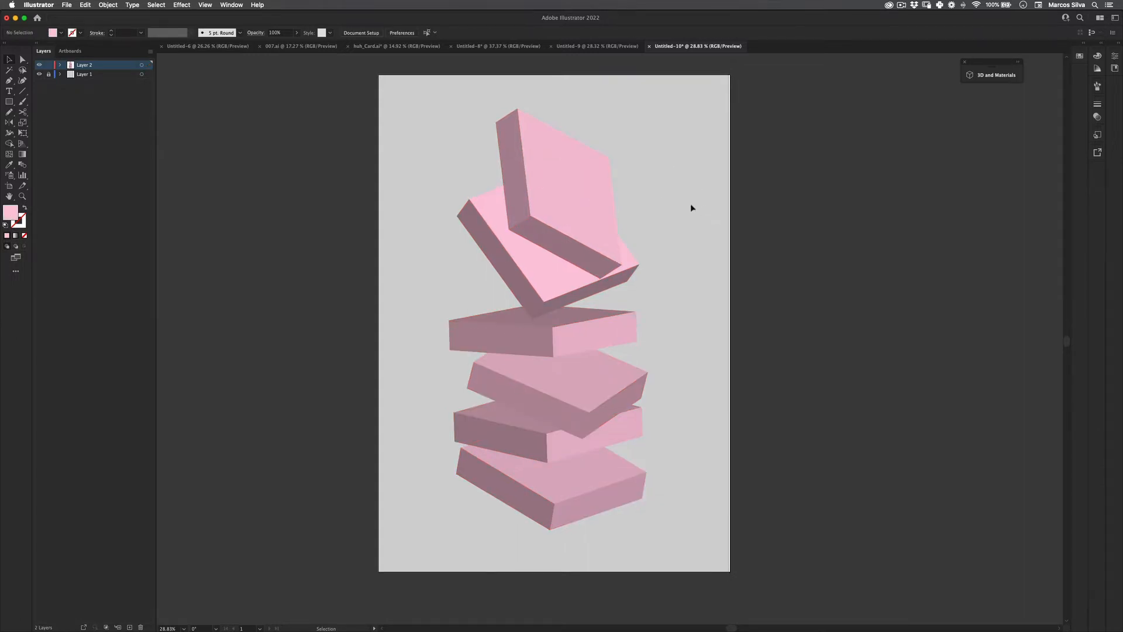
key(z)
drag(645, 243, 612, 221)
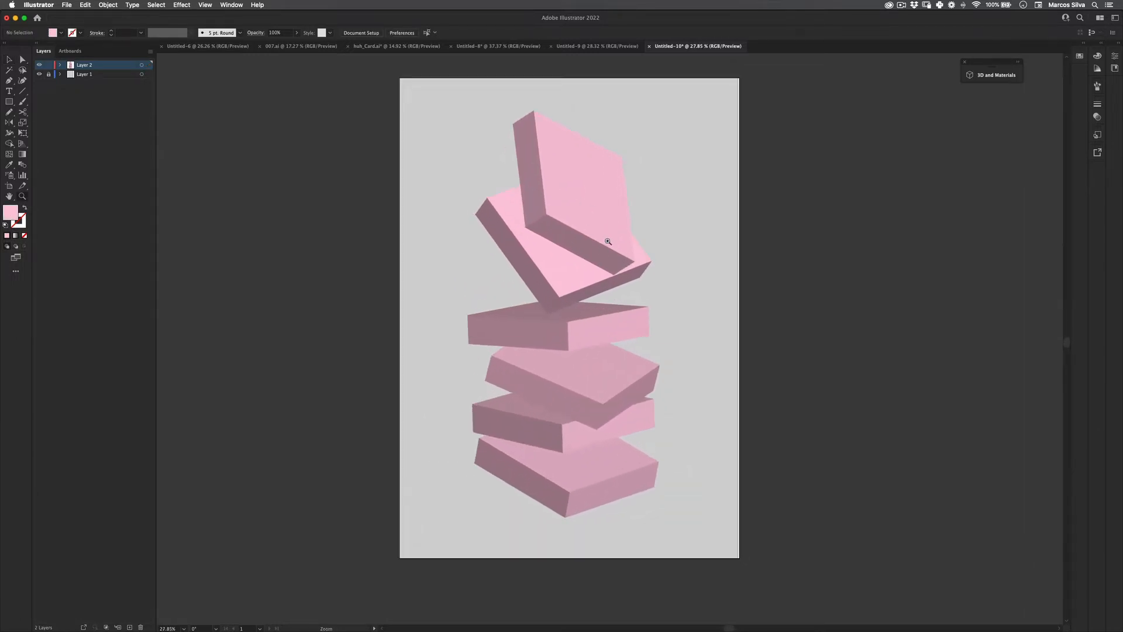
key(v)
drag(696, 180, 462, 561)
click(303, 312)
click(585, 175)
shift+click(562, 260)
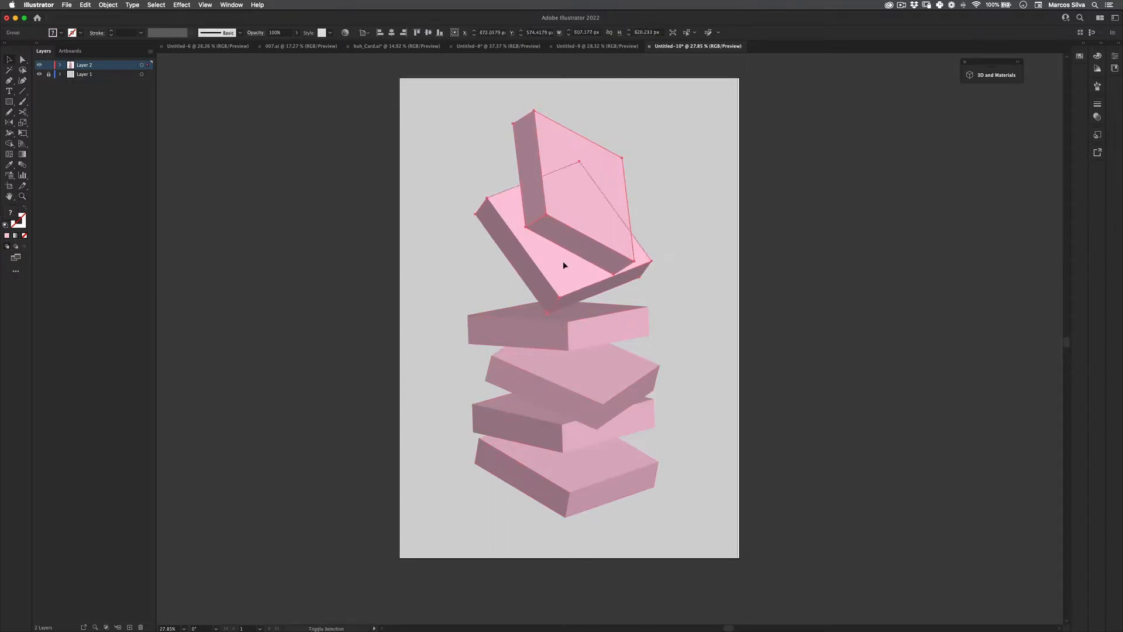
shift+click(541, 332)
click(524, 413)
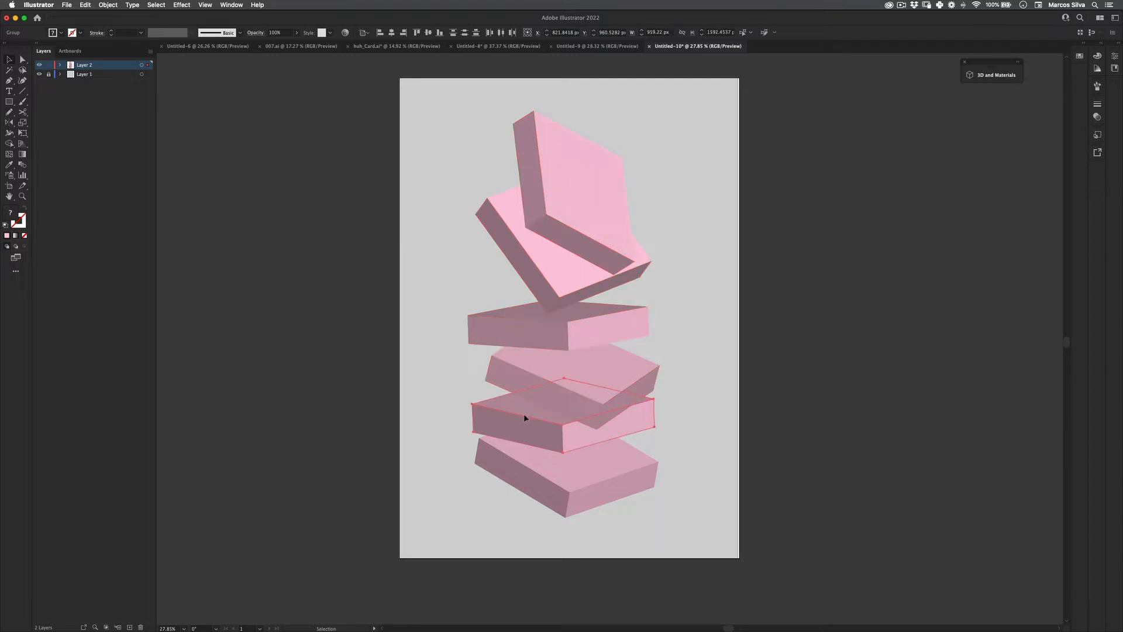
key(super+shift+a)
- Select all six expanded slabs and ungroup them so their faces are separate shapes
click(537, 327)
shift+click(554, 265)
shift+click(566, 225)
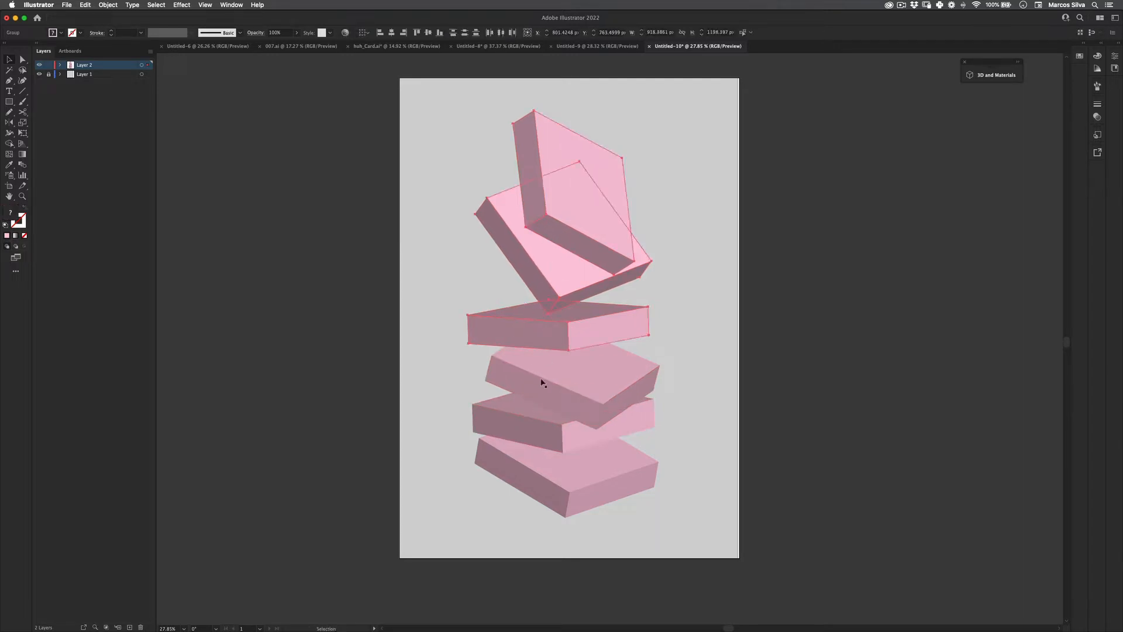
shift+click(535, 386)
shift+click(519, 416)
shift+click(524, 454)
right_click(521, 387)
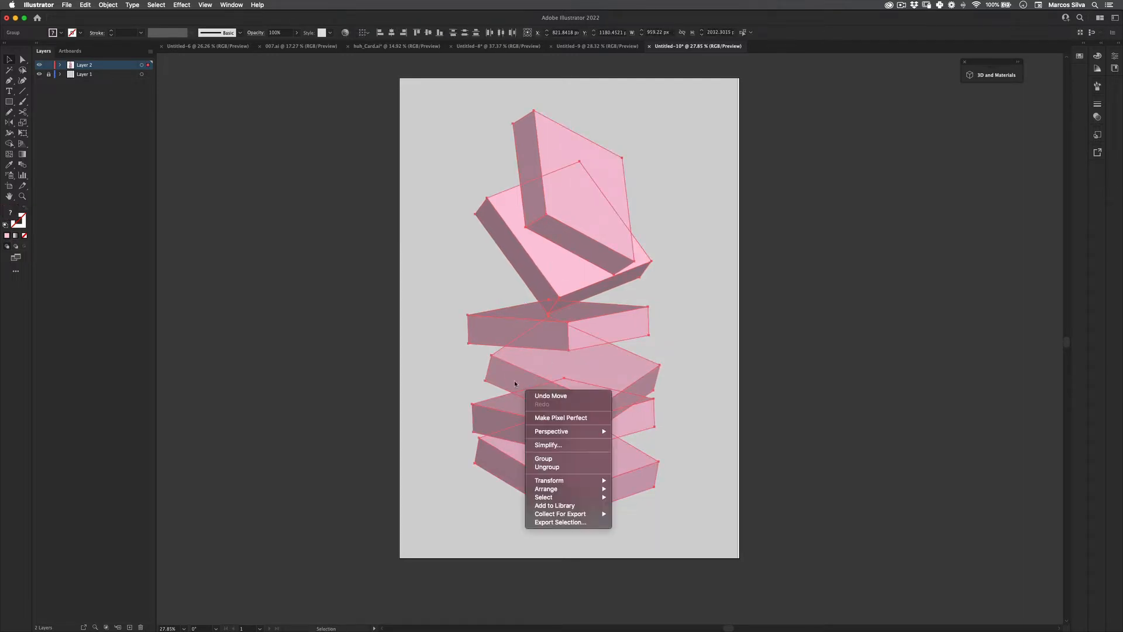
click(535, 466)
click(803, 357)
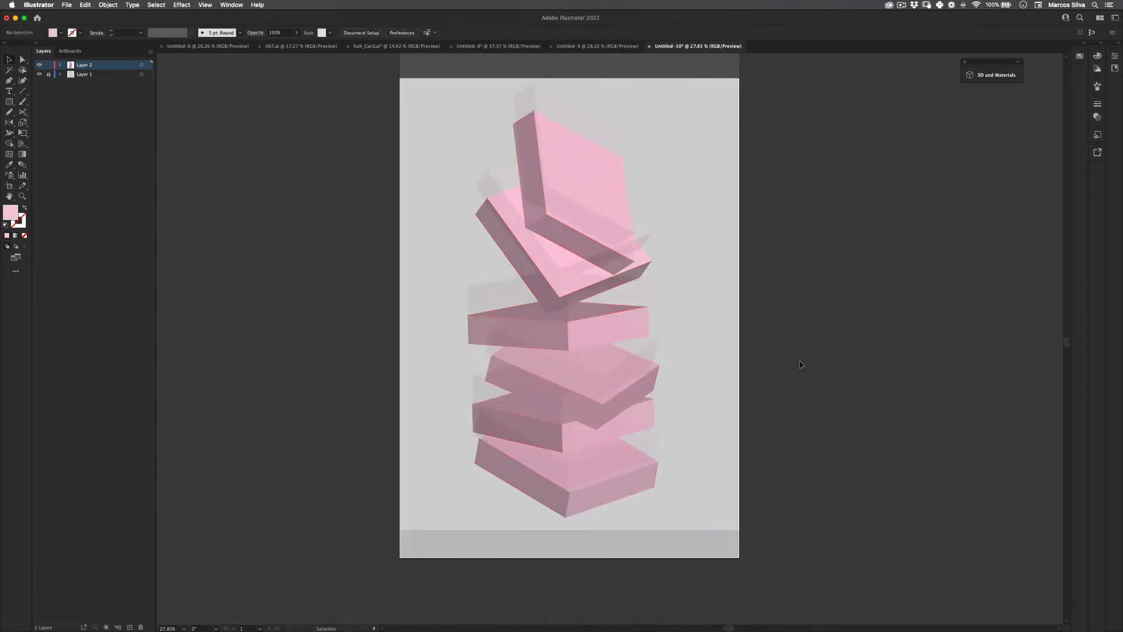
- Fill the large square faces of all six slabs with a white-to-black linear gradient, trying the freeform and radial types as well
click(560, 181)
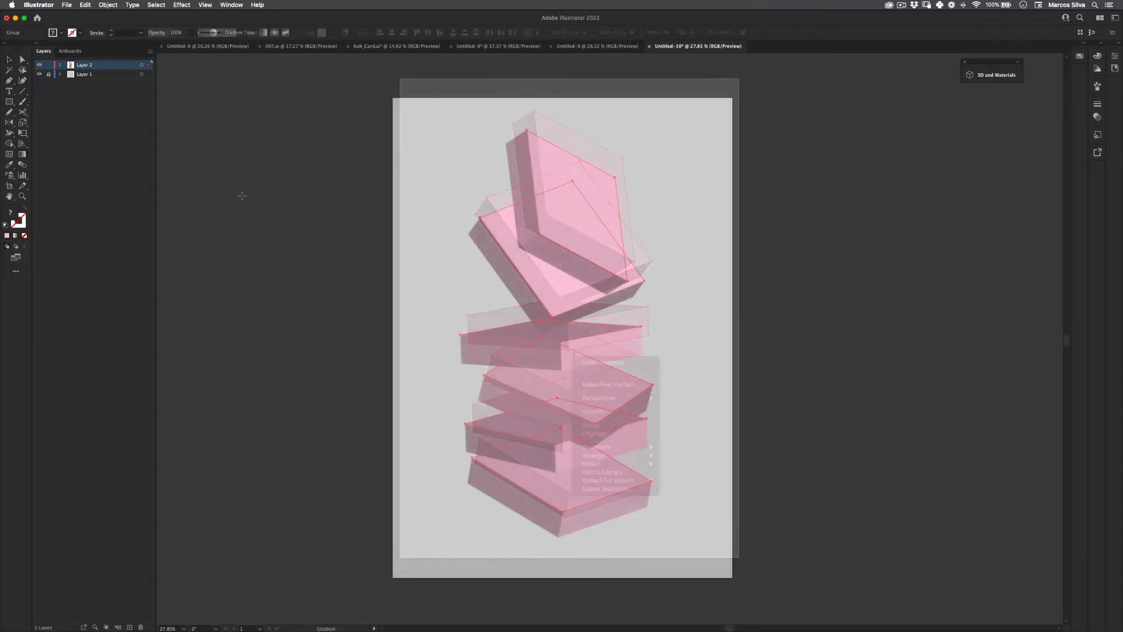
key(g)
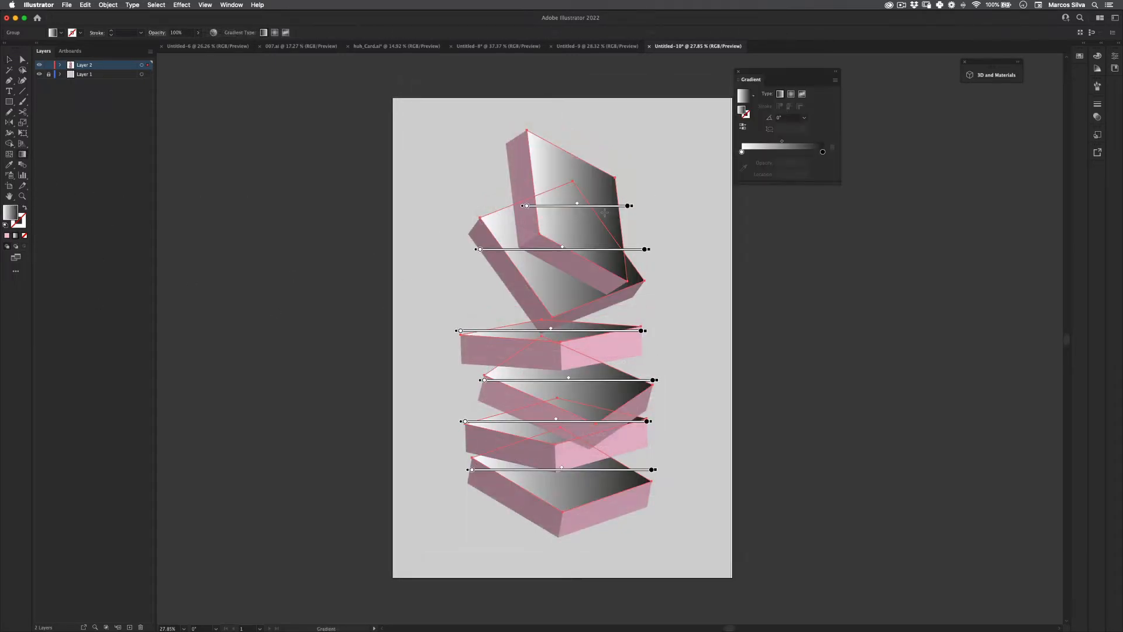
click(803, 94)
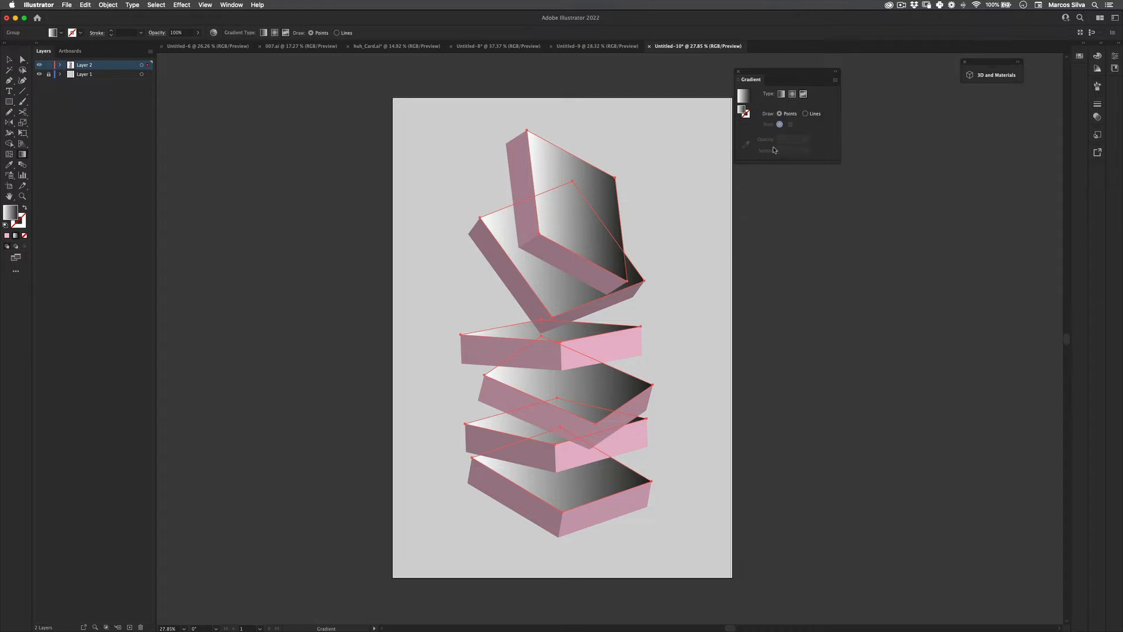
click(792, 95)
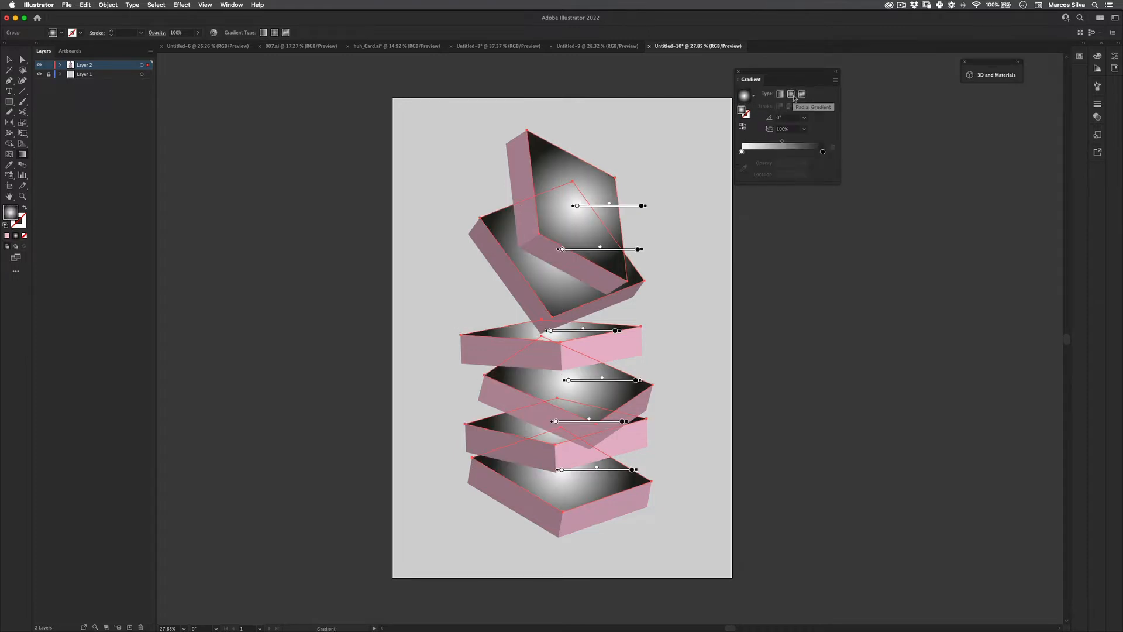
click(781, 94)
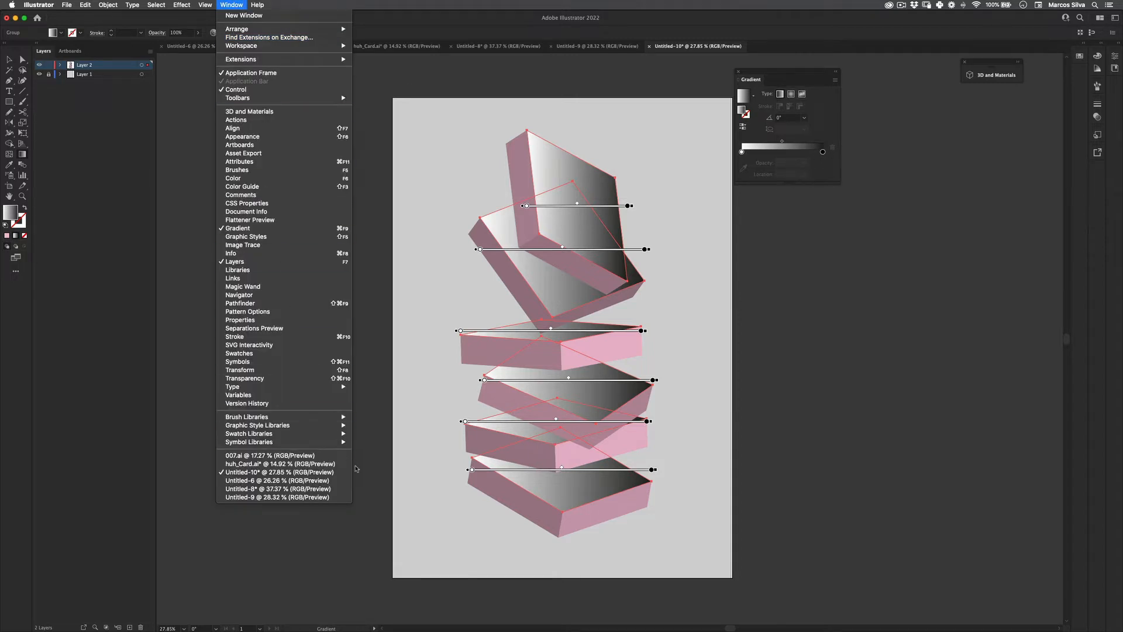
- Open the Pop Art swatch library in large thumbnail view and enlarge it to show all its colour groups
mouse_move(322, 436)
mouse_move(398, 434)
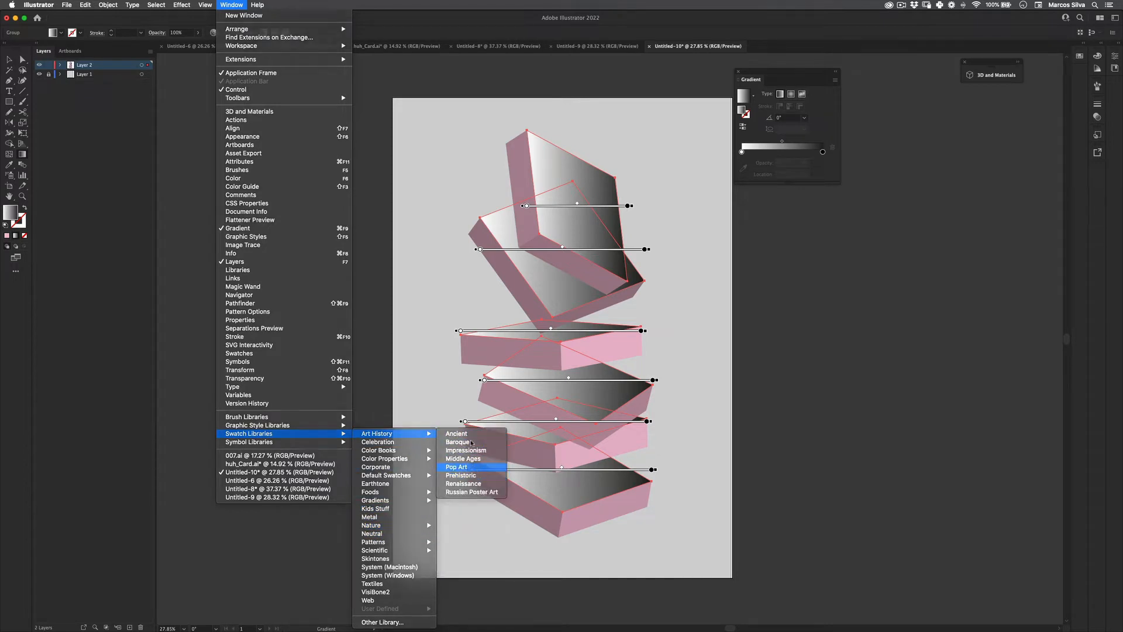
click(485, 469)
click(276, 61)
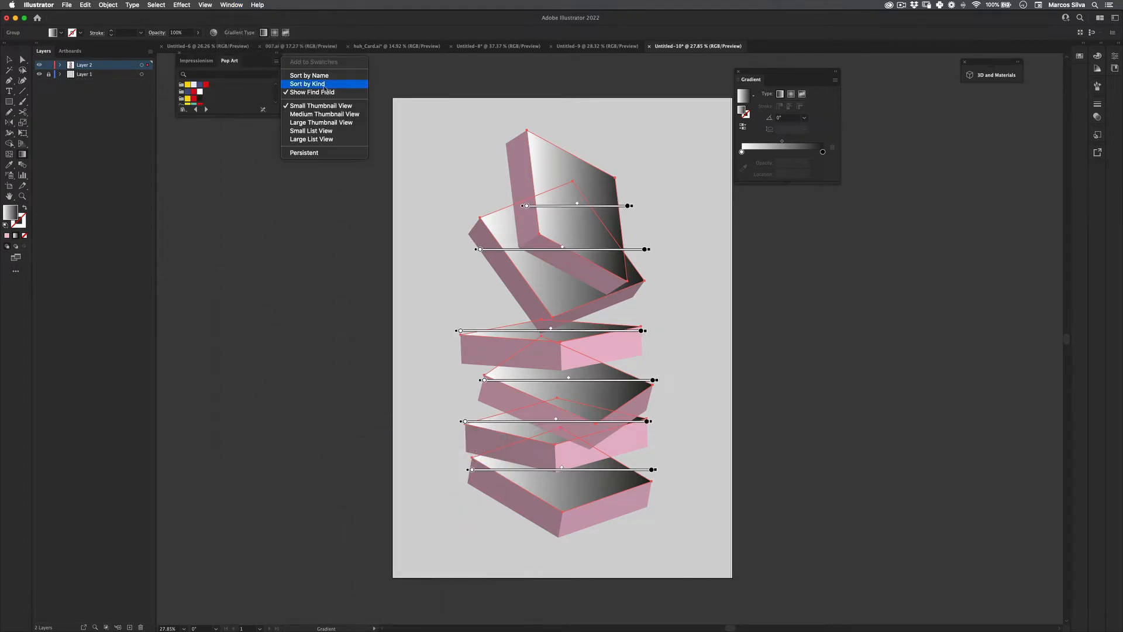
click(321, 122)
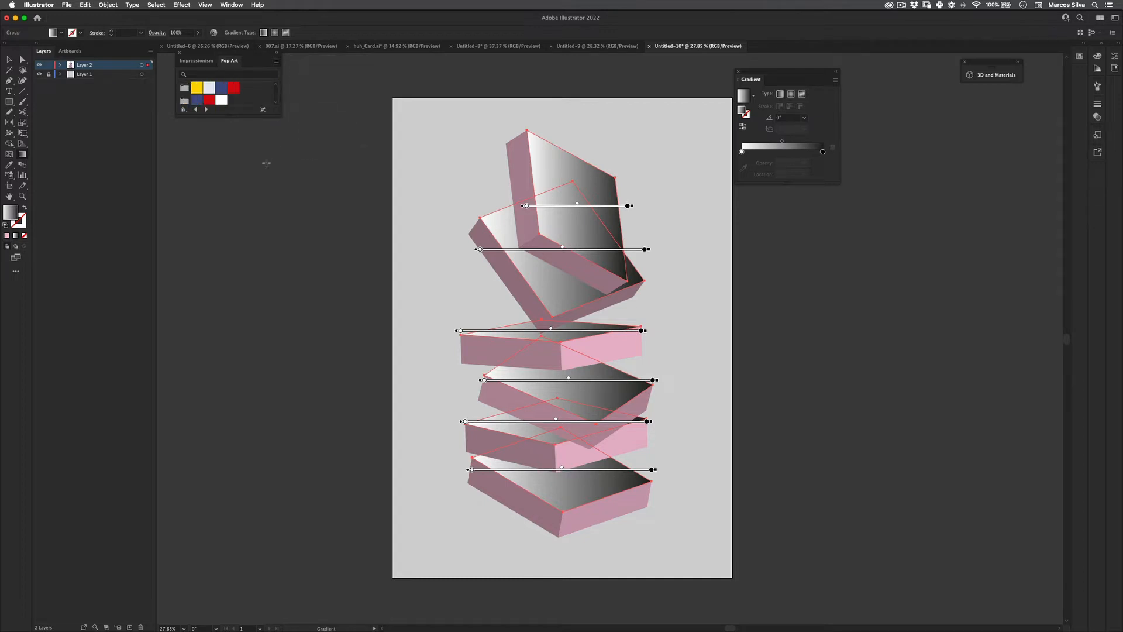
drag(283, 117, 283, 484)
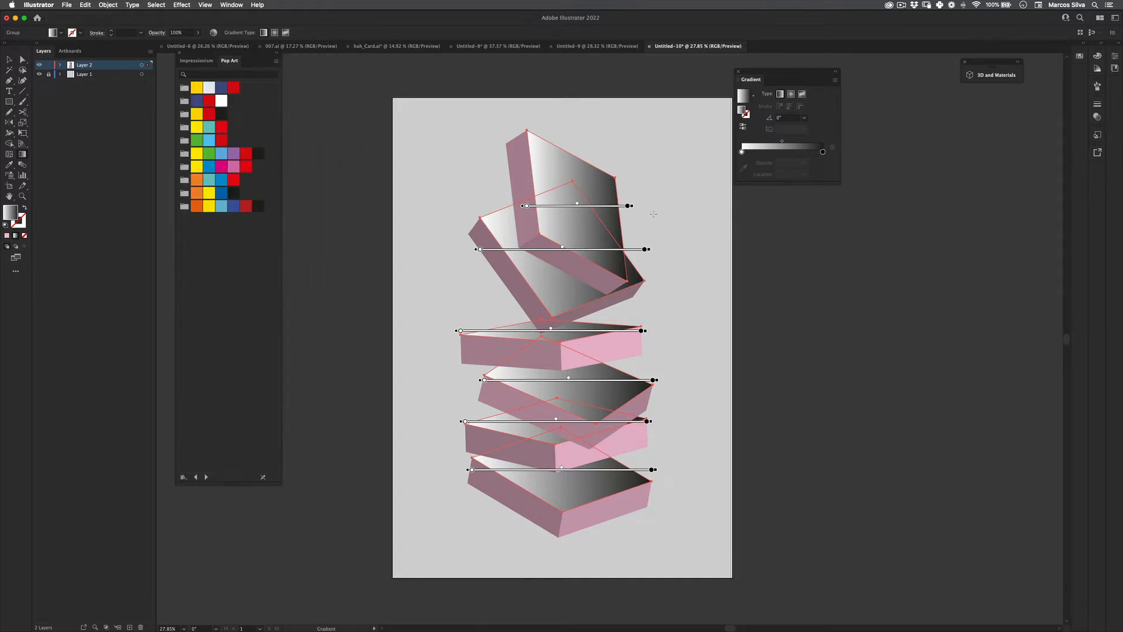
- Set the starting colour stop of the topmost slab face's gradient to the Pop Art yellow
double_click(742, 152)
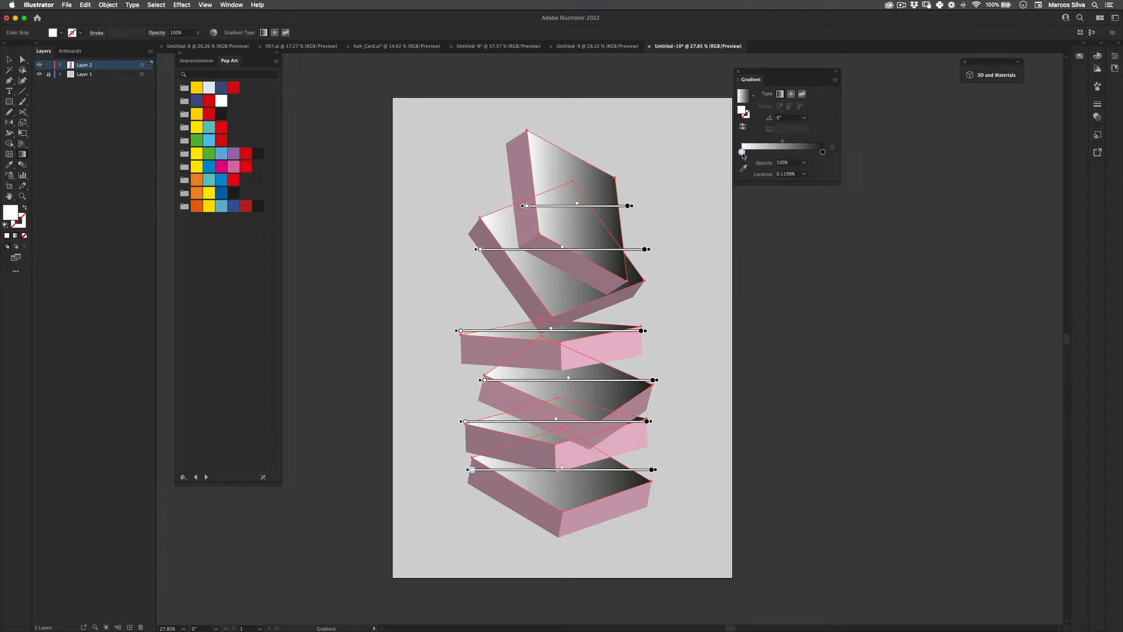
click(212, 205)
click(527, 206)
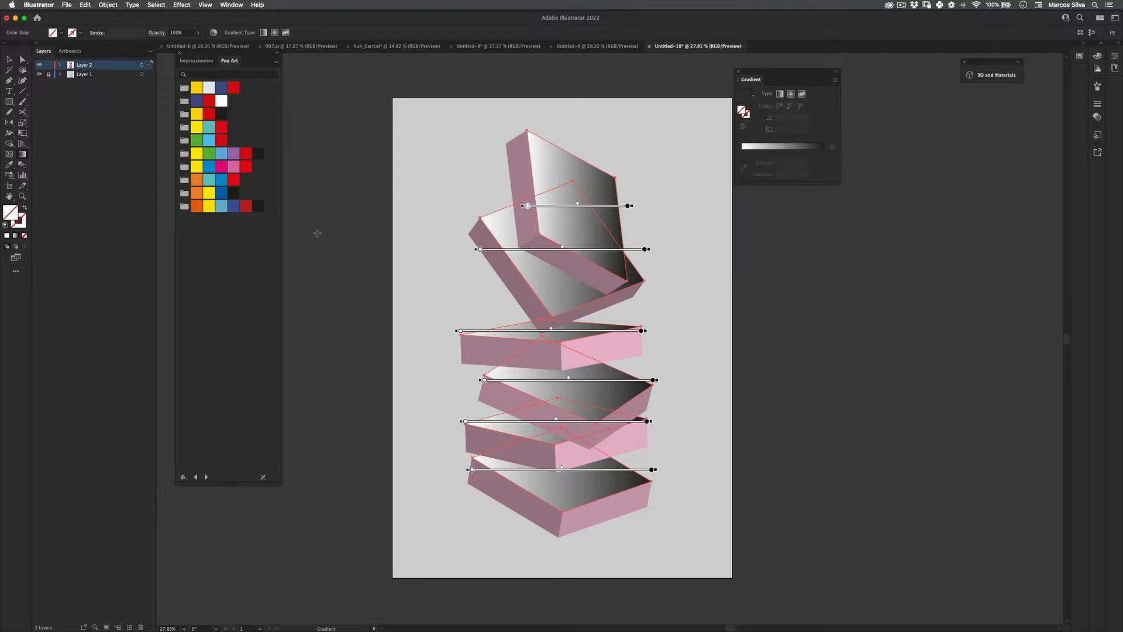
click(210, 209)
- Move the end stop of the topmost face's gradient to around its middle and recolour it with a Pop Art blue
drag(626, 206, 579, 205)
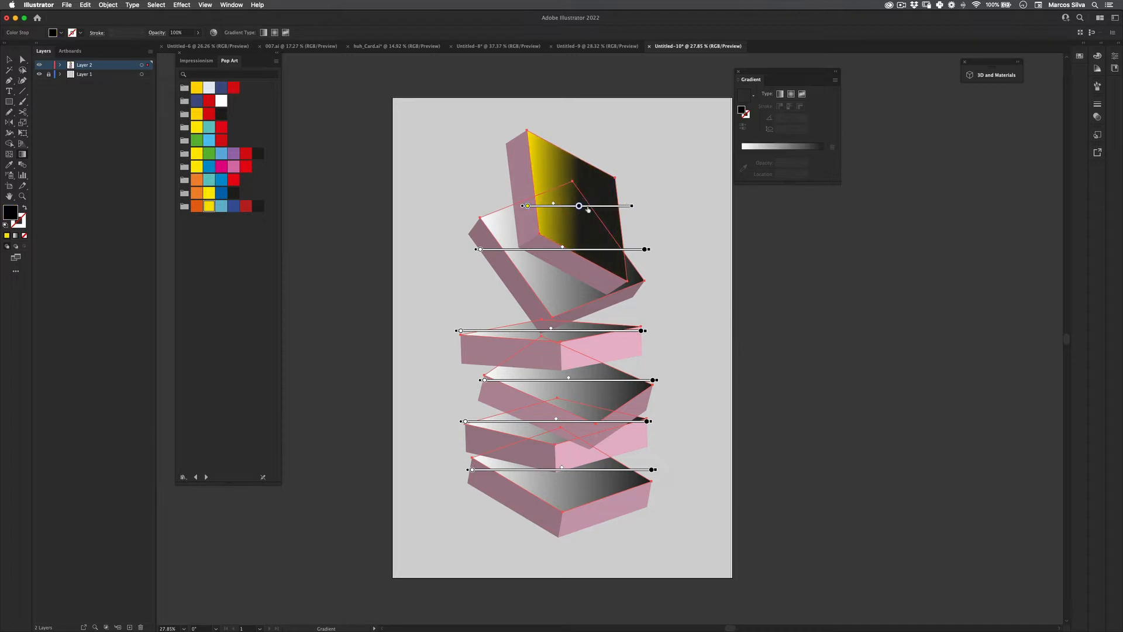
double_click(579, 206)
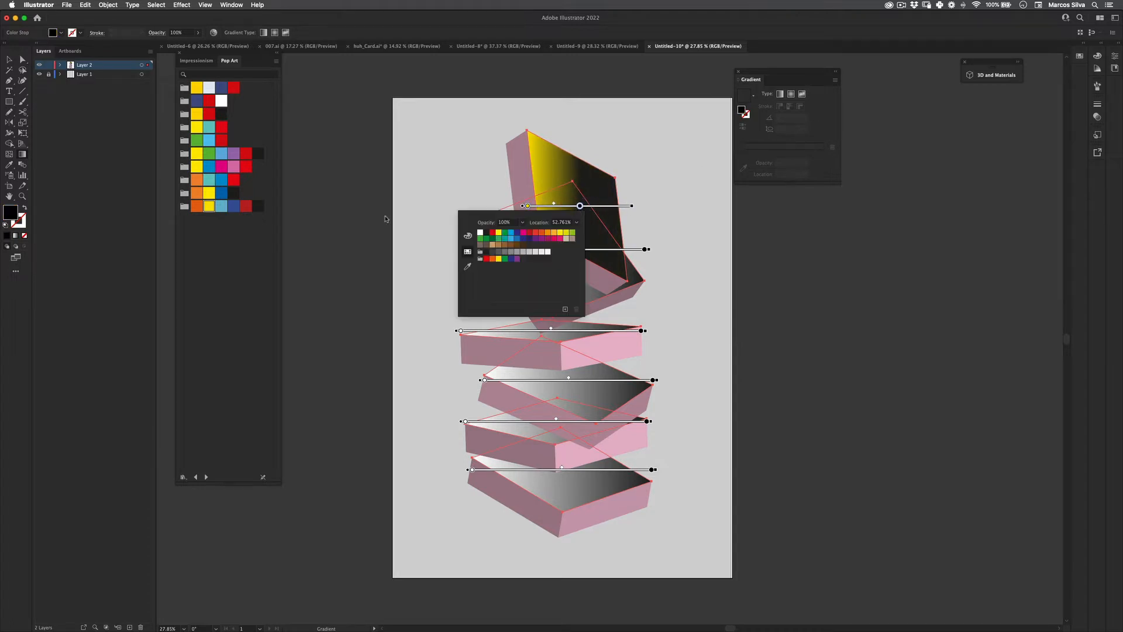
click(215, 170)
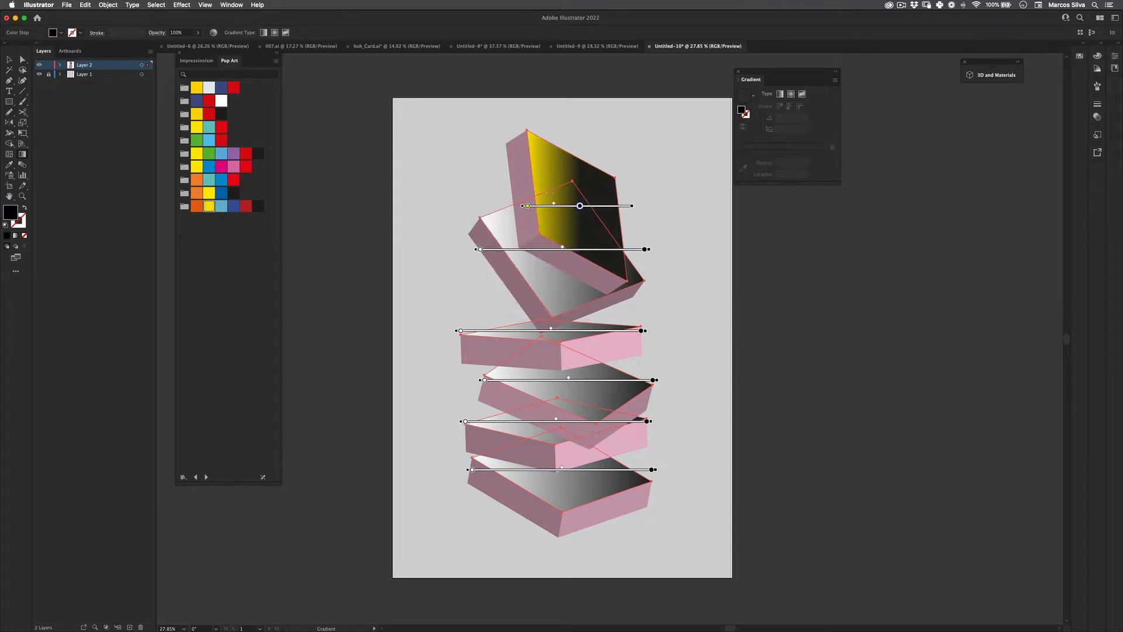
double_click(580, 206)
click(224, 157)
double_click(583, 206)
click(435, 232)
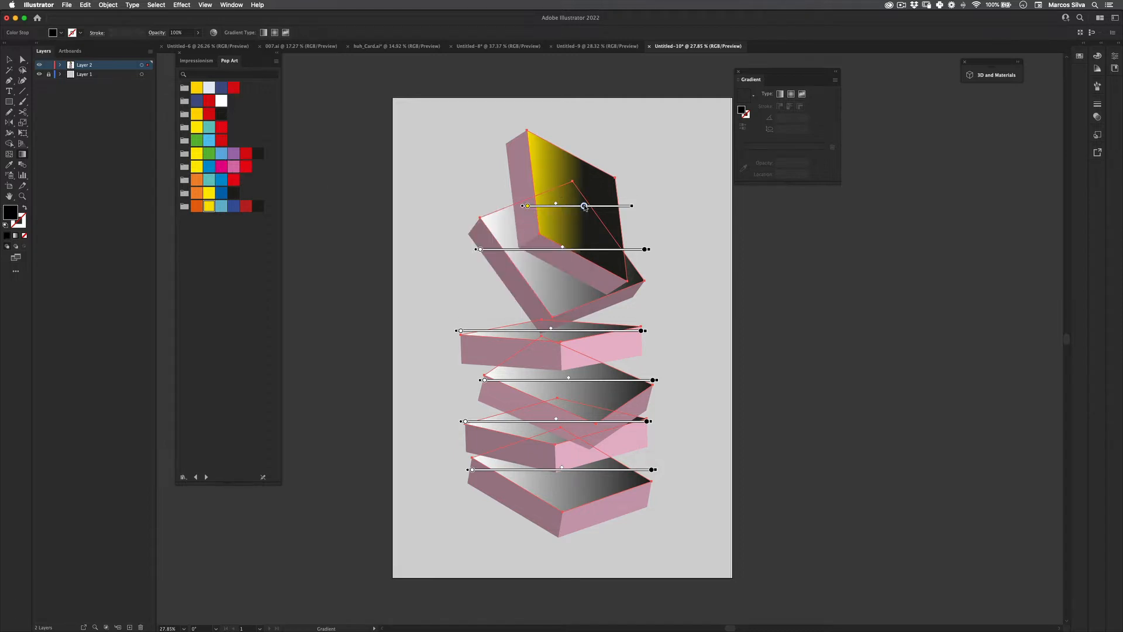
click(222, 154)
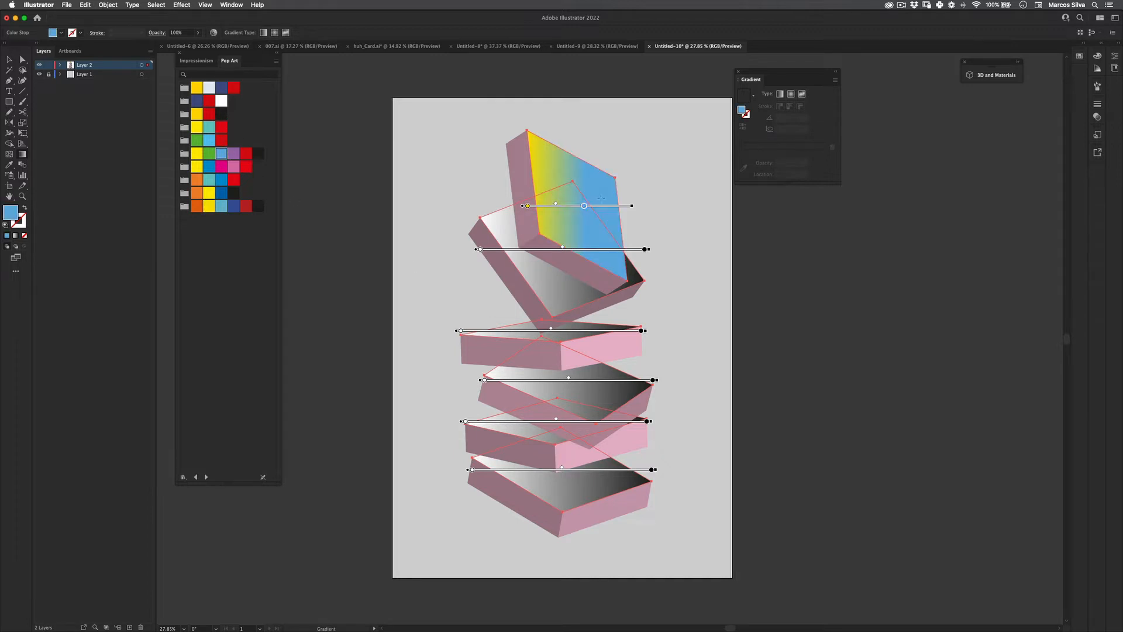
- Nudge the end stop slightly, try purple and near-black swatches on it, and set it to bright sky blue
drag(586, 208, 581, 208)
click(236, 155)
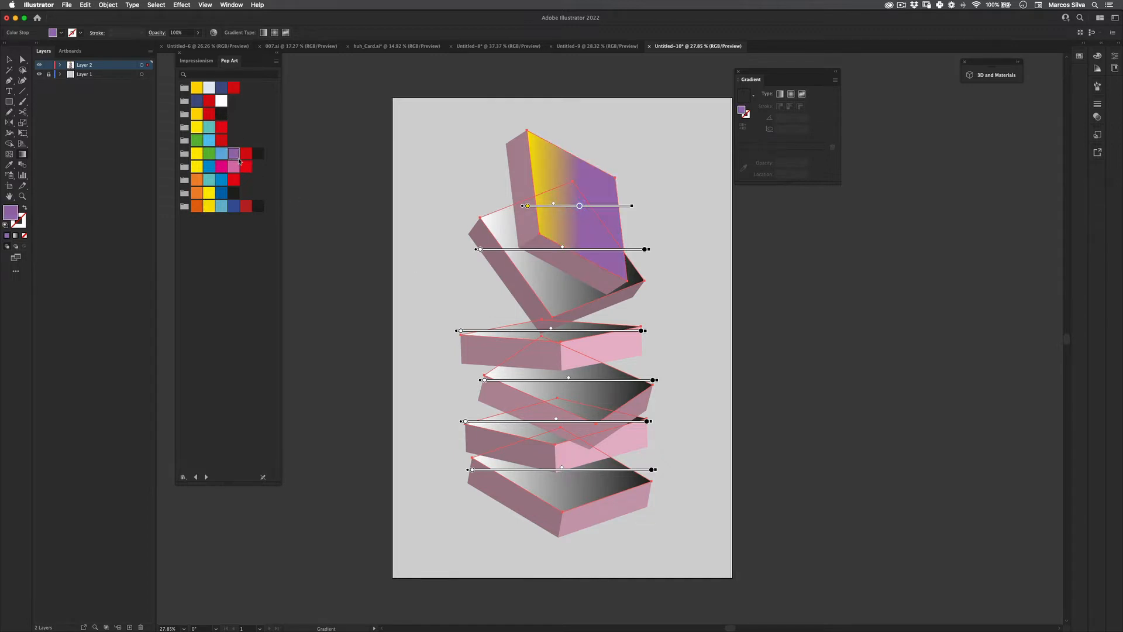
click(232, 193)
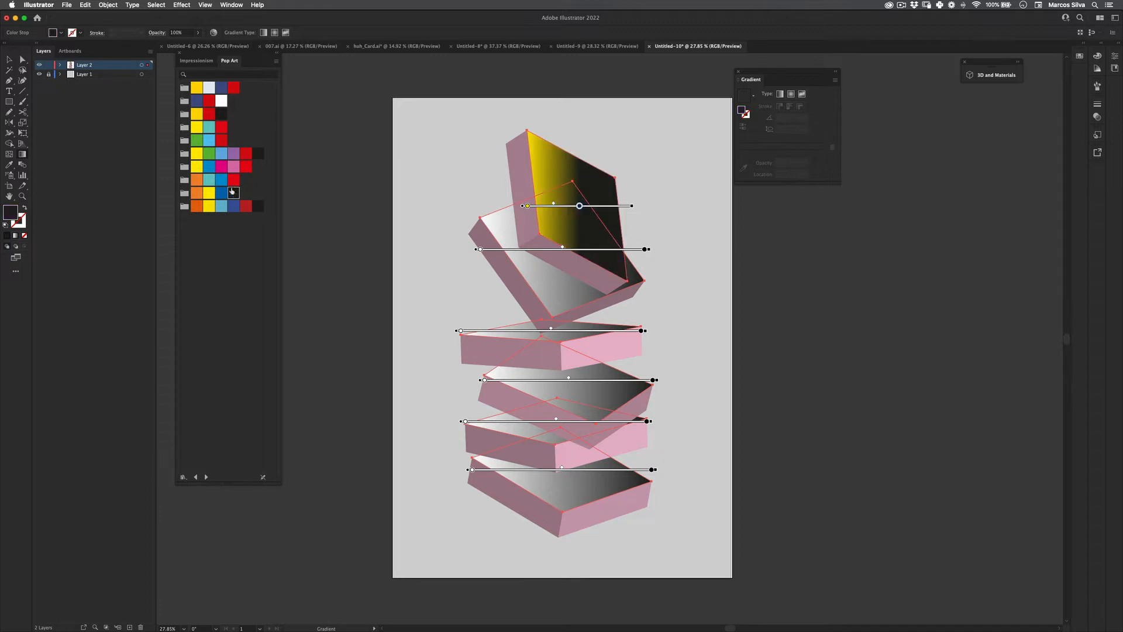
click(214, 138)
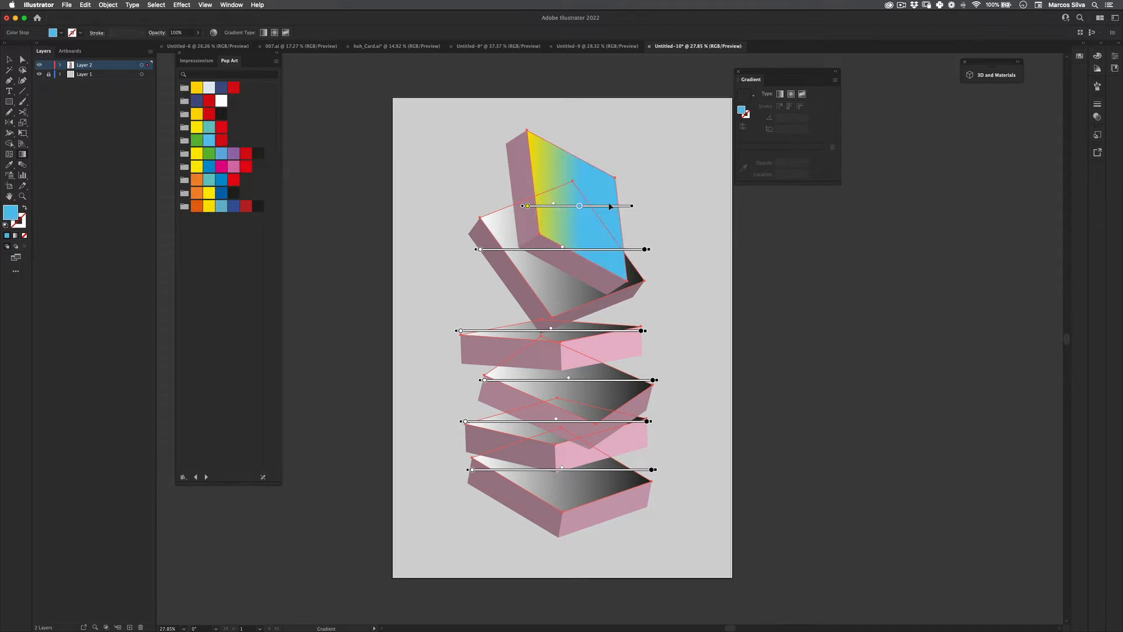
- Isolate the topmost slab's front face and add a second sky-blue stop near the end of its gradient, at about 88%
key(v)
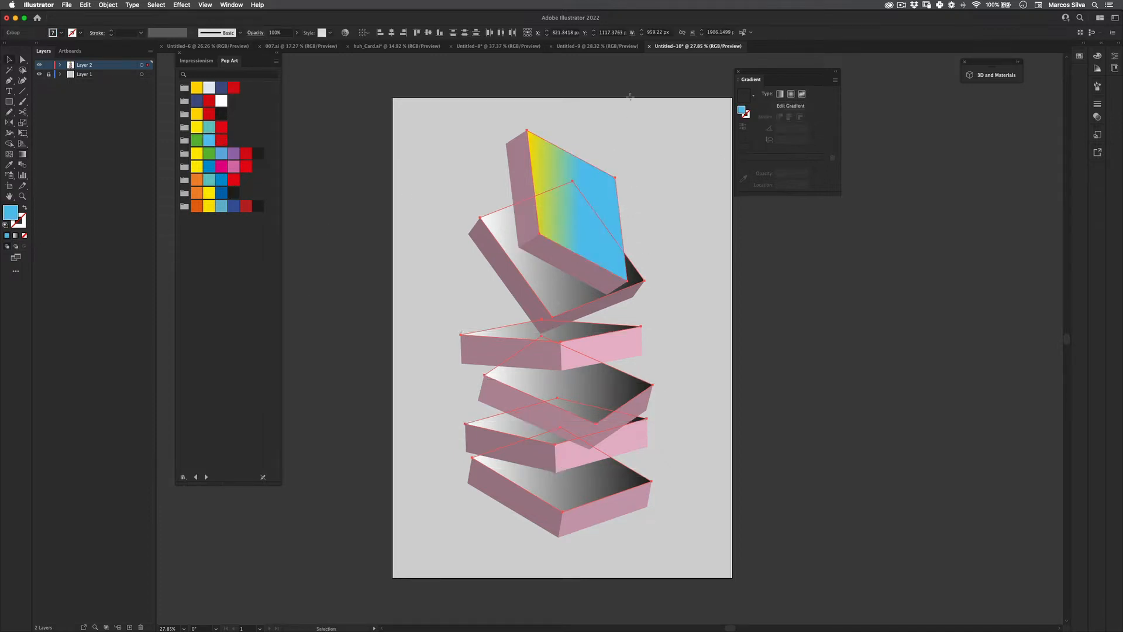
click(664, 337)
click(586, 168)
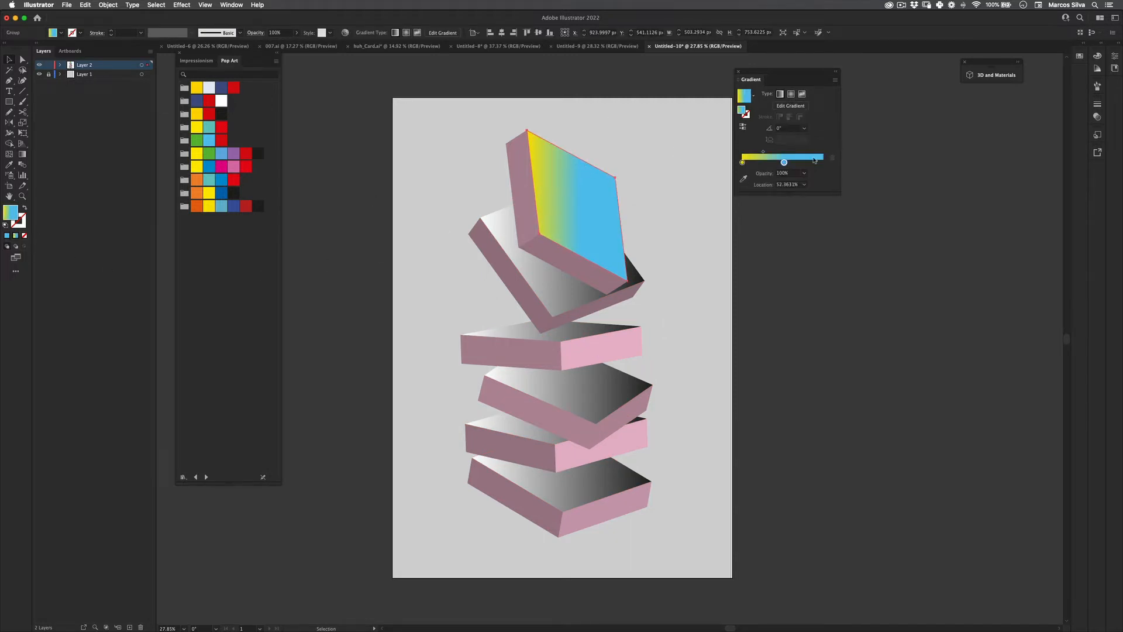
drag(784, 162, 814, 162)
key(super+z)
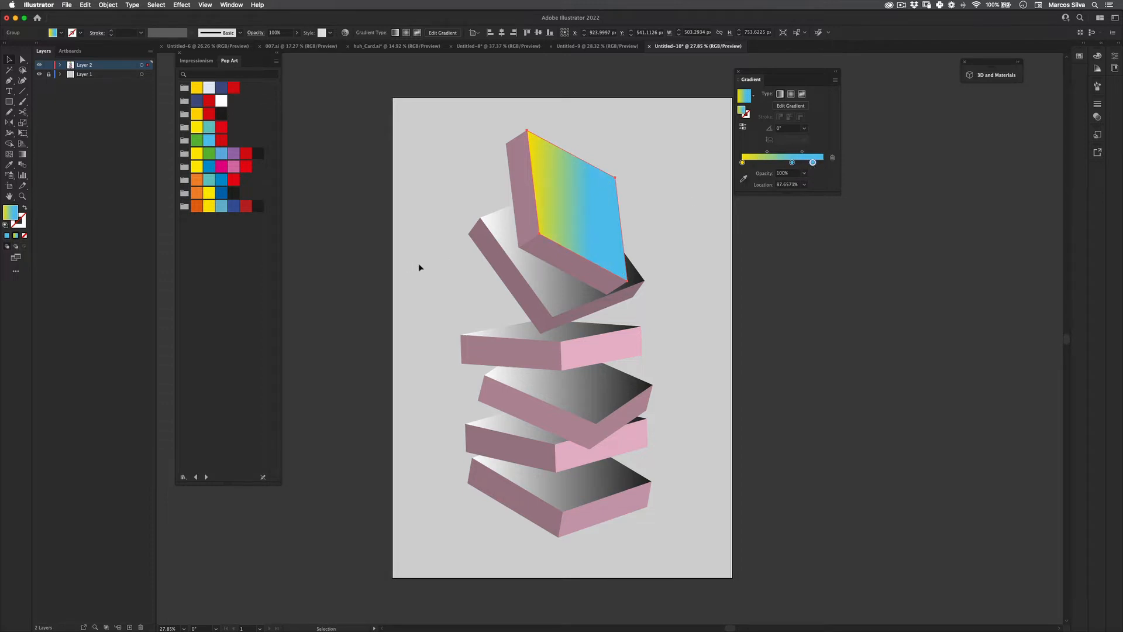
- Try magenta, yellow, teal and navy Pop Art swatches on the gradient's end stop, and set it to Pop Art purple
click(222, 167)
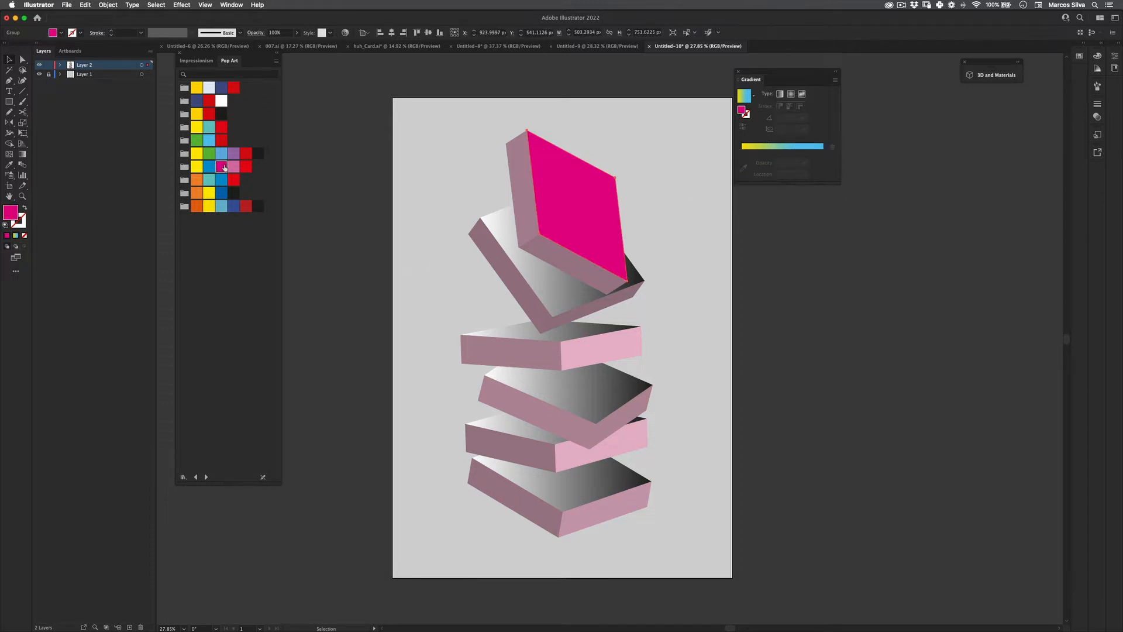
key(super+z)
key(g)
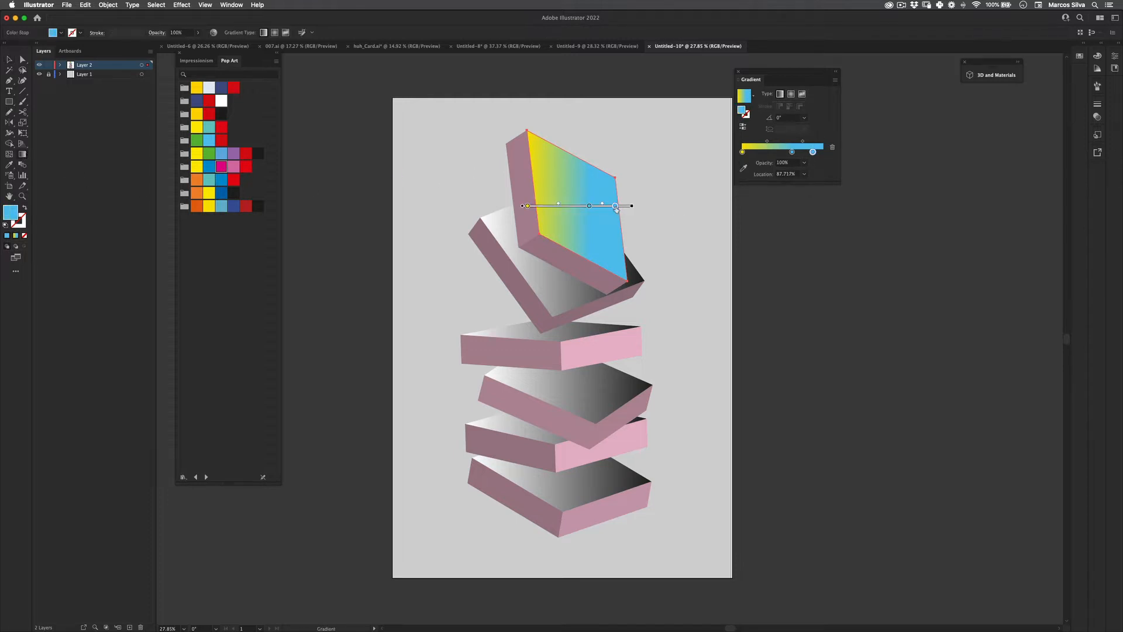
click(226, 170)
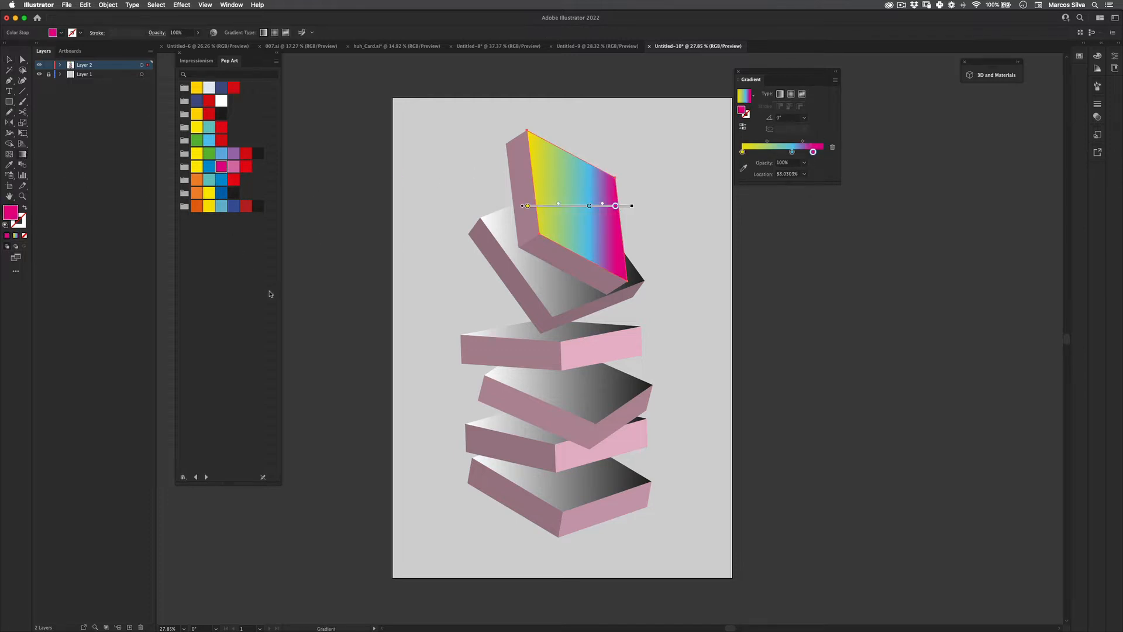
click(197, 153)
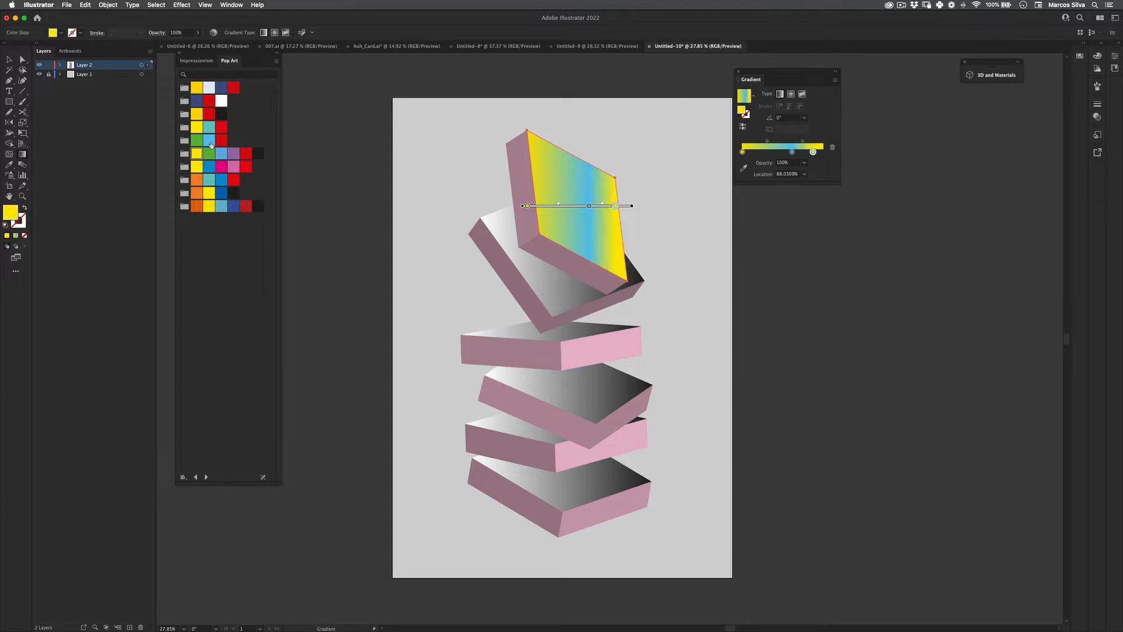
click(209, 132)
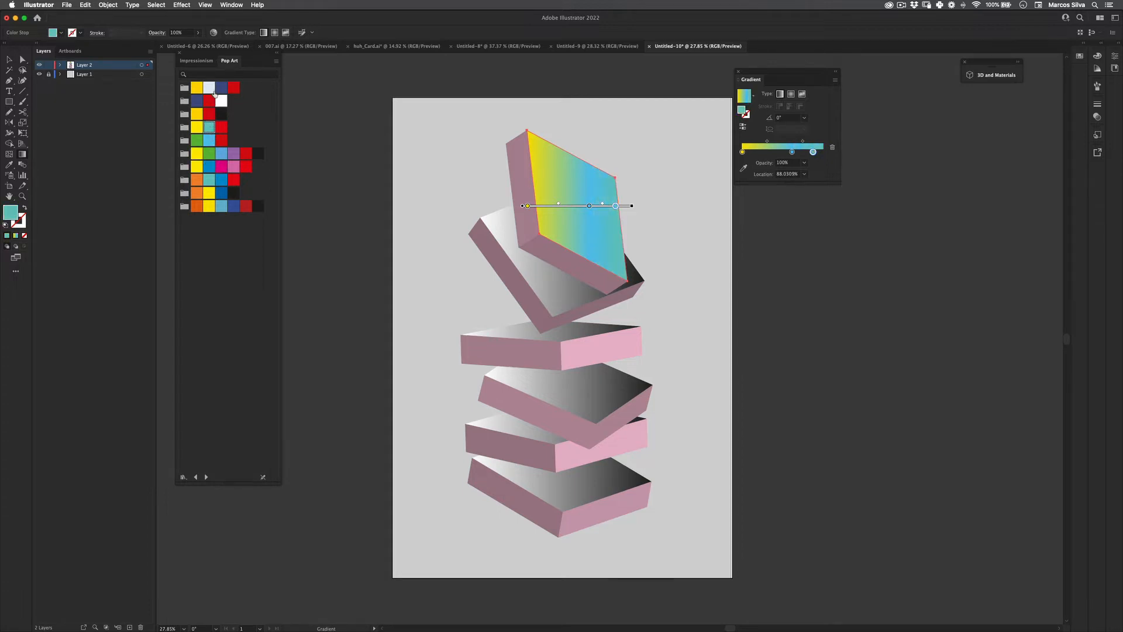
click(216, 92)
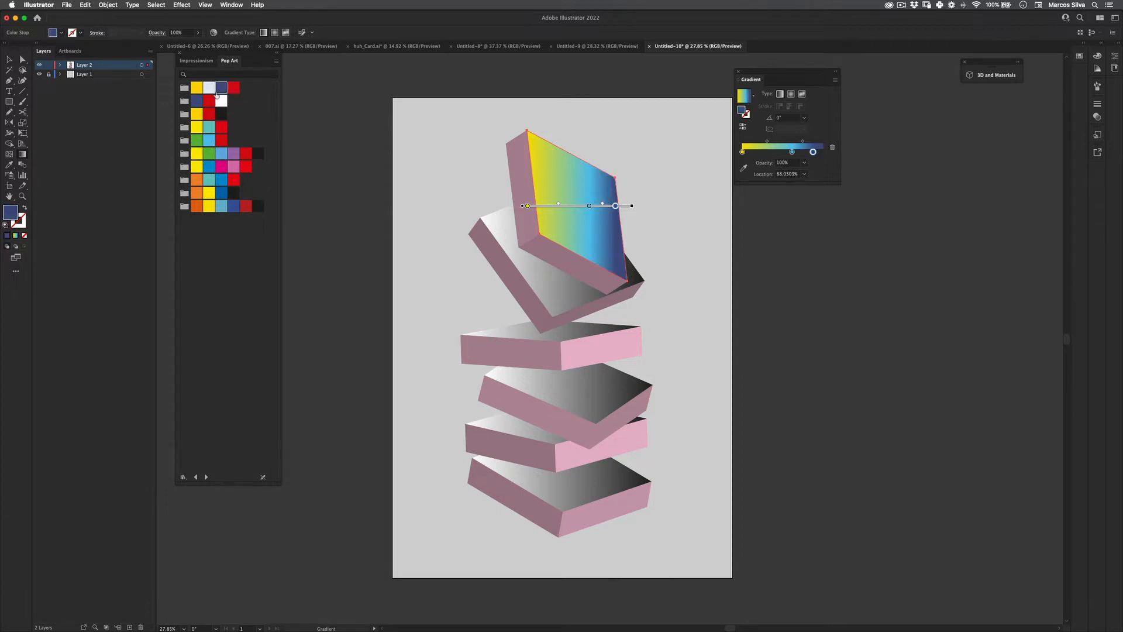
click(235, 154)
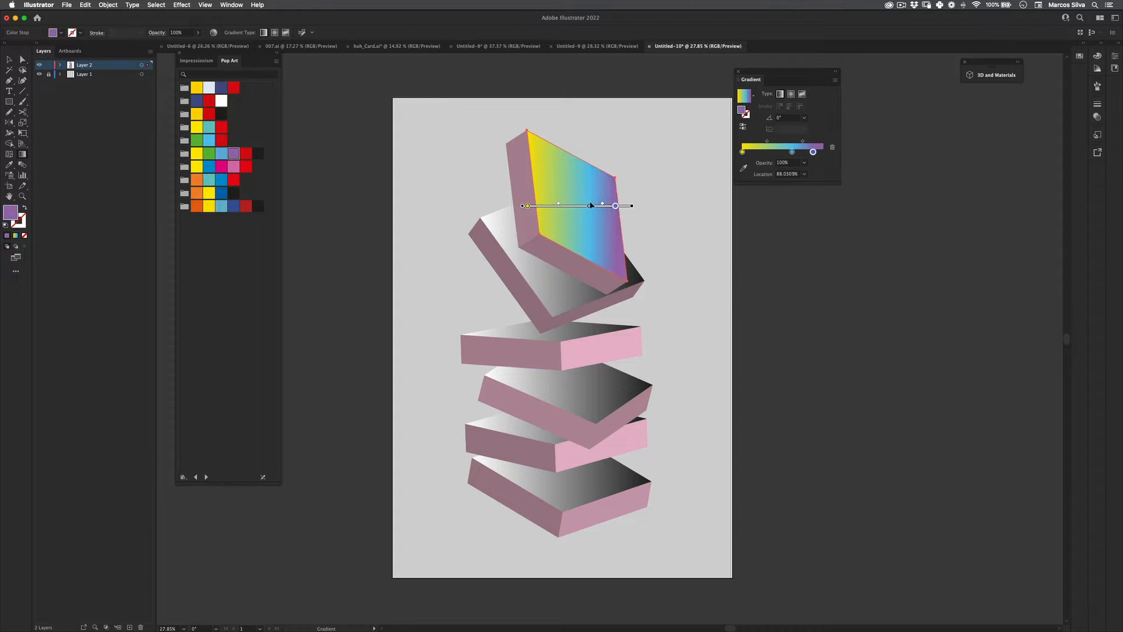
- Shift the blue stop toward the yellow, move the purple stop to about 80%, and angle the gradient diagonally at about 35.6°
mouse_move(590, 206)
mouse_down()
mouse_move(572, 206)
mouse_move(607, 206)
mouse_up()
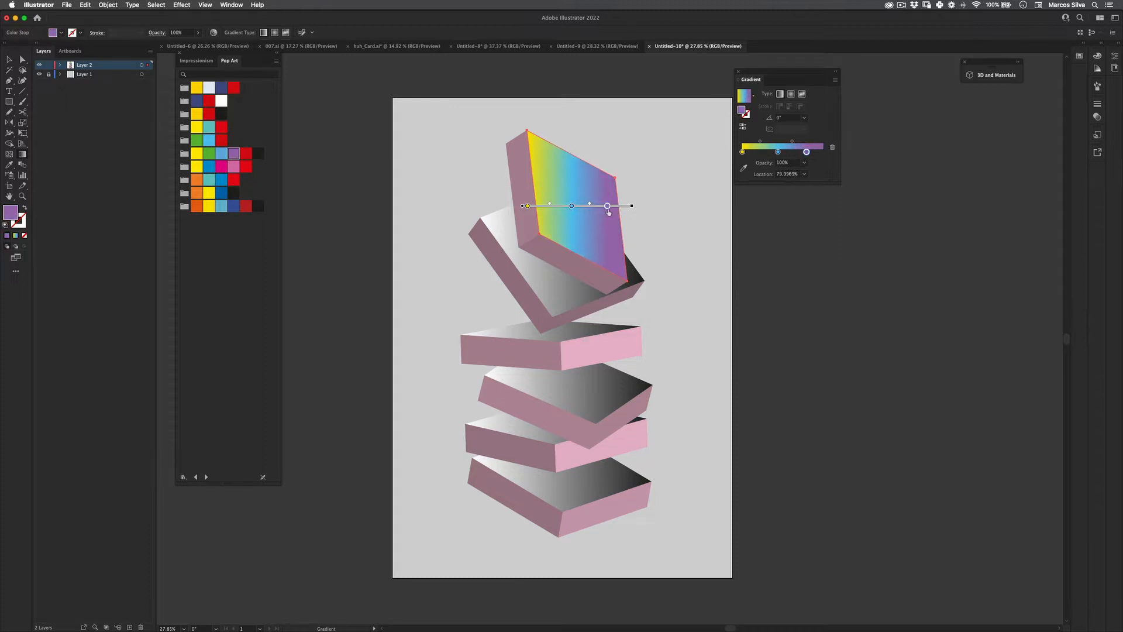
drag(537, 234, 619, 175)
key(v)
click(637, 138)
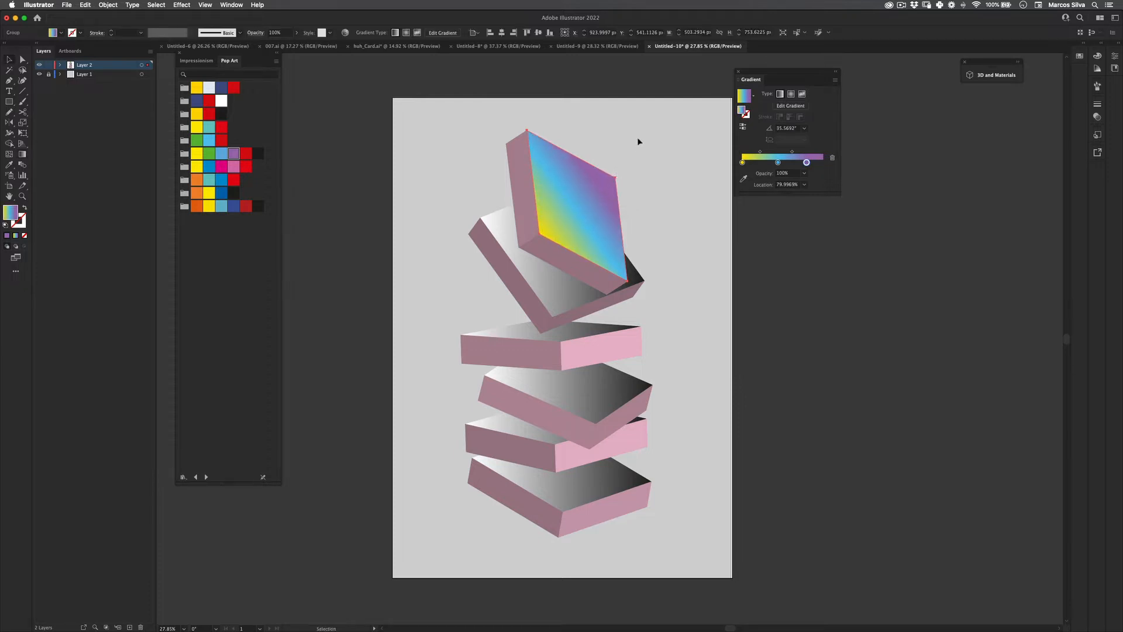
- Copy the topmost face's yellow-blue-purple gradient onto the top faces of the five slabs below with the Eyedropper
drag(646, 273, 648, 261)
click(550, 274)
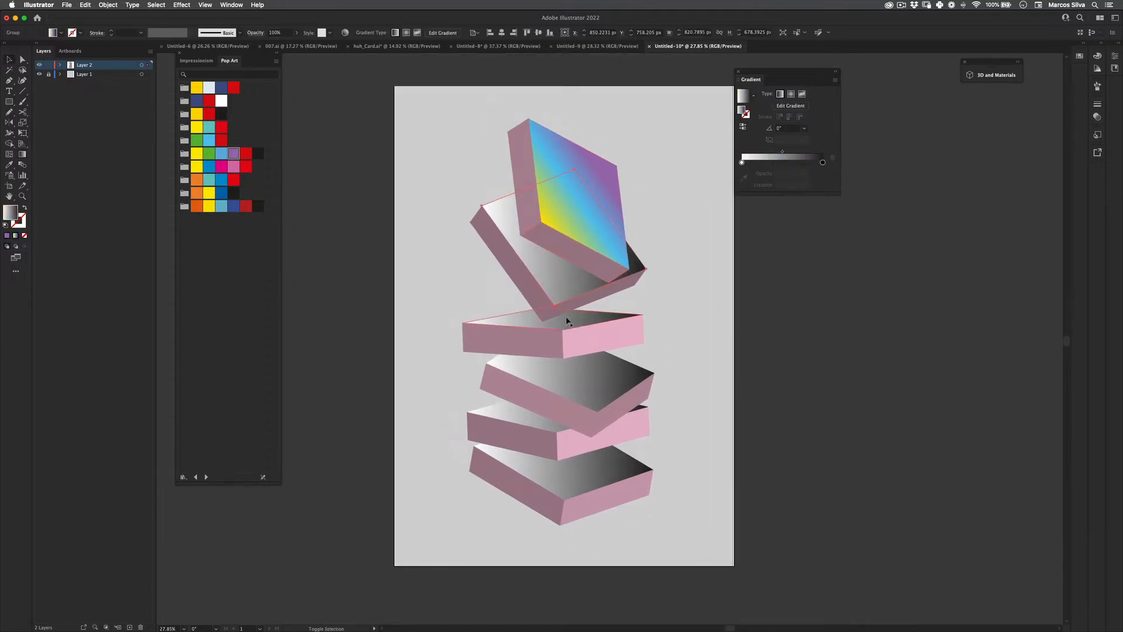
shift+click(567, 321)
shift+click(592, 383)
shift+click(517, 419)
shift+click(573, 487)
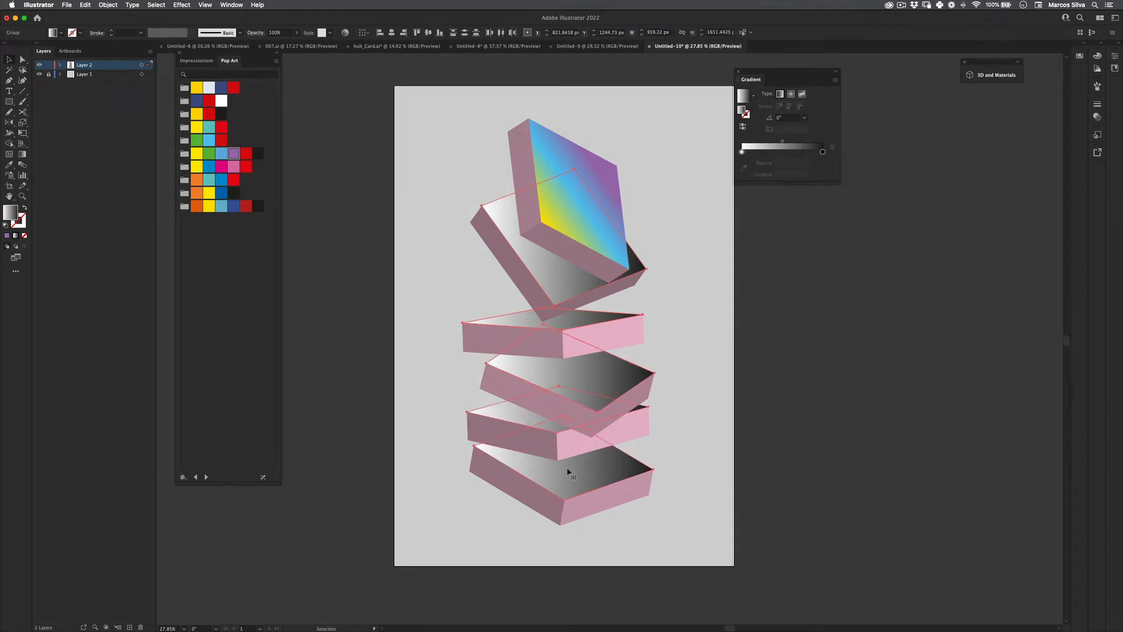
key(i)
click(571, 171)
key(v)
click(616, 158)
- Apply the yellow-blue-purple gradient to both side faces of the second slab from the top with the Eyedropper
drag(620, 224, 592, 220)
drag(527, 235, 553, 235)
click(521, 238)
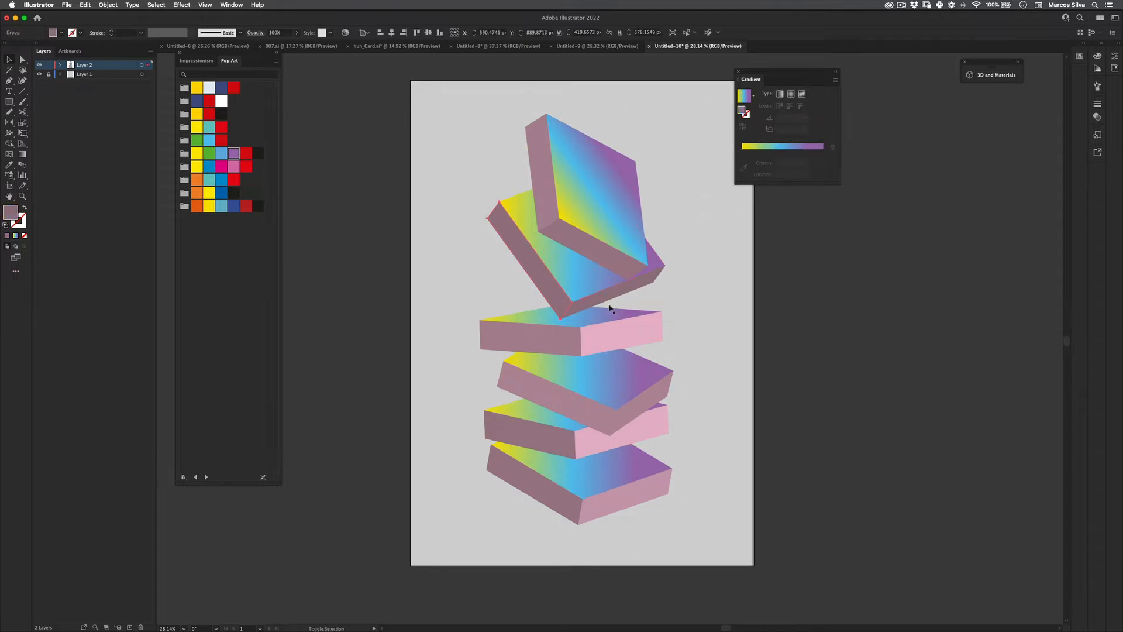
shift+click(606, 305)
key(i)
click(590, 196)
key(v)
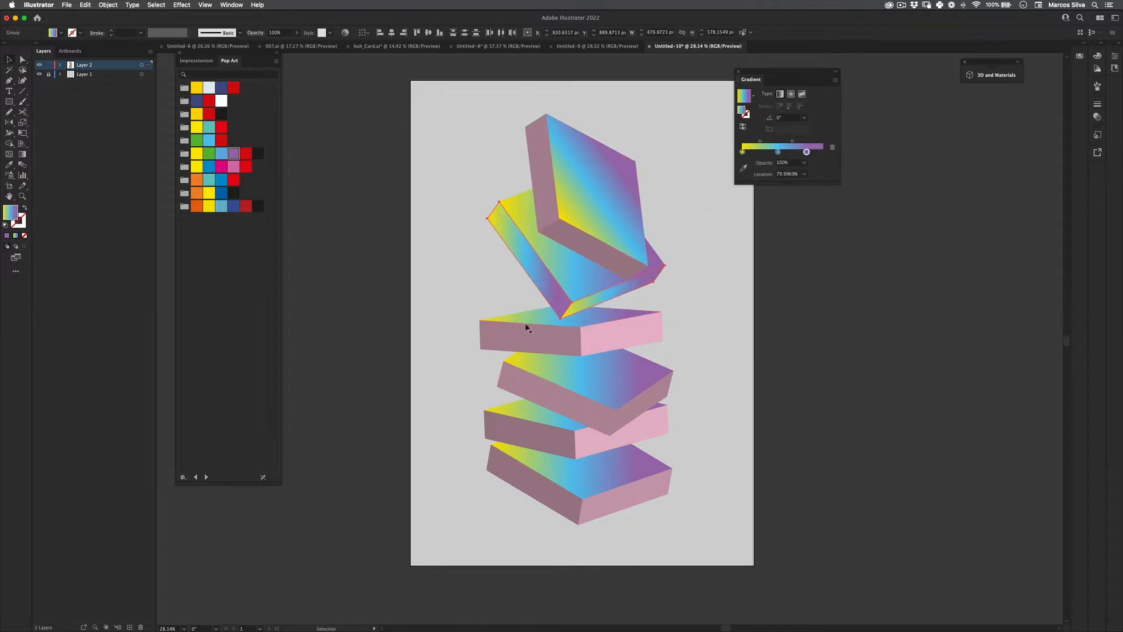
click(543, 551)
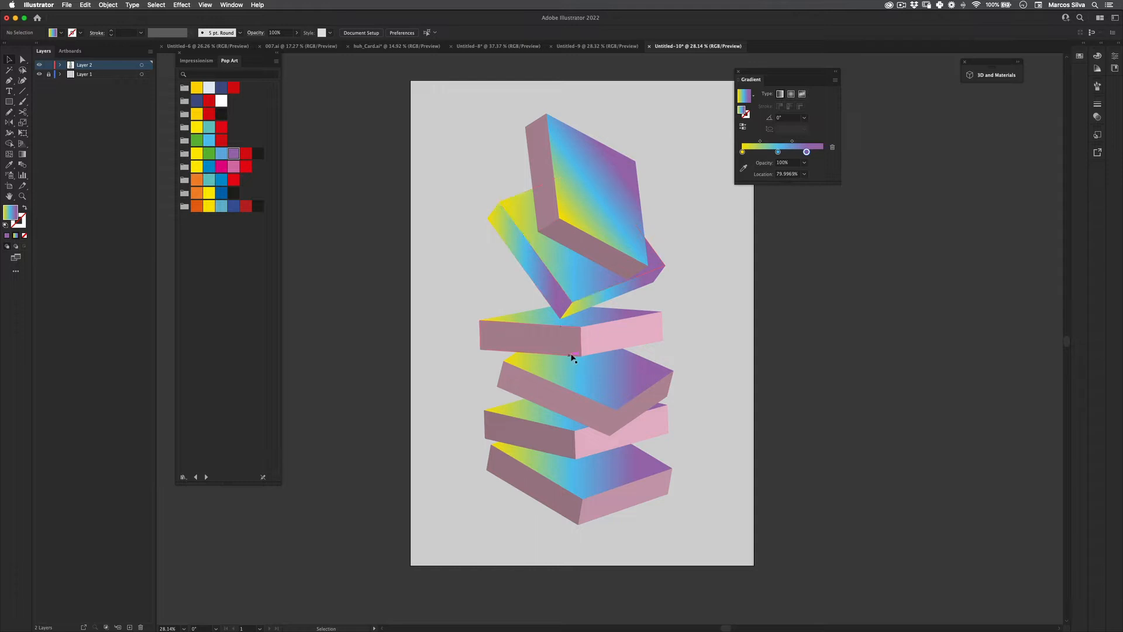
- Sample the second slab's gradient onto the two pink side faces of the topmost slab
click(568, 241)
shift+click(545, 205)
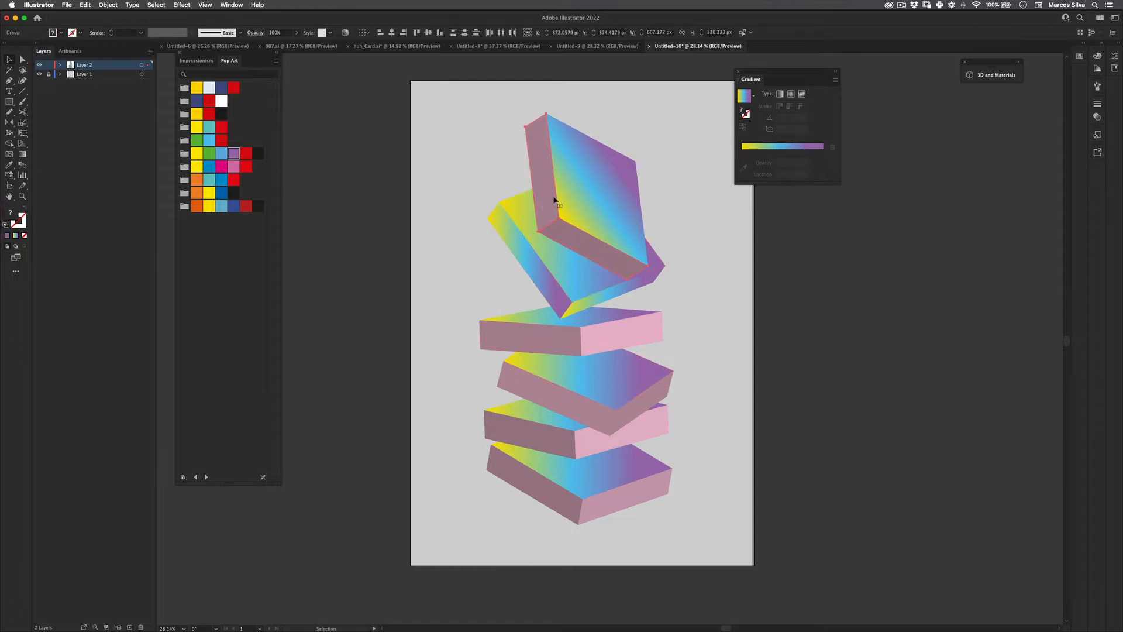
key(i)
click(533, 267)
key(v)
- Select all the pink side faces of the lower four slabs and sample the multicolour gradient onto them
click(508, 339)
shift+click(537, 388)
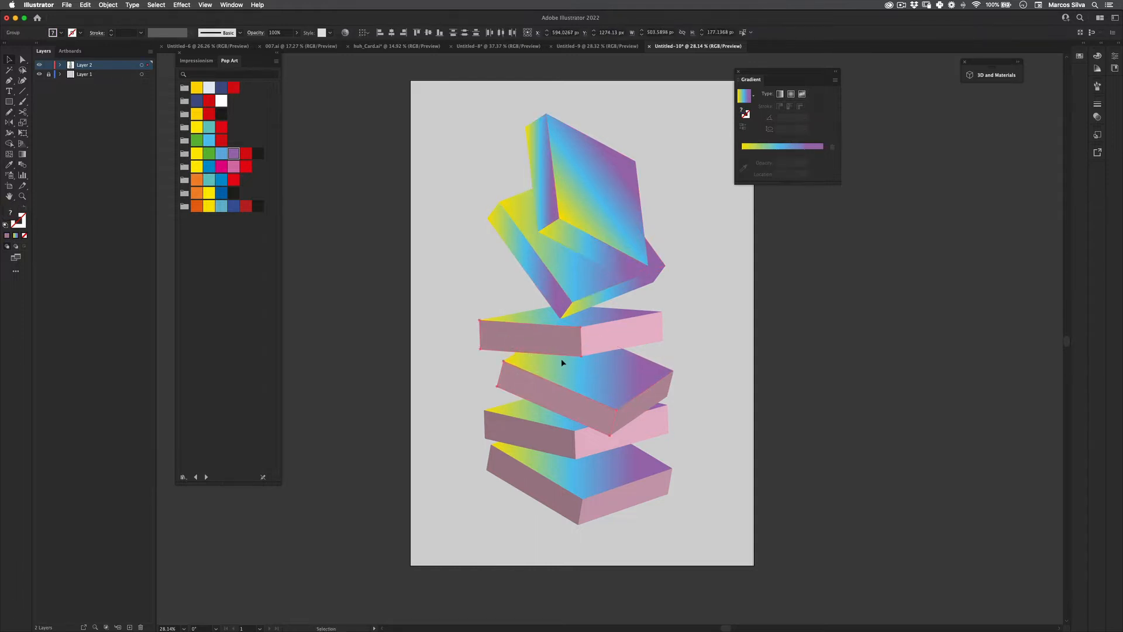
shift+click(597, 341)
shift+click(559, 439)
shift+click(599, 450)
shift+click(555, 487)
shift+click(615, 504)
key(i)
click(616, 298)
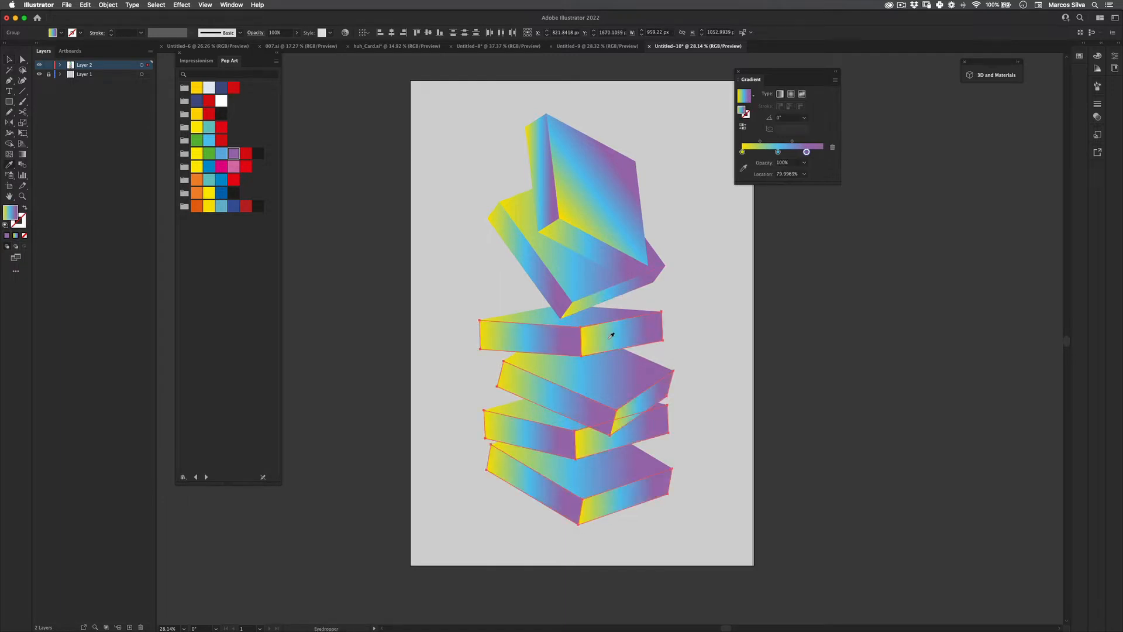
key(v)
click(479, 361)
- Reverse the gradient on the fourth slab's left side face, angle it about 144.5°, and move its purple stop to about 98%
key(z)
drag(668, 256, 612, 259)
drag(585, 312, 626, 279)
key(v)
click(529, 358)
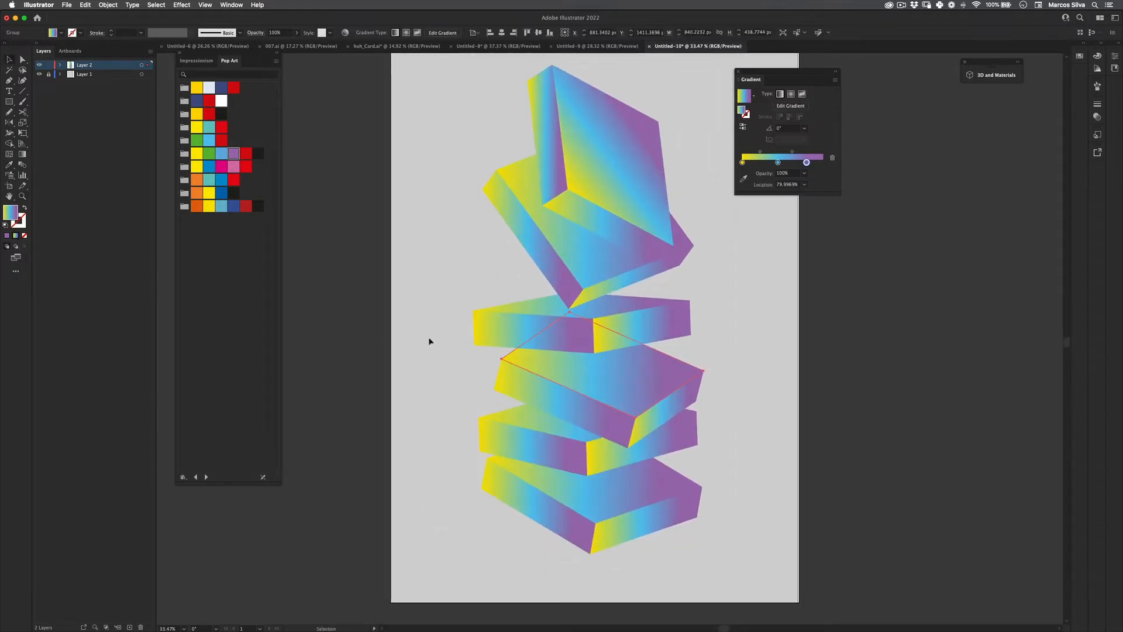
click(512, 368)
key(g)
mouse_move(633, 453)
mouse_down()
mouse_move(439, 310)
mouse_move(501, 358)
mouse_up()
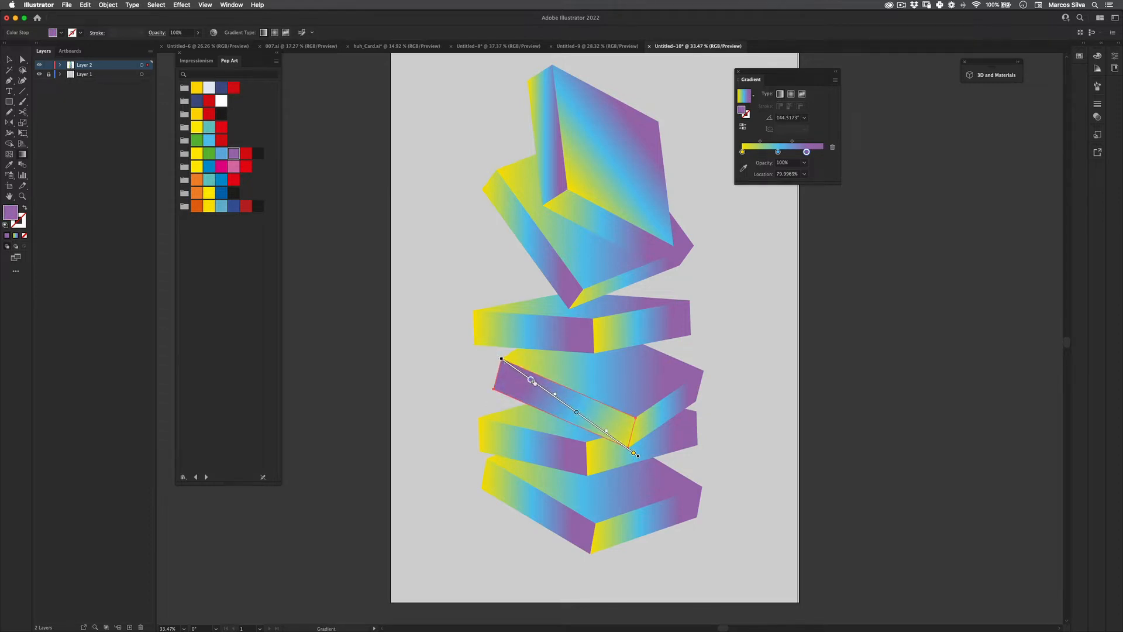
drag(606, 432, 630, 450)
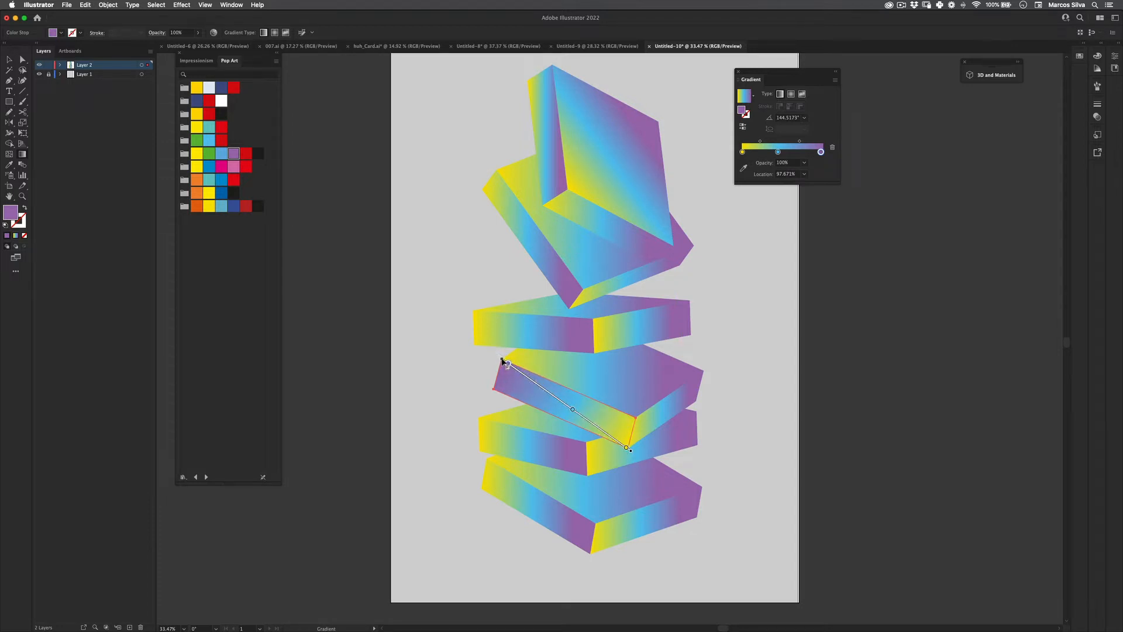
key(v)
click(431, 394)
- Reverse the gradient on the fourth slab's right side face so it runs from yellow at the outer corner to purple, at about -135°
key(super+space)
drag(552, 315, 545, 283)
click(615, 361)
key(g)
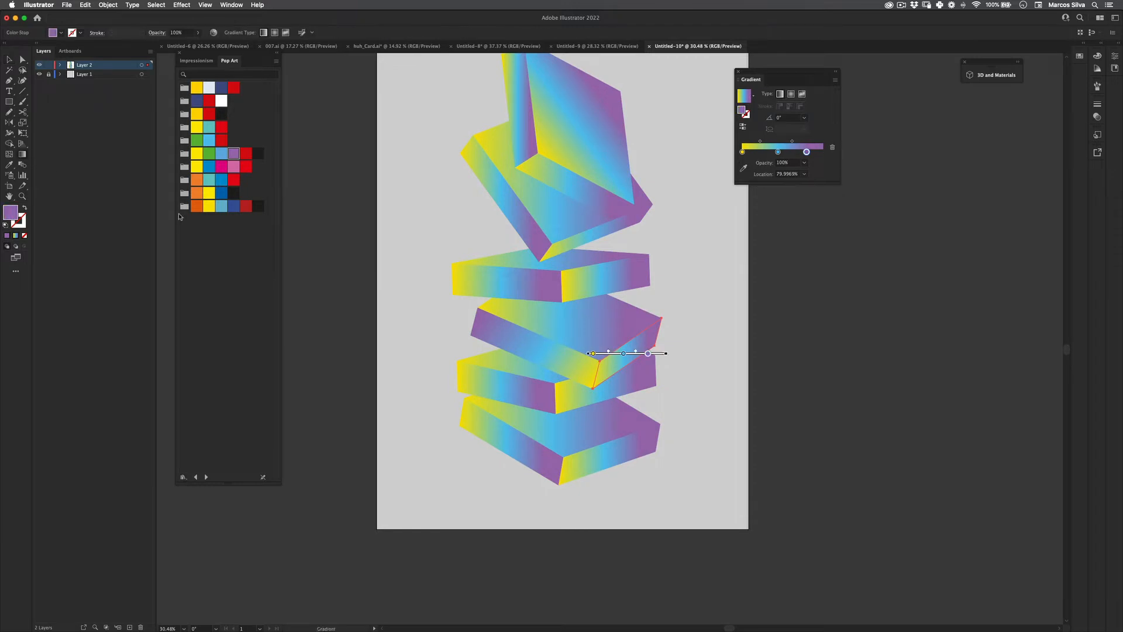
mouse_move(588, 390)
mouse_down()
mouse_move(664, 316)
mouse_move(593, 388)
mouse_up()
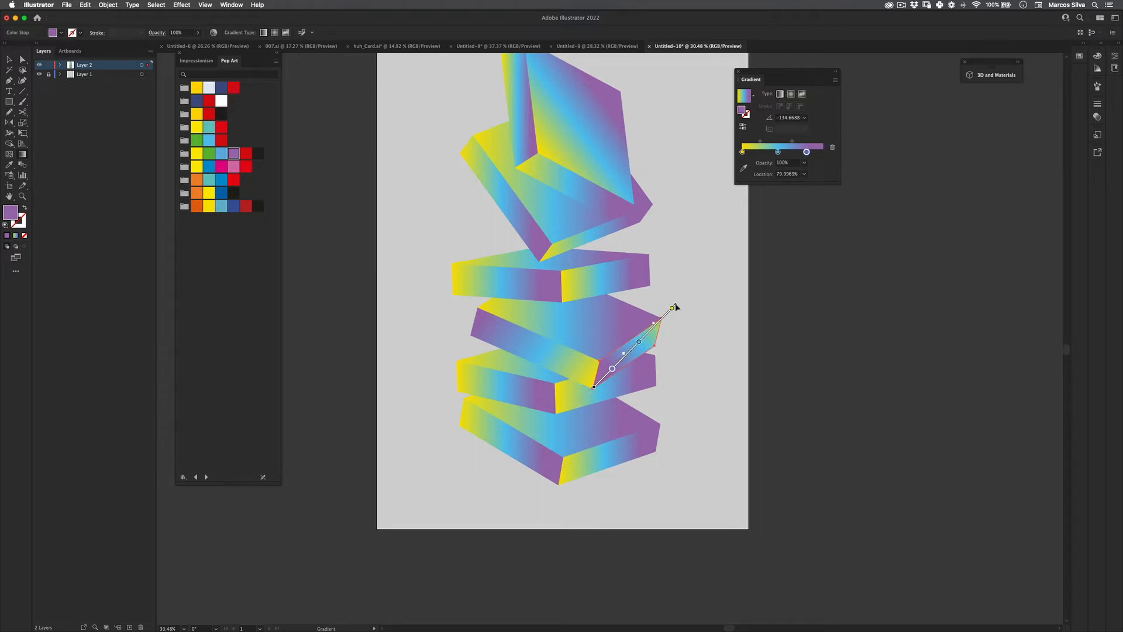
mouse_move(675, 305)
mouse_down()
mouse_move(664, 316)
mouse_move(672, 311)
mouse_up()
click(701, 353)
key(super+z)
key(v)
click(671, 296)
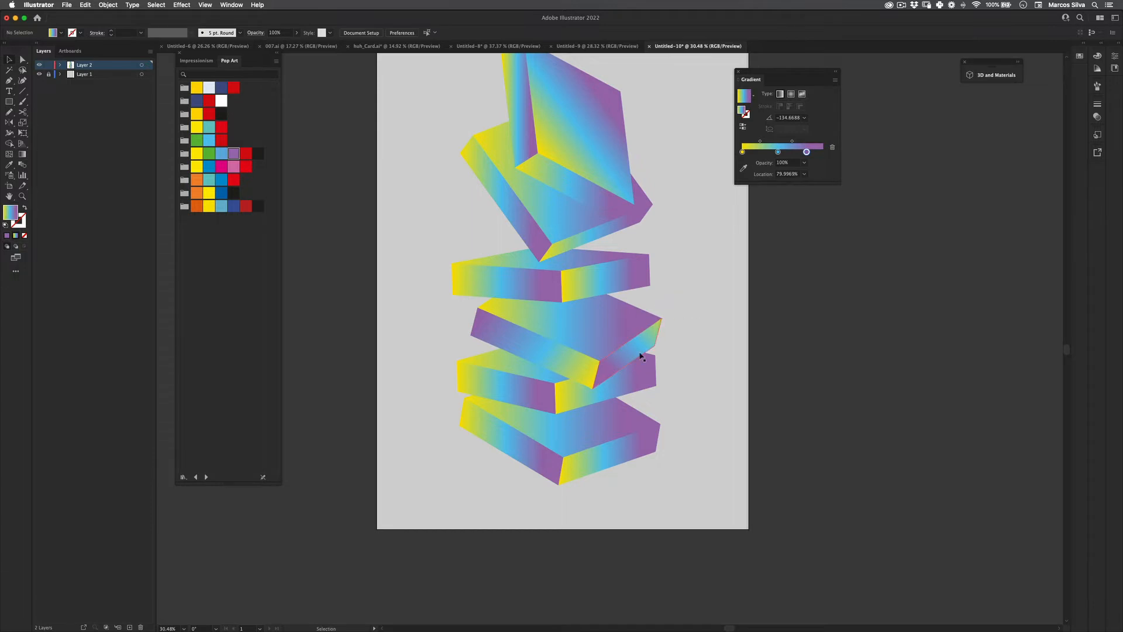
- Reverse the gradients on the fifth slab's left and right side faces, angling them about 159° and -152° respectively
click(478, 399)
click(23, 154)
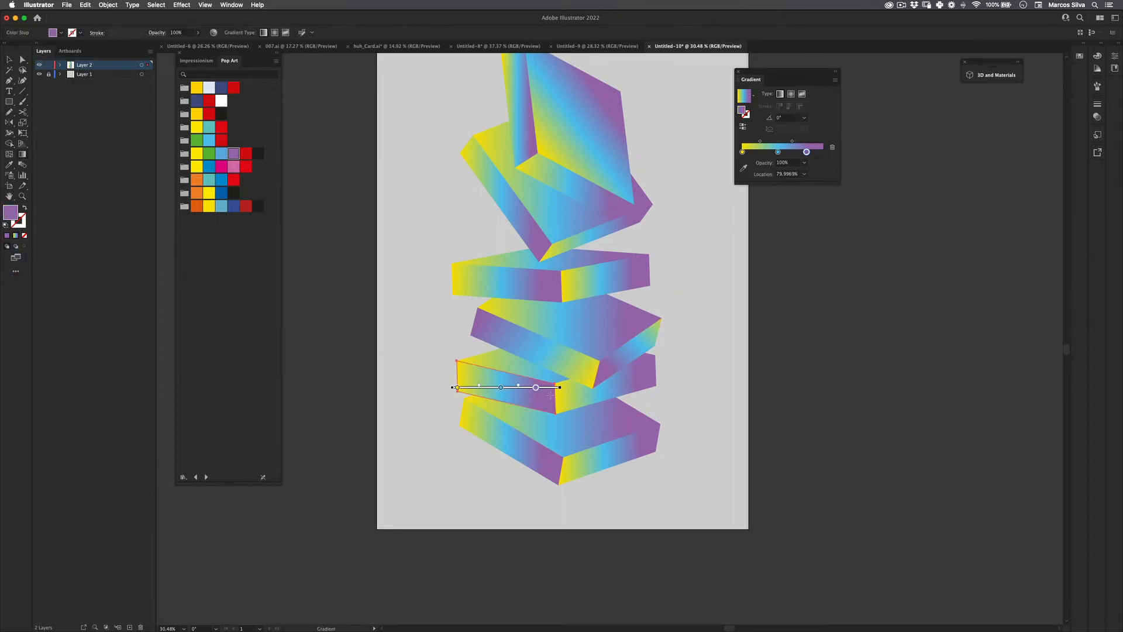
drag(558, 415, 455, 364)
key(v)
click(578, 388)
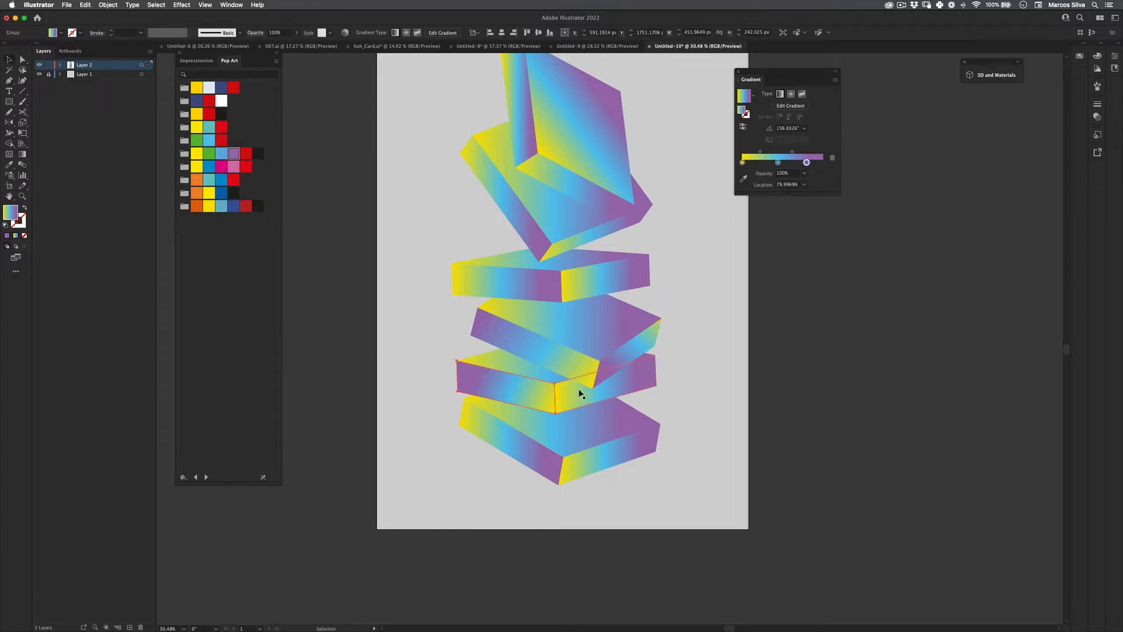
click(26, 155)
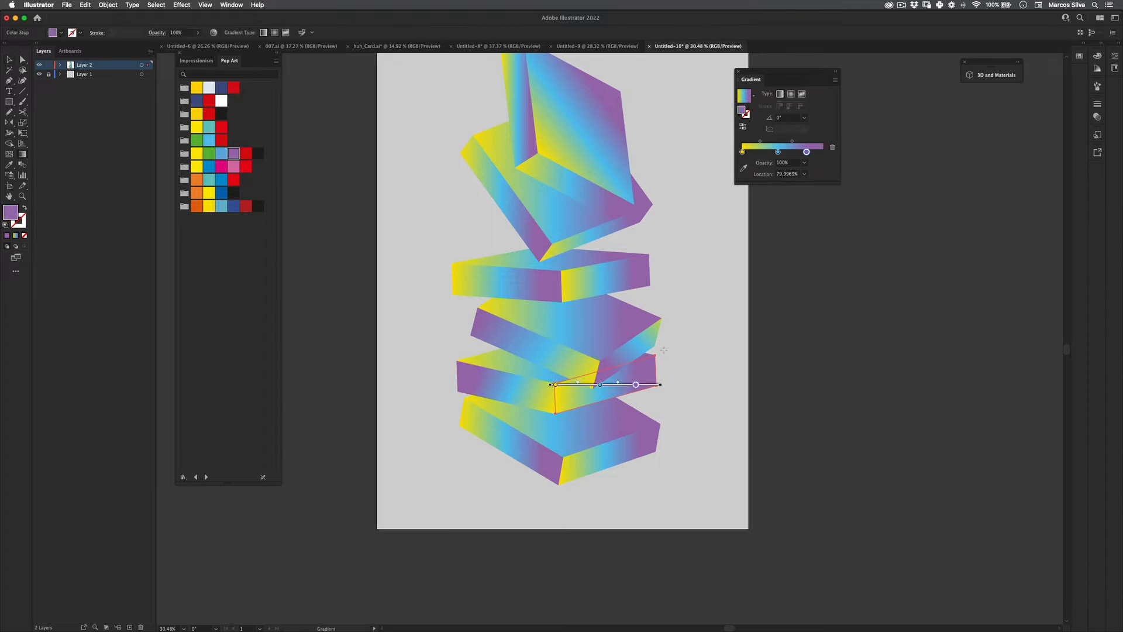
drag(664, 349, 552, 413)
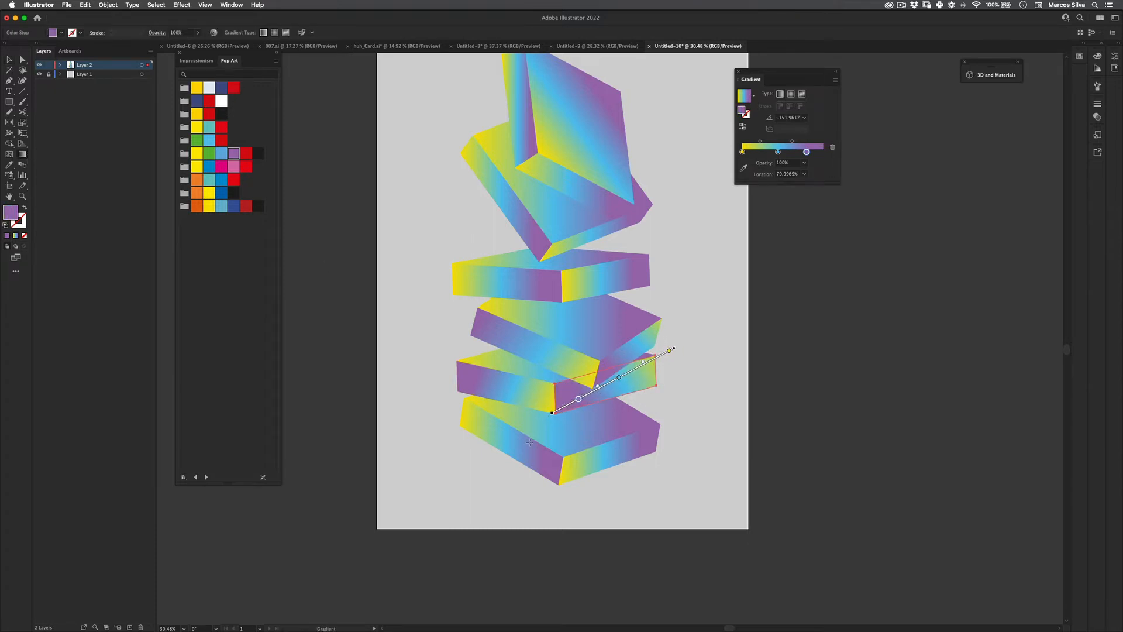
key(v)
- Redraw the gradient on the bottom slab's left side face to run from yellow at the front corner to purple, at about 143°
click(528, 446)
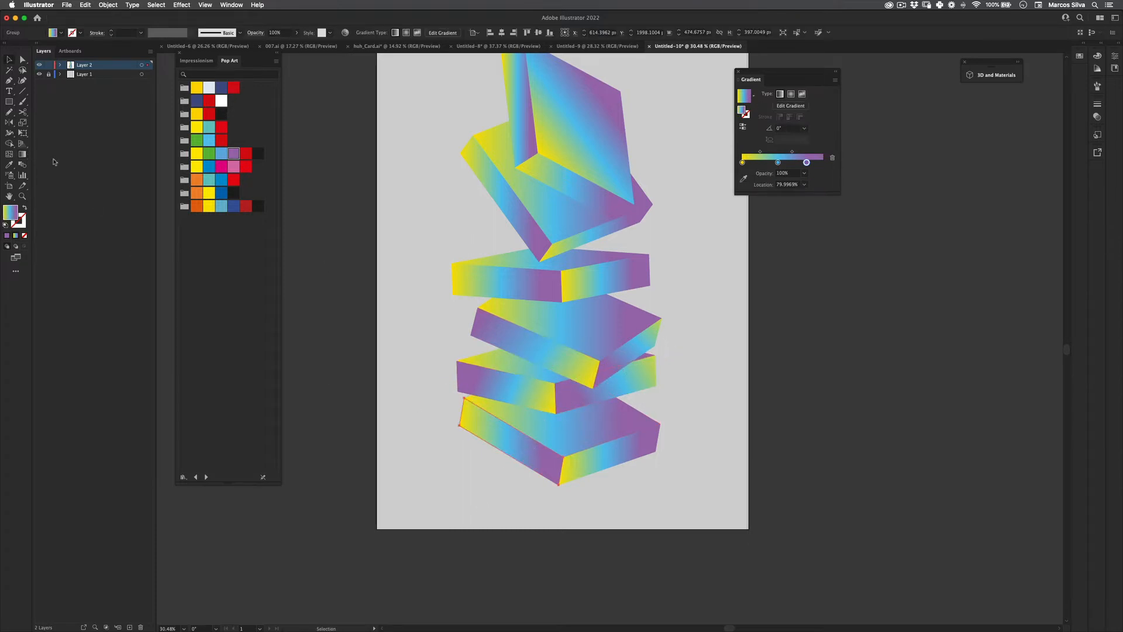
click(24, 156)
drag(460, 395, 559, 485)
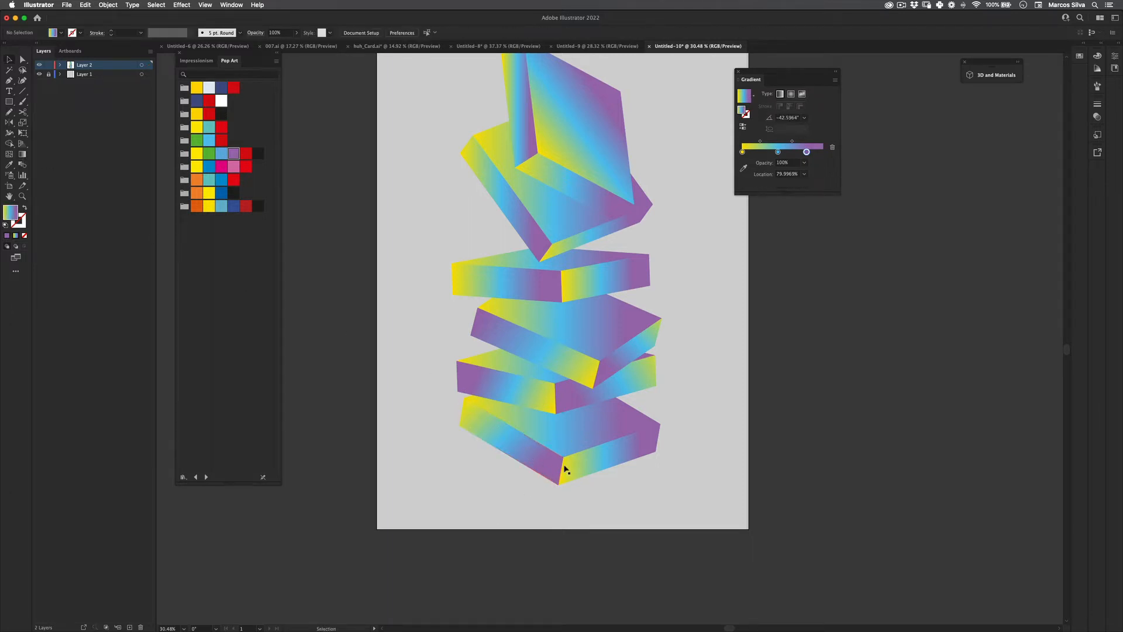
key(v)
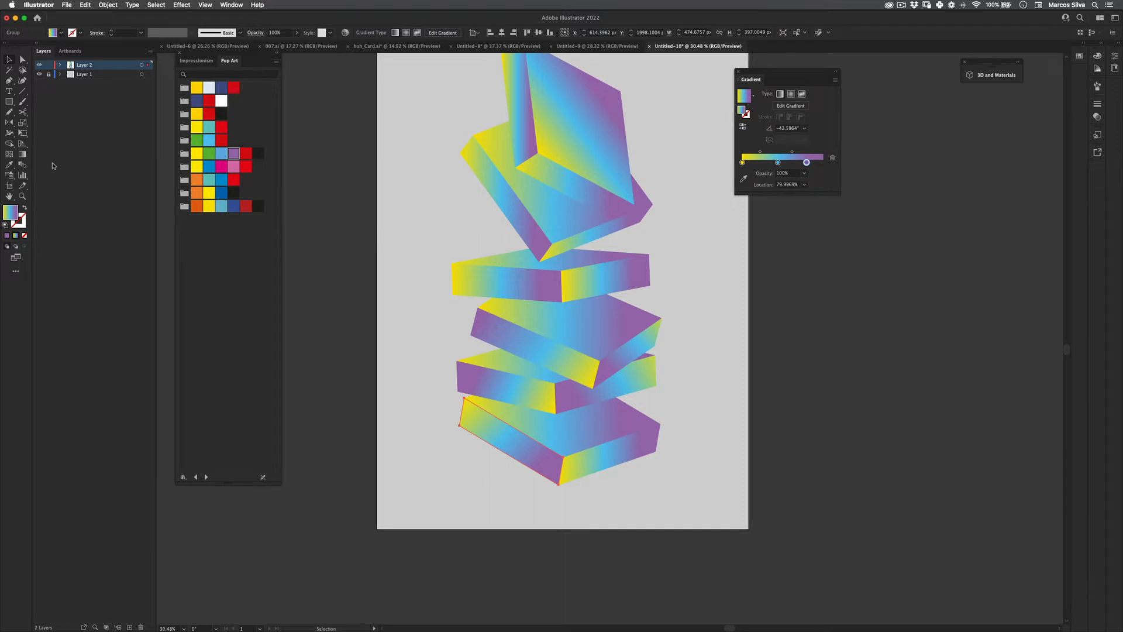
click(24, 156)
drag(577, 484, 437, 386)
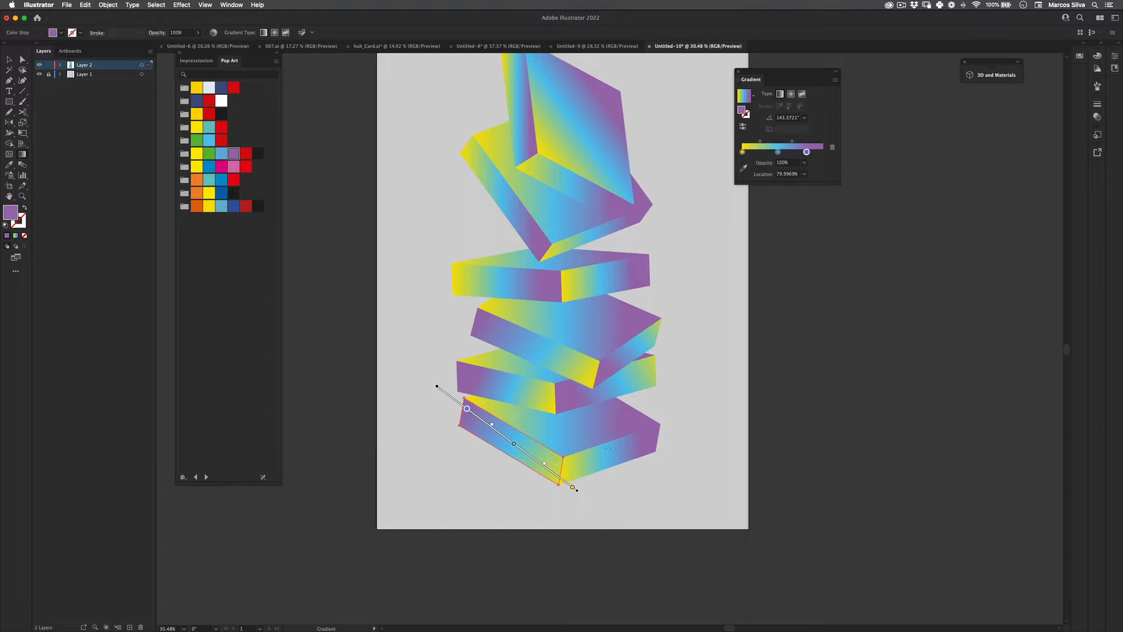
key(v)
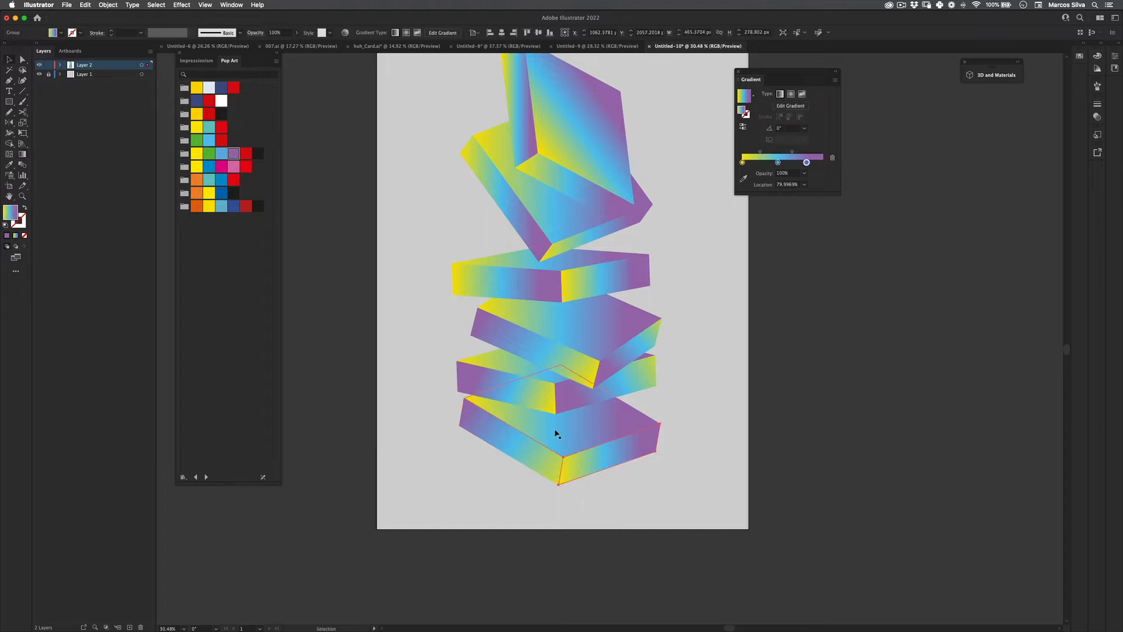
- Reverse the gradient on the bottom slab's right side face so purple sits at the front corner, angled about -124.5°
key(g)
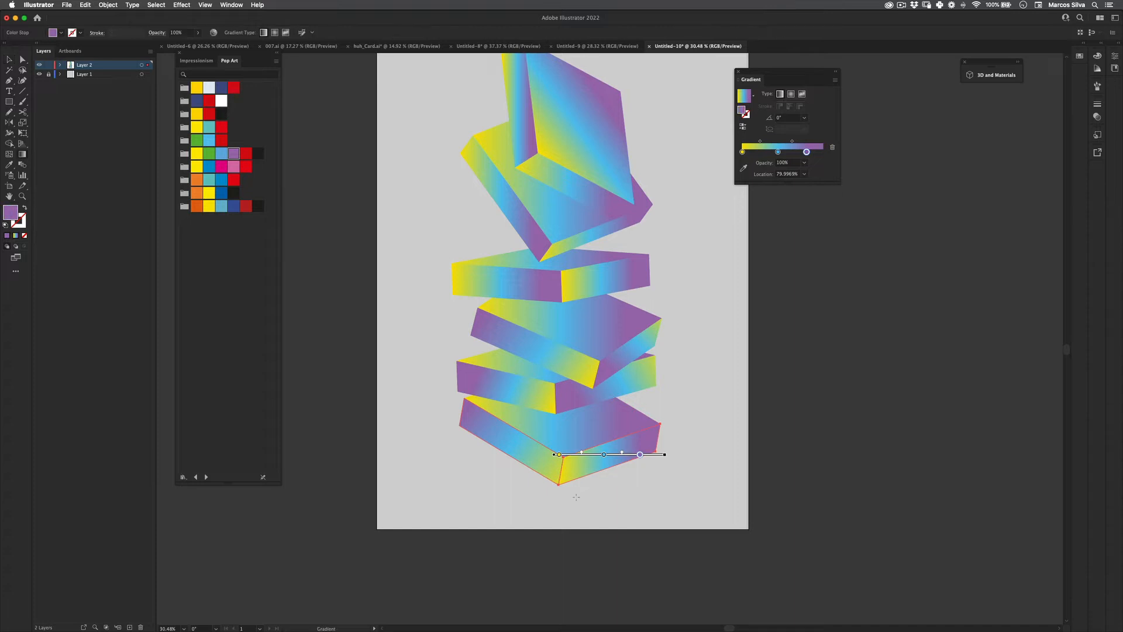
mouse_move(556, 484)
mouse_down()
mouse_move(675, 422)
mouse_move(660, 425)
mouse_move(682, 401)
mouse_move(602, 476)
mouse_move(614, 510)
mouse_move(632, 499)
mouse_move(560, 494)
mouse_up()
key(v)
click(543, 551)
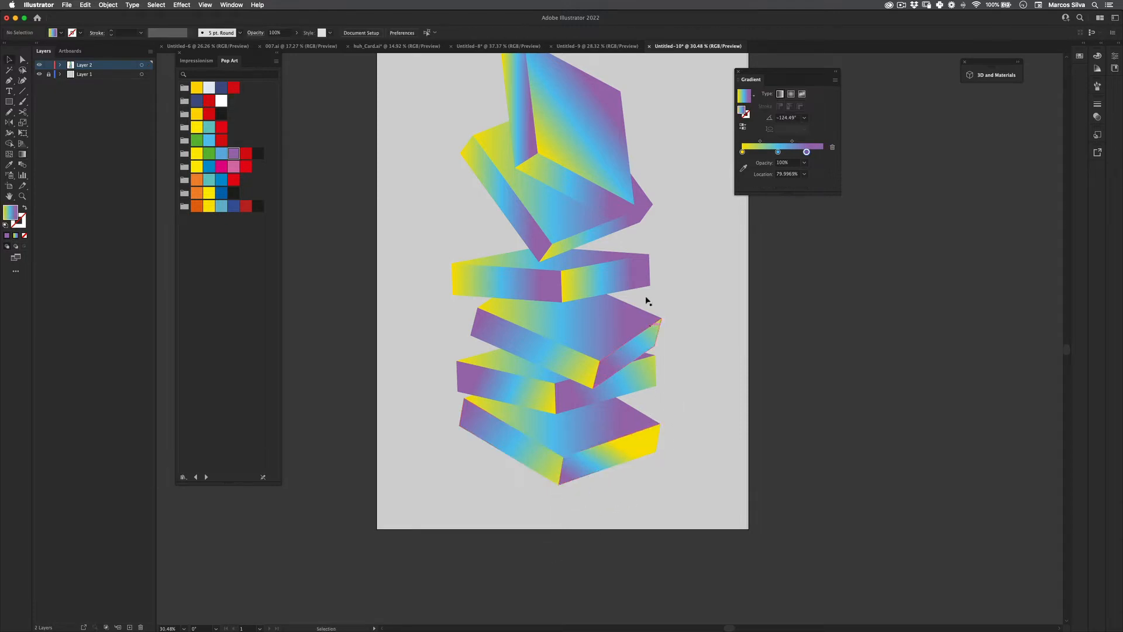
- Redraw the gradient on the third slab's right side face from yellow at the upper front corner to purple, at about -61°
scroll(629, 263, up, 2)
click(646, 309)
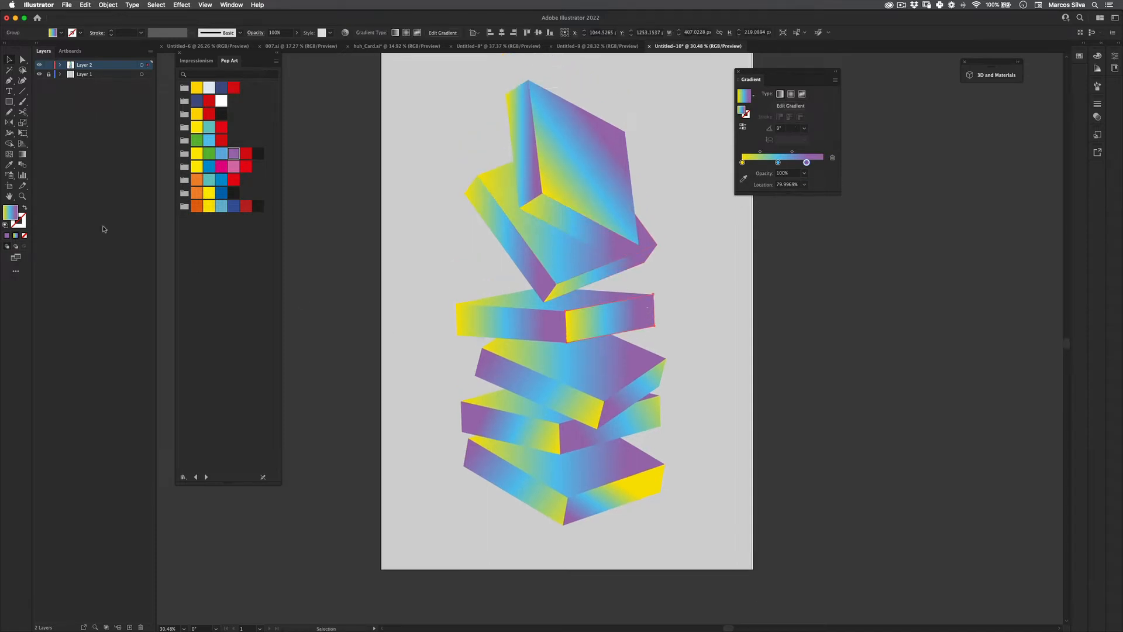
click(21, 155)
drag(562, 361, 665, 270)
mouse_move(562, 344)
mouse_down()
mouse_move(657, 294)
mouse_move(612, 323)
mouse_move(615, 336)
mouse_move(573, 342)
mouse_up()
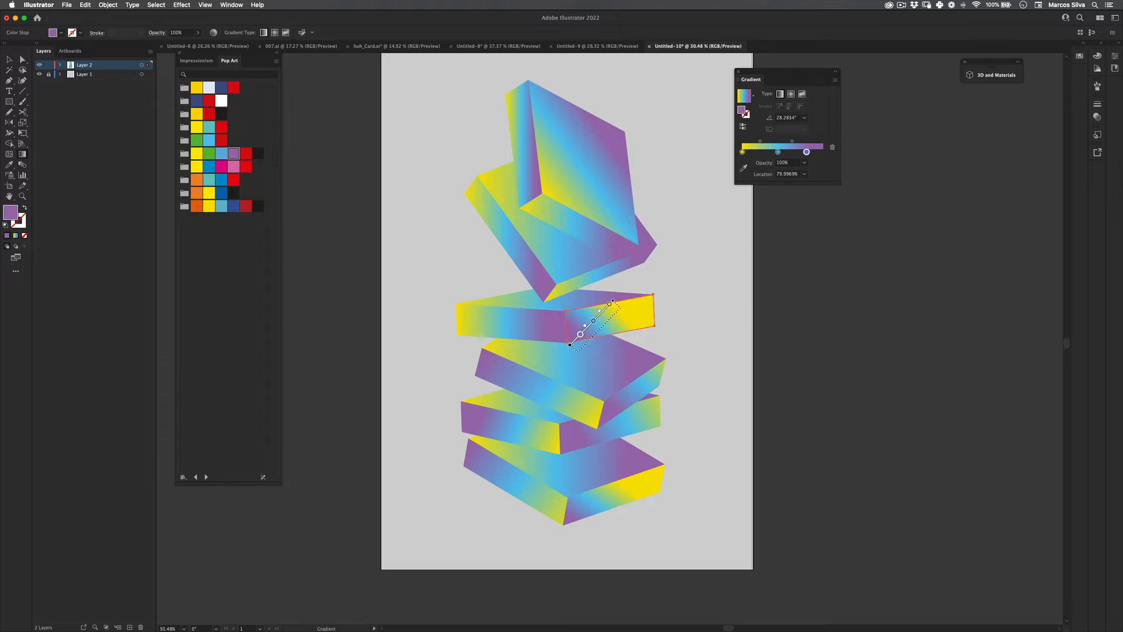
mouse_move(608, 300)
mouse_down()
mouse_move(620, 303)
mouse_move(639, 356)
mouse_up()
key(v)
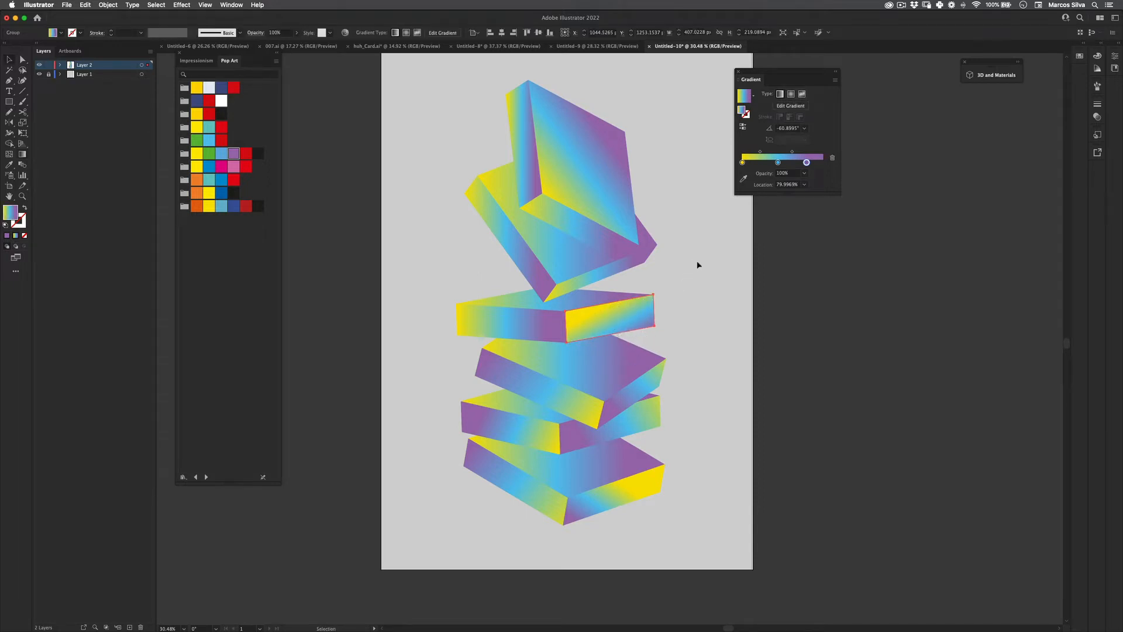
click(698, 265)
- Angle the gradient on the top slab's narrow lower side face about -52° and move its purple stop to 100%
click(573, 283)
click(578, 238)
click(21, 155)
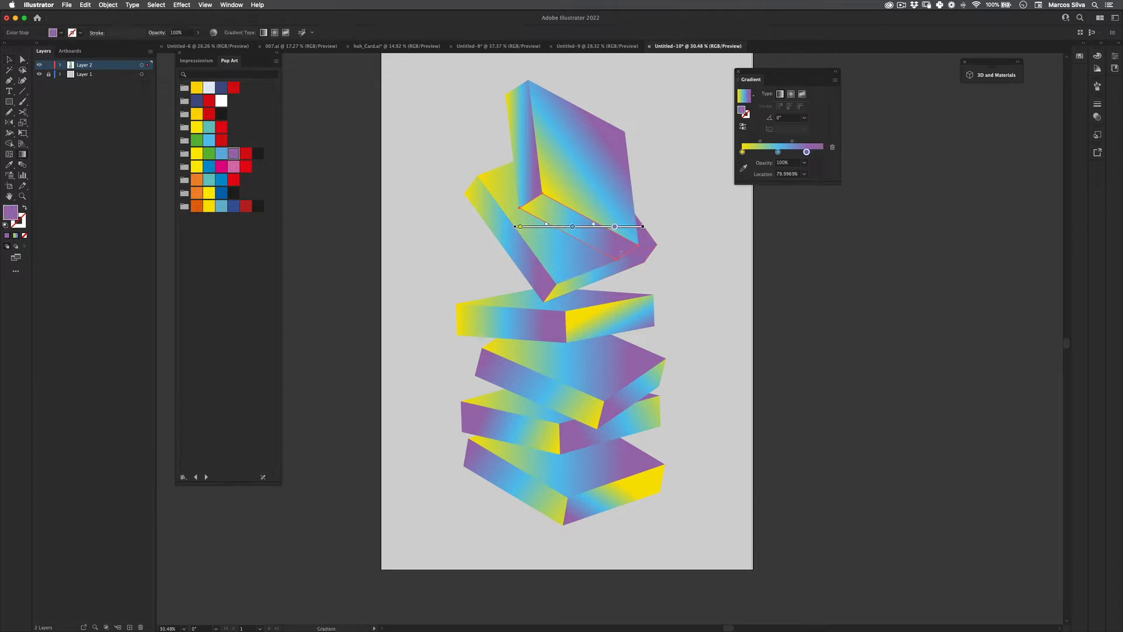
click(548, 200)
drag(636, 263, 619, 277)
mouse_move(567, 248)
mouse_down()
mouse_move(602, 252)
mouse_move(628, 275)
mouse_move(614, 261)
mouse_up()
drag(533, 157, 549, 189)
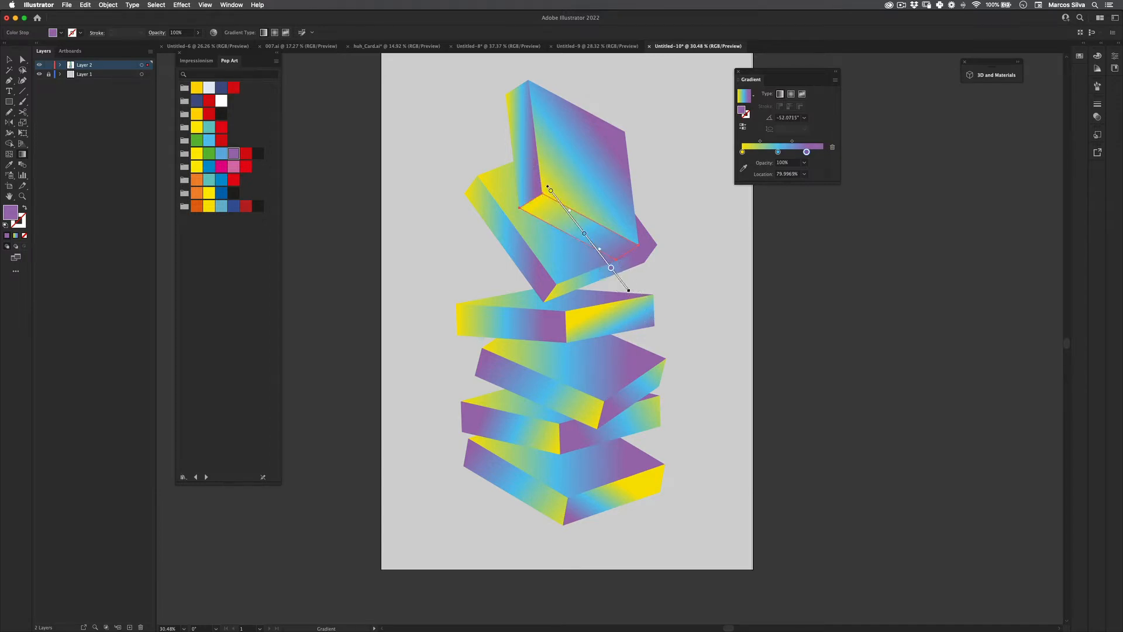
mouse_move(630, 292)
mouse_down()
mouse_move(613, 262)
mouse_move(610, 276)
mouse_up()
key(v)
click(440, 373)
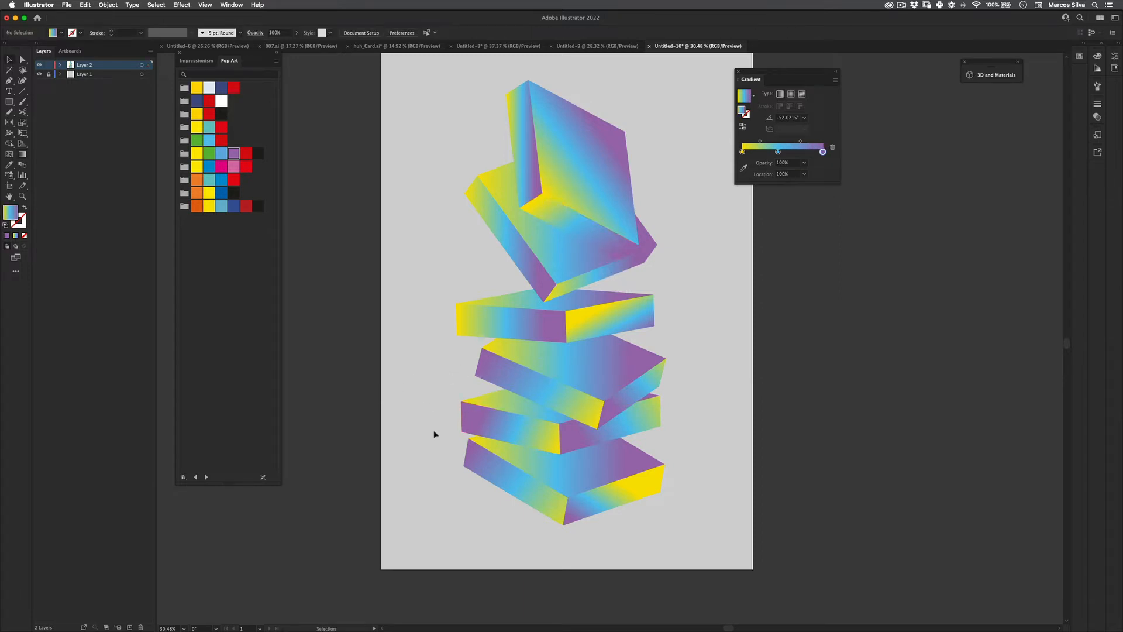
- Redraw the gradient on the second slab's large top face vertically at 90°, from yellow at the front to purple at the back
drag(644, 260, 632, 237)
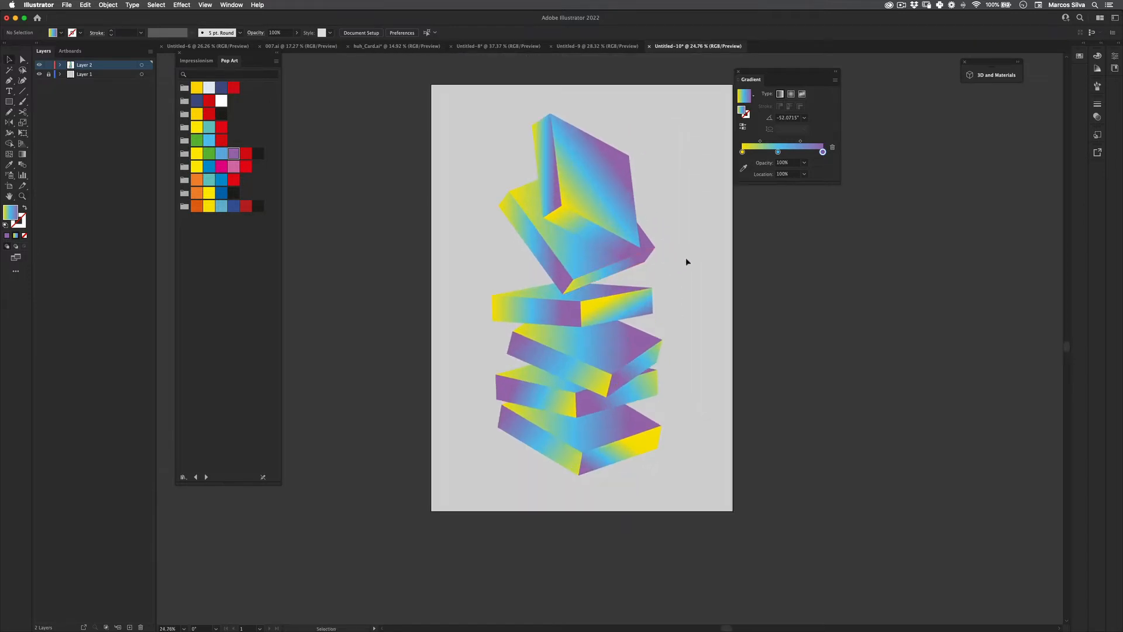
click(597, 253)
click(599, 263)
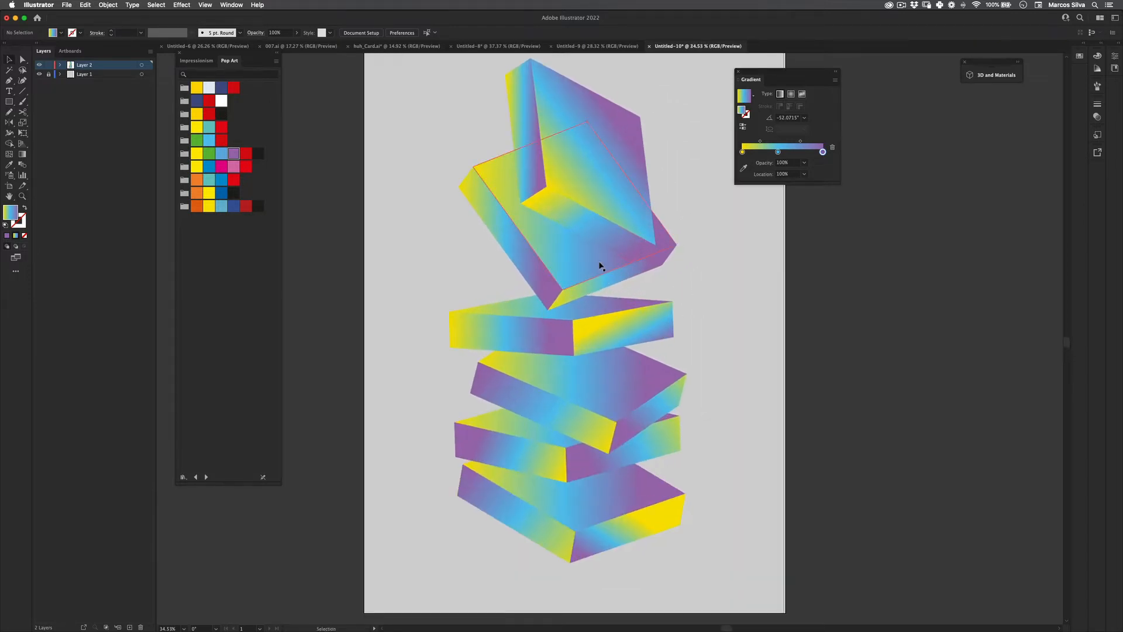
click(21, 155)
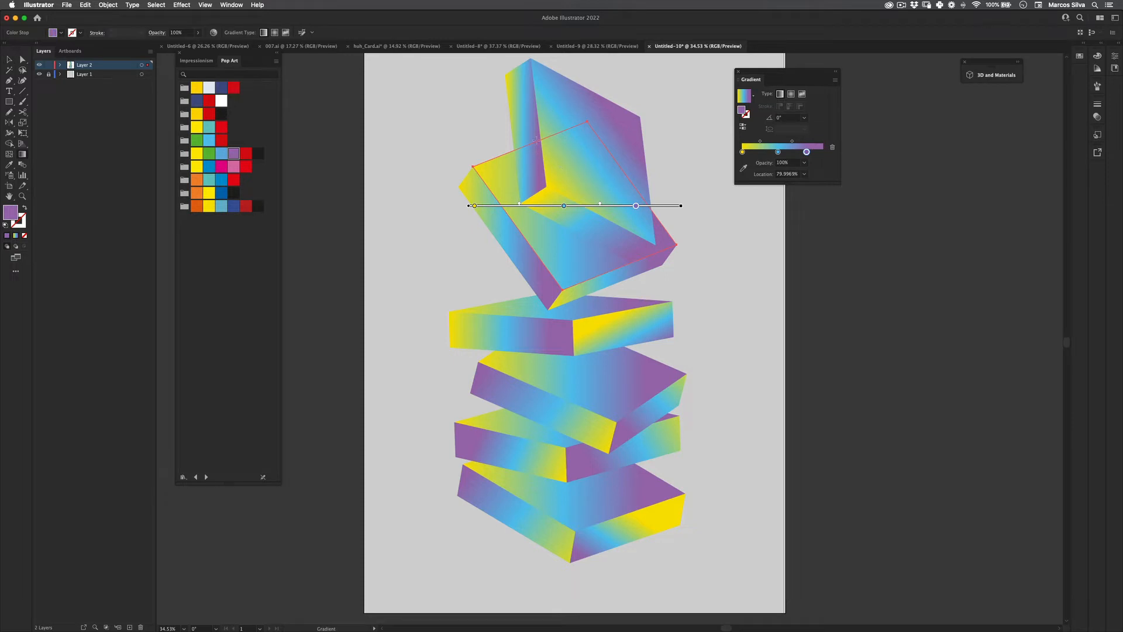
drag(536, 140, 584, 216)
key(v)
click(398, 269)
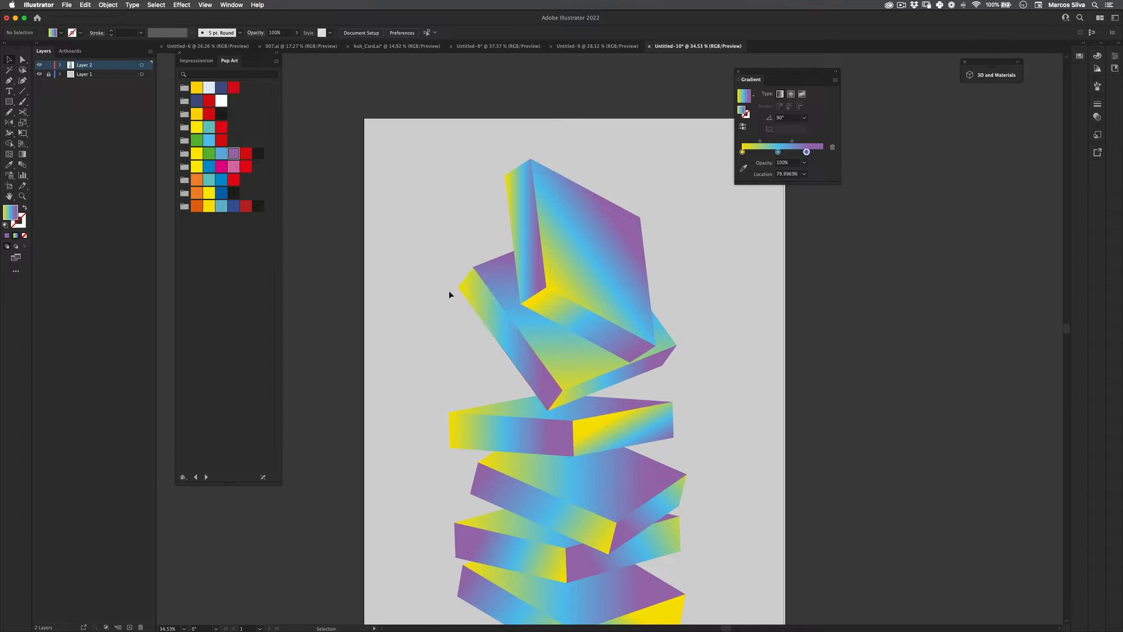
- Select all the slabs and shift the whole stack slightly up and right on the artboard
key(z)
drag(501, 327, 443, 368)
drag(520, 387, 525, 346)
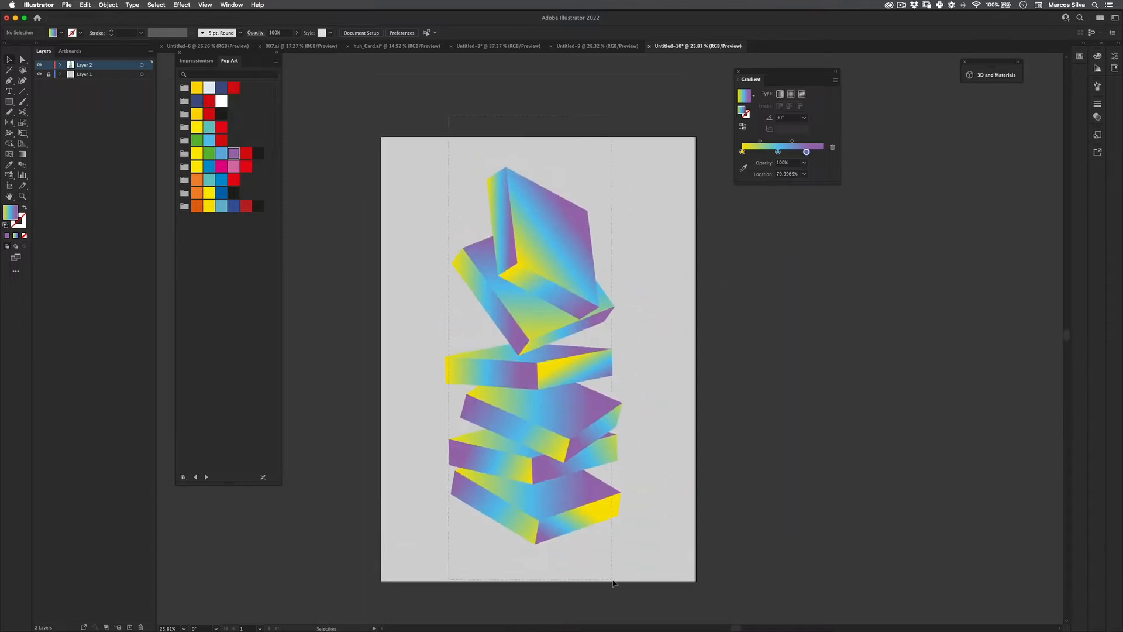
click(548, 355)
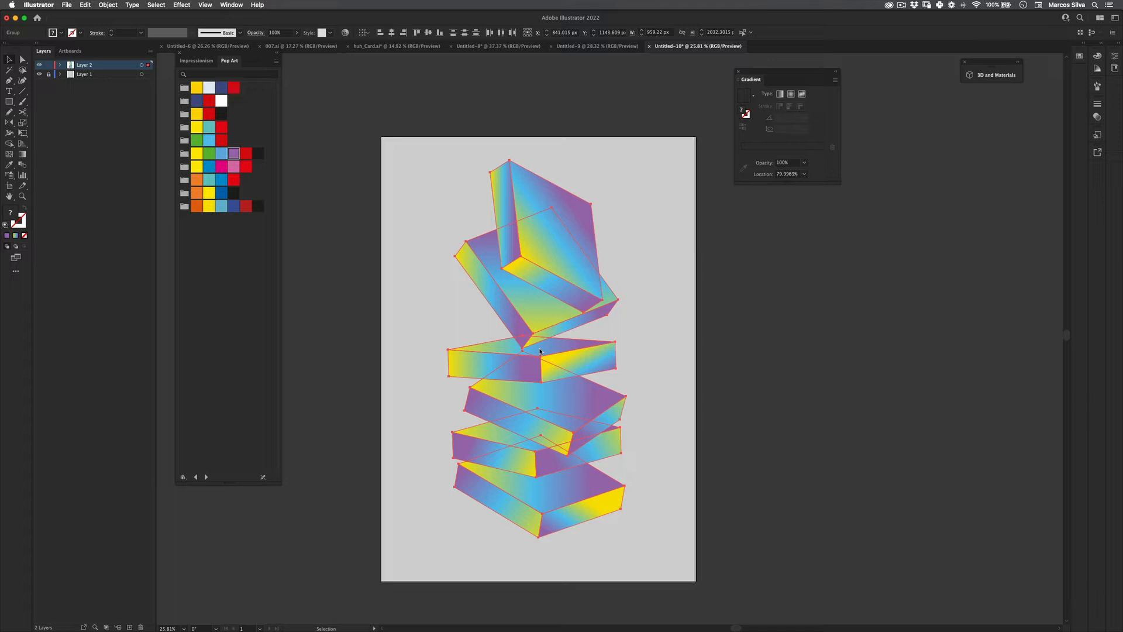
click(722, 297)
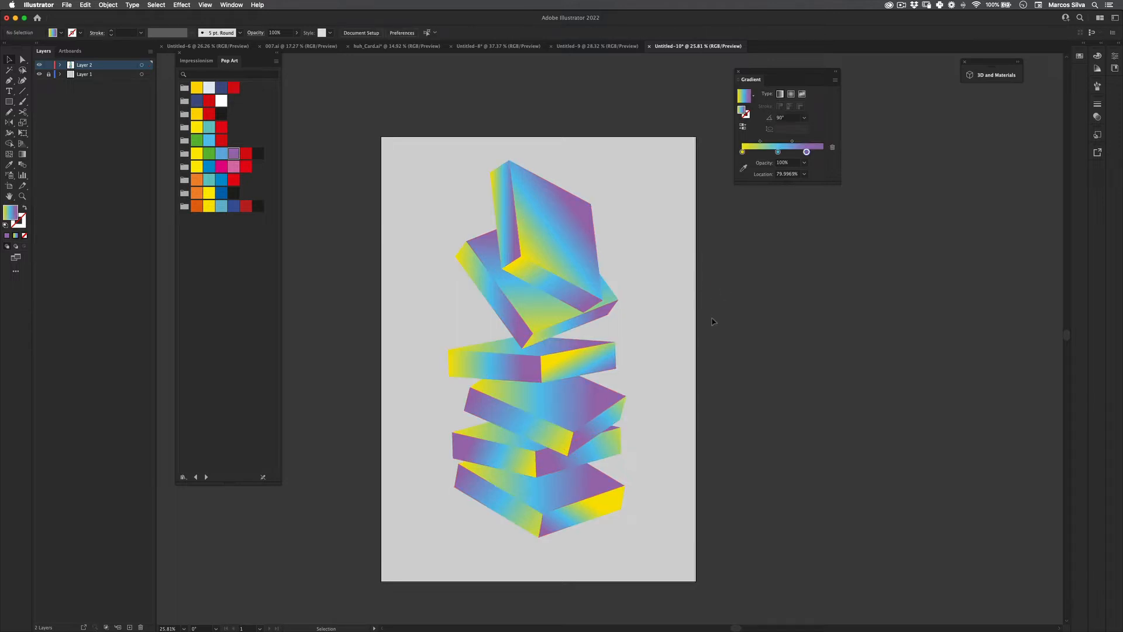
- Start a Pen path at the left corner of the fourth slab's top face
key(z)
drag(573, 361, 591, 372)
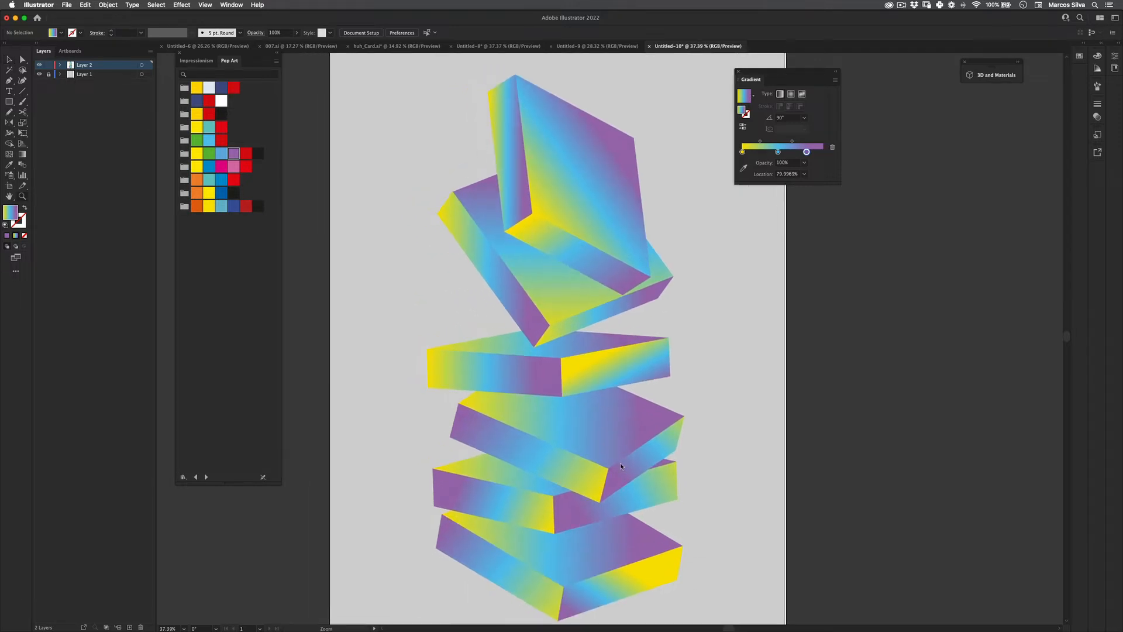
drag(482, 375, 503, 362)
key(p)
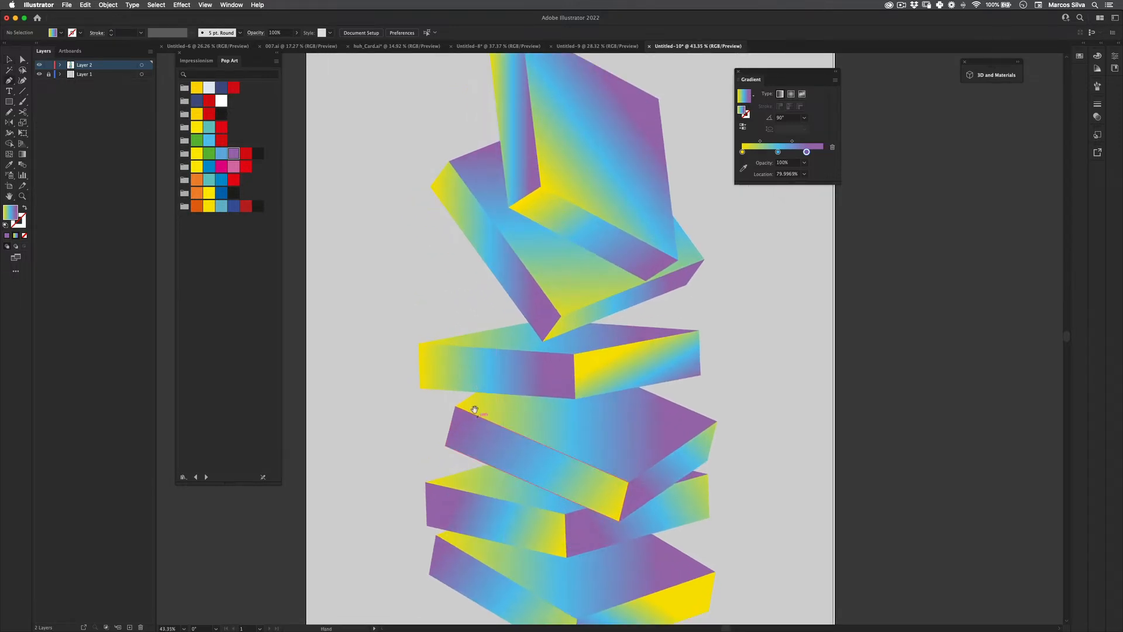
drag(471, 408, 454, 384)
click(437, 383)
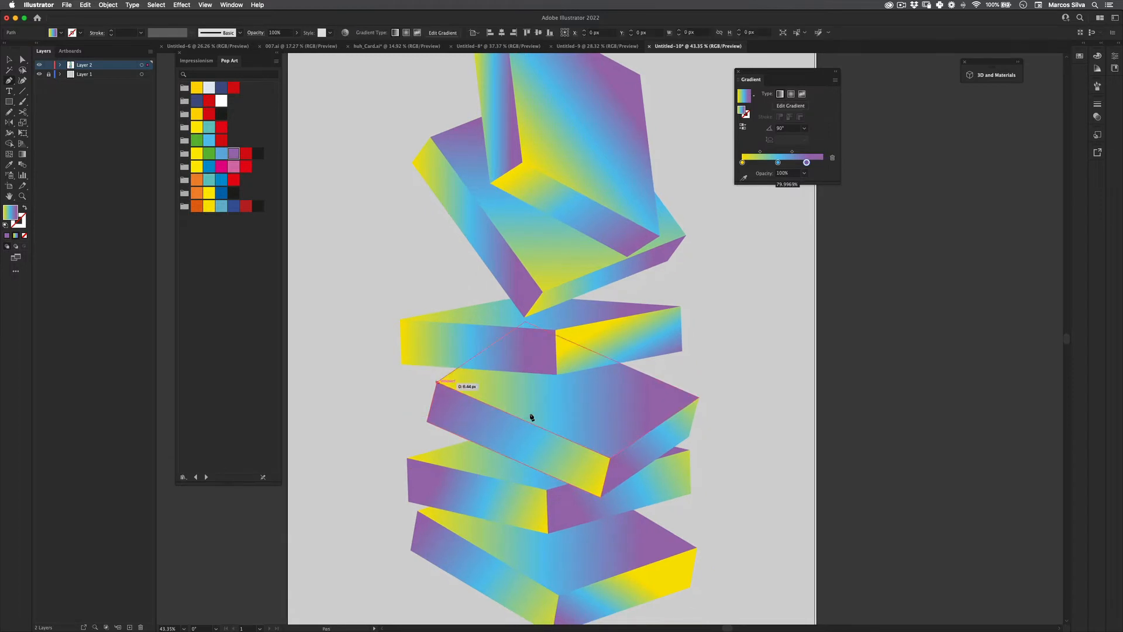
click(587, 423)
click(653, 378)
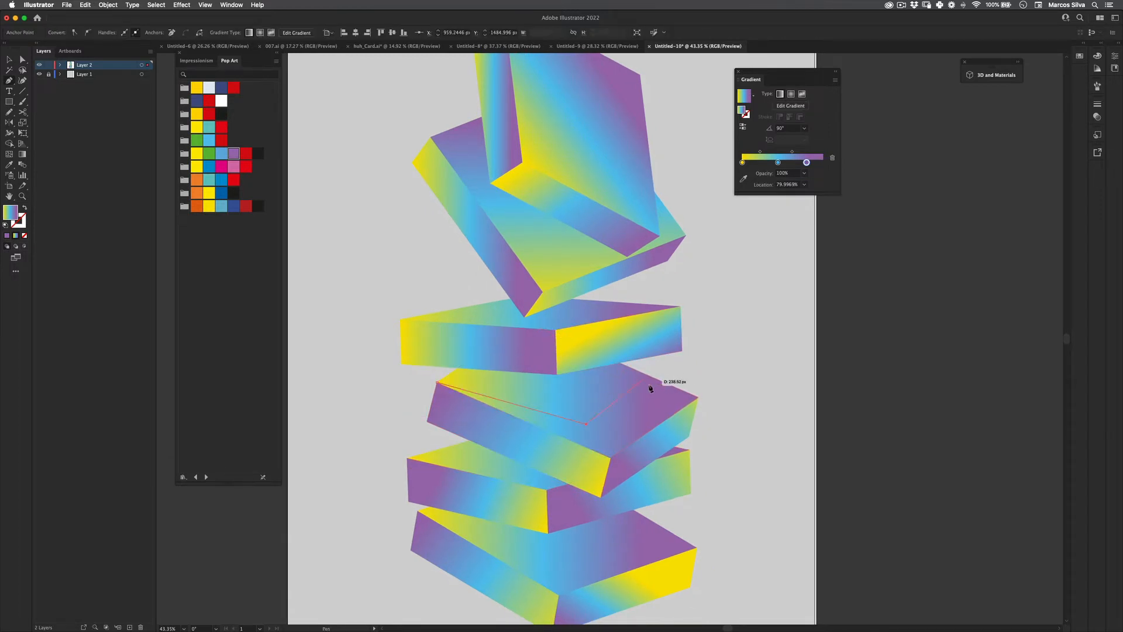
key(ctrl+z)
key(ctrl+z)
- Extend the Pen path across the fourth slab's top face and up to the second slab's lowest corner, outlining a four-sided shape
click(568, 414)
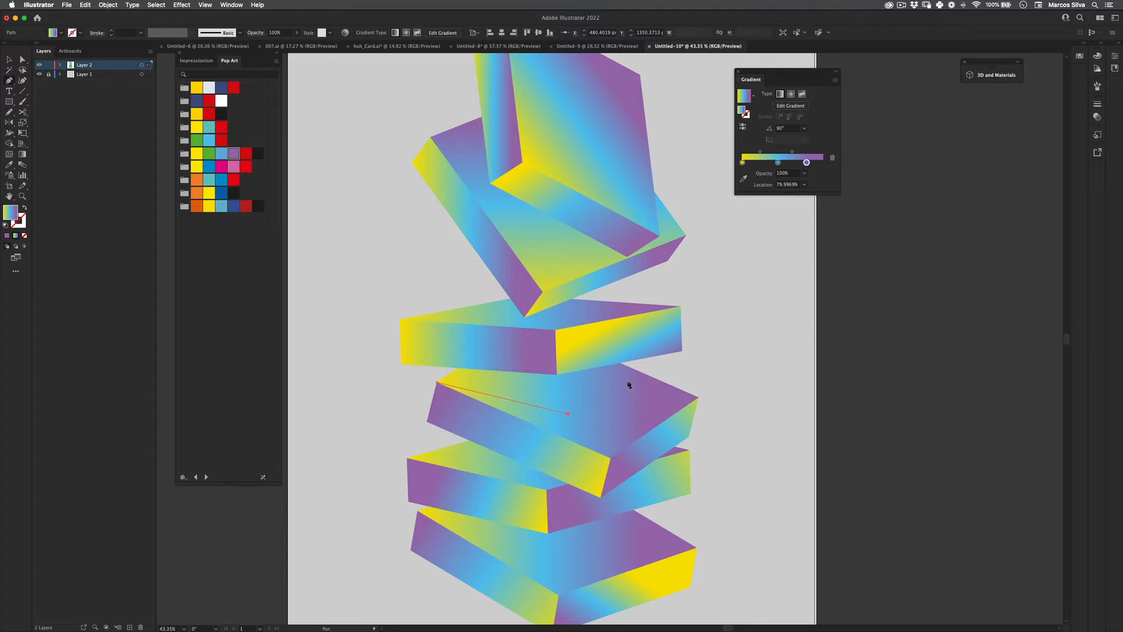
click(643, 372)
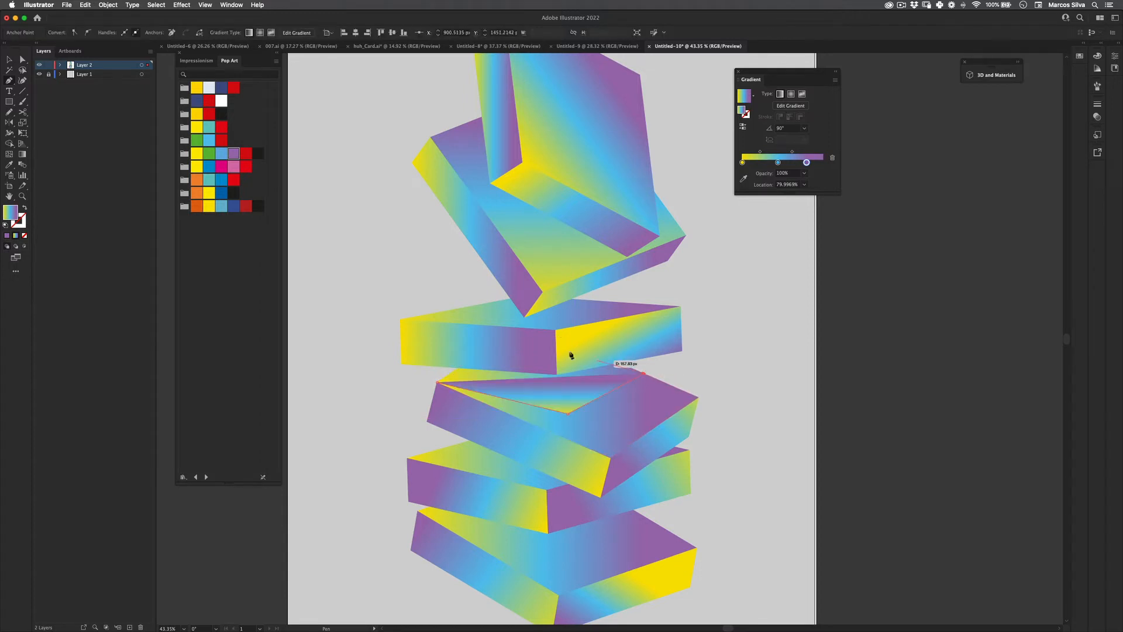
click(531, 315)
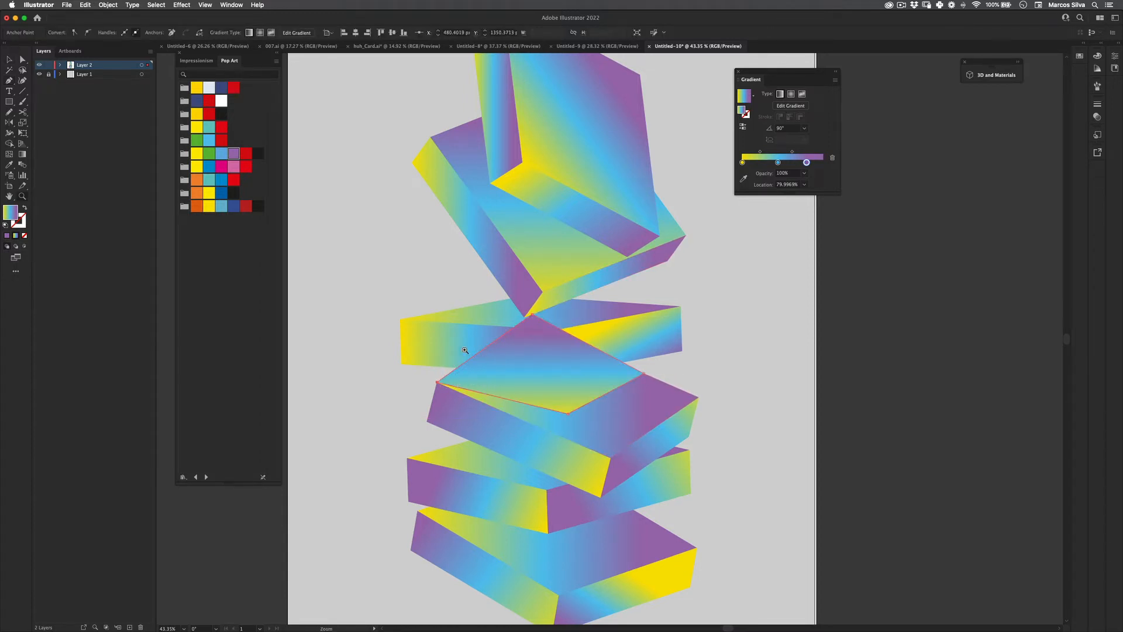
- Bring the top three slabs to the front so they overlap the newly drawn four-sided shape
drag(461, 350, 359, 370)
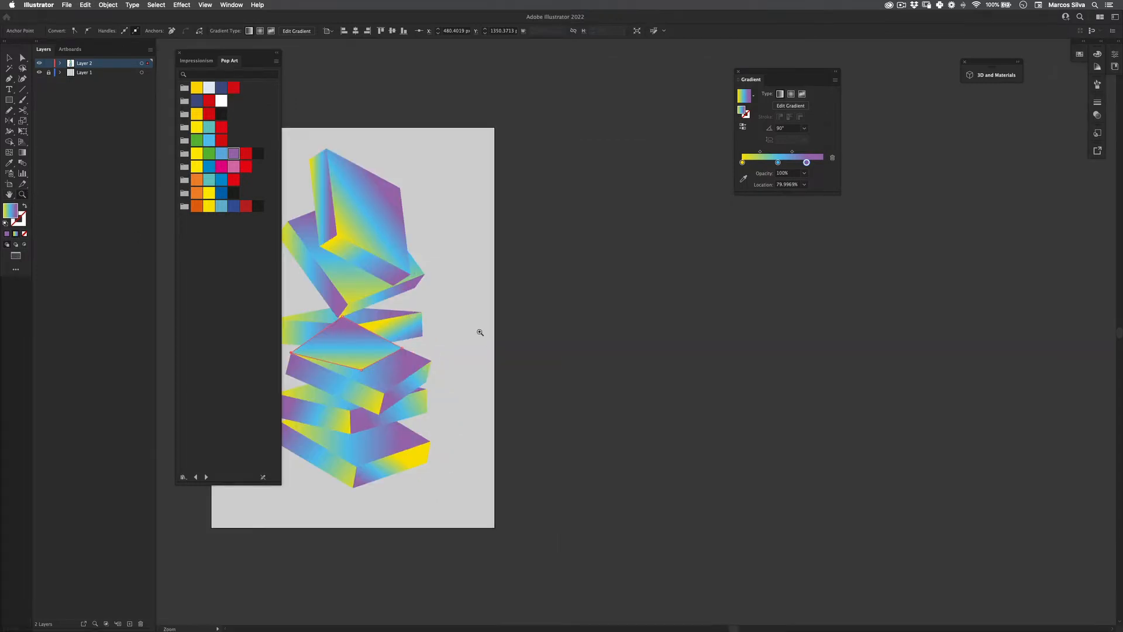
drag(476, 331, 707, 313)
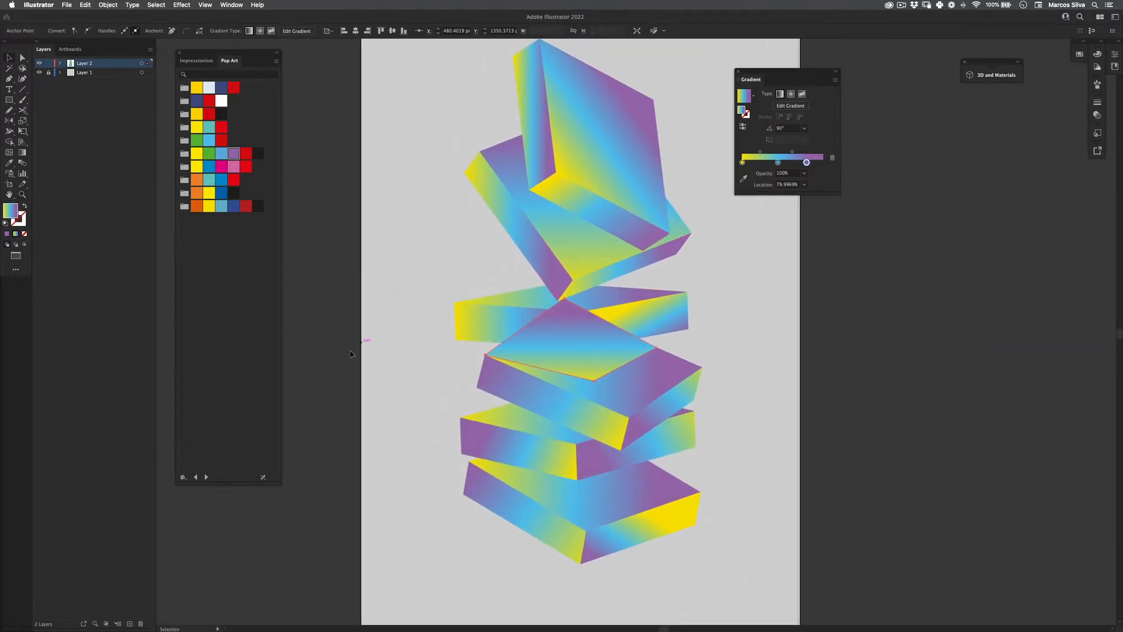
click(566, 353)
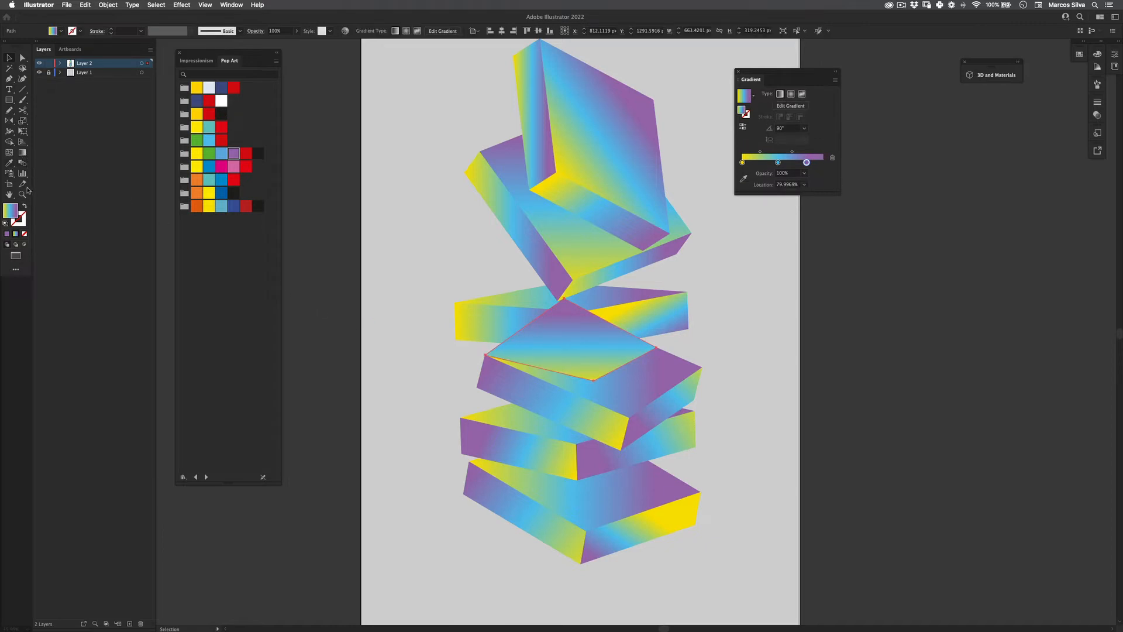
double_click(13, 214)
click(461, 197)
click(513, 316)
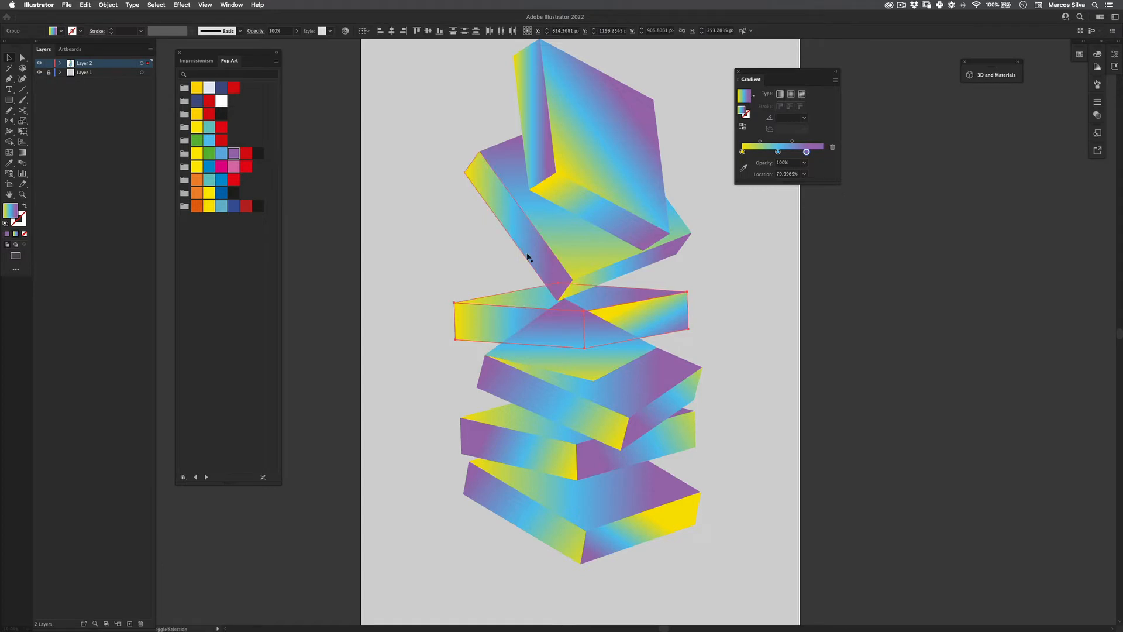
shift+click(529, 135)
scroll(468, 164, up, 3)
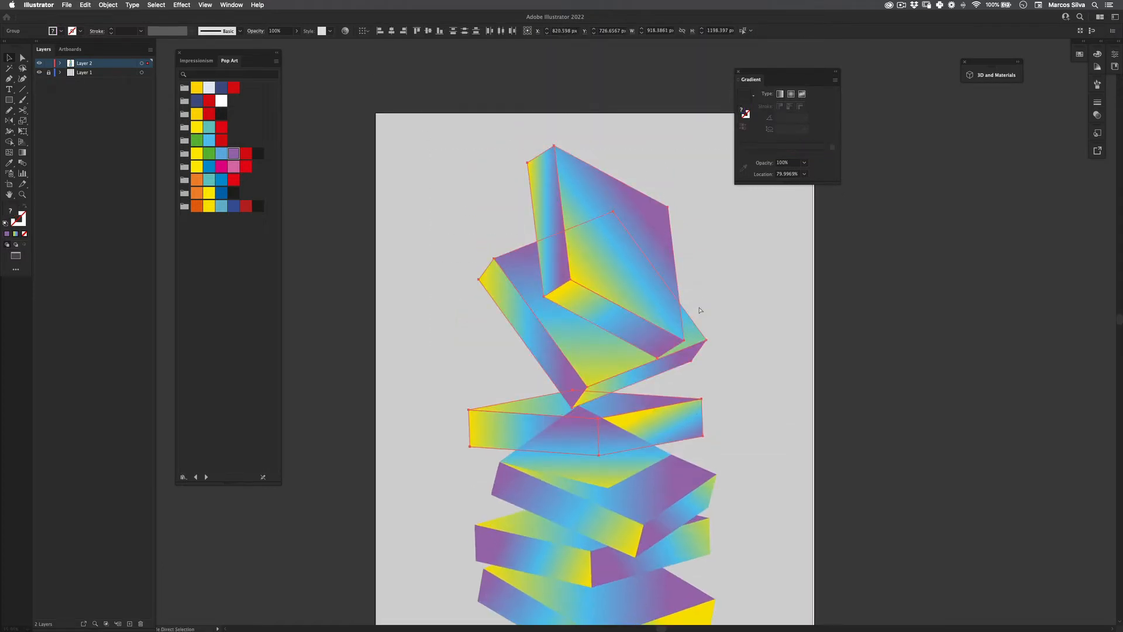
key(super+shift+])
- Fill the four-sided shape on the fourth slab with a black-to-white gradient from the Neutrals gradient library
drag(542, 330, 456, 345)
drag(524, 375, 609, 379)
click(609, 379)
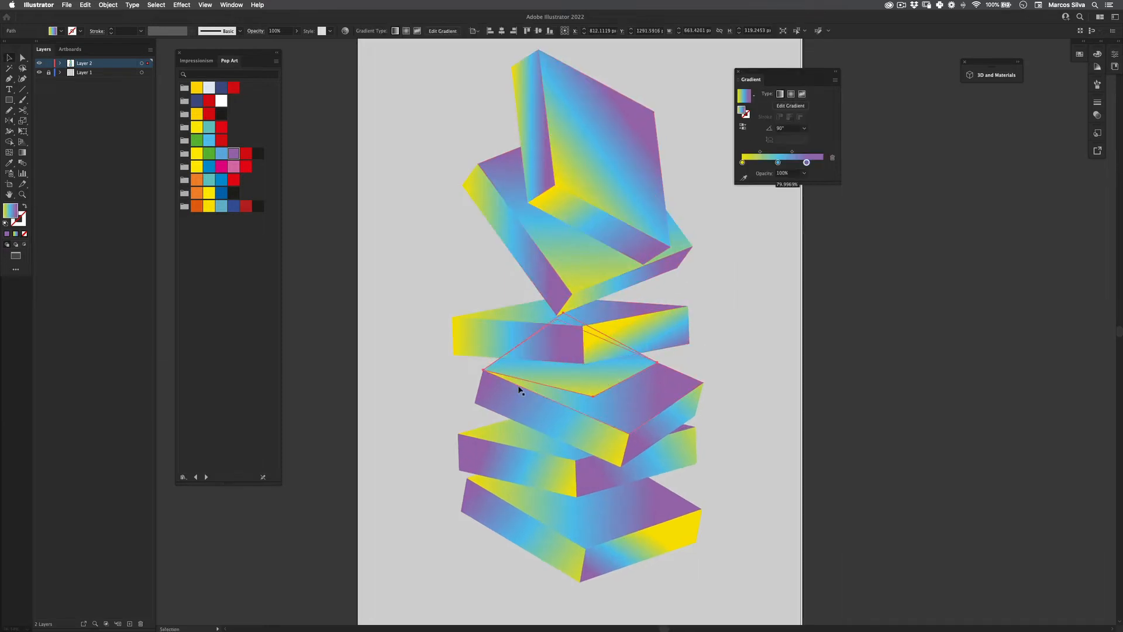
key(d)
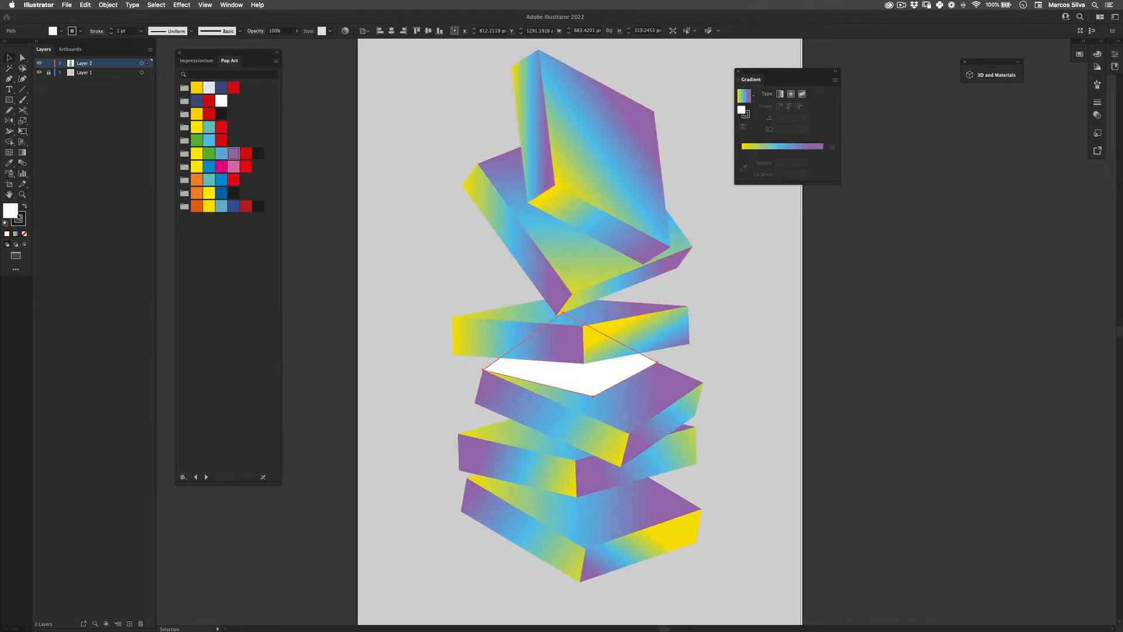
key(super+z)
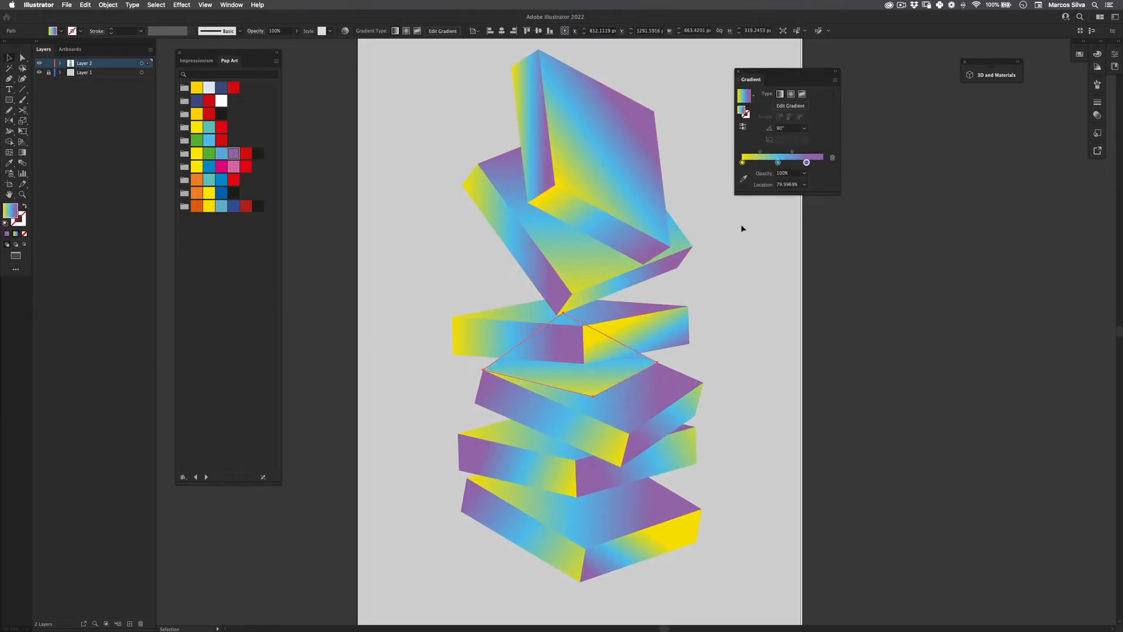
click(184, 477)
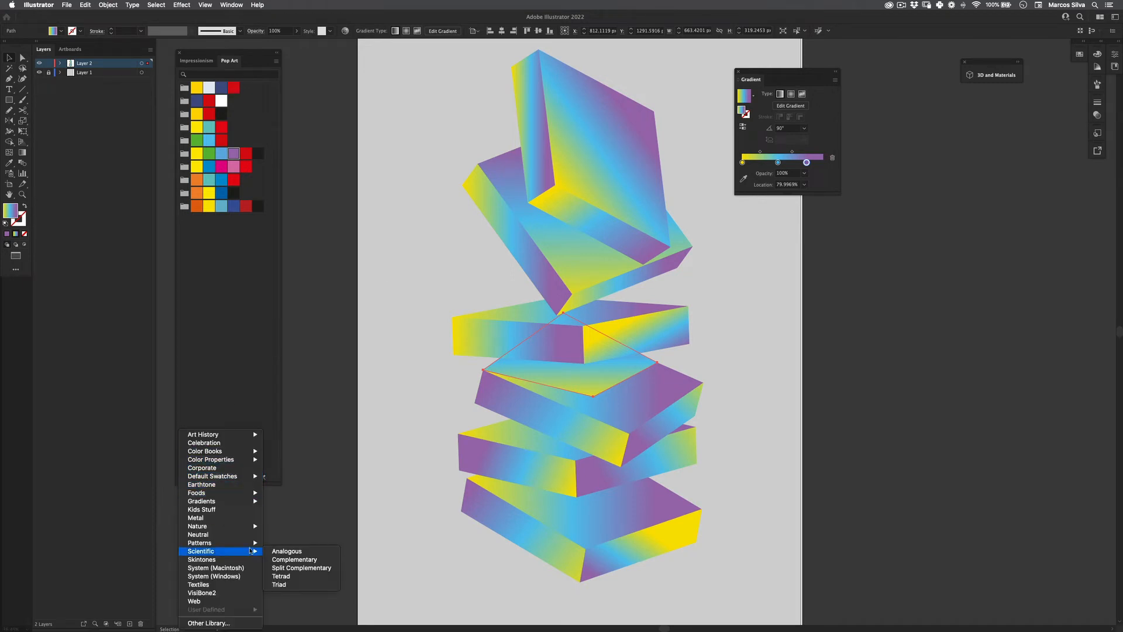
mouse_move(251, 501)
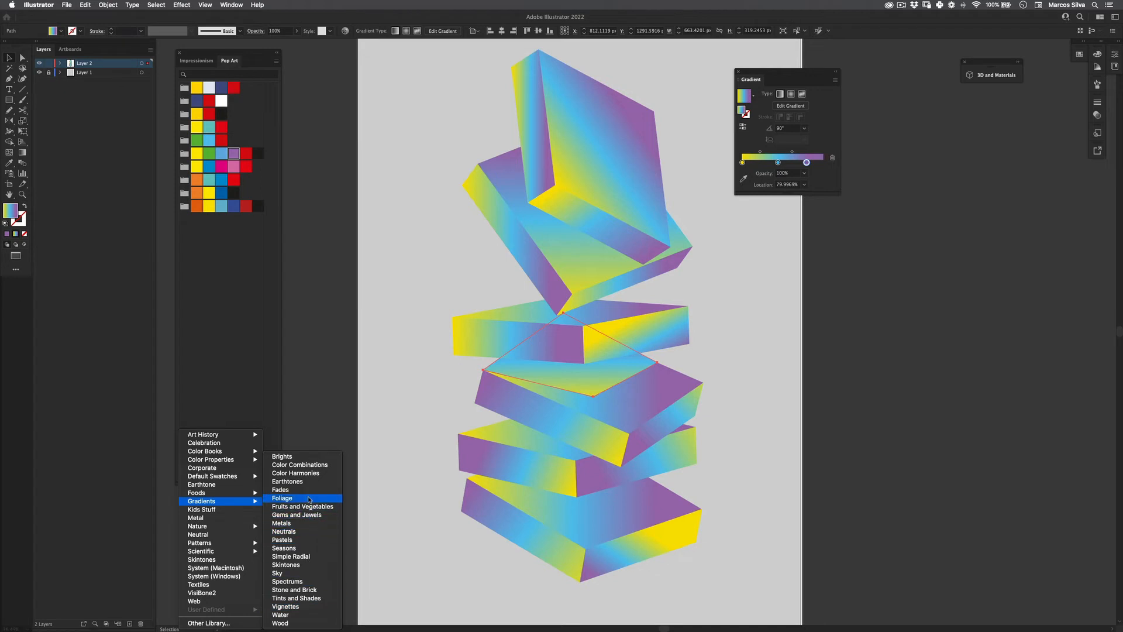
click(291, 532)
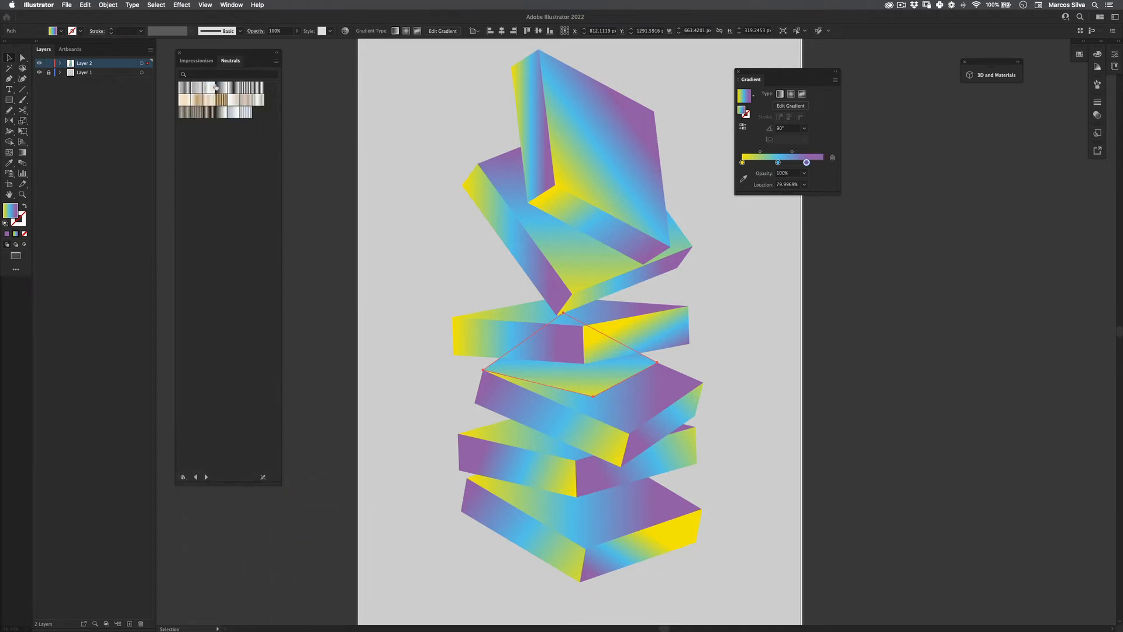
click(216, 87)
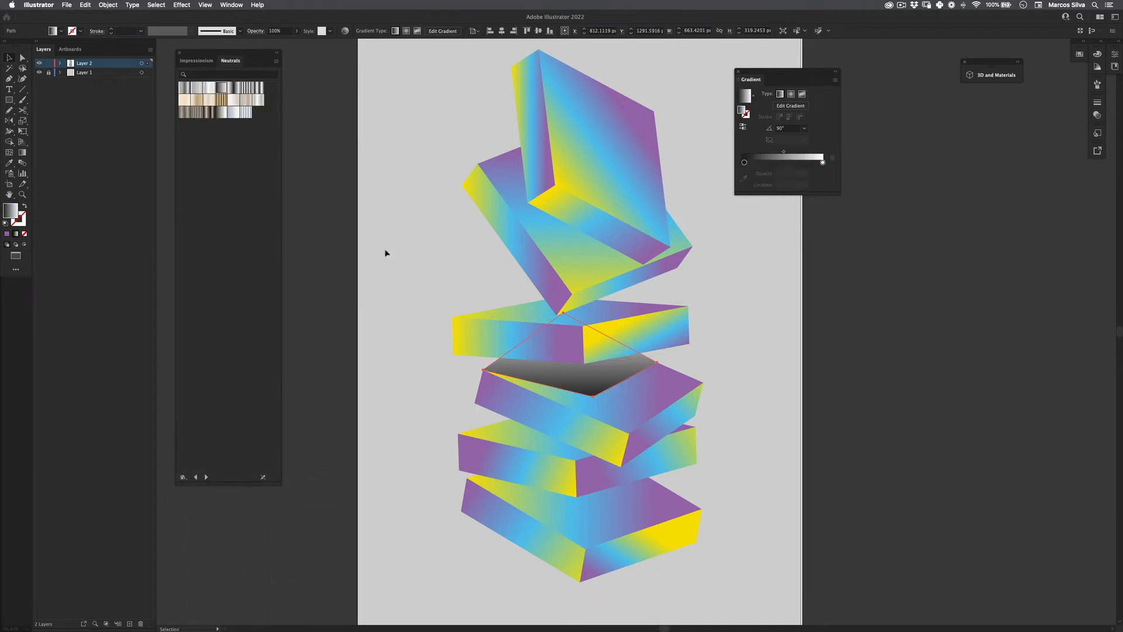
- Redirect the gradient of the four-sided shape on the fourth slab diagonally from black at upper left to white at lower right, about -54°
click(22, 154)
mouse_move(617, 401)
mouse_down()
mouse_move(532, 303)
mouse_move(606, 412)
mouse_up()
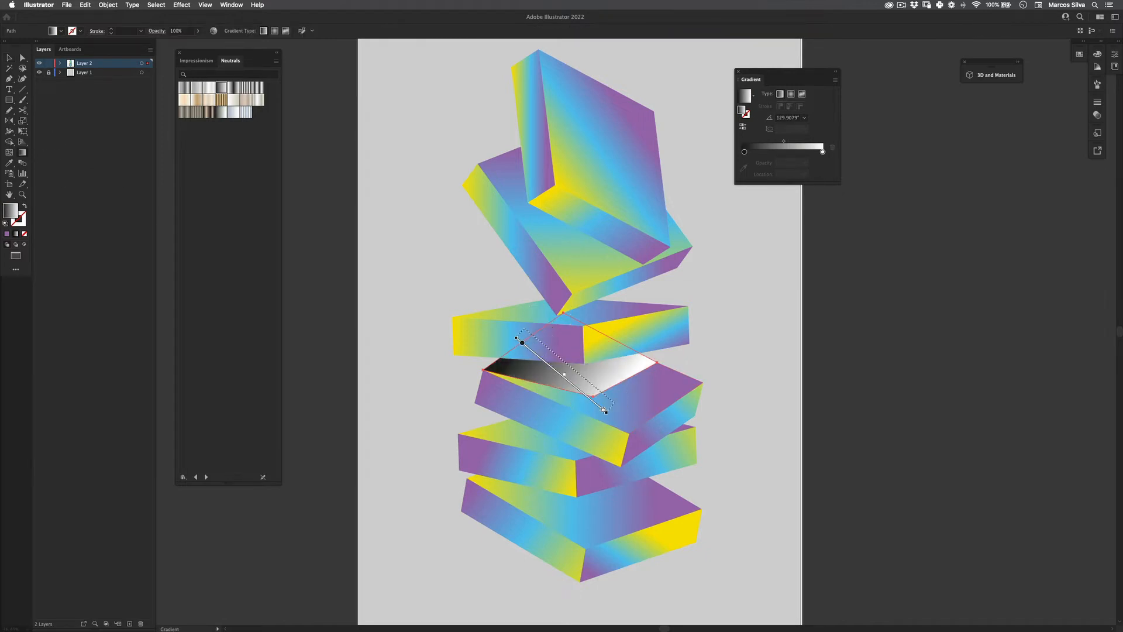
drag(562, 313, 626, 398)
key(v)
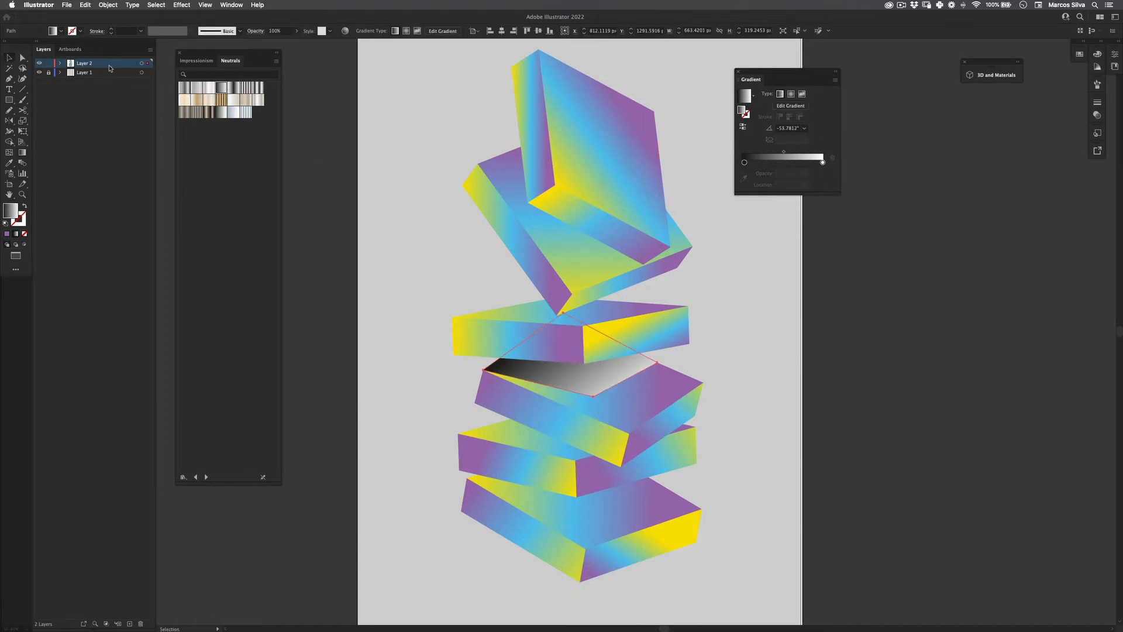
- Set the blend mode of the four-sided gradient shape on the fourth slab to Multiply
click(255, 29)
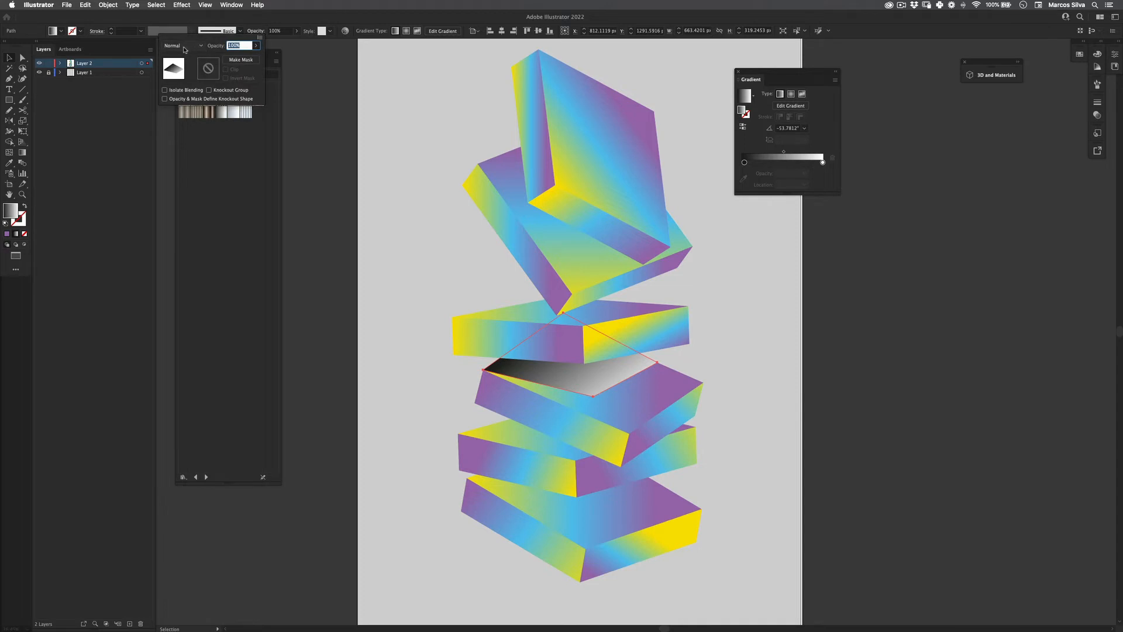
click(182, 45)
click(182, 76)
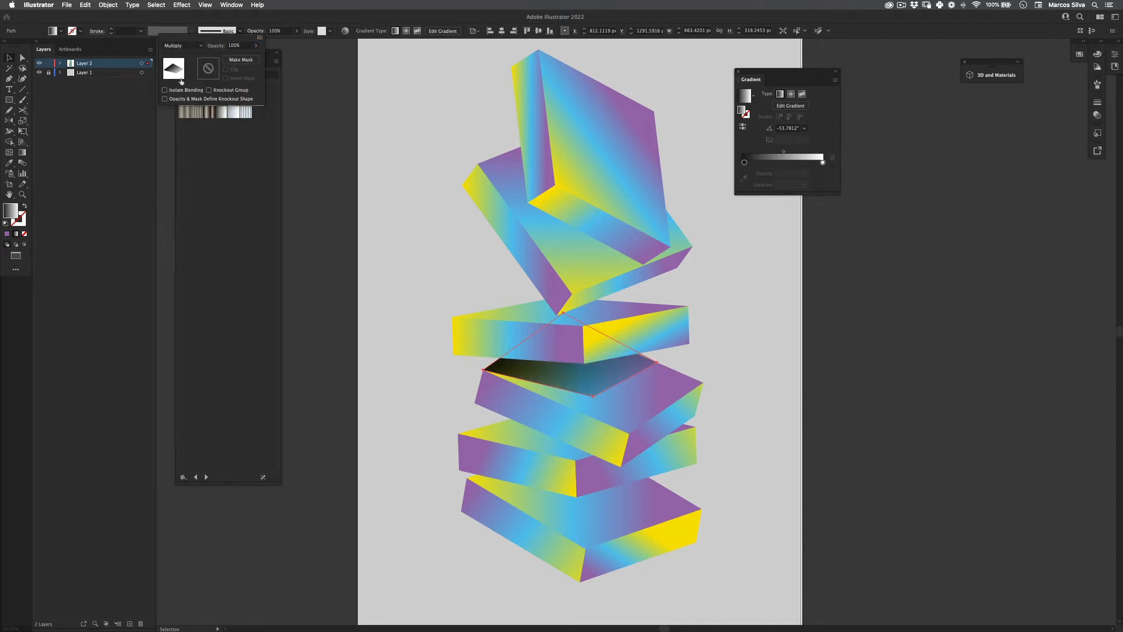
click(328, 387)
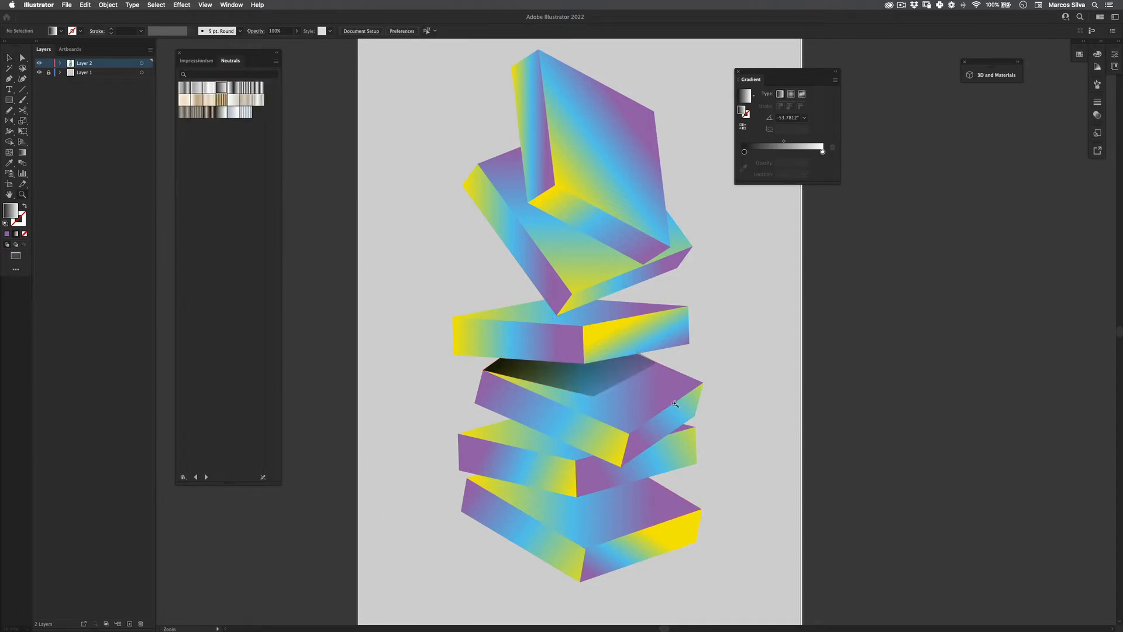
- Lower the opacity of the multiplied shadow shape on the fourth slab to 45%
key(super+minus)
key(super+minus)
key(super+equal)
key(super+equal)
key(super+equal)
click(569, 386)
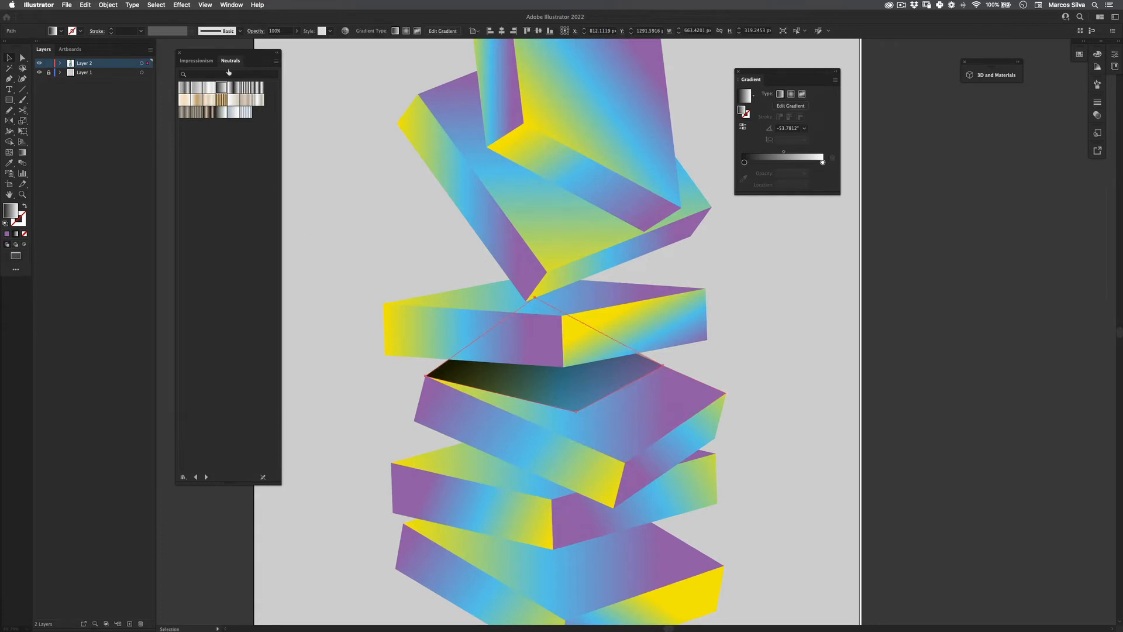
click(295, 31)
drag(297, 42, 279, 44)
click(444, 279)
- Select the shadow shape lying on the fourth slab's top face
key(super+space)
drag(663, 438, 579, 336)
drag(507, 386, 579, 397)
click(569, 379)
click(413, 420)
key(super+space)
drag(620, 326, 520, 378)
drag(624, 293, 677, 258)
drag(603, 319, 659, 396)
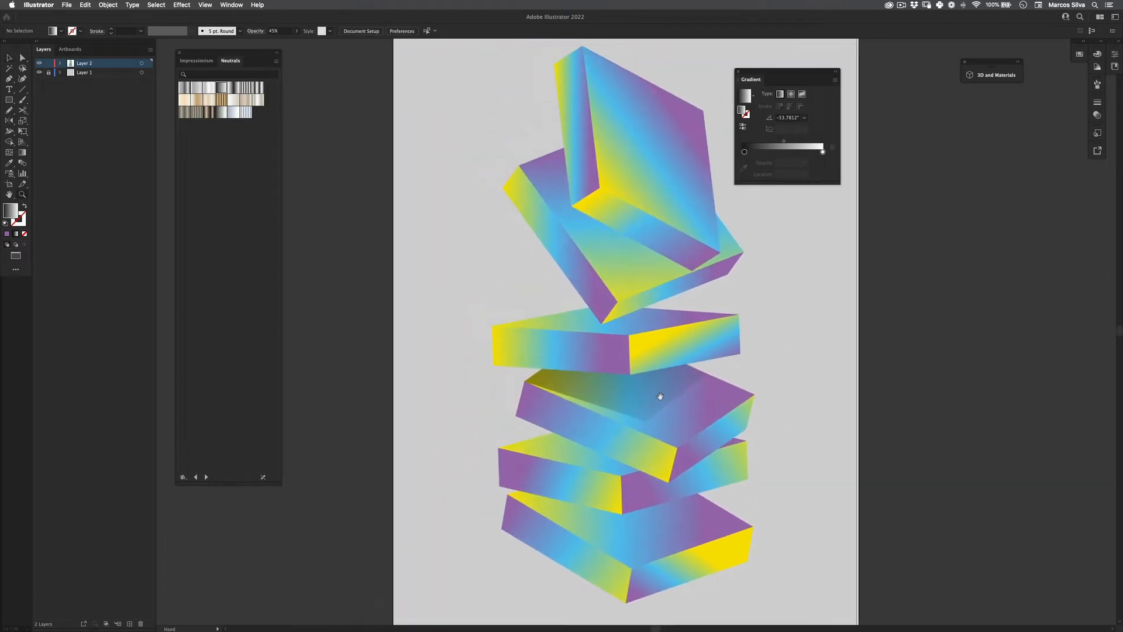
click(654, 398)
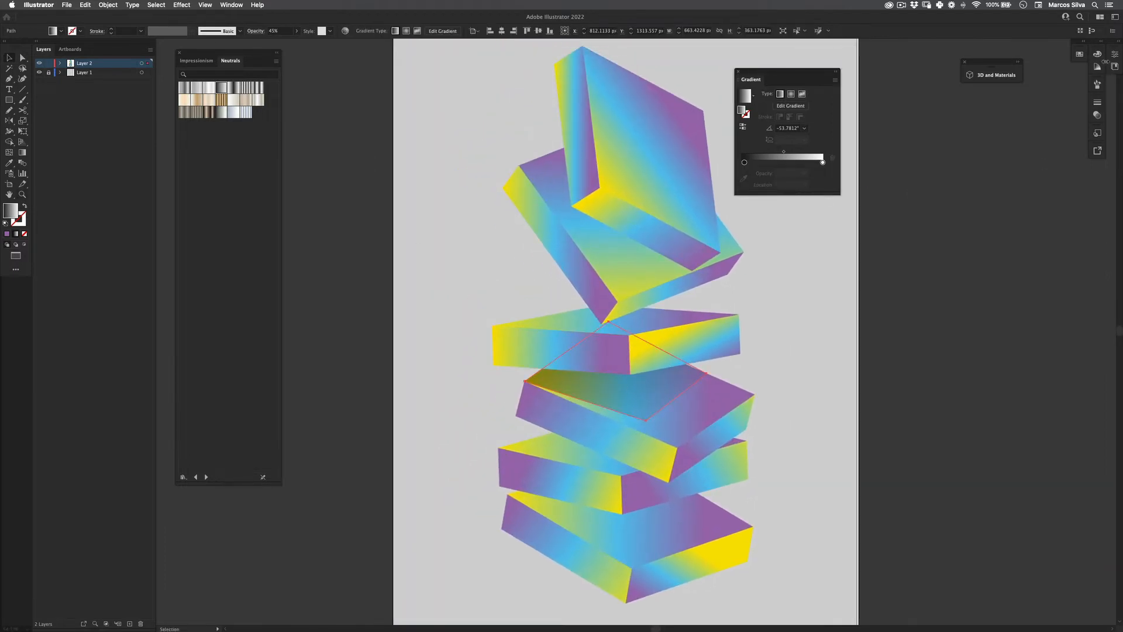
click(1113, 54)
click(1040, 49)
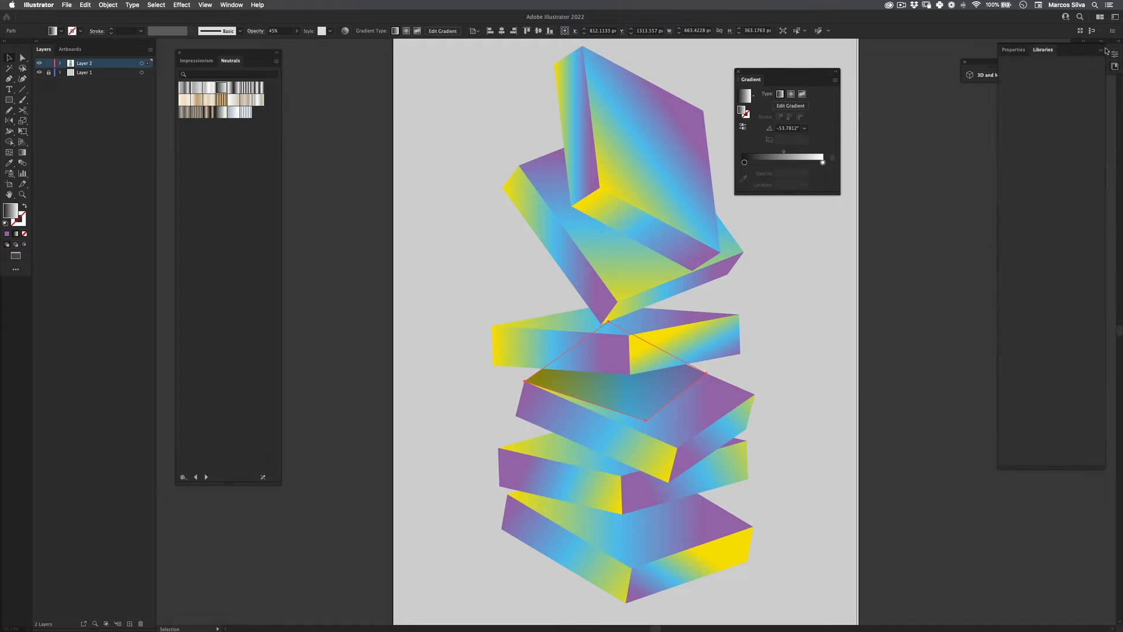
click(1100, 50)
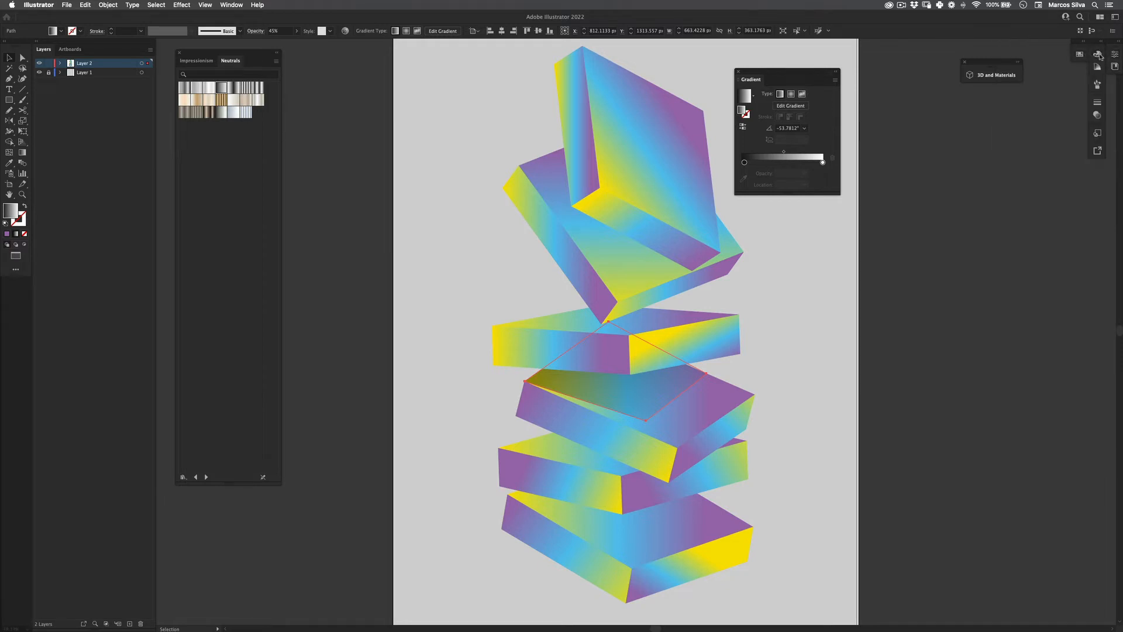
click(232, 4)
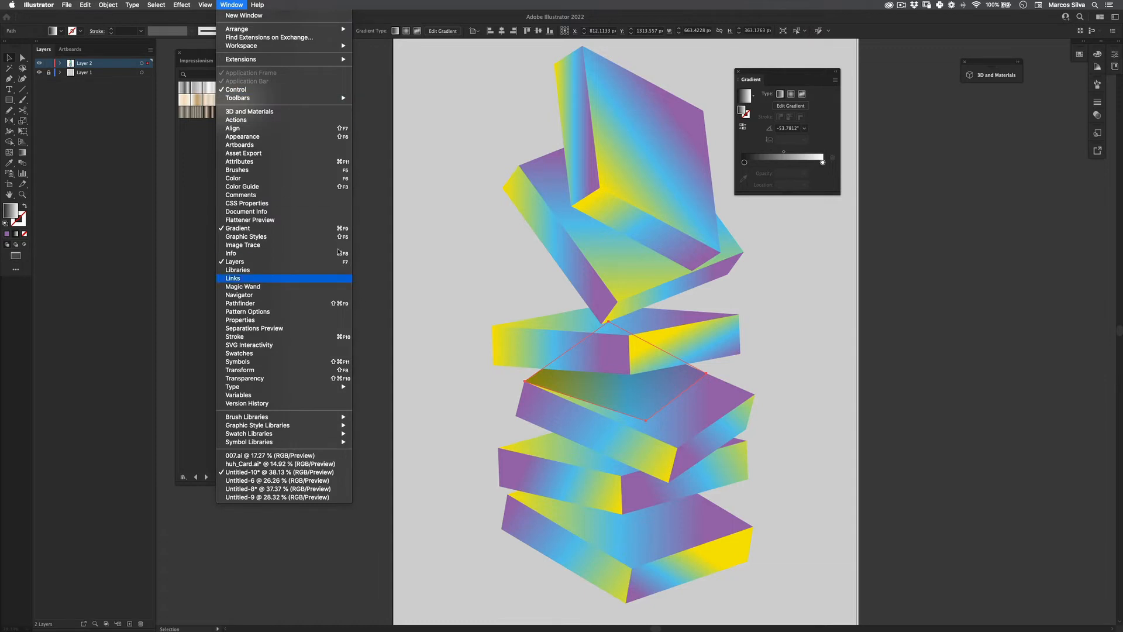
click(290, 162)
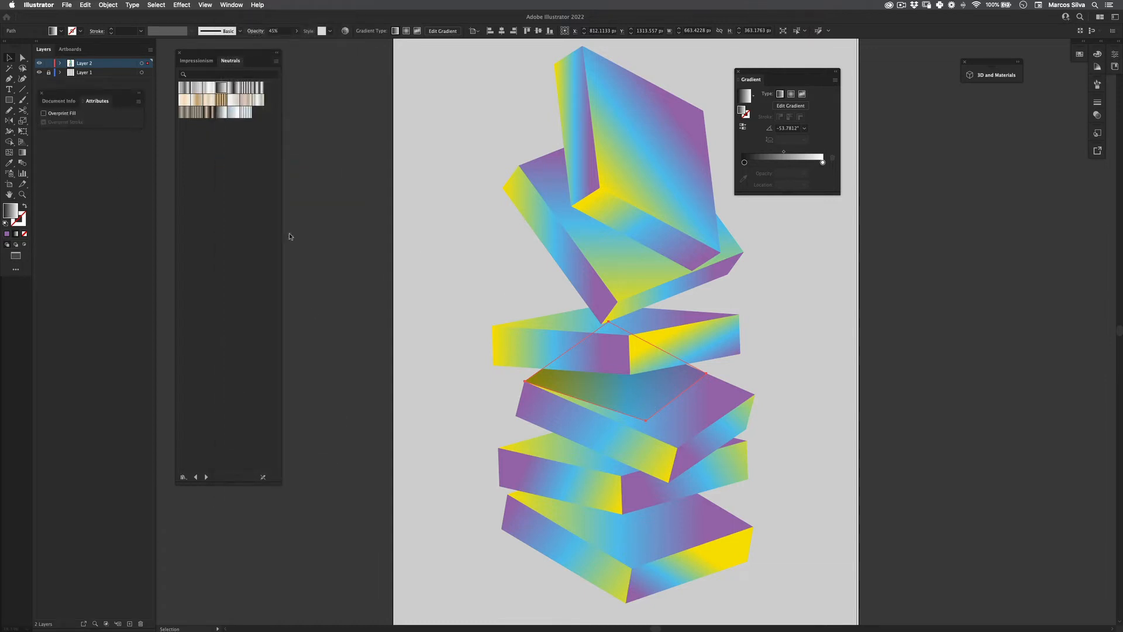
click(58, 101)
click(97, 101)
click(42, 93)
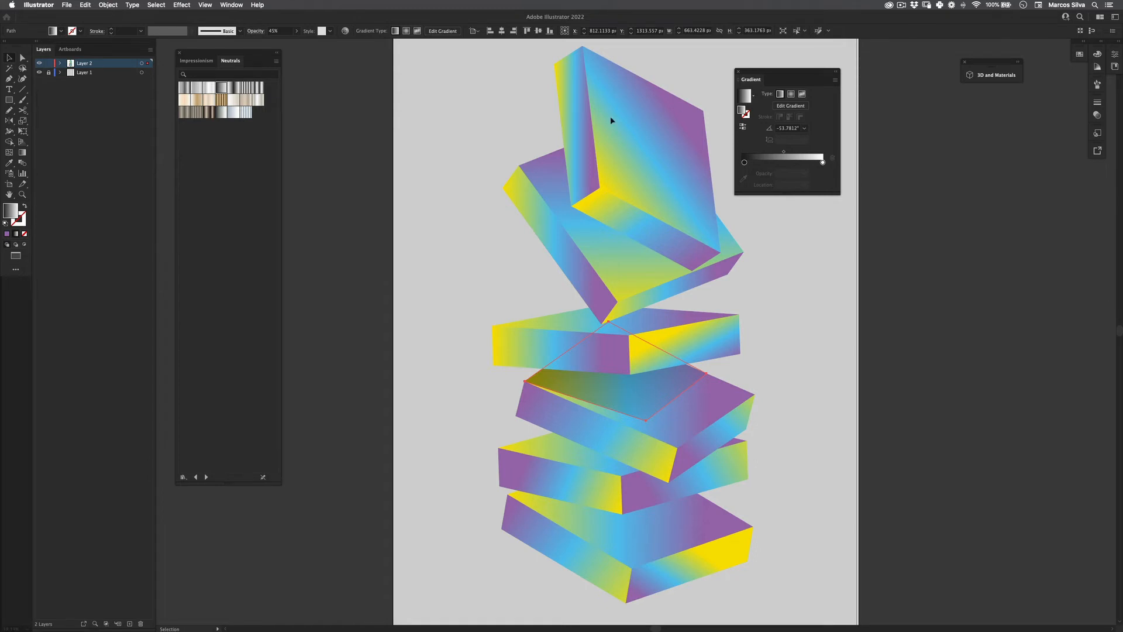
- Add a Gaussian Blur of about 46 pixels to the fourth slab's shadow shape through its Appearance settings, and deselect it
click(231, 5)
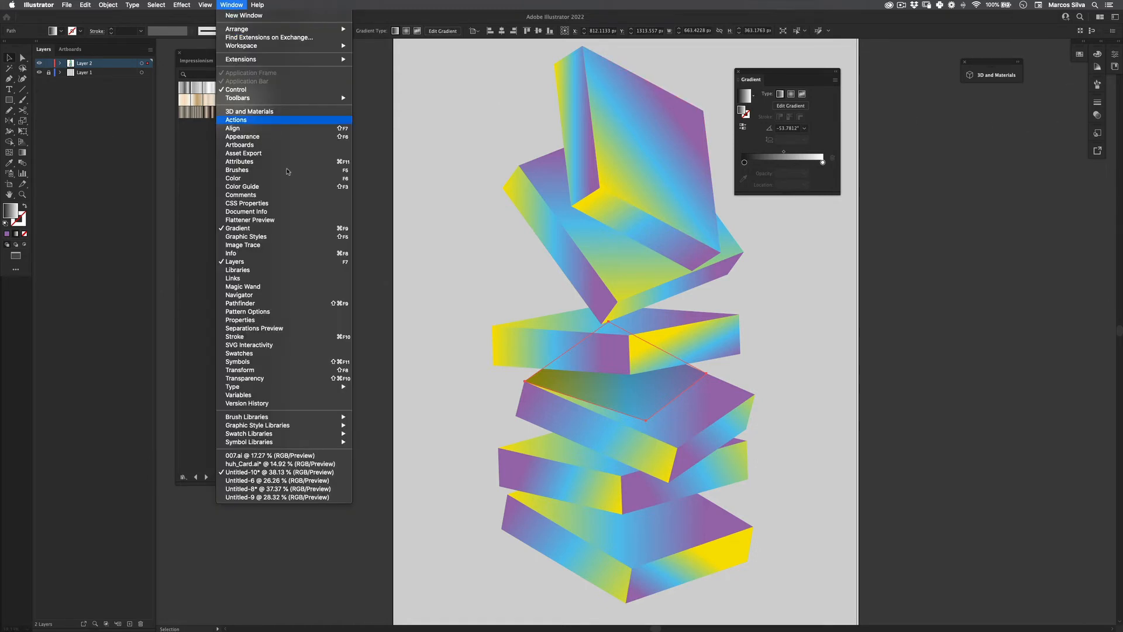
click(263, 140)
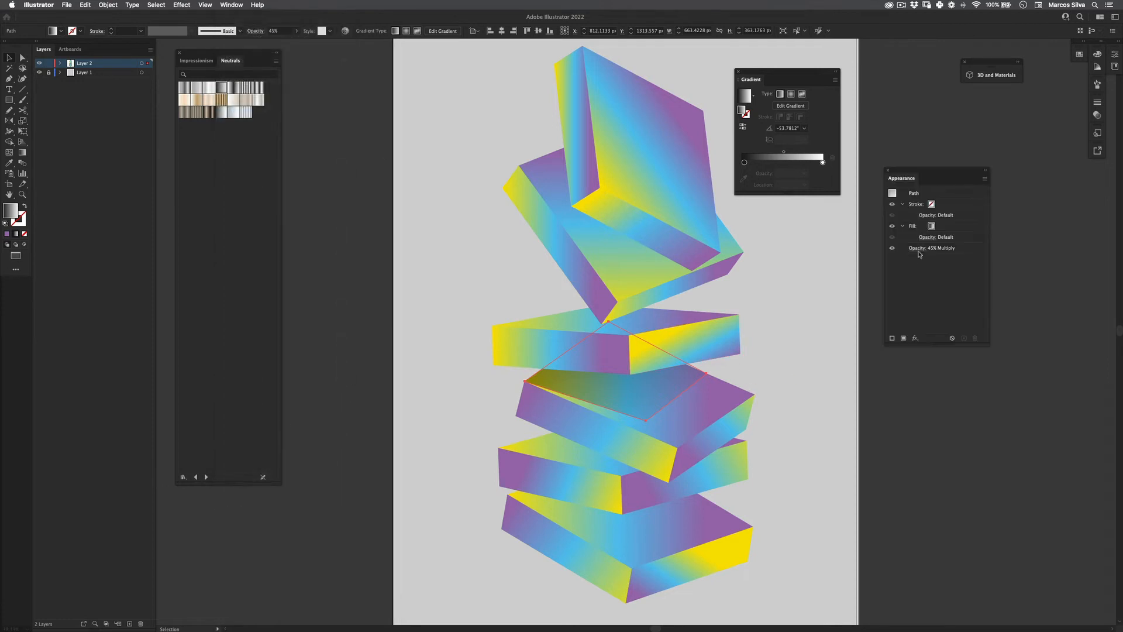
click(916, 338)
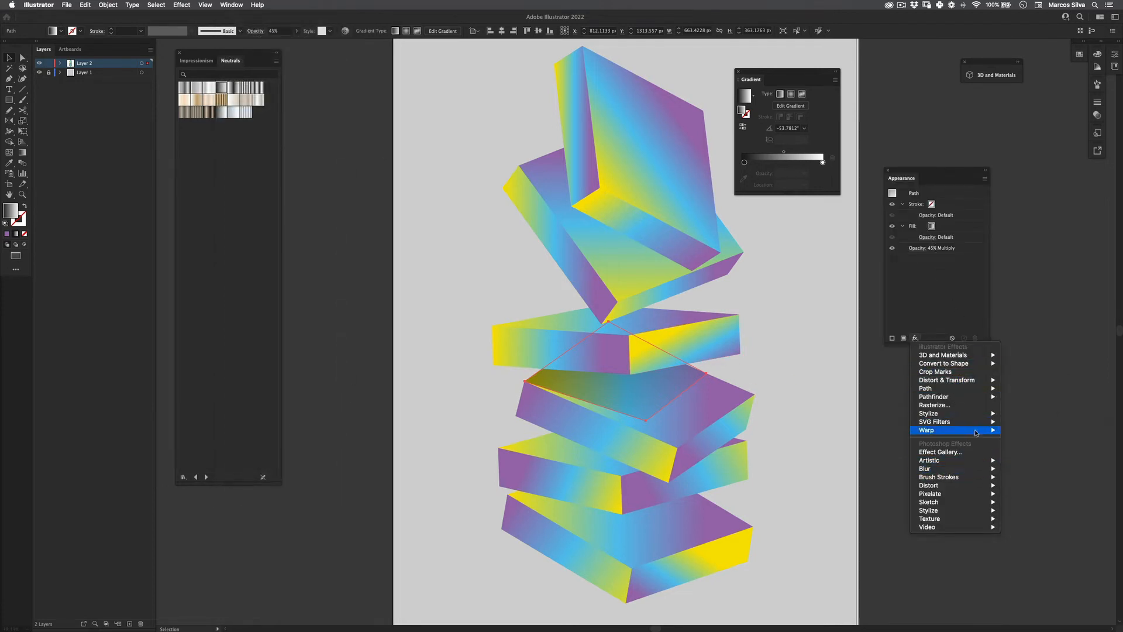
click(732, 351)
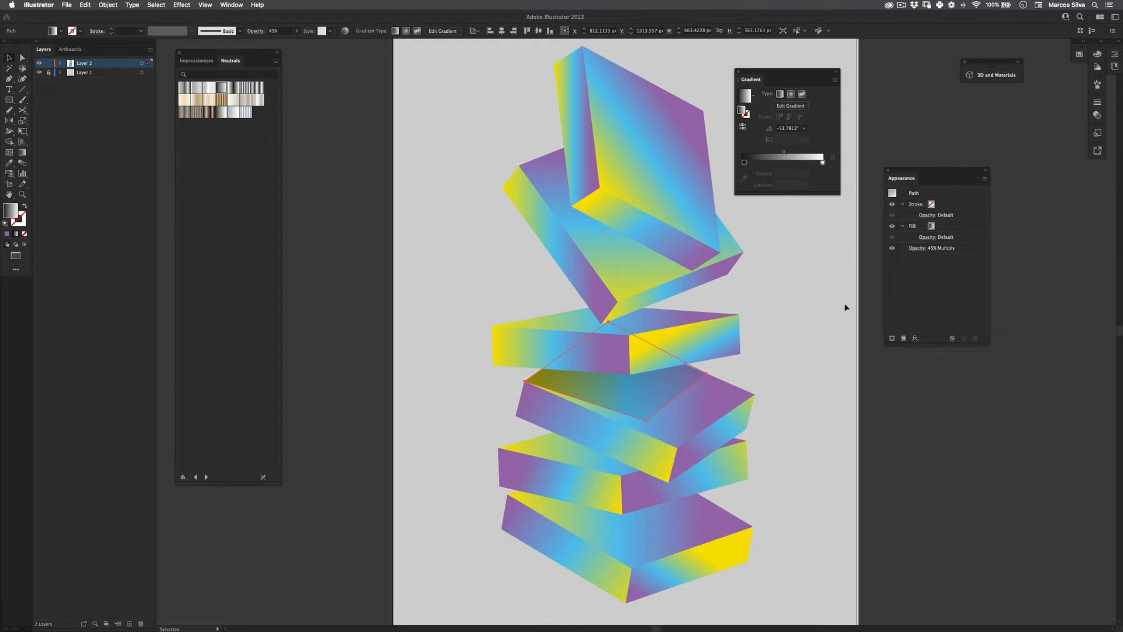
click(916, 337)
mouse_move(982, 469)
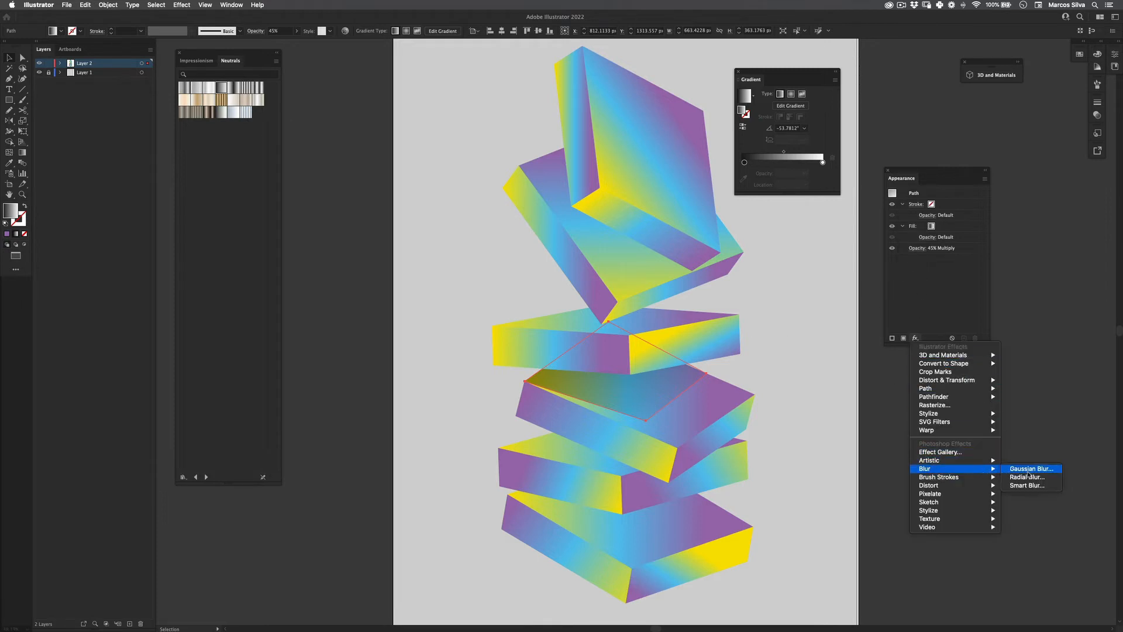
click(1029, 469)
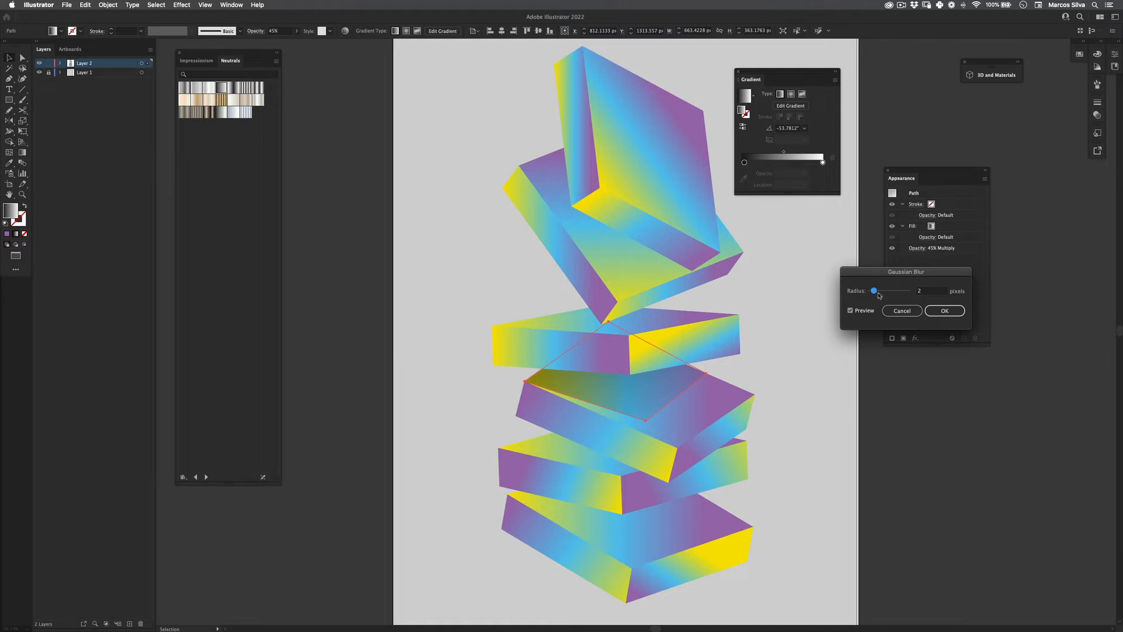
drag(879, 295, 900, 291)
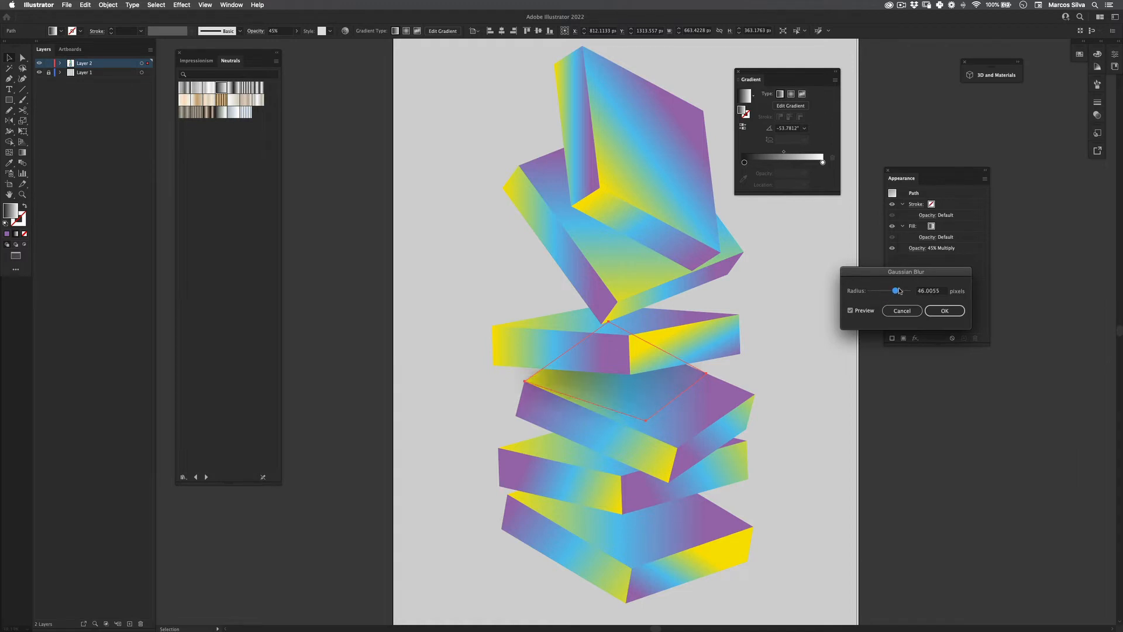
click(945, 310)
click(807, 431)
- Pull the left and upper corner points of the fourth slab's blurred shadow slightly inward with Direct Selection
drag(823, 523, 653, 364)
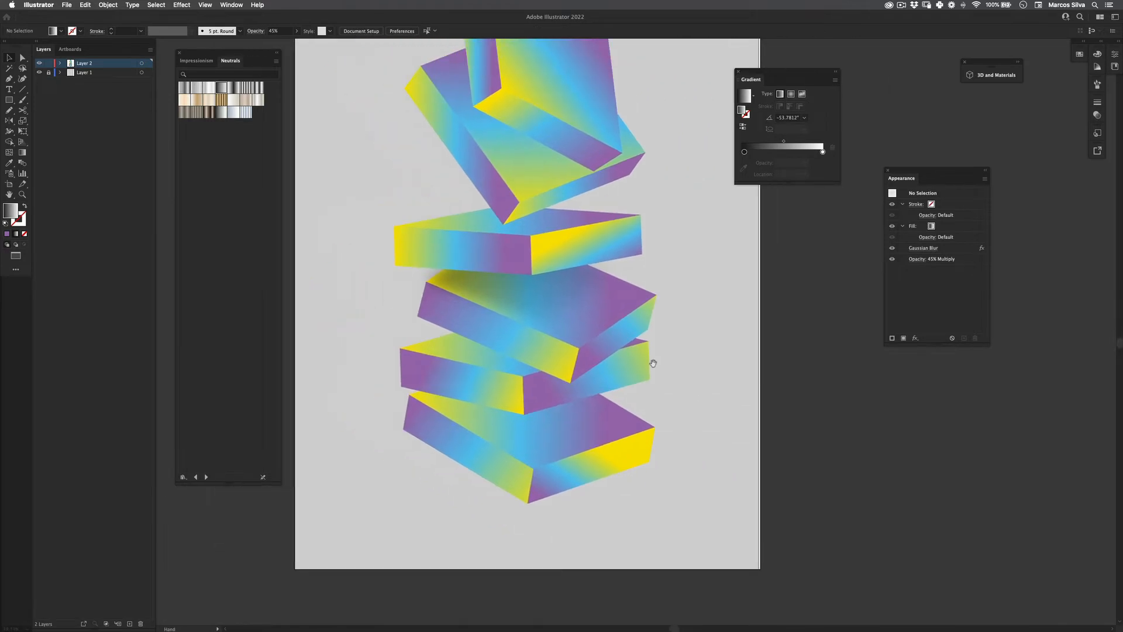
key(super+equal)
drag(612, 208, 650, 265)
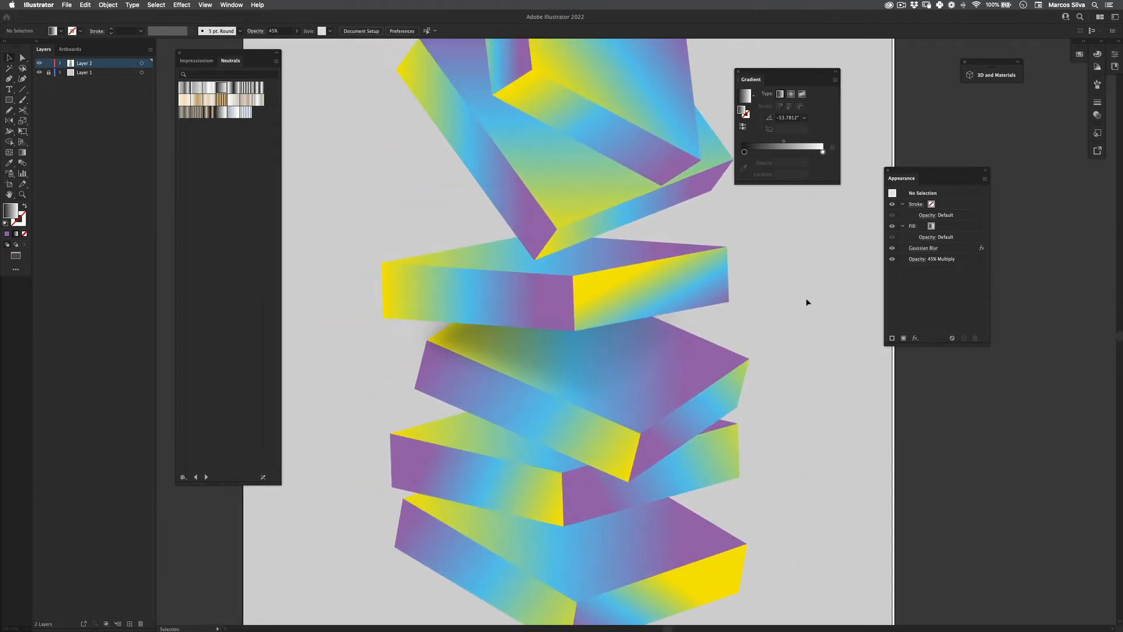
click(507, 353)
key(a)
drag(428, 341, 445, 339)
drag(544, 256, 551, 272)
key(v)
- Create a scaled-down copy of the third slab's top face, centred within that face
click(713, 282)
drag(718, 282, 605, 351)
drag(562, 467, 443, 460)
click(442, 461)
drag(527, 278, 611, 275)
drag(502, 213, 588, 280)
key(v)
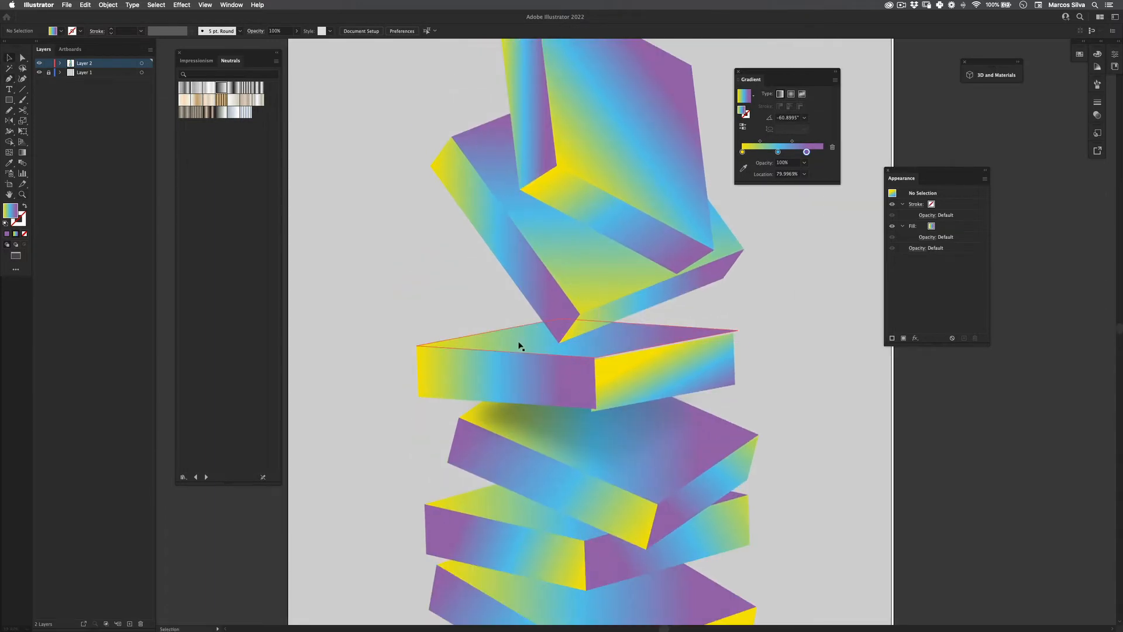
click(519, 340)
drag(738, 319, 780, 306)
drag(685, 390, 698, 378)
drag(678, 338, 522, 380)
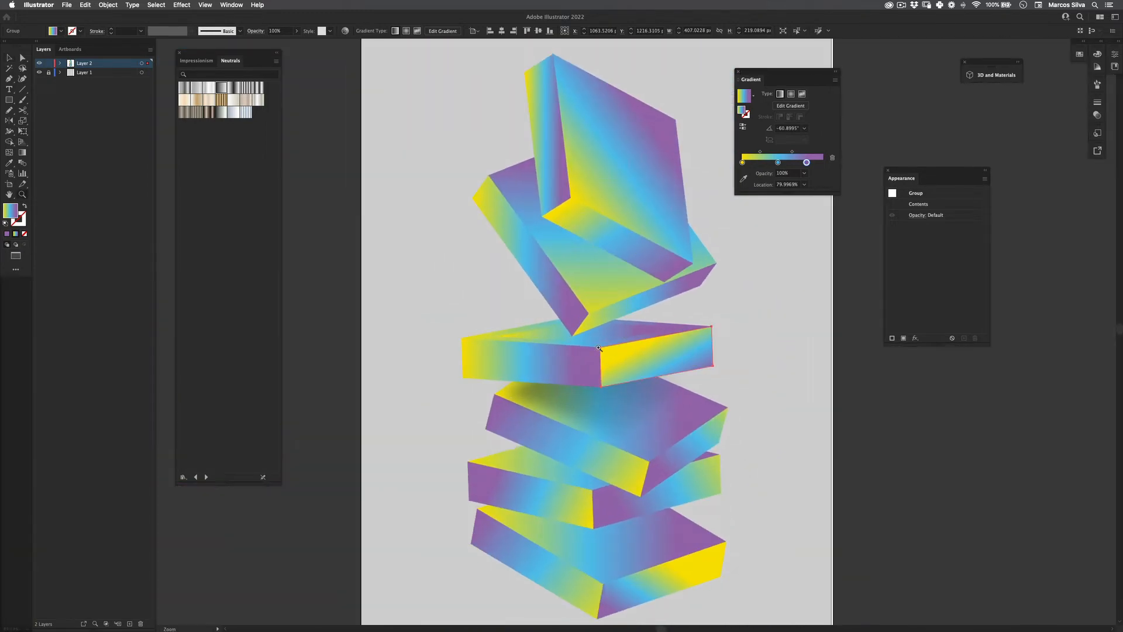
click(636, 334)
- Match the smaller copy on the third slab to the fourth slab shadow's black-to-white gradient, with Multiply blending at 45% opacity
key(i)
click(609, 412)
key(v)
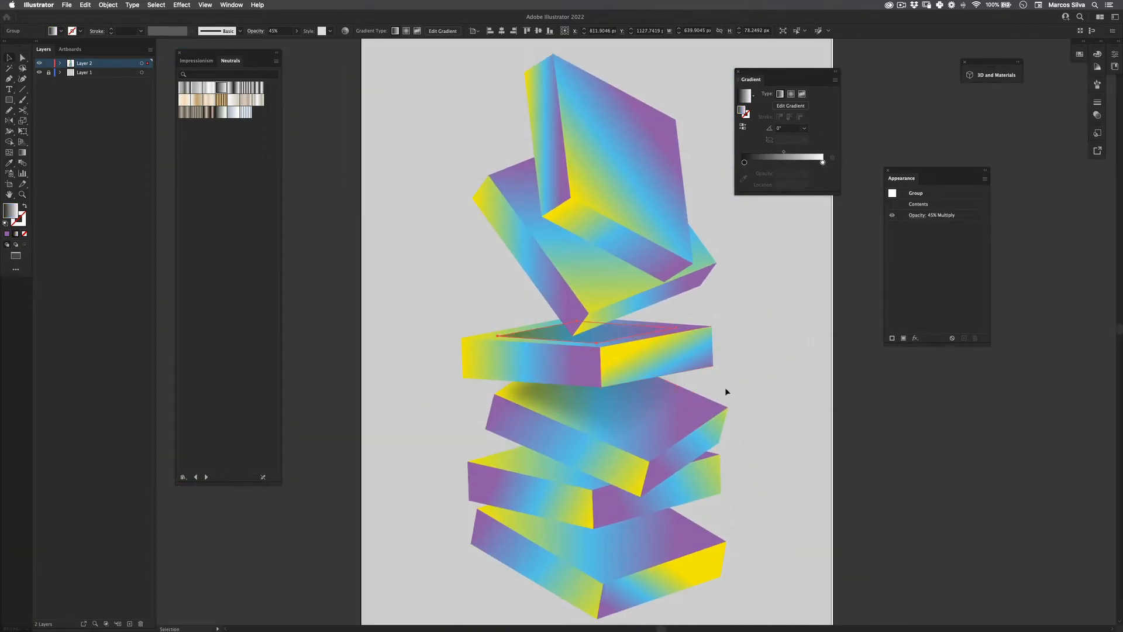
- Add a Gaussian Blur to the shadow shape on the third slab's top face, check the soft edges up close, and deselect it
click(916, 338)
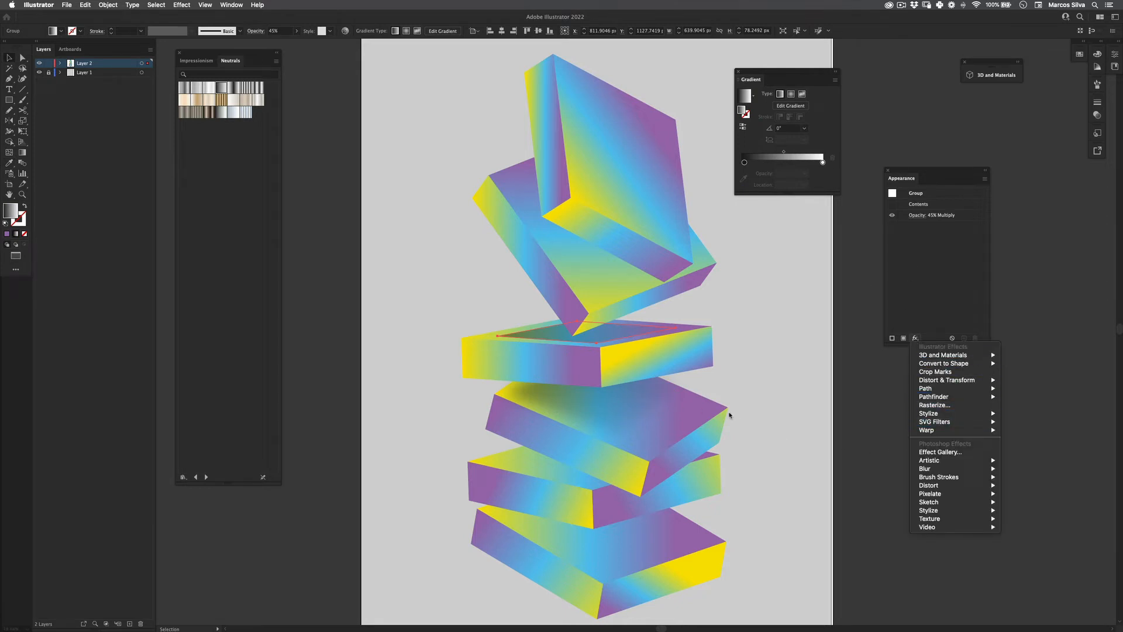
mouse_move(975, 471)
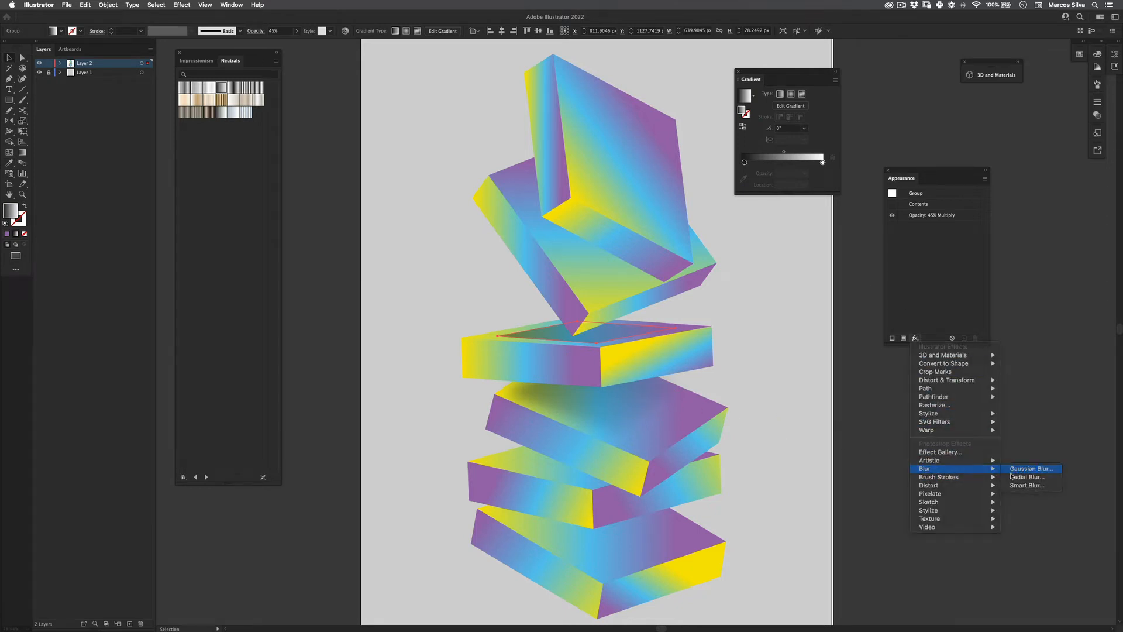
click(1023, 469)
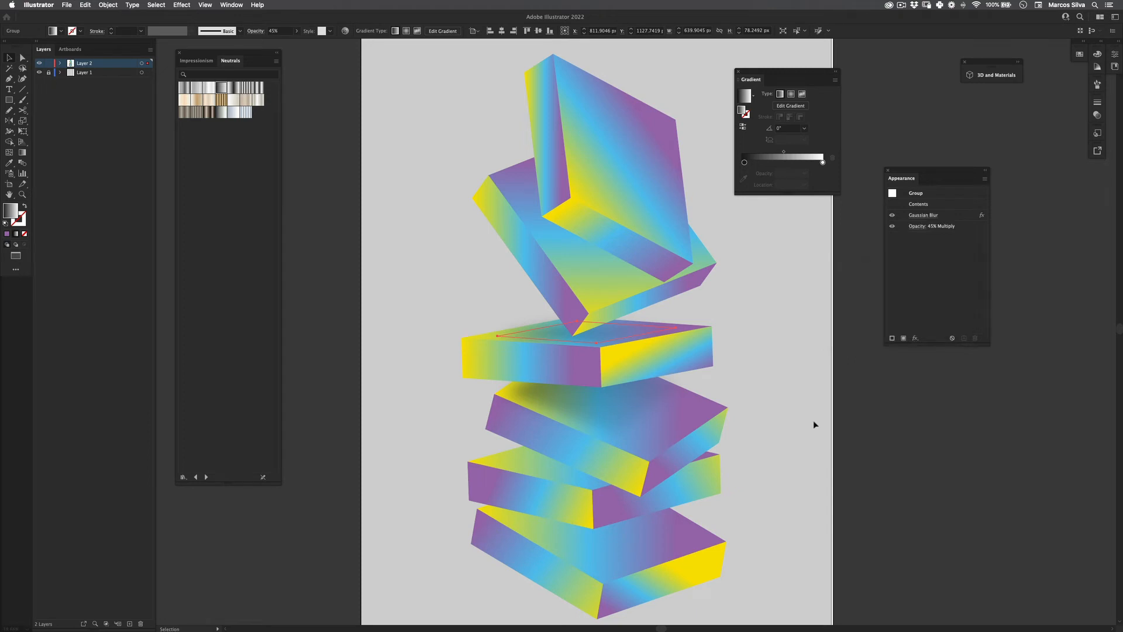
click(945, 310)
click(803, 488)
drag(676, 386, 702, 438)
drag(631, 386, 690, 384)
click(574, 384)
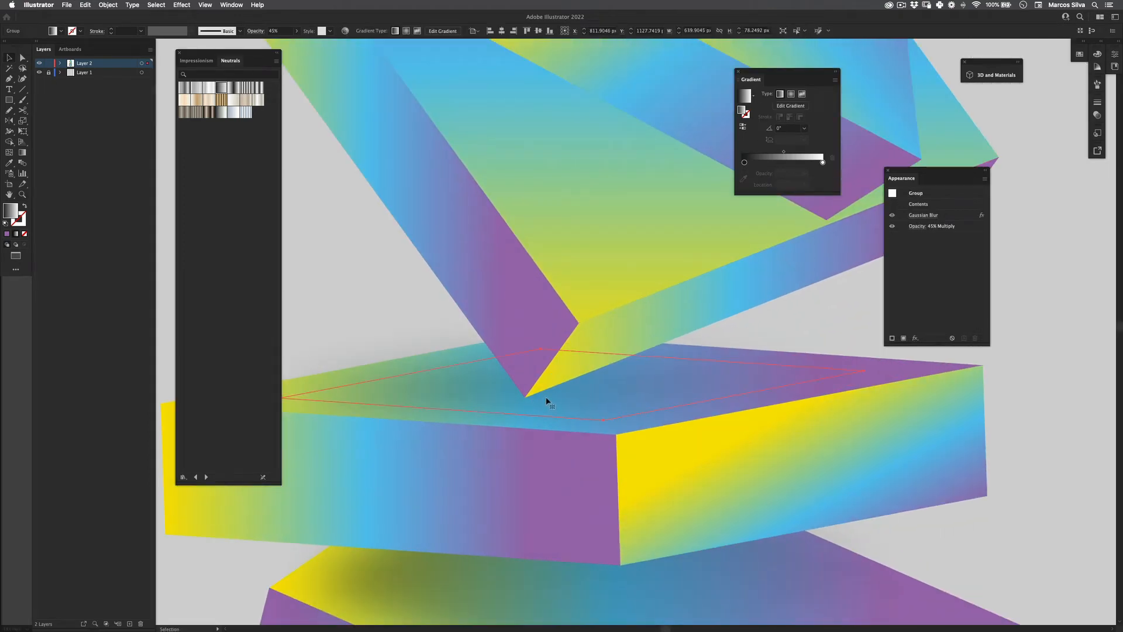
drag(587, 386, 441, 419)
key(super+shift+a)
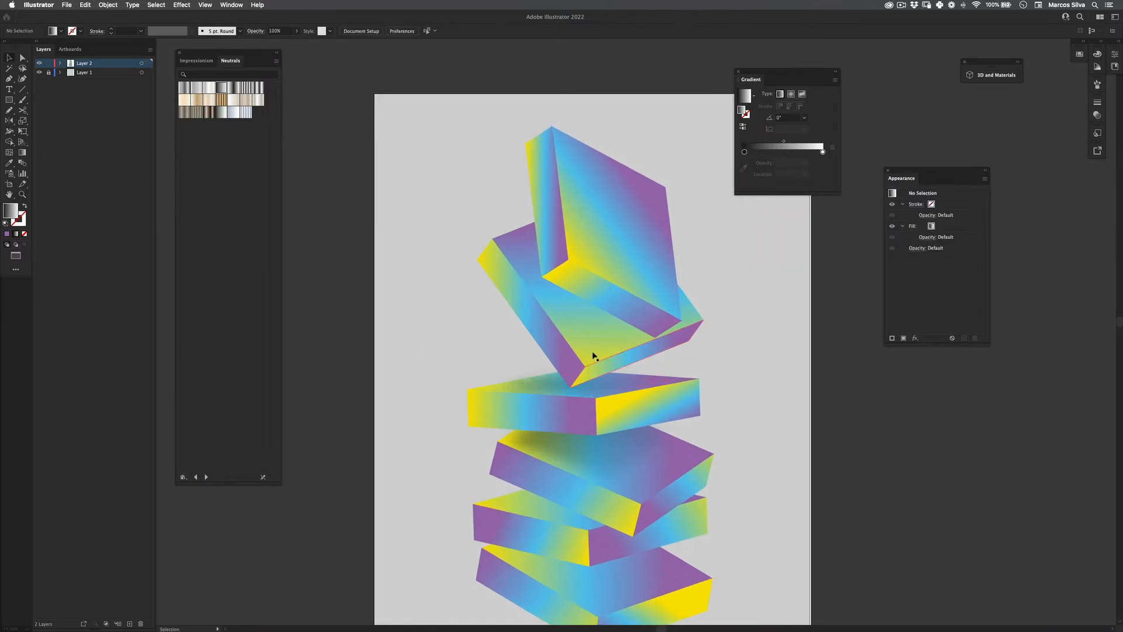
- Make a copy of the second slab's top face and scale it about its centre to about 660 by 546 px
drag(577, 327, 632, 286)
drag(618, 398, 368, 456)
mouse_move(641, 324)
mouse_down()
mouse_move(619, 329)
mouse_move(656, 337)
mouse_up()
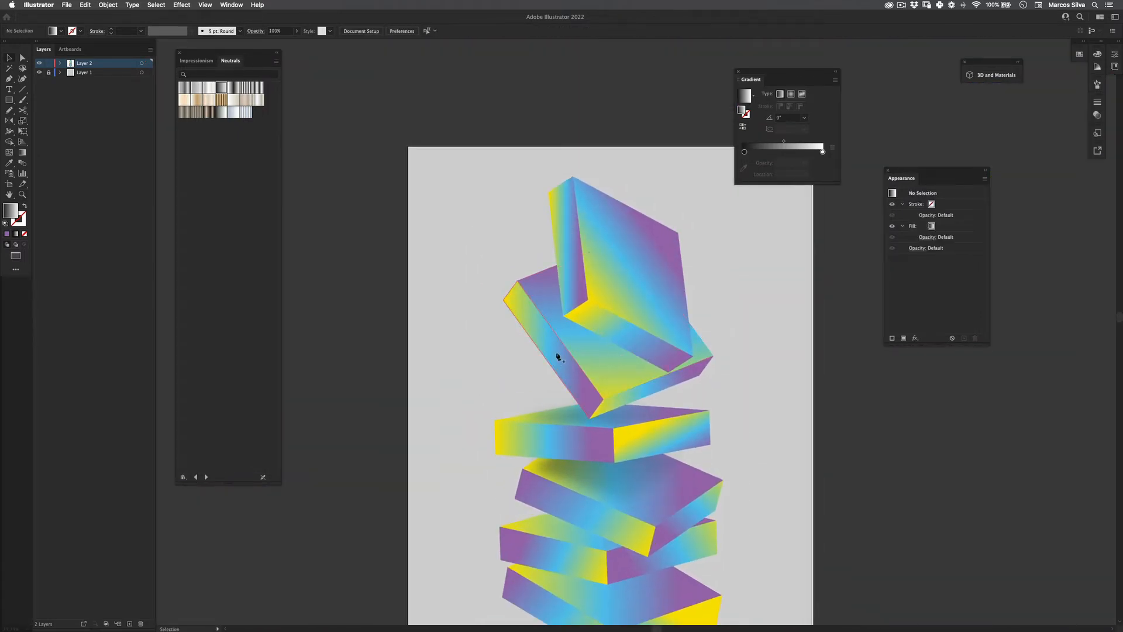
click(609, 376)
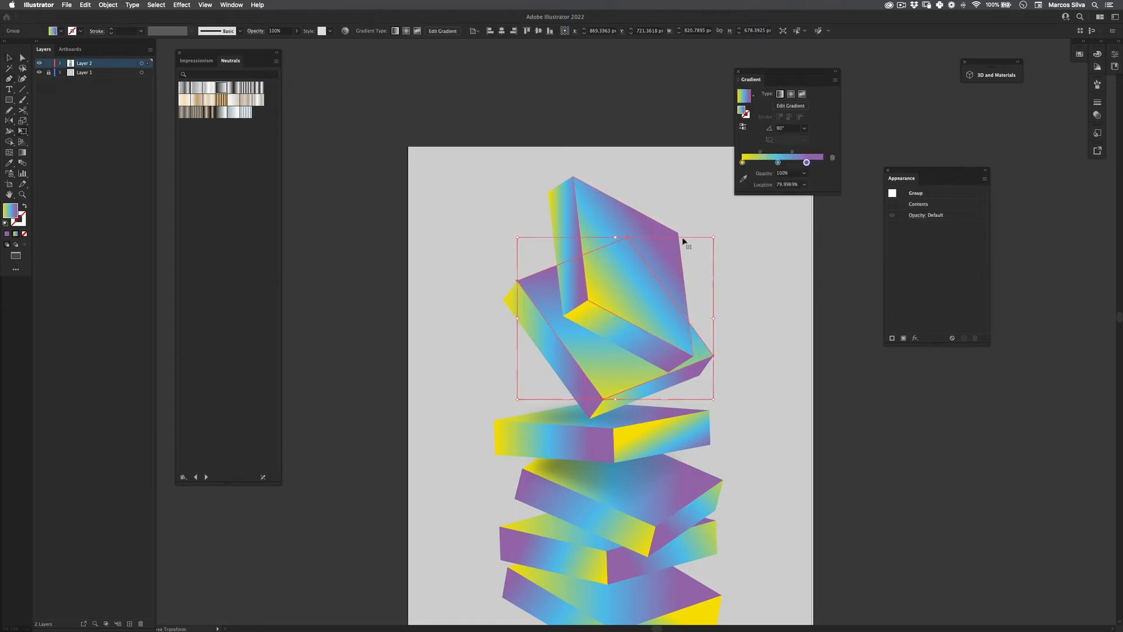
drag(712, 237, 692, 254)
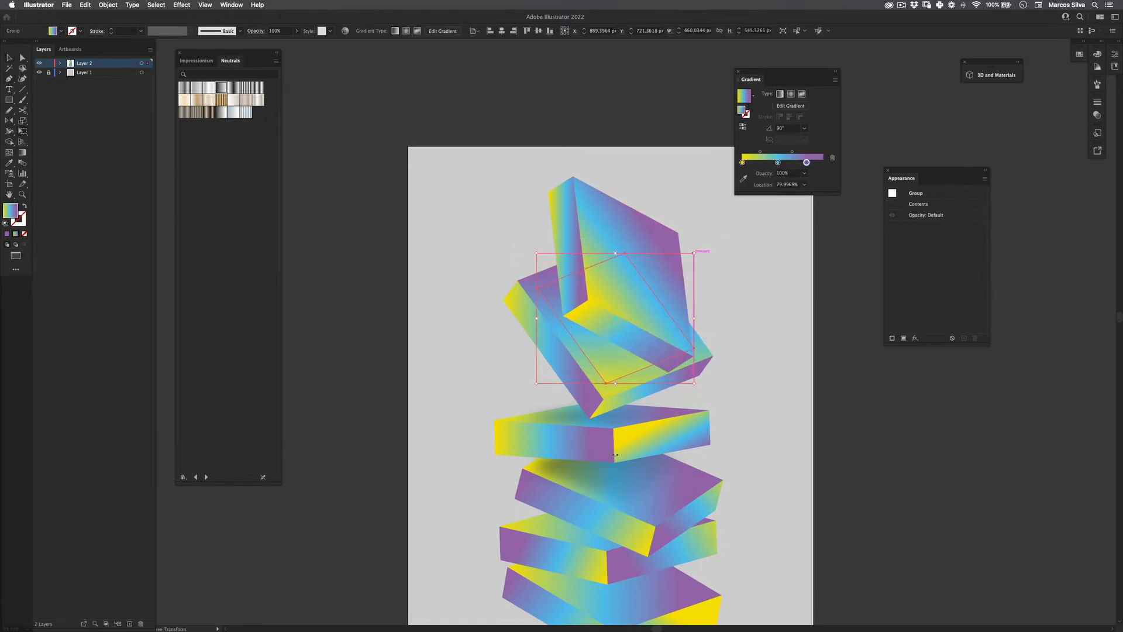
- Fill the scaled copy on the second slab with the sampled black-to-white shadow gradient and redirect it diagonally across the face
key(i)
click(625, 420)
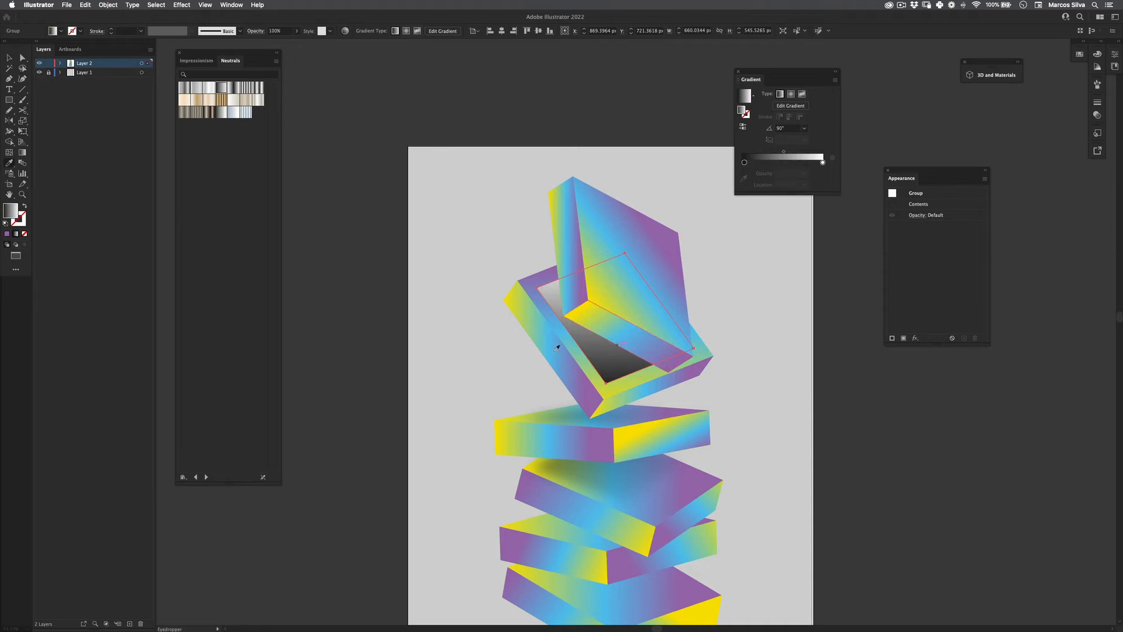
click(23, 152)
drag(553, 273, 658, 368)
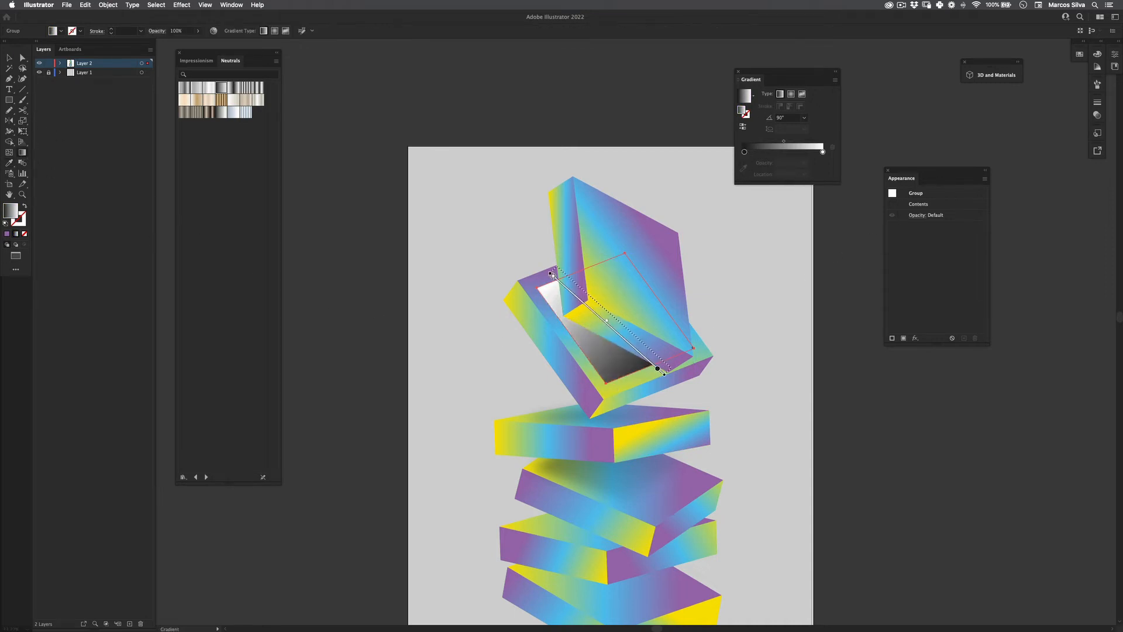
- Apply a Gaussian Blur with a radius of about 77 px to the shadow copy on the second slab
key(v)
click(913, 338)
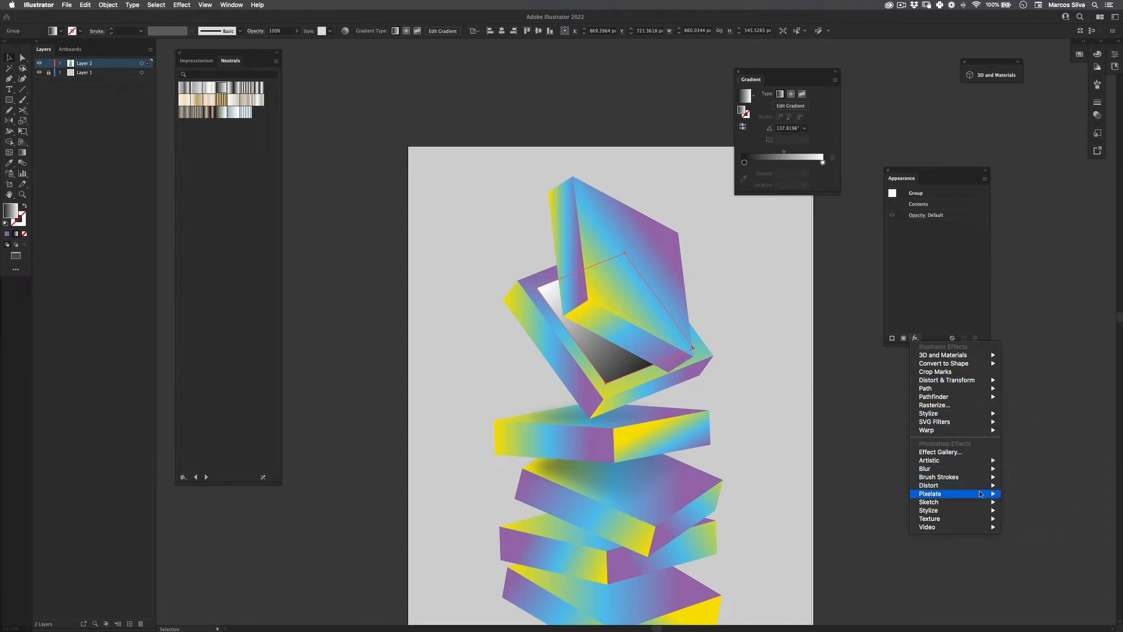
mouse_move(985, 469)
click(1019, 469)
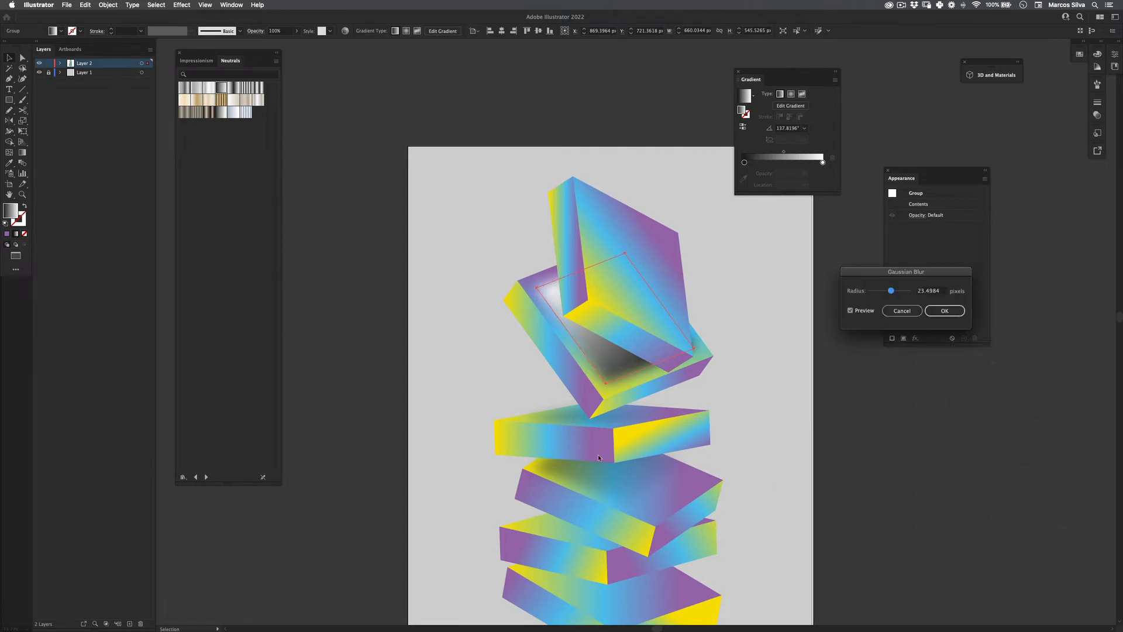
click(944, 311)
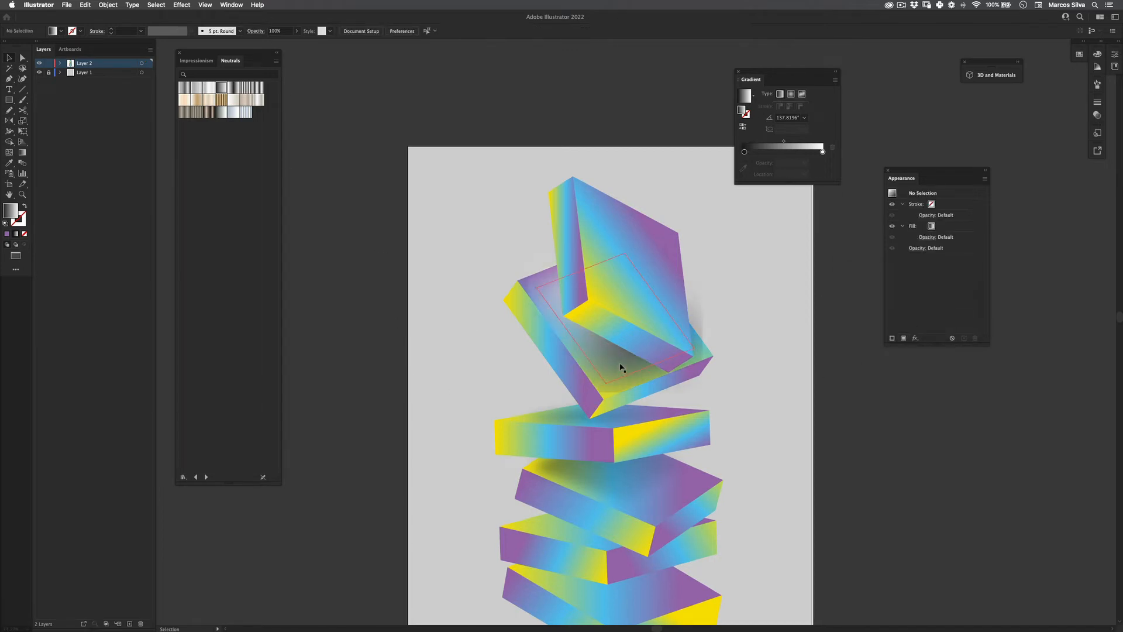
- Set the blending mode of the second slab's shadow to Multiply
key(i)
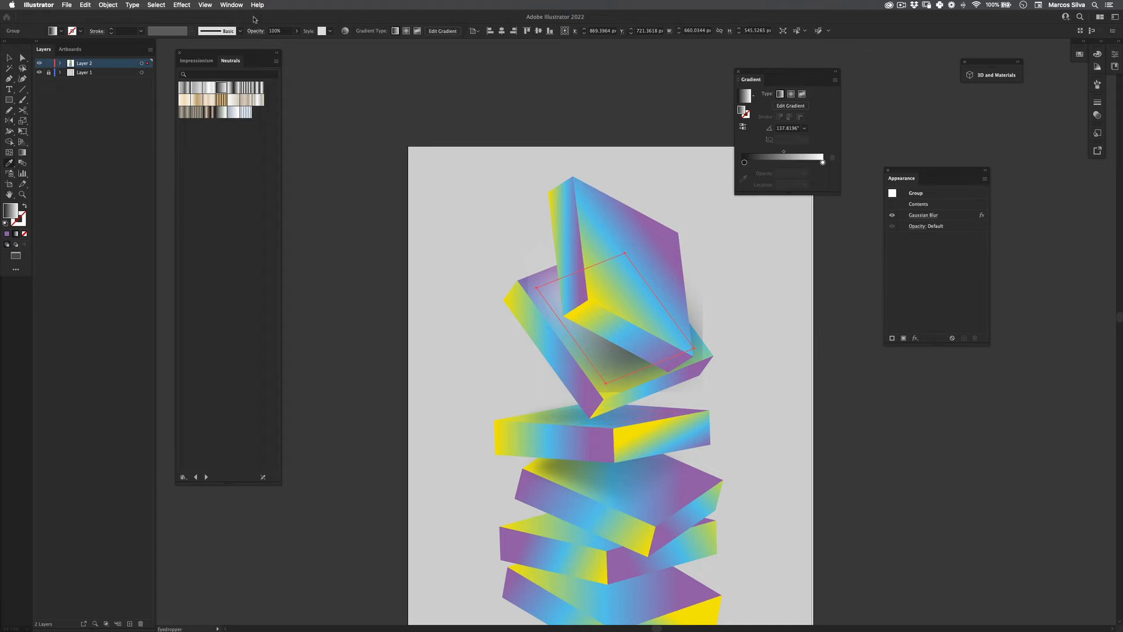
click(256, 30)
click(192, 47)
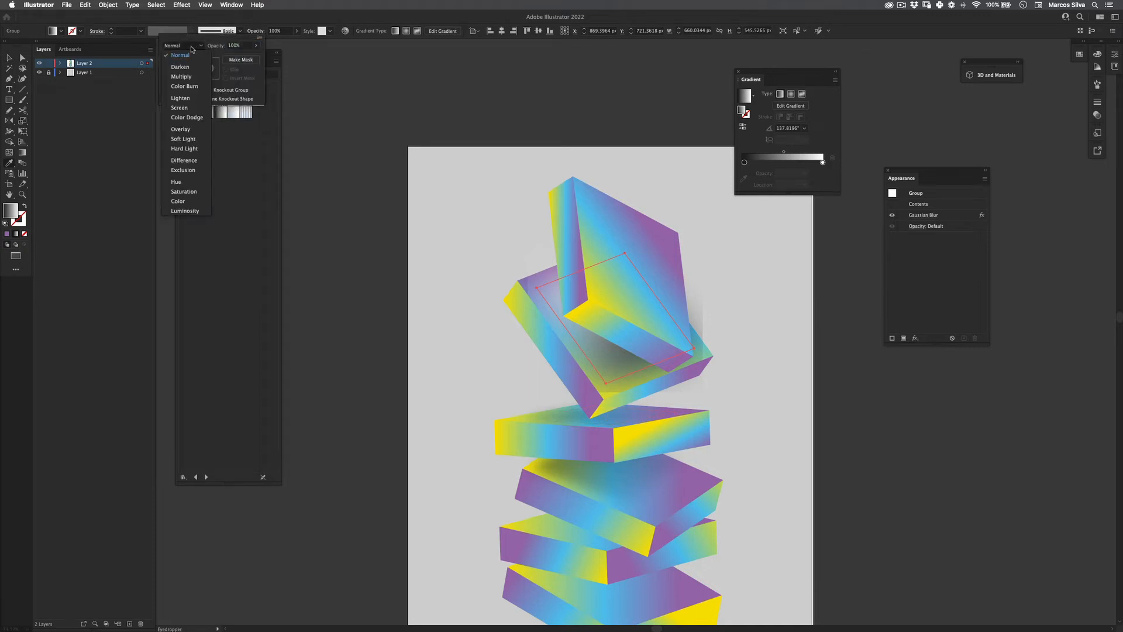
click(189, 78)
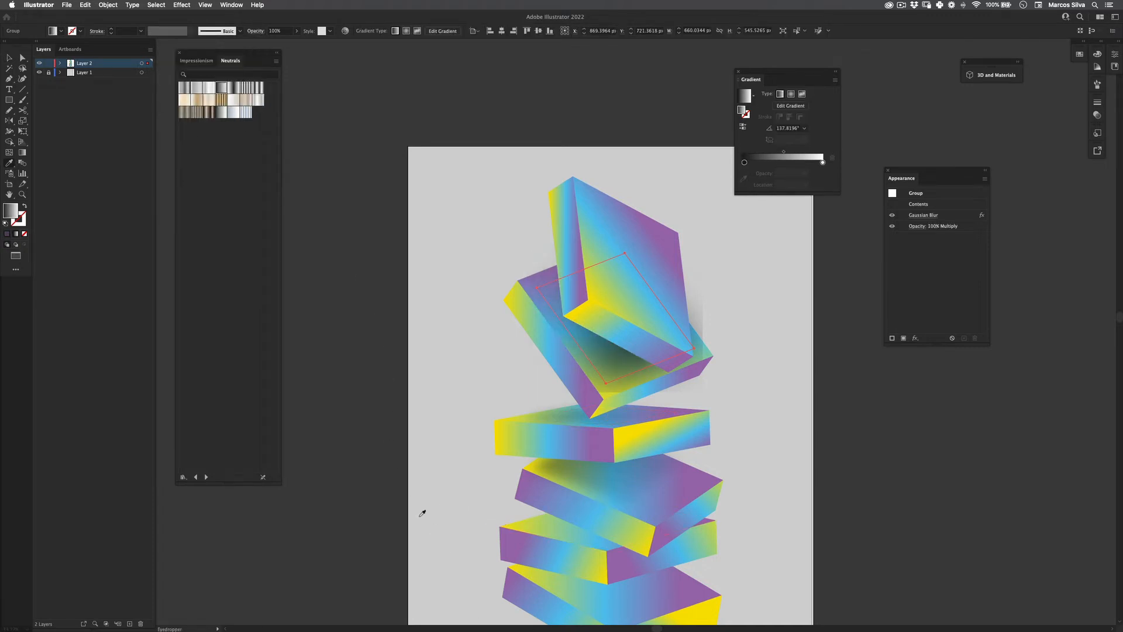
- Adjust the opacity of the shadow on the third slab's top face and deselect it
key(v)
scroll(454, 519, down, 4)
click(605, 296)
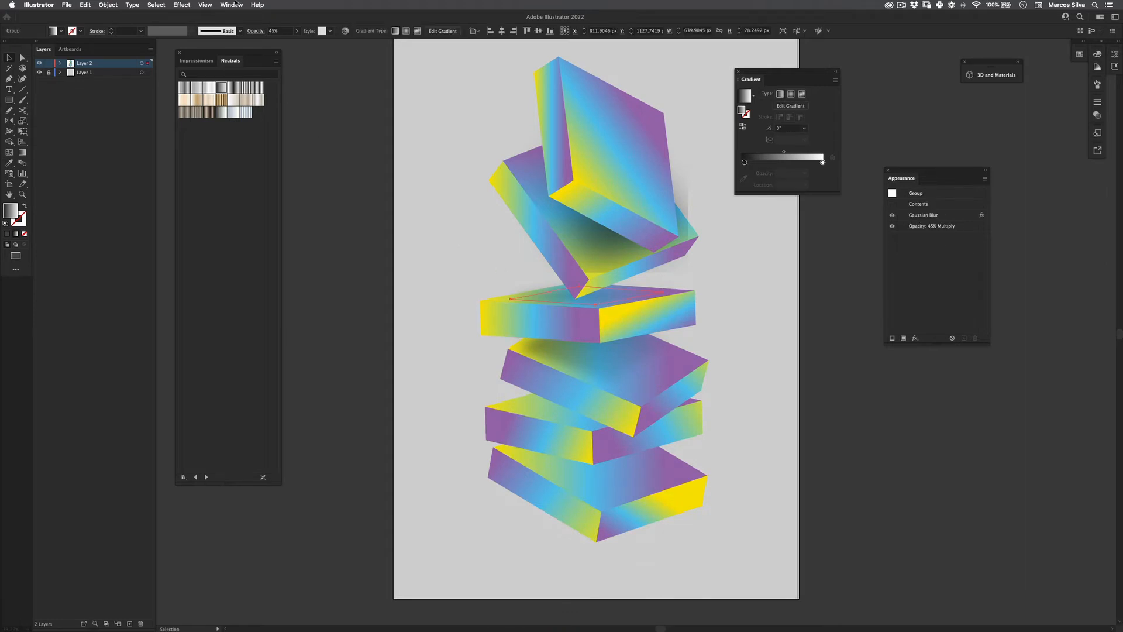
click(258, 31)
click(297, 31)
click(297, 31)
click(291, 43)
click(292, 45)
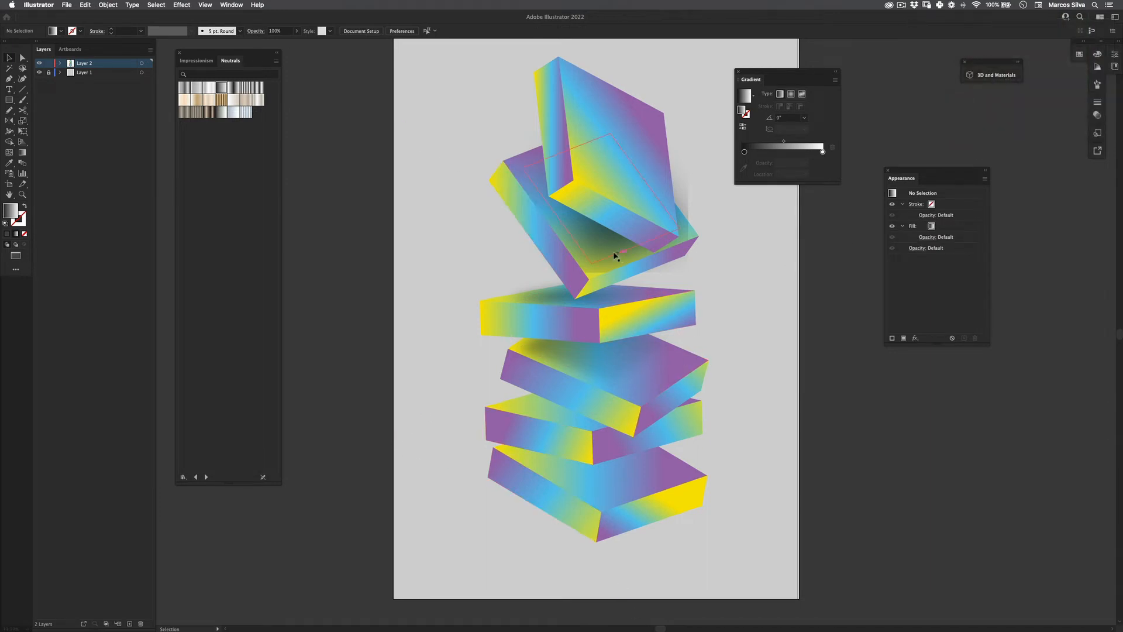
- Try rounding the corners of the second slab's shadow, and pull its lowest anchor closer to the slab's front corner
key(z)
drag(615, 256, 570, 237)
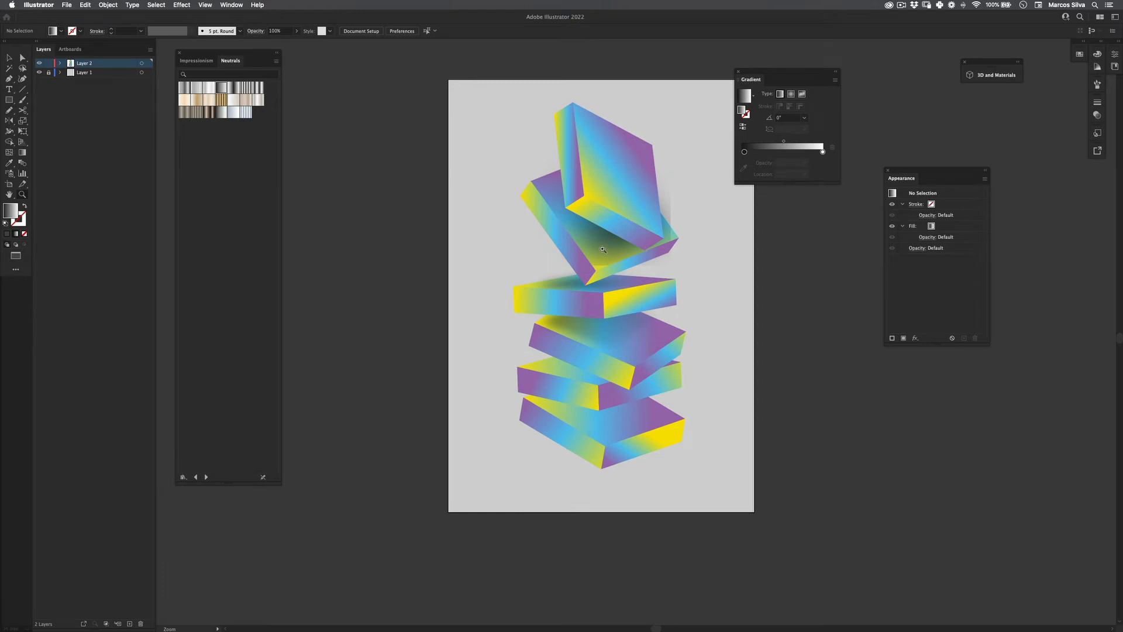
click(603, 249)
key(a)
click(601, 250)
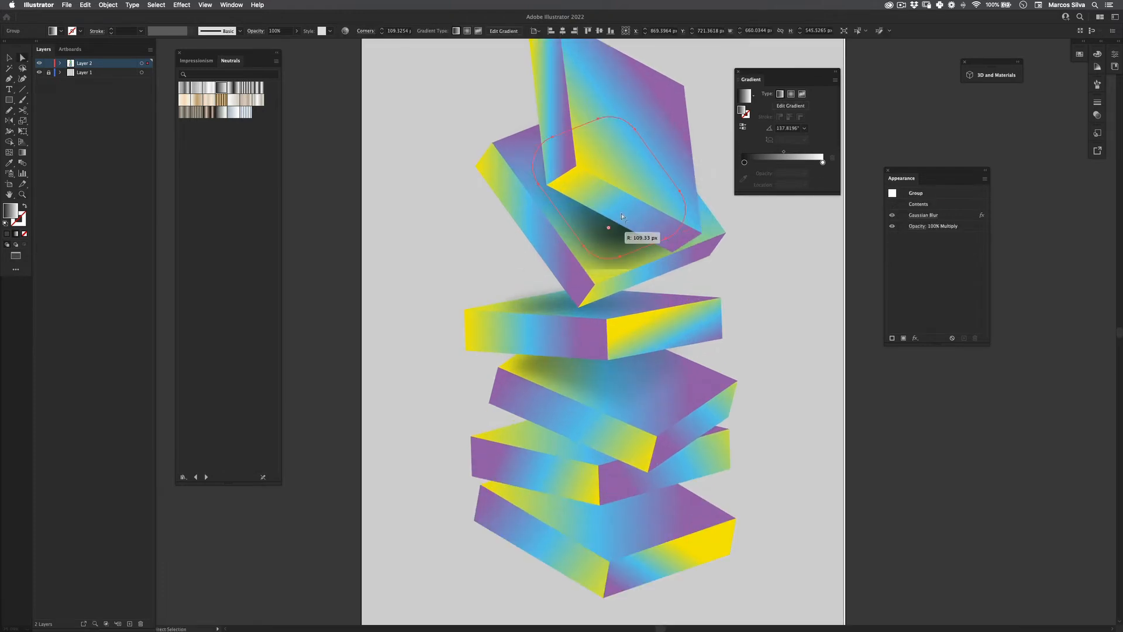
drag(621, 216, 602, 271)
click(738, 274)
key(z)
drag(744, 267, 653, 299)
drag(597, 265, 633, 272)
key(v)
click(633, 273)
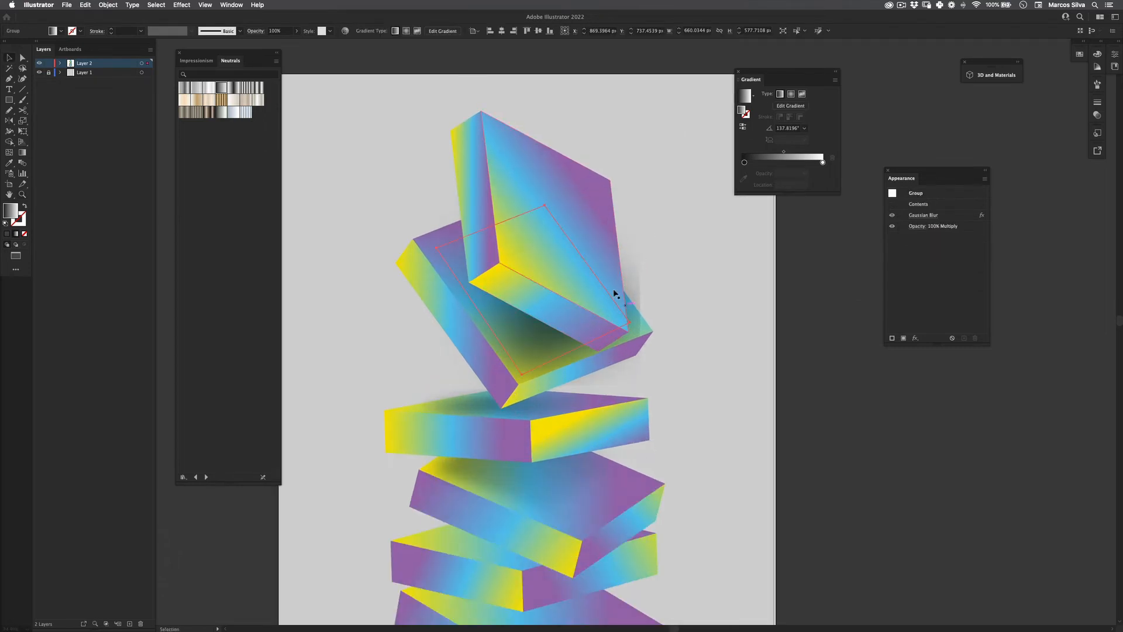
- Bring the second slab's top face to the front and add its shadow shape to the selection
click(425, 246)
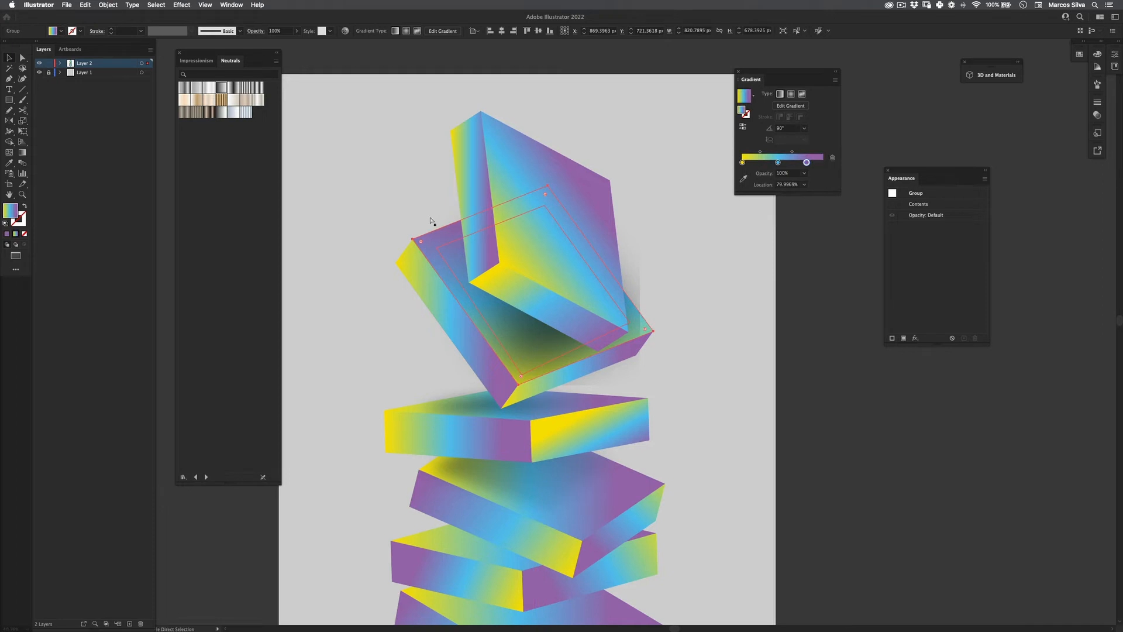
key(super+shift+bracketright)
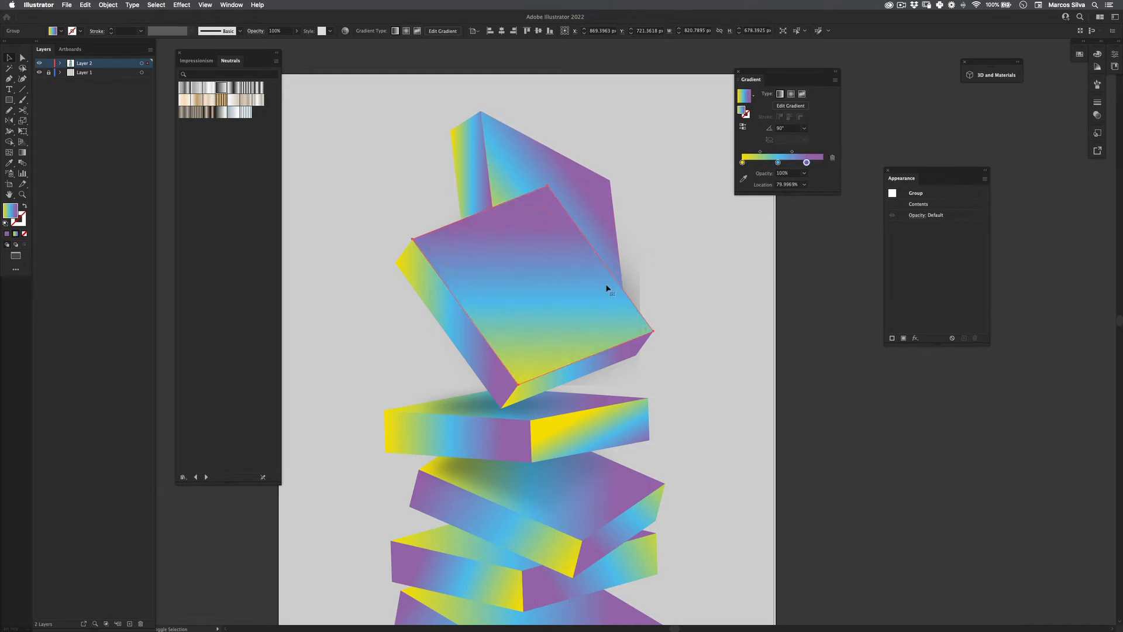
shift+click(616, 263)
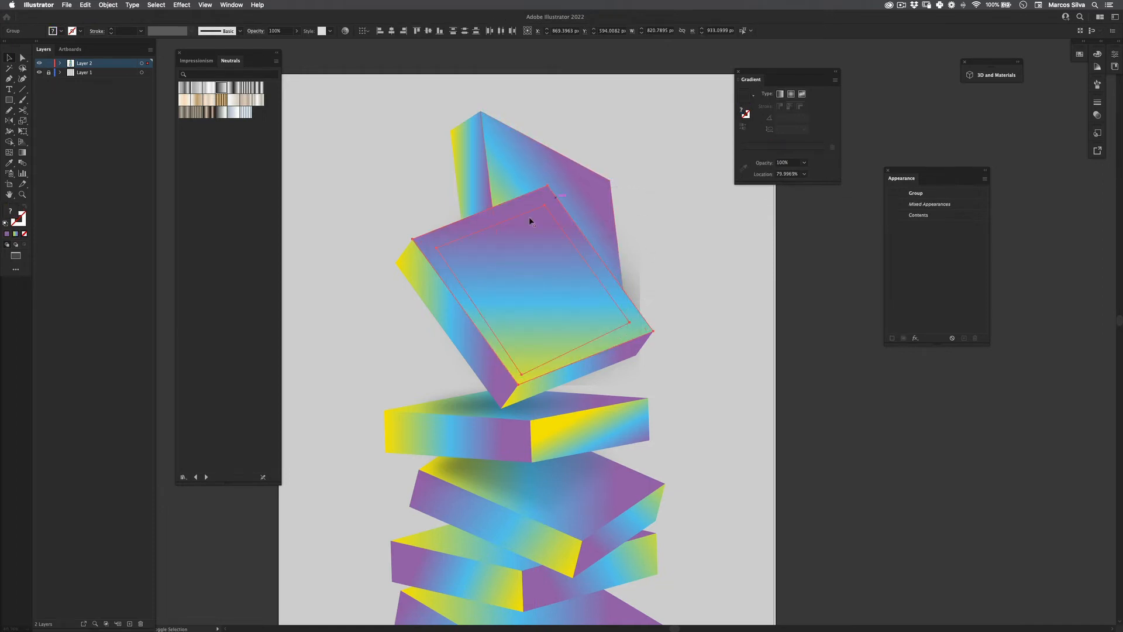
drag(515, 286, 649, 339)
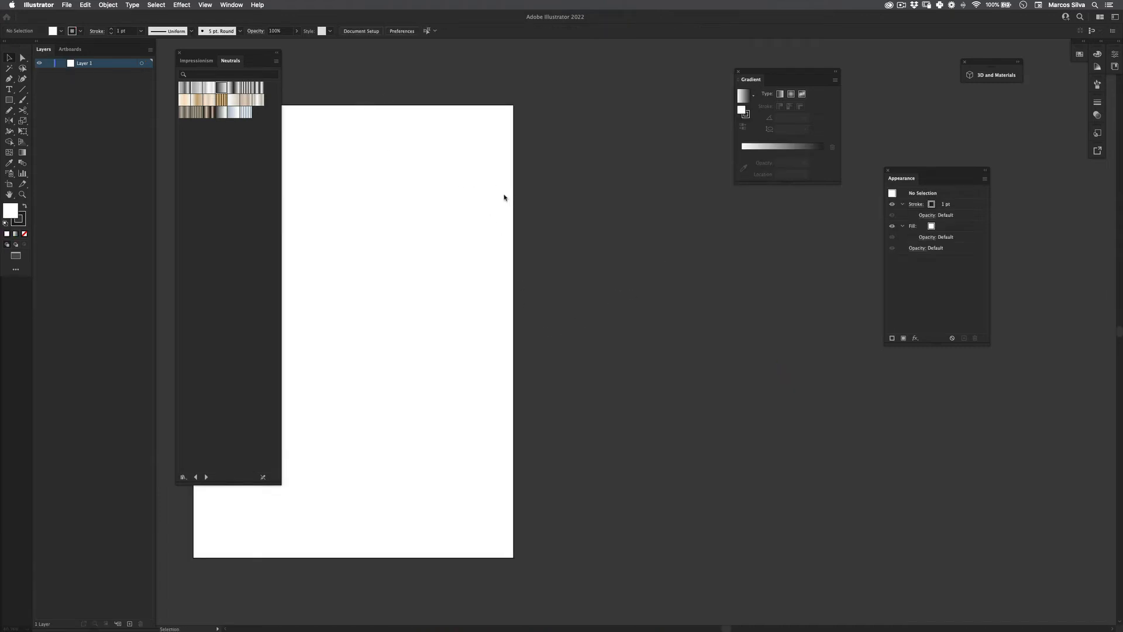
- Display the document tabs, switch back to the Untitled-10 poster and restore the hidden panels
key(f)
key(f)
key(Tab)
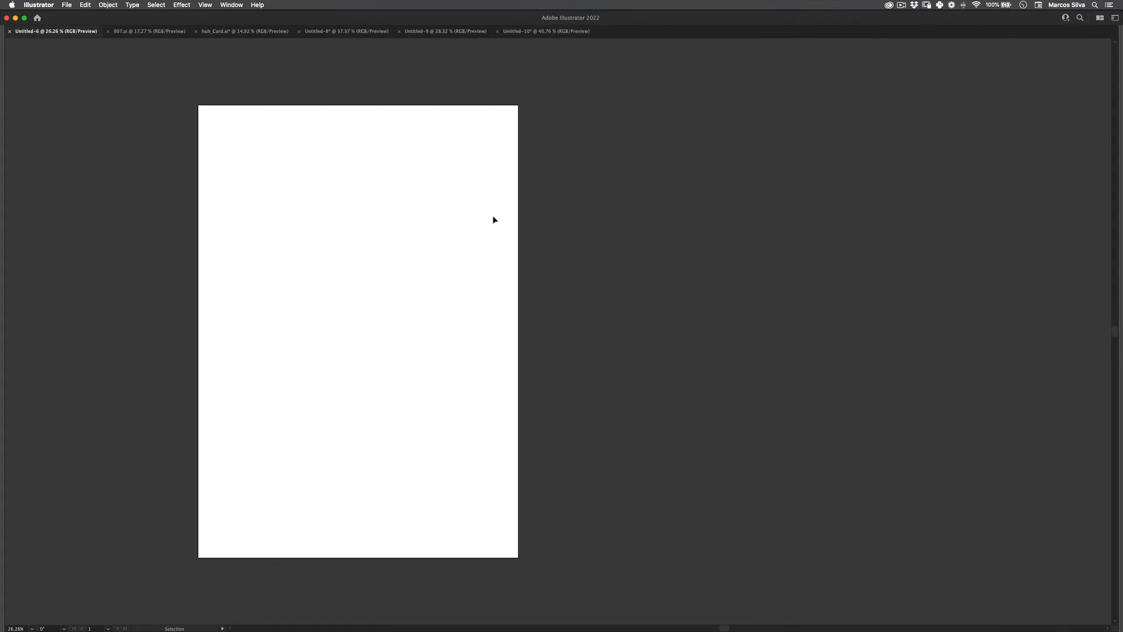
click(526, 32)
drag(628, 309, 526, 327)
key(super+z)
key(Tab)
key(super+0)
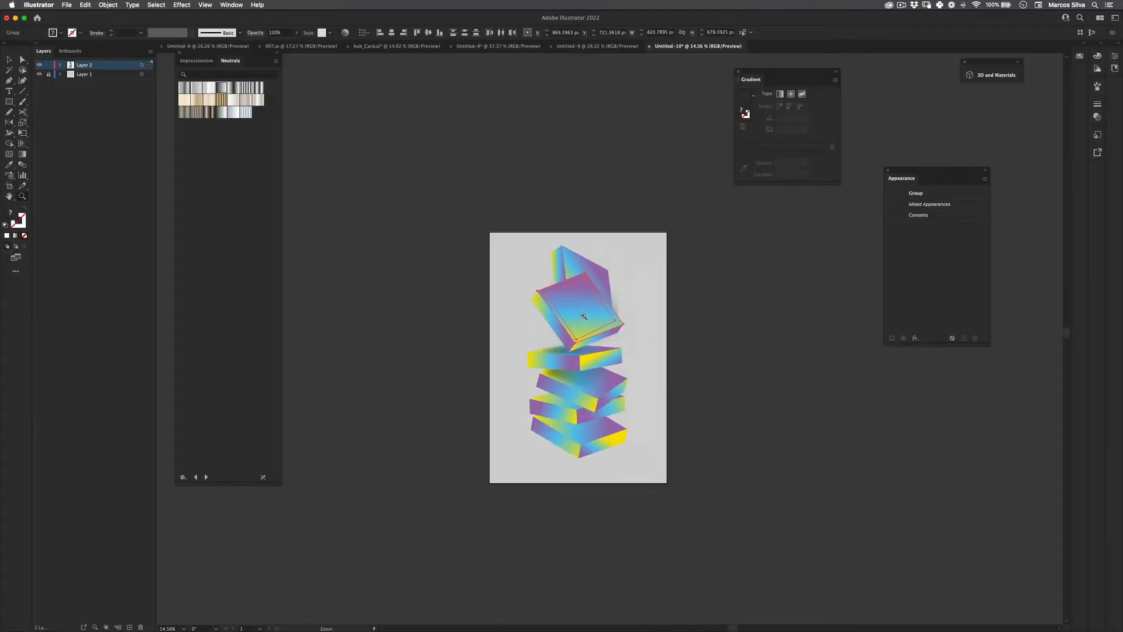
- Save the poster as an Adobe Illustrator file named 008 in the Posters folder
click(66, 4)
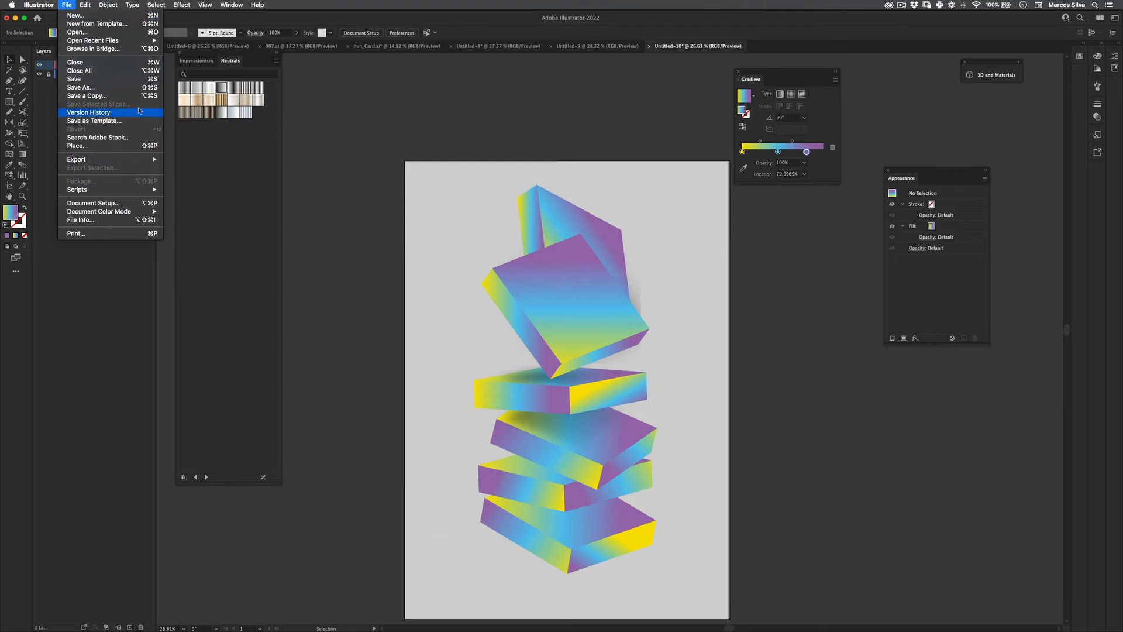
click(130, 86)
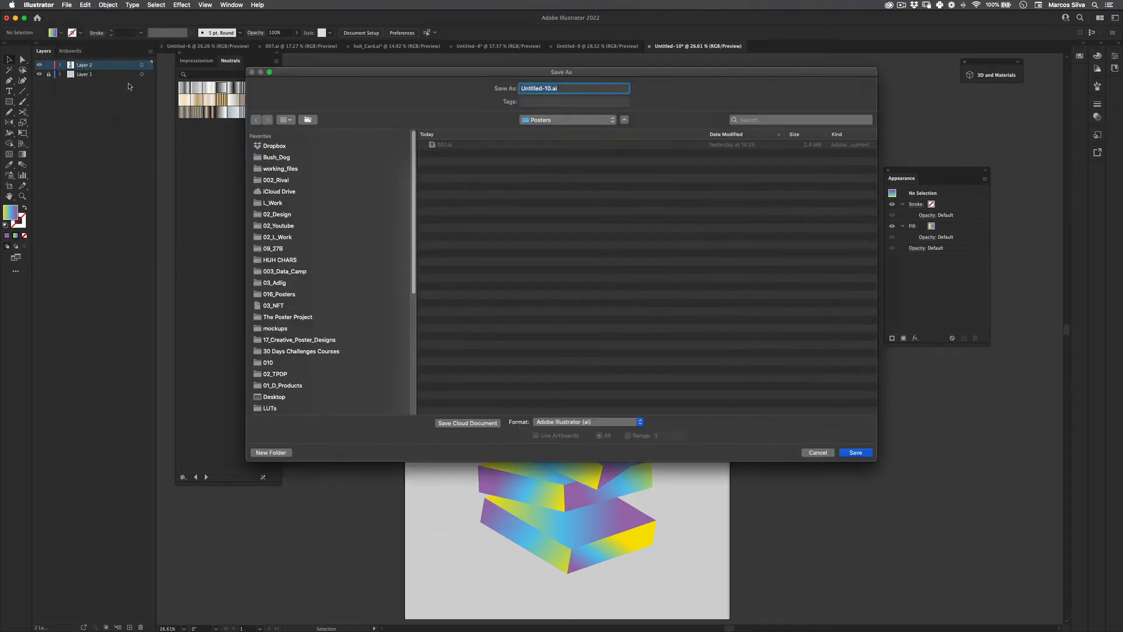
text(008)
key(Return)
click(553, 392)
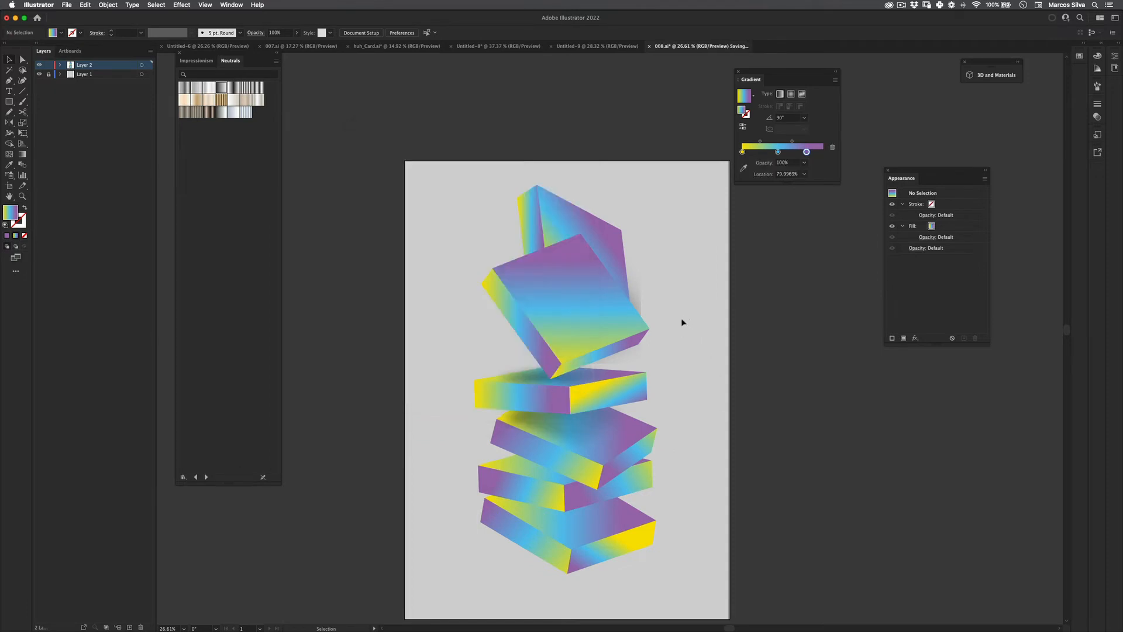
- Reduce the Gaussian Blur radius on the second slab's shadow so it spills less beyond the slab's edges
key(z)
drag(667, 263, 674, 255)
key(v)
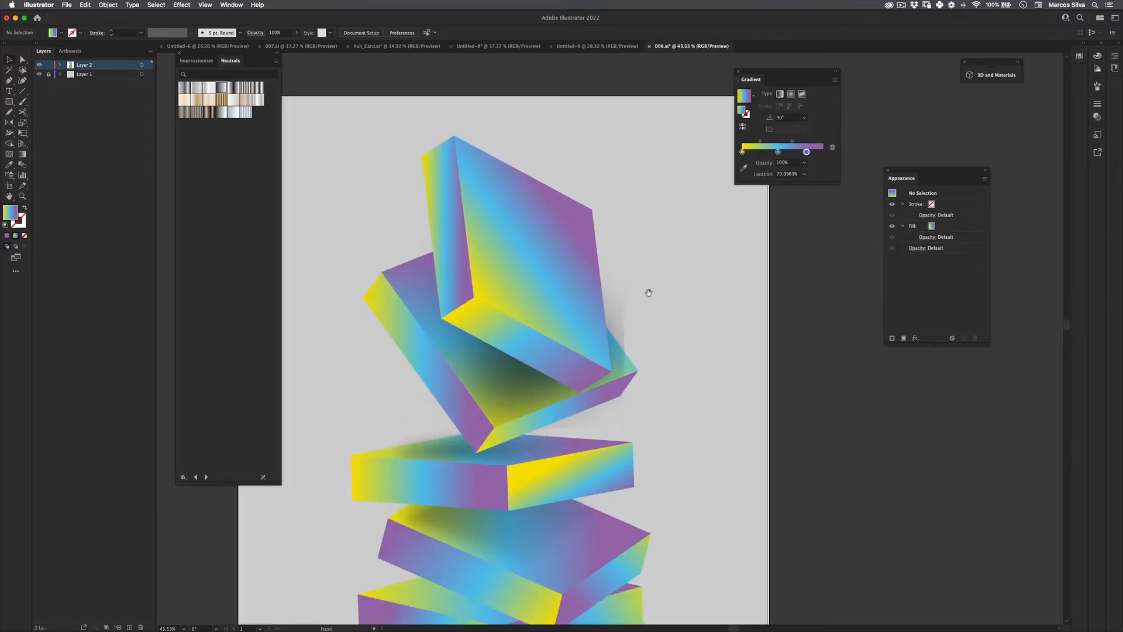
scroll(649, 292, left, 5)
scroll(649, 293, down, 4)
click(590, 328)
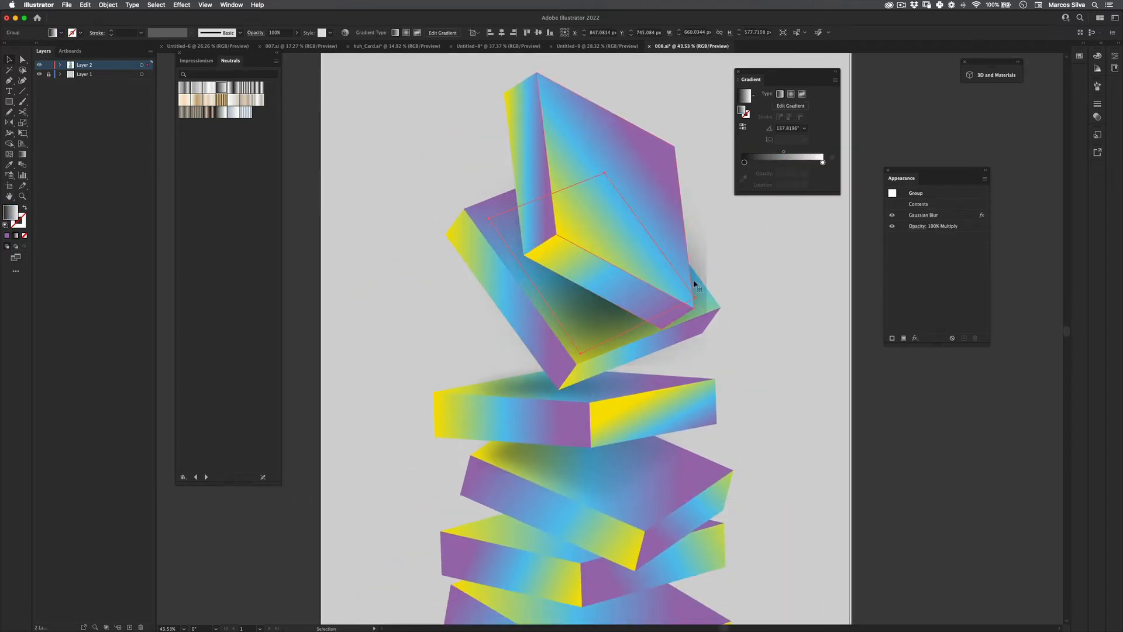
drag(694, 284, 701, 282)
click(924, 215)
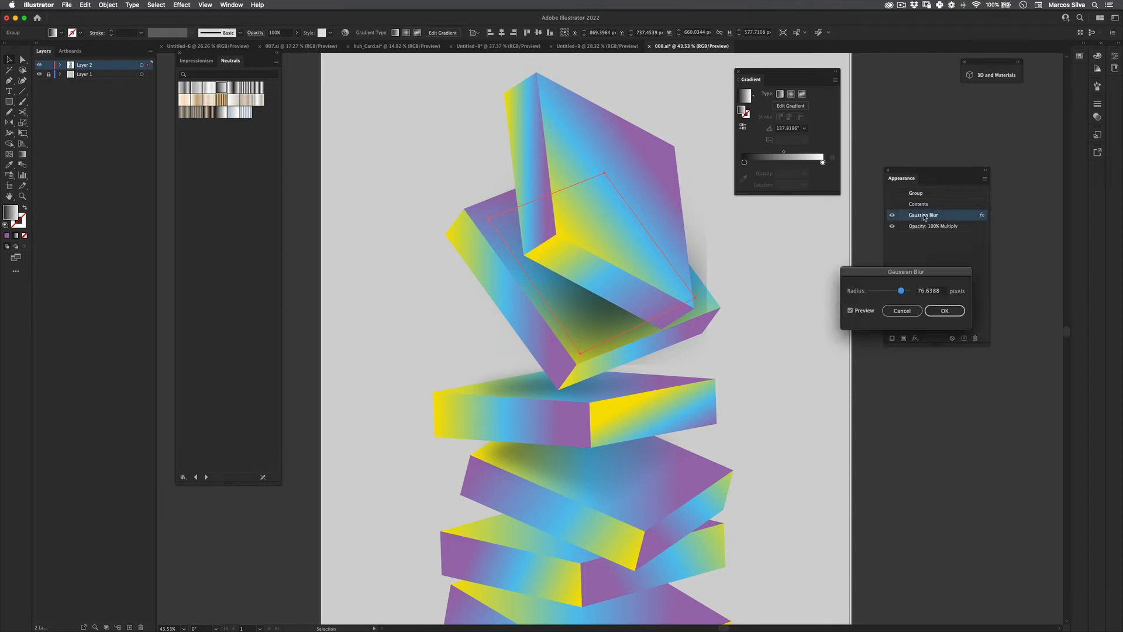
mouse_move(901, 290)
mouse_down()
mouse_move(884, 291)
mouse_move(893, 292)
mouse_up()
click(943, 312)
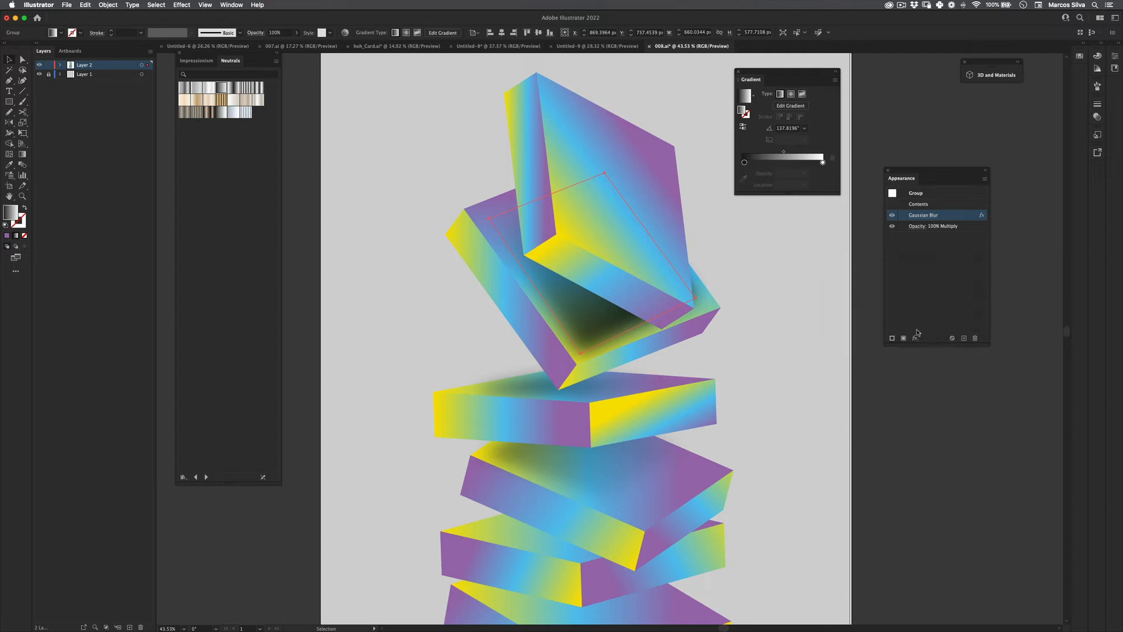
- Lower the opacity of the second slab's shadow to 47% and deselect it
click(297, 33)
mouse_move(299, 45)
mouse_down()
mouse_move(269, 44)
mouse_move(280, 46)
mouse_up()
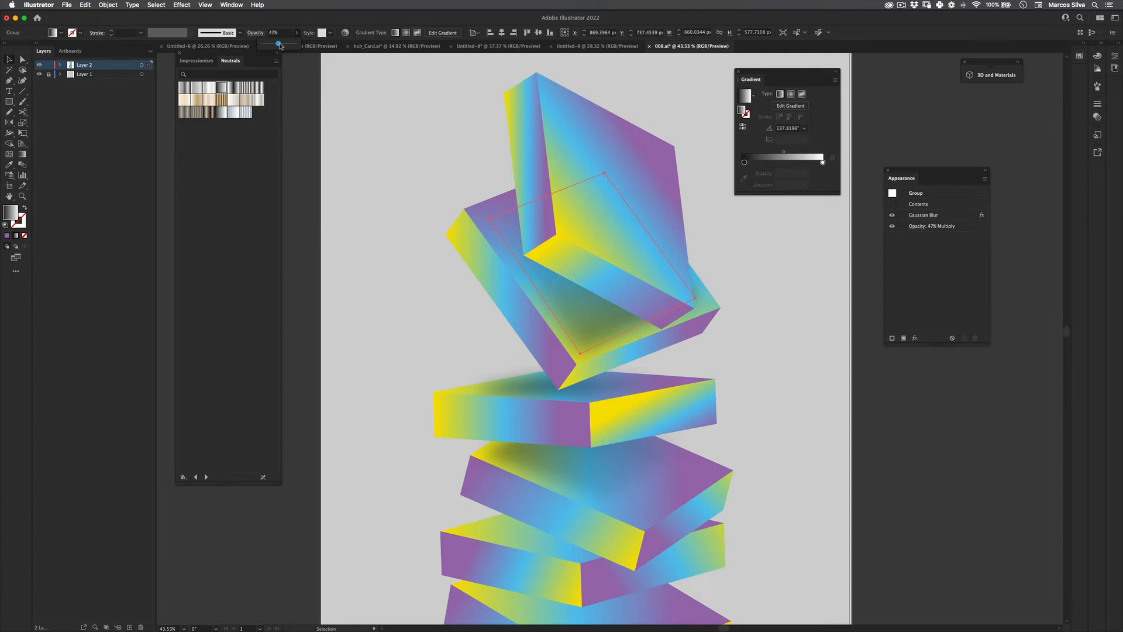
click(392, 170)
drag(580, 319, 525, 326)
mouse_move(610, 369)
mouse_down()
mouse_move(513, 289)
mouse_move(555, 346)
mouse_move(610, 364)
mouse_up()
drag(510, 402, 537, 360)
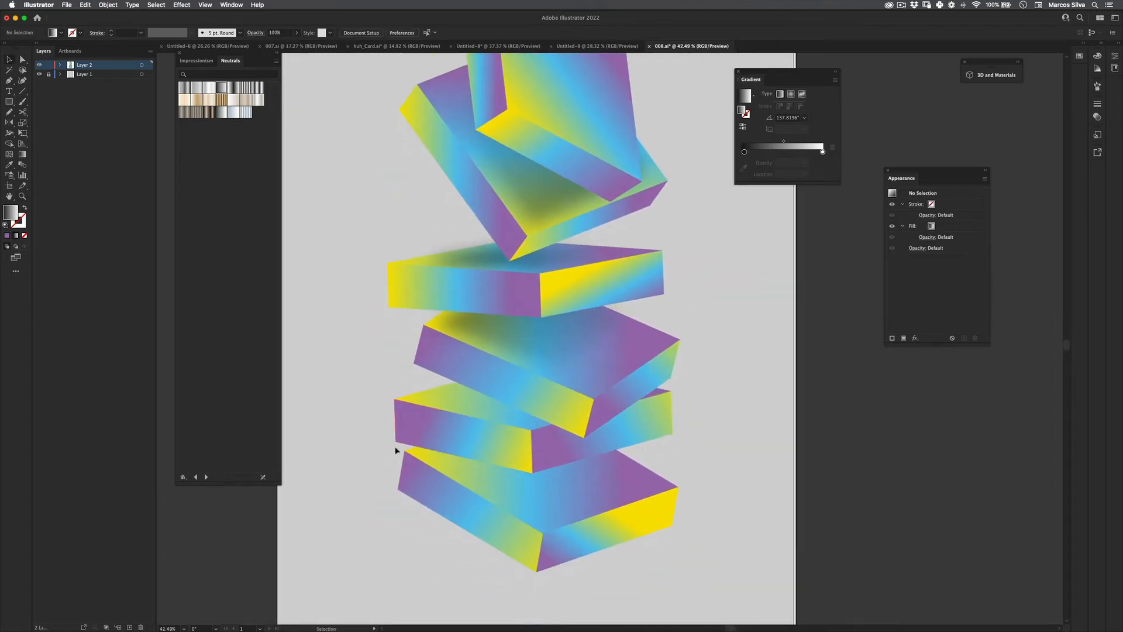
drag(396, 450, 438, 482)
click(504, 437)
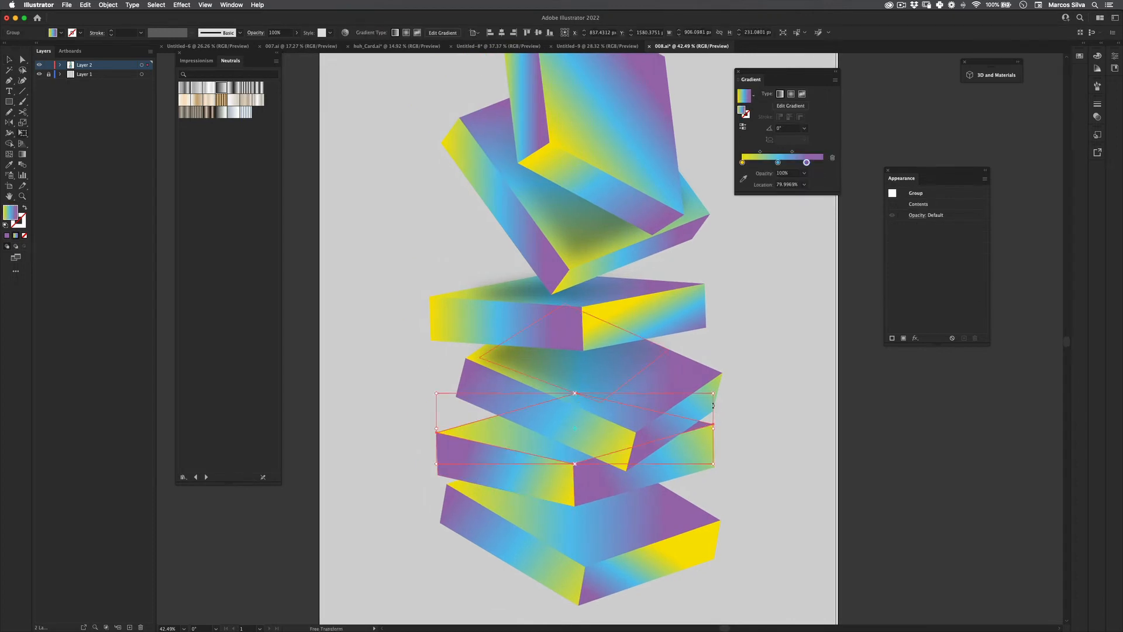
key(c)
click(636, 446)
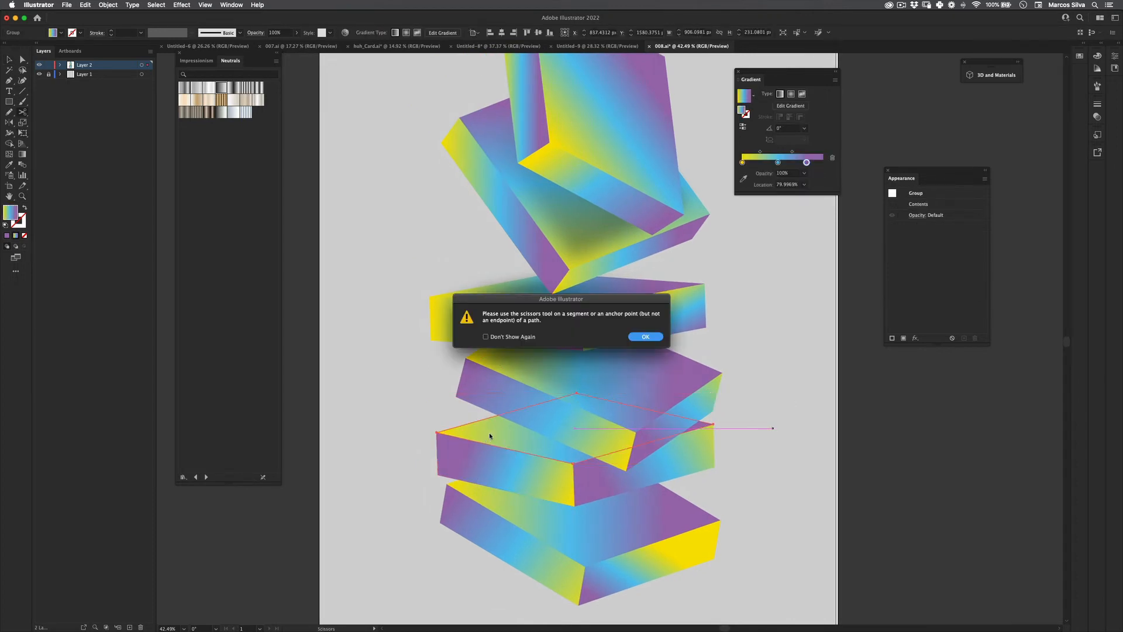
key(Return)
key(v)
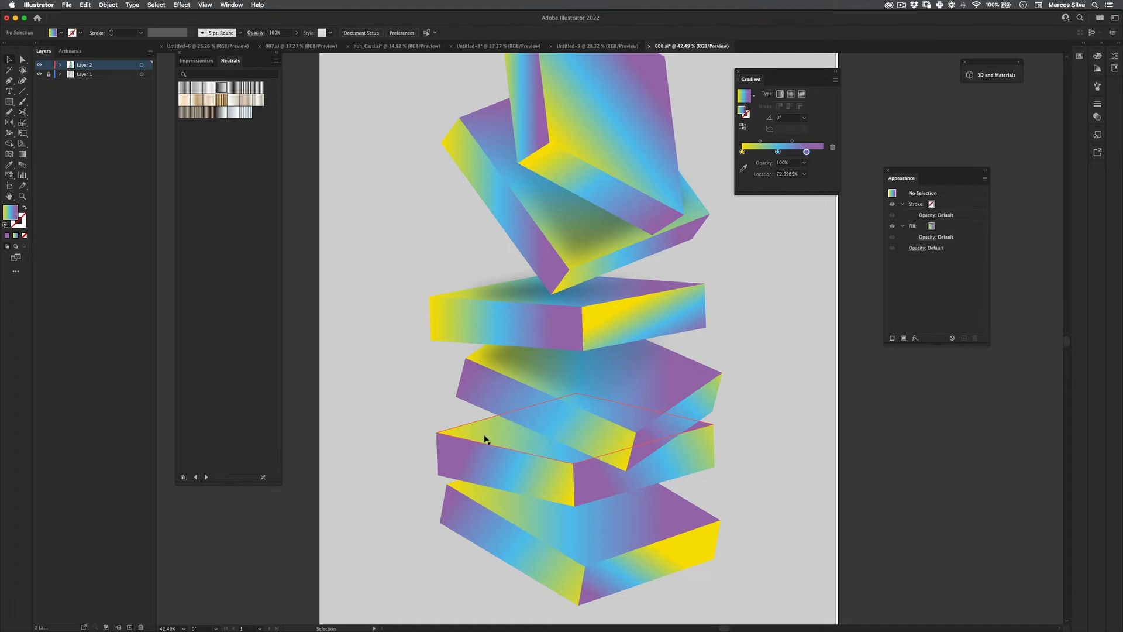
- Make a copy of the fifth slab's top face and scale it about its centre to about 620 by 158 px
click(484, 439)
key(e)
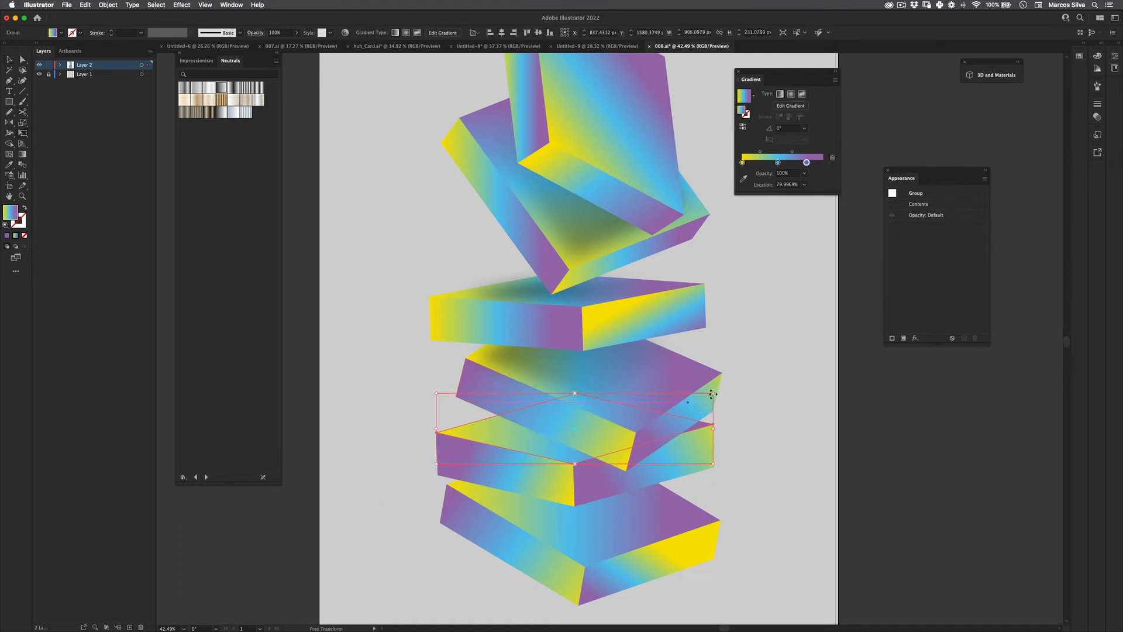
drag(711, 394, 661, 417)
- Fill the smaller copy on the fifth slab with the third slab shadow's gradient and apply a Gaussian Blur of about 27.4 px
key(i)
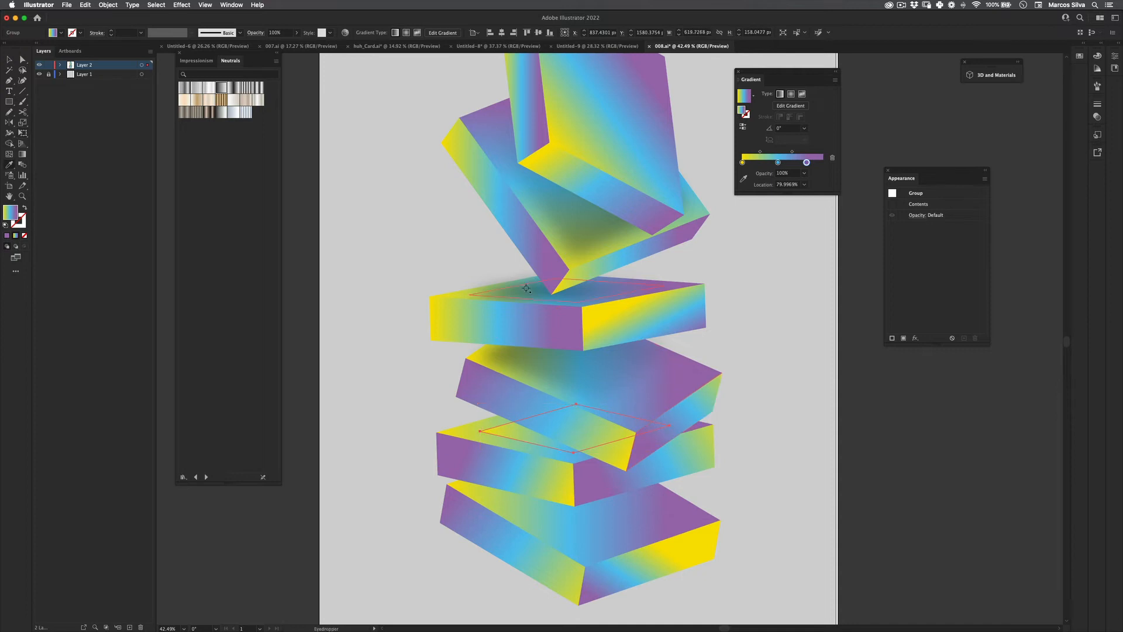
click(526, 287)
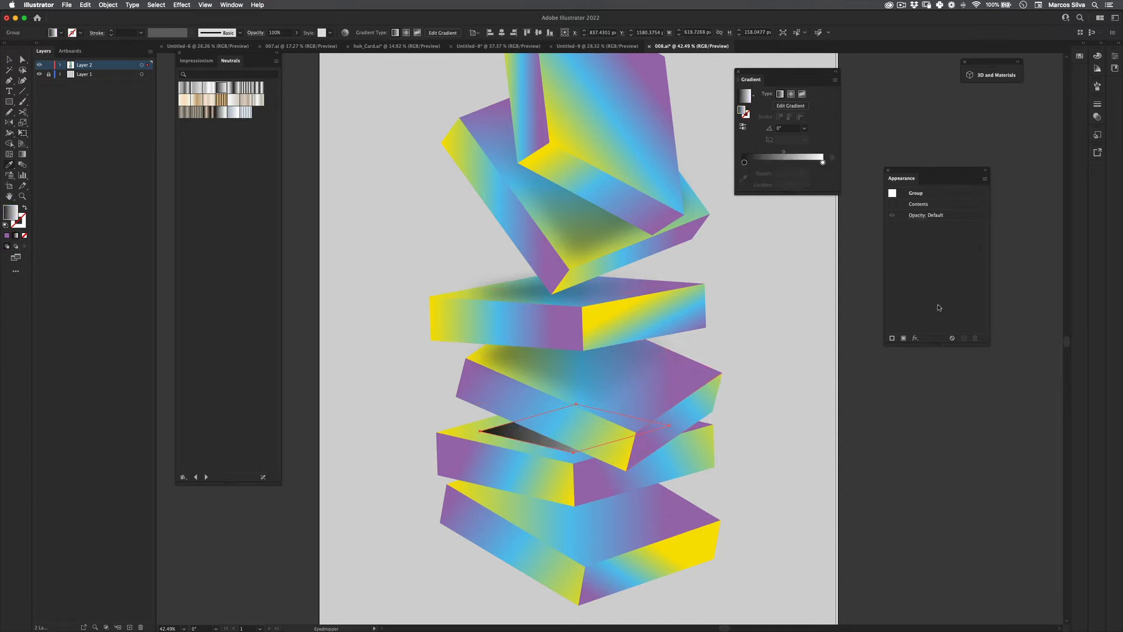
click(915, 338)
mouse_move(960, 468)
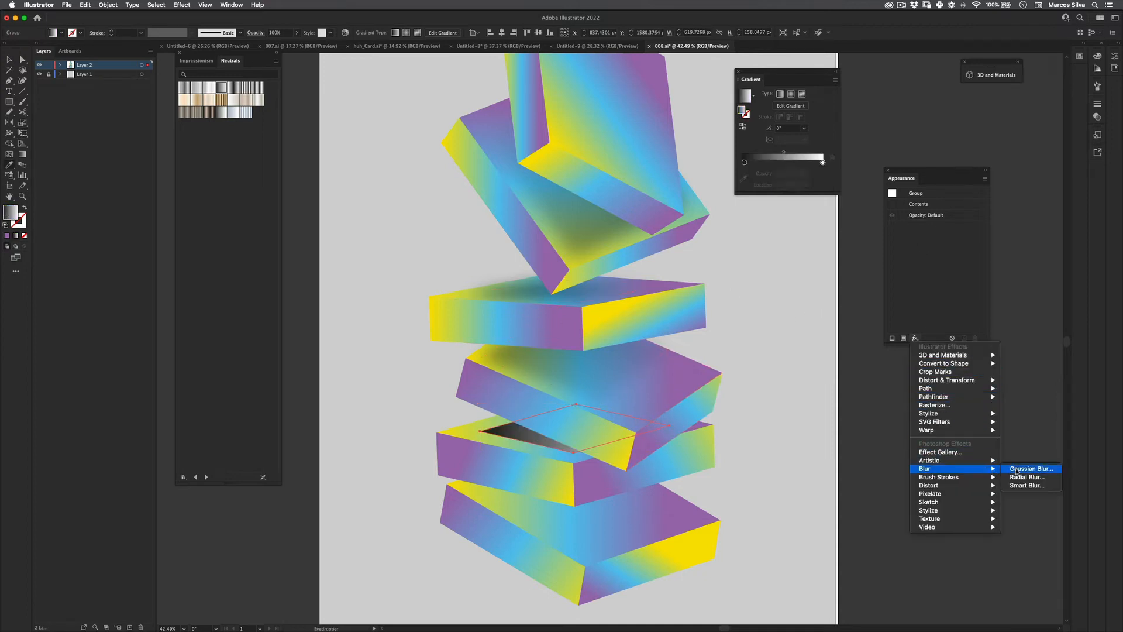
click(1031, 469)
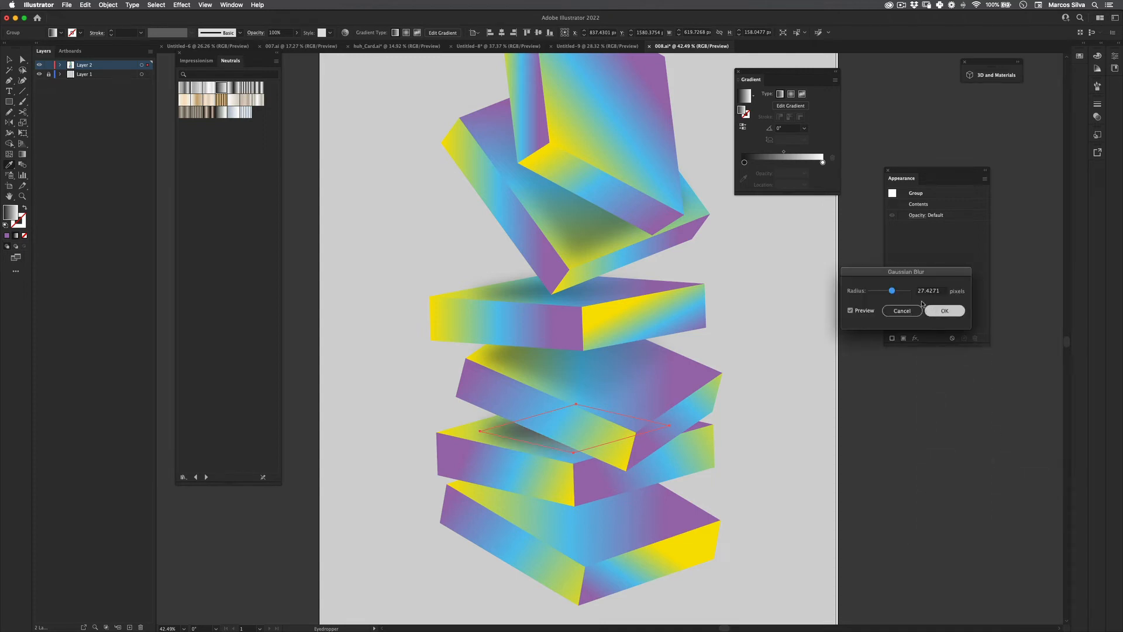
click(945, 311)
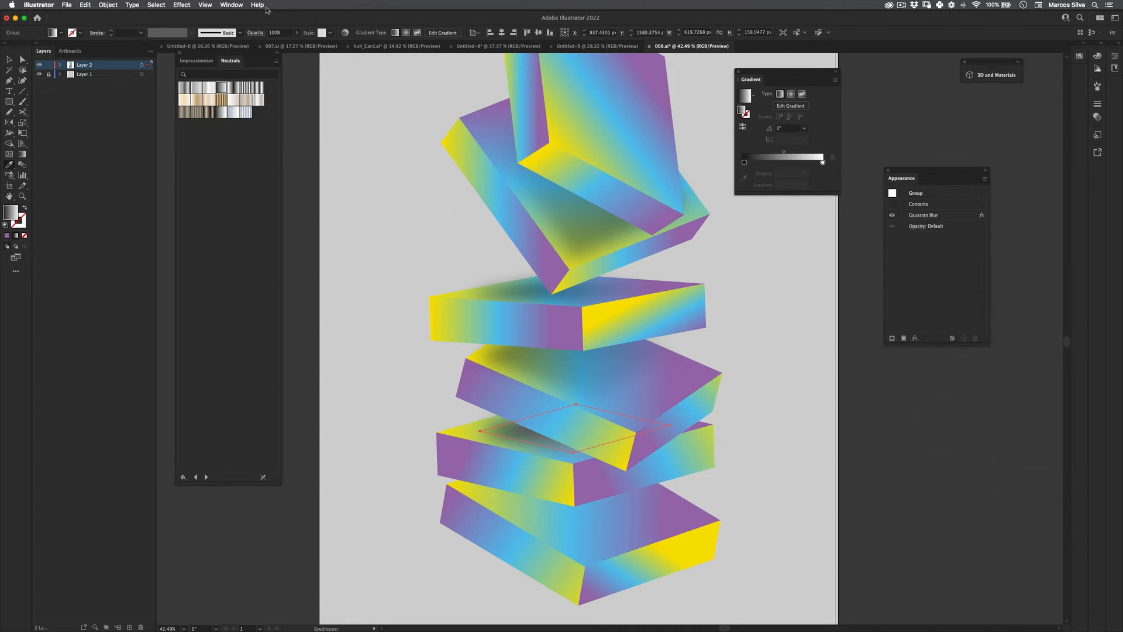
- Set the fifth slab's shadow to Multiply, sample the fourth slab shadow's appearance for 45% opacity, and deselect it
click(255, 32)
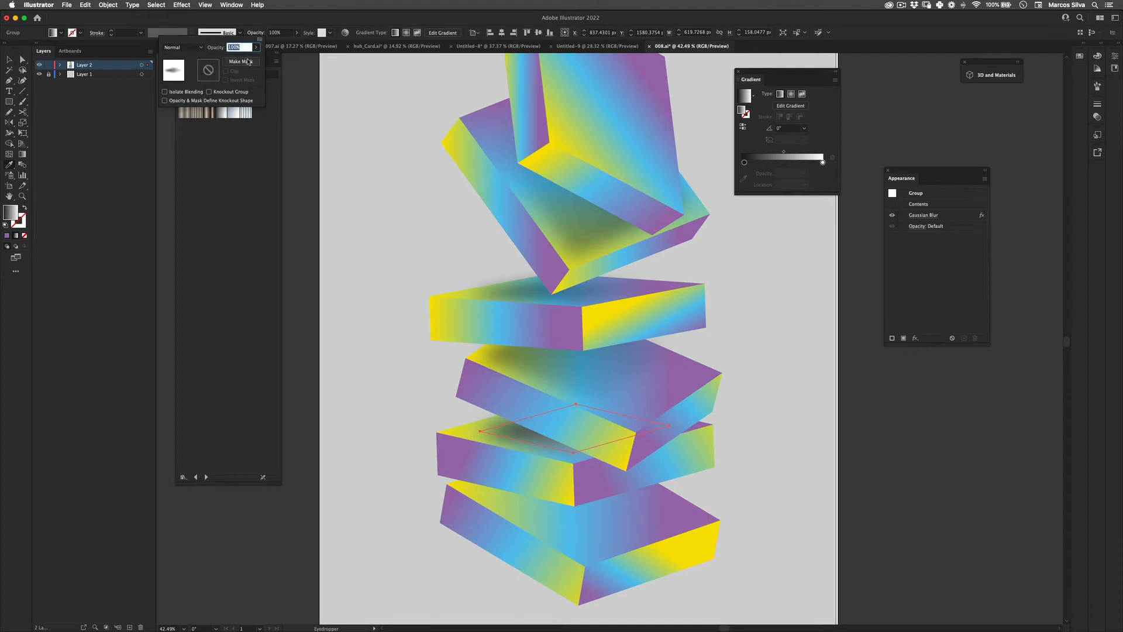
click(184, 47)
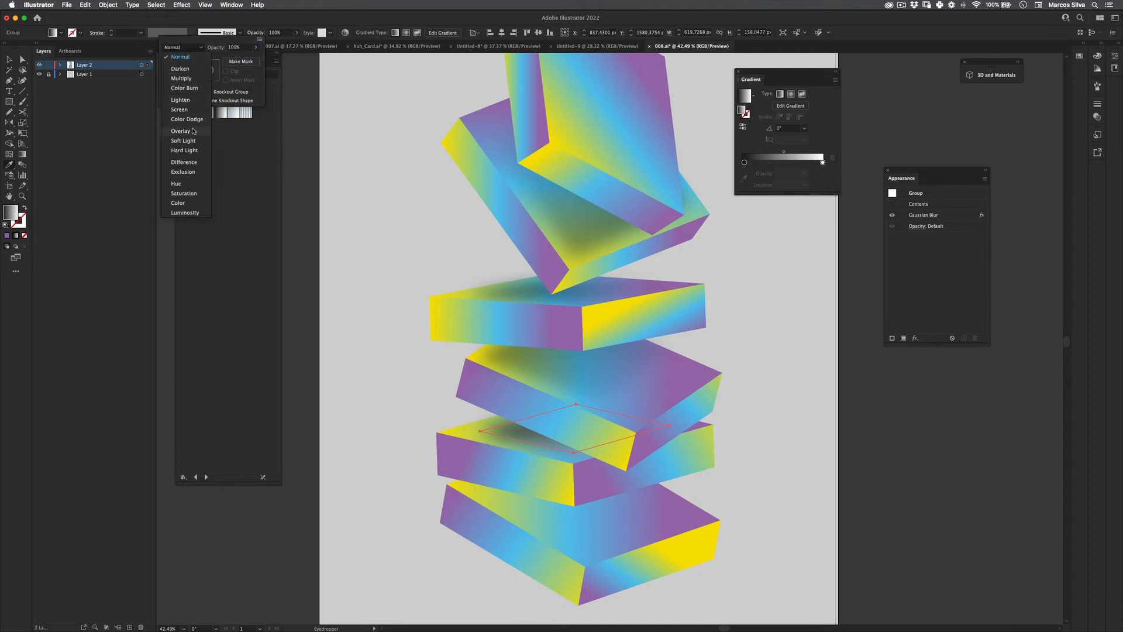
click(191, 79)
click(431, 548)
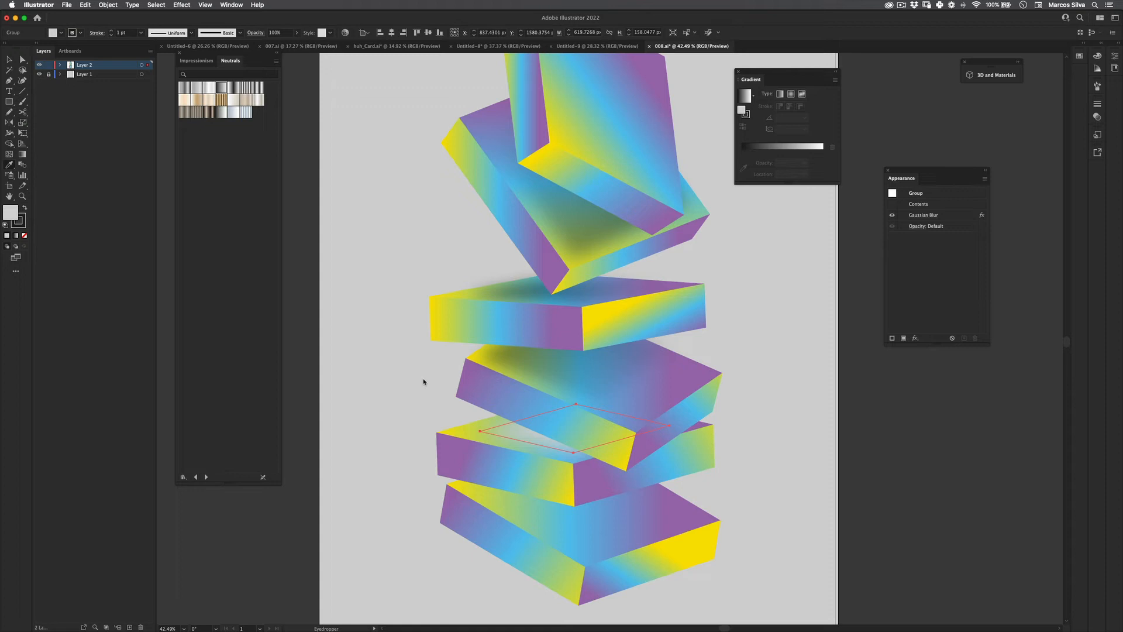
click(592, 348)
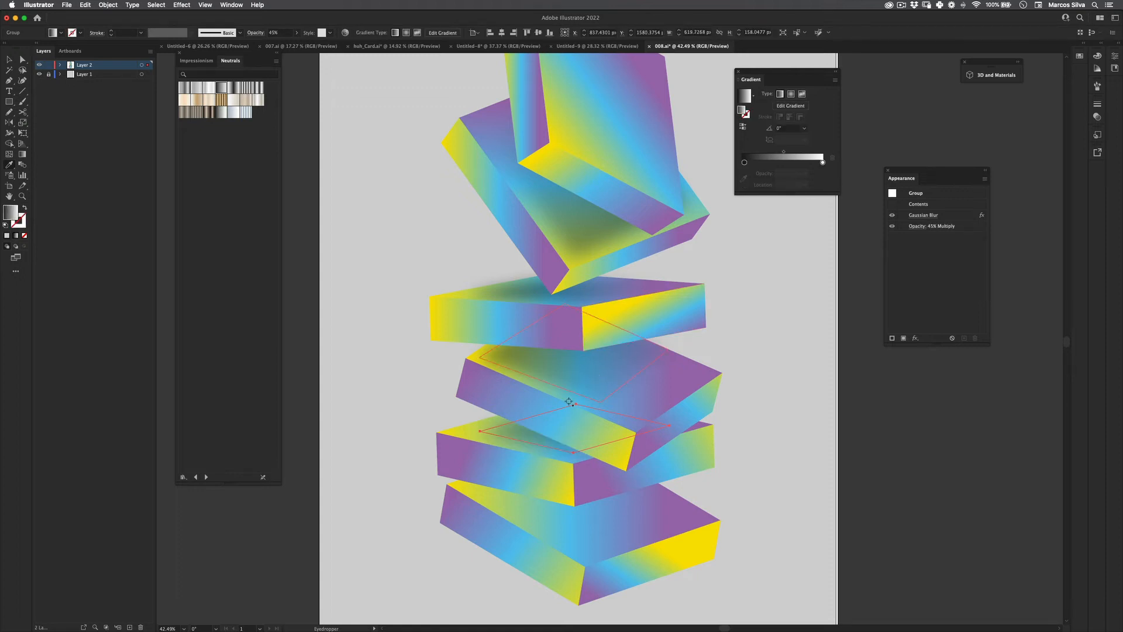
key(v)
click(378, 467)
- Make a copy of the bottom slab's top face and scale it about its centre to about 598 by 283 px
drag(681, 404, 592, 386)
key(p)
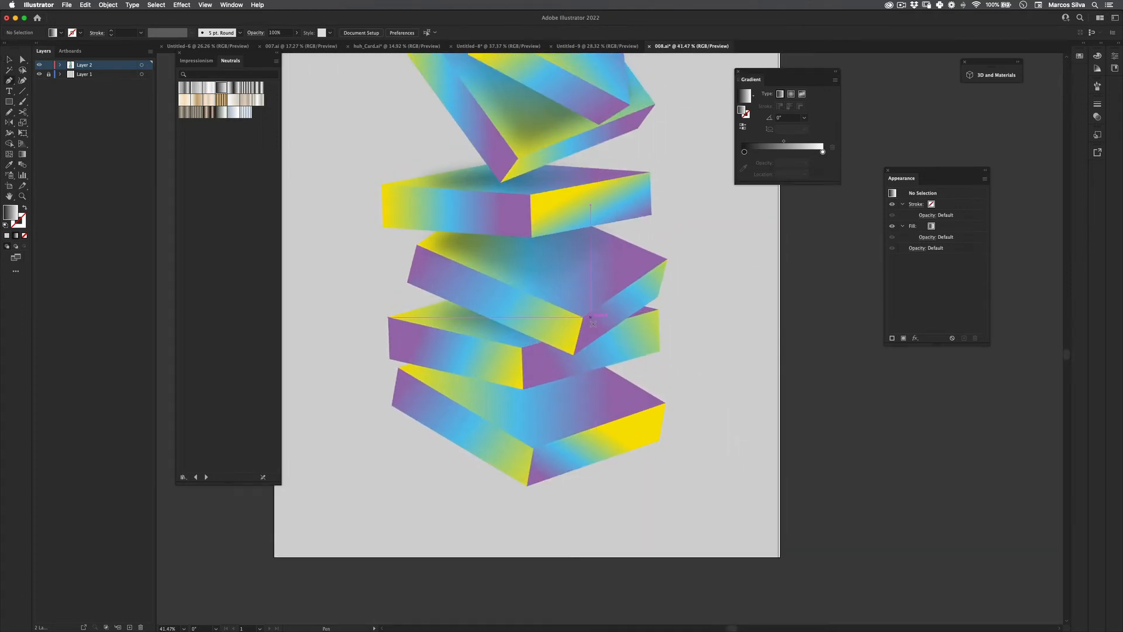
key(v)
click(478, 404)
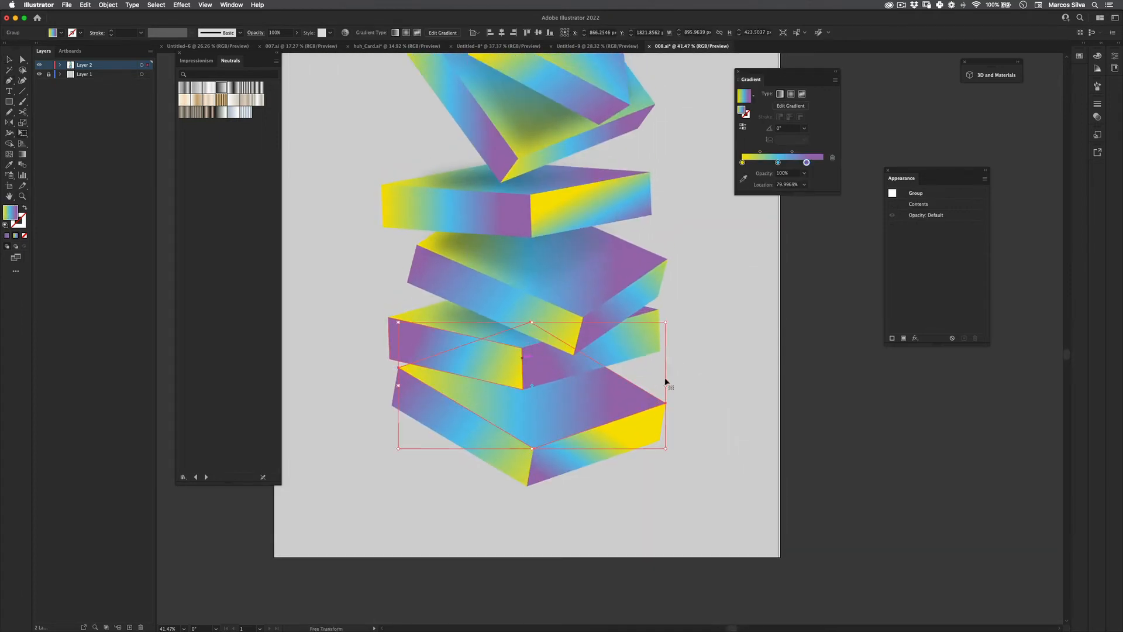
drag(662, 323, 622, 344)
- Fill the smaller copy on the bottom slab with the fifth slab shadow's gradient and reapply the last Gaussian Blur
key(i)
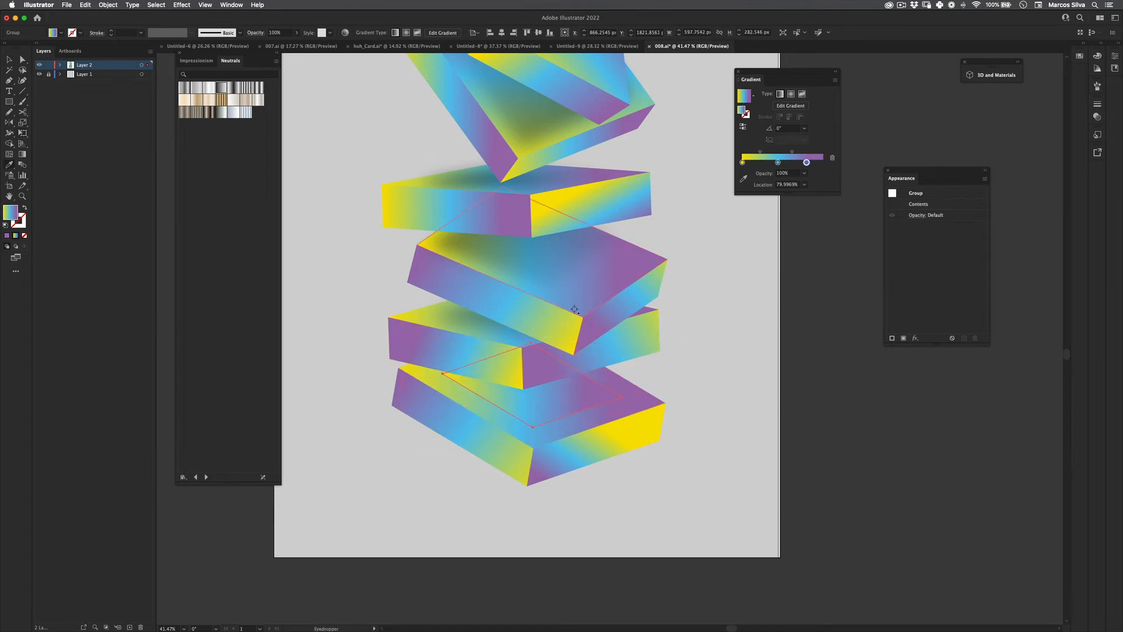
click(482, 327)
key(v)
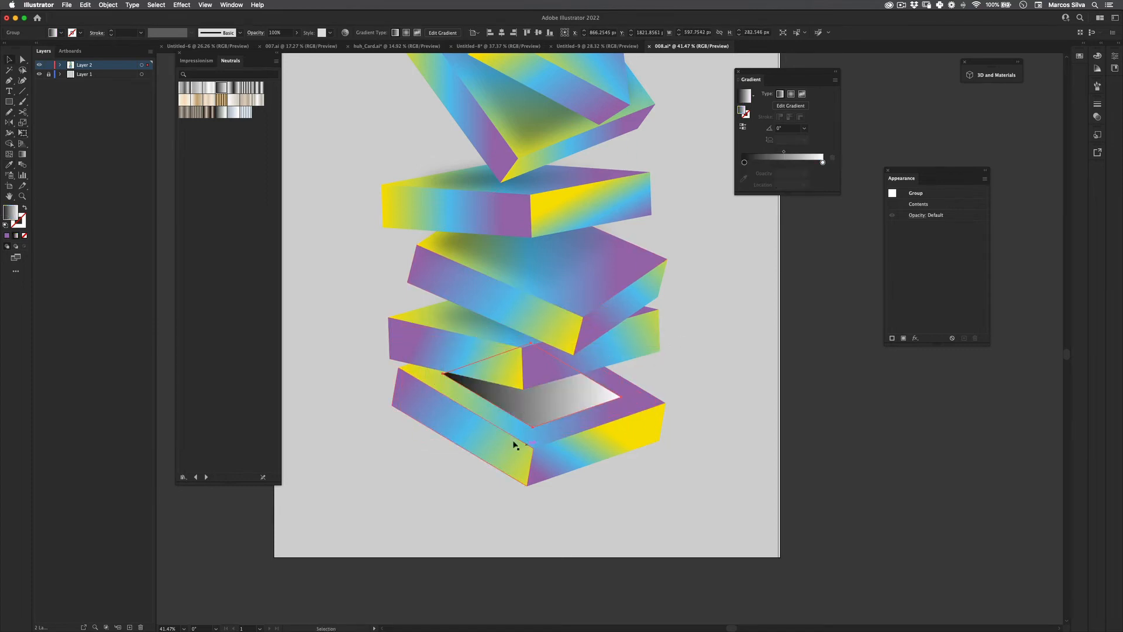
click(186, 4)
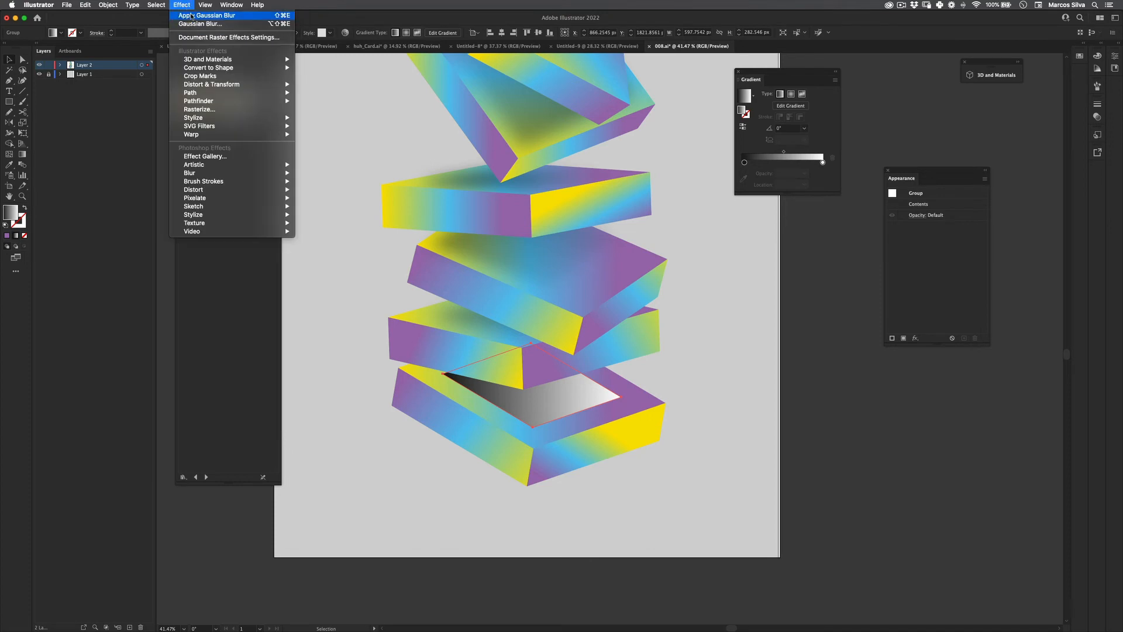
click(192, 16)
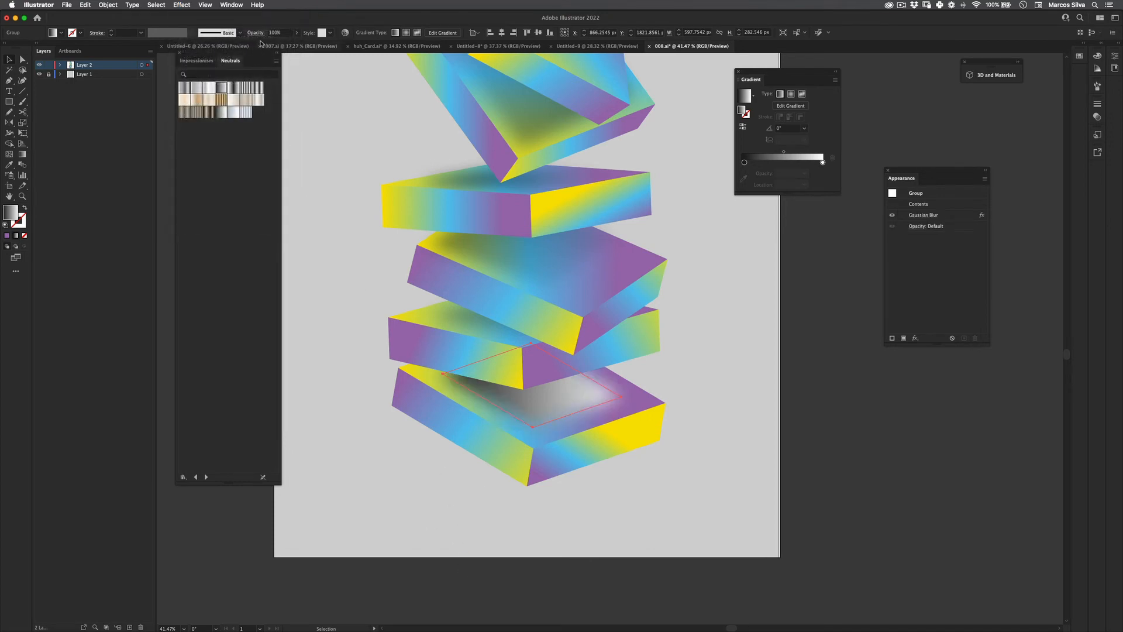
- Set the bottom slab's shadow to Multiply blending and deselect it
click(255, 33)
click(186, 48)
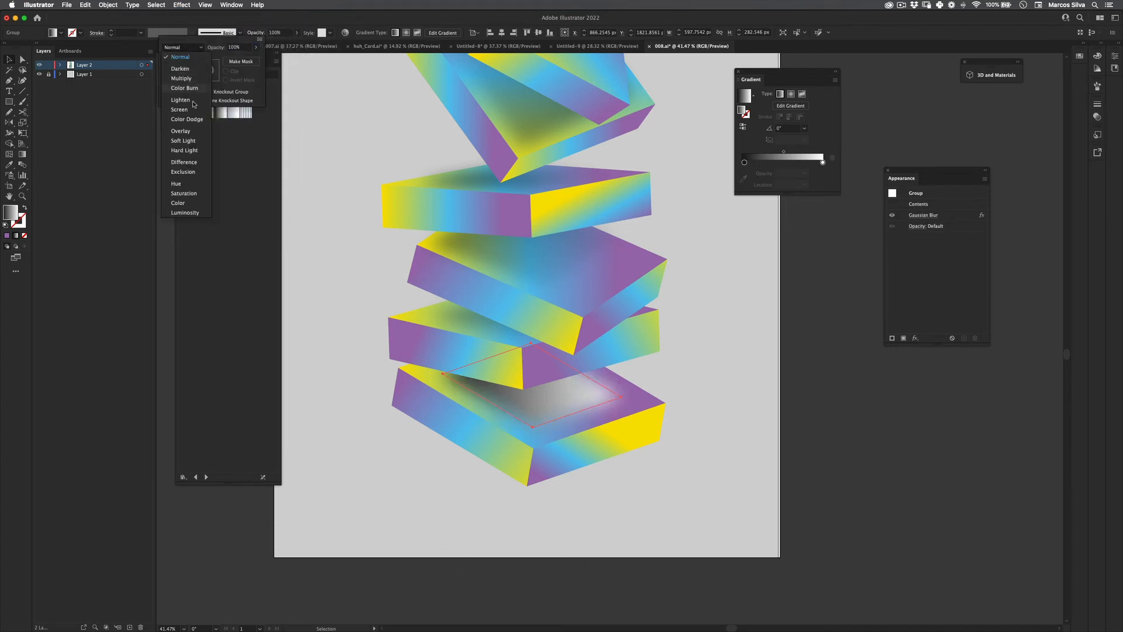
click(193, 81)
click(603, 582)
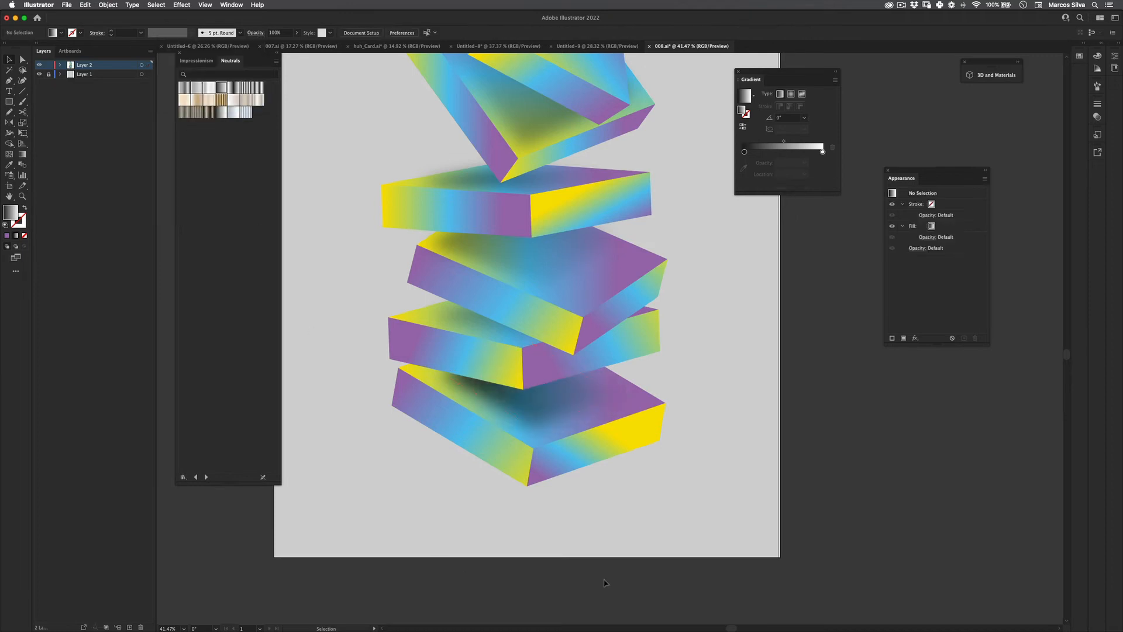
- Enlarge the bottom slab's shadow about its centre to about 739 by 349 px
click(501, 434)
shift+click(534, 420)
drag(600, 384, 465, 439)
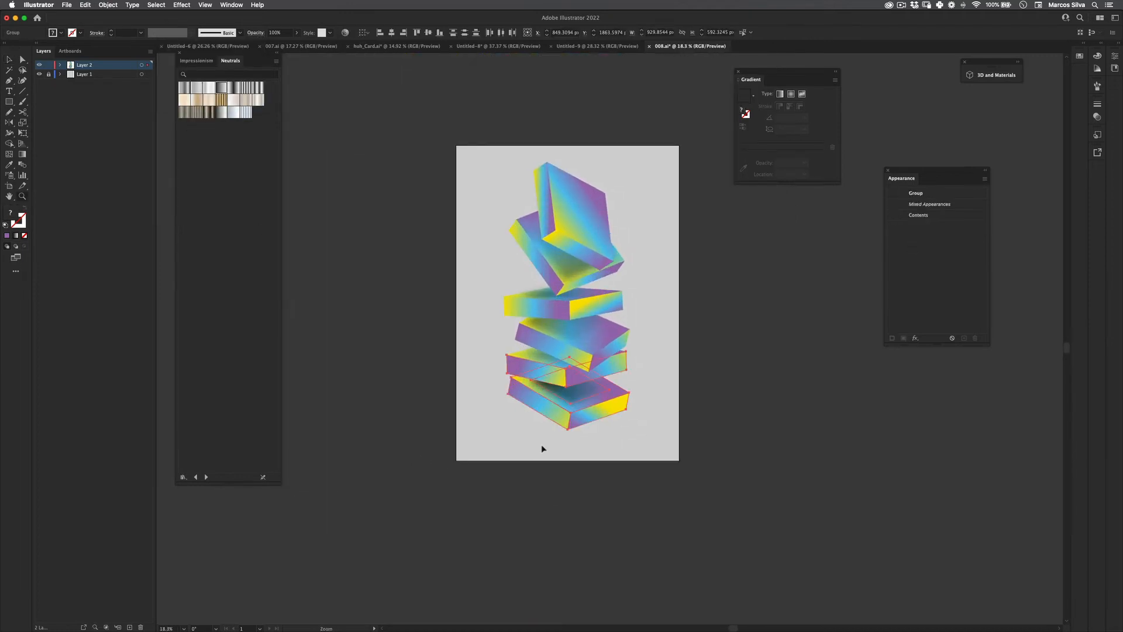
click(542, 445)
drag(579, 396, 714, 399)
click(542, 389)
key(e)
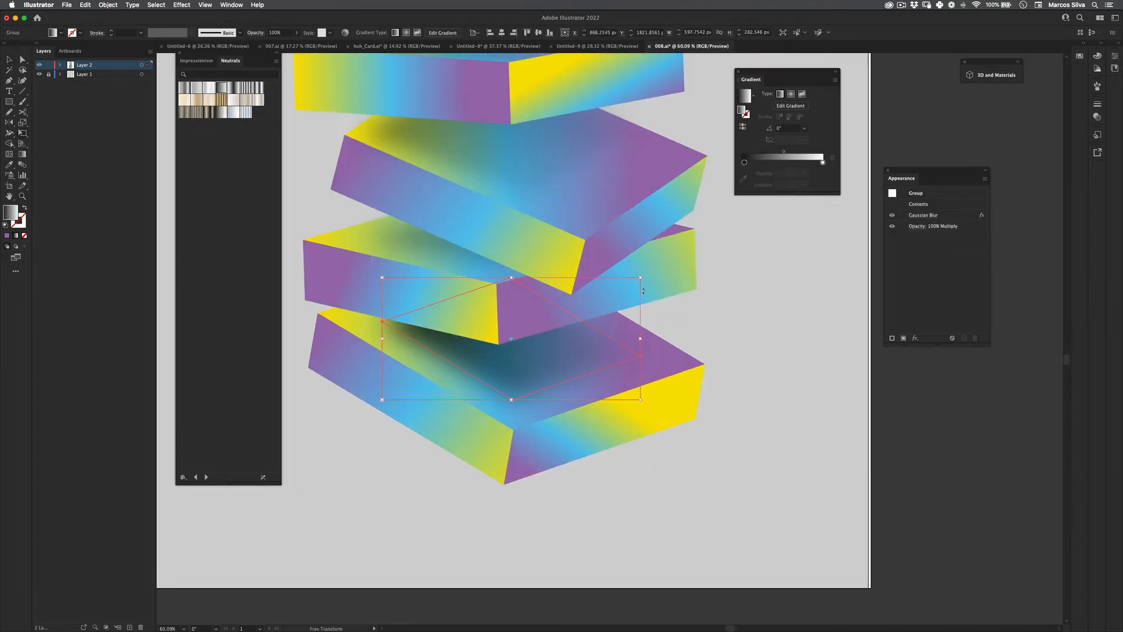
drag(641, 278, 672, 263)
key(v)
click(708, 289)
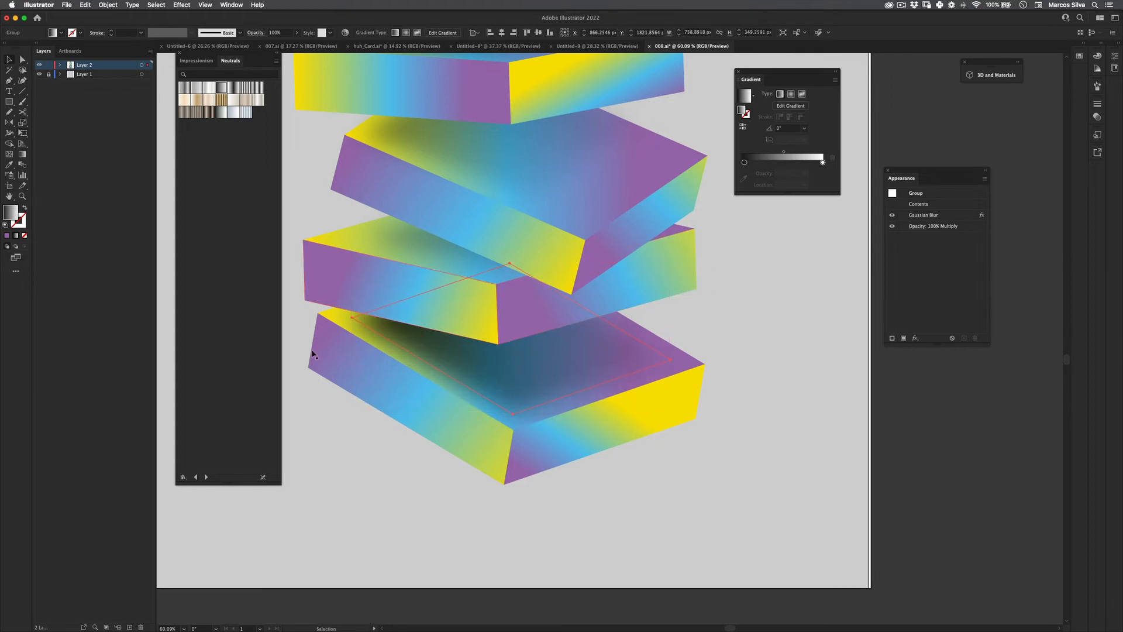
- Raise the opacity of the fourth slab's shadow to 83% and of the fifth slab's shadow to 76%
key(z)
drag(541, 419, 489, 434)
key(v)
click(519, 314)
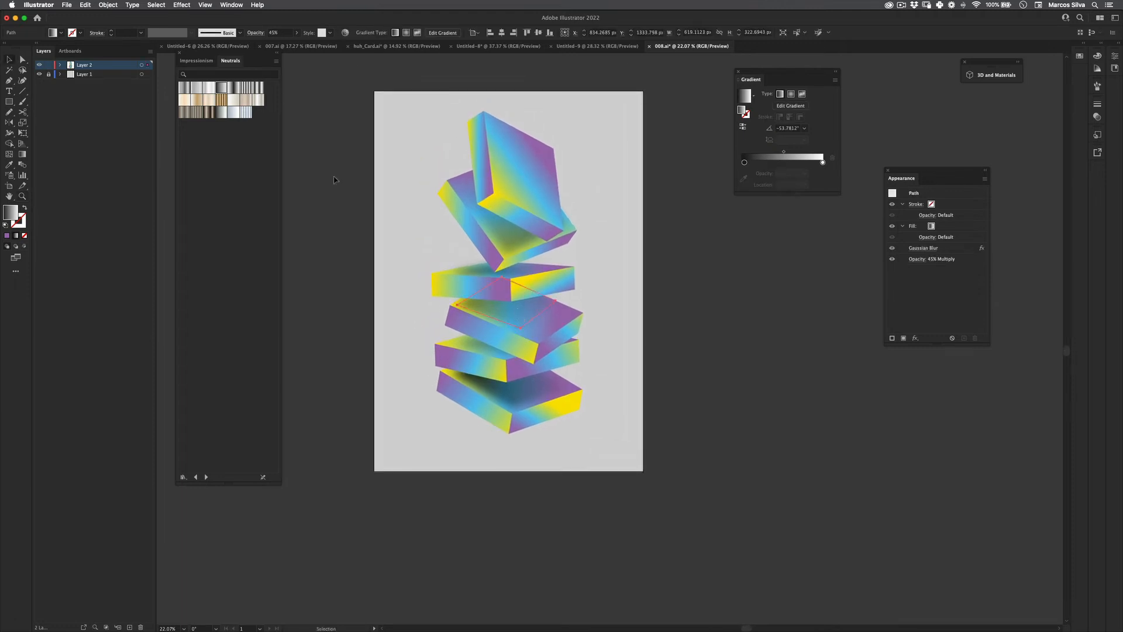
click(294, 34)
drag(290, 45, 289, 44)
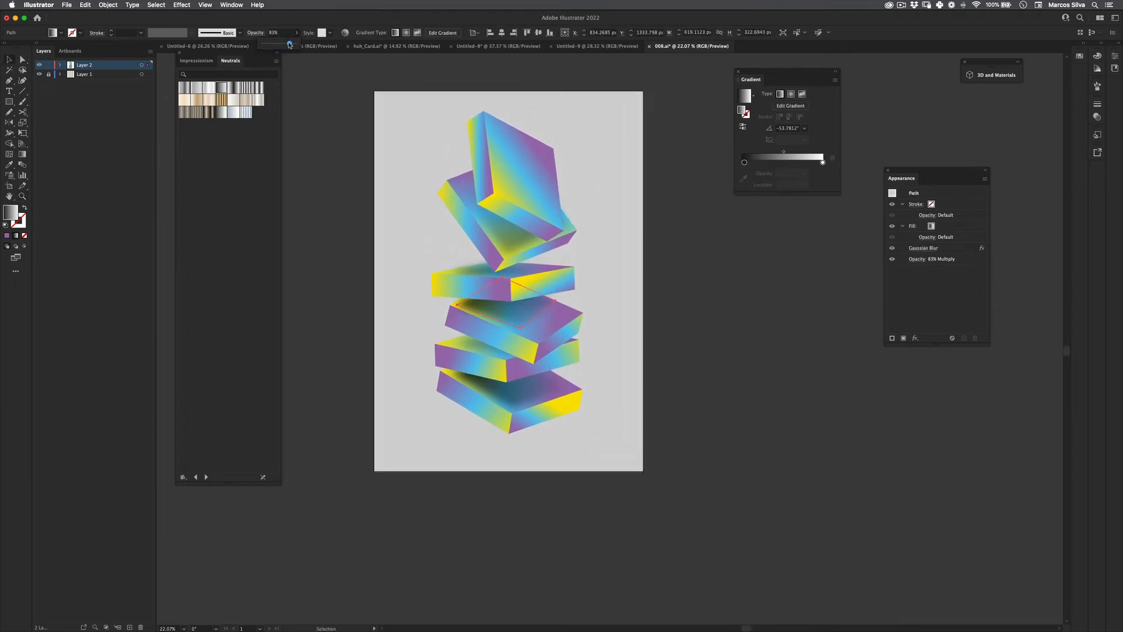
click(482, 344)
click(299, 33)
drag(285, 45, 288, 47)
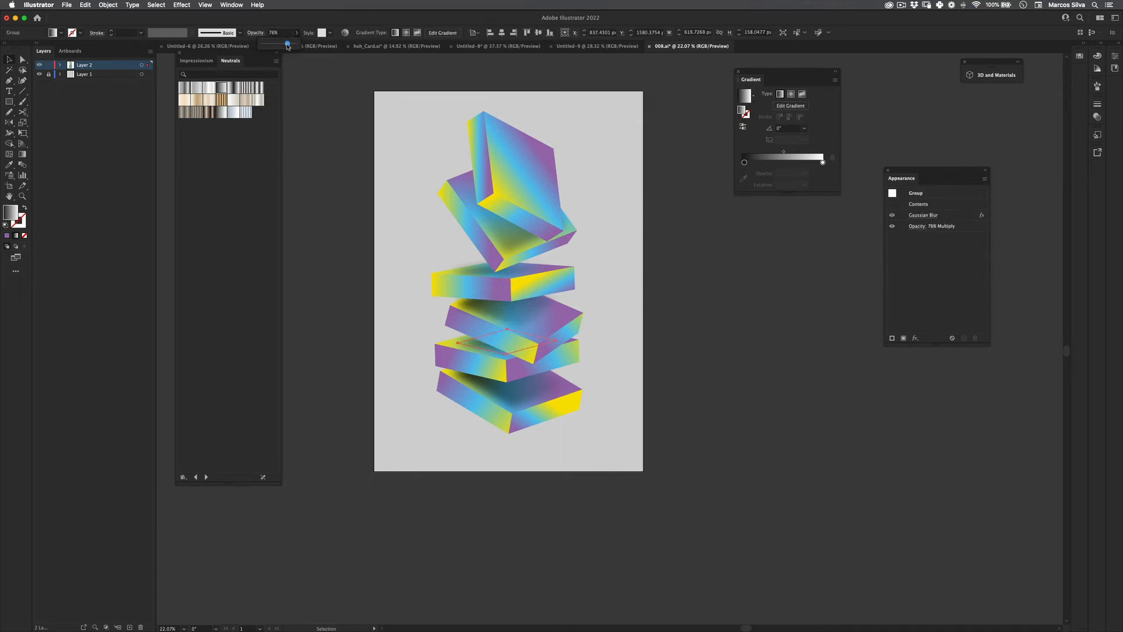
- Increase the opacity of the third and second slabs' shadows so they look darker, and clear the selection
click(462, 273)
click(297, 33)
drag(288, 45, 293, 46)
click(534, 466)
click(504, 226)
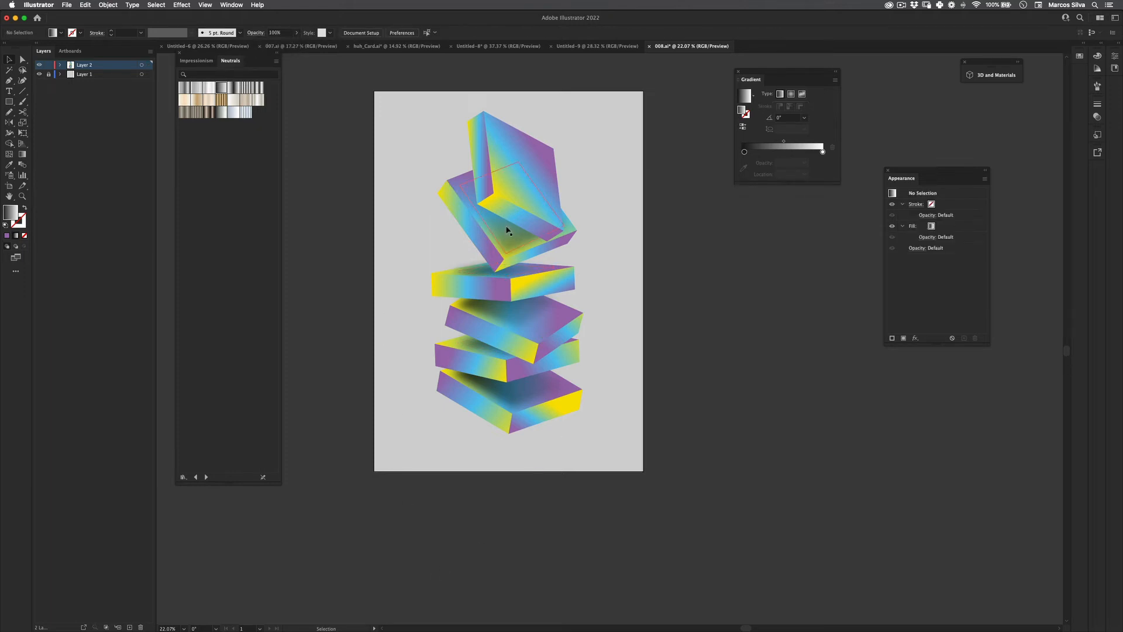
click(296, 32)
drag(283, 46, 287, 46)
click(430, 448)
click(720, 244)
- Draw a circle about 178 px in diameter above the yellow end of the third slab
key(z)
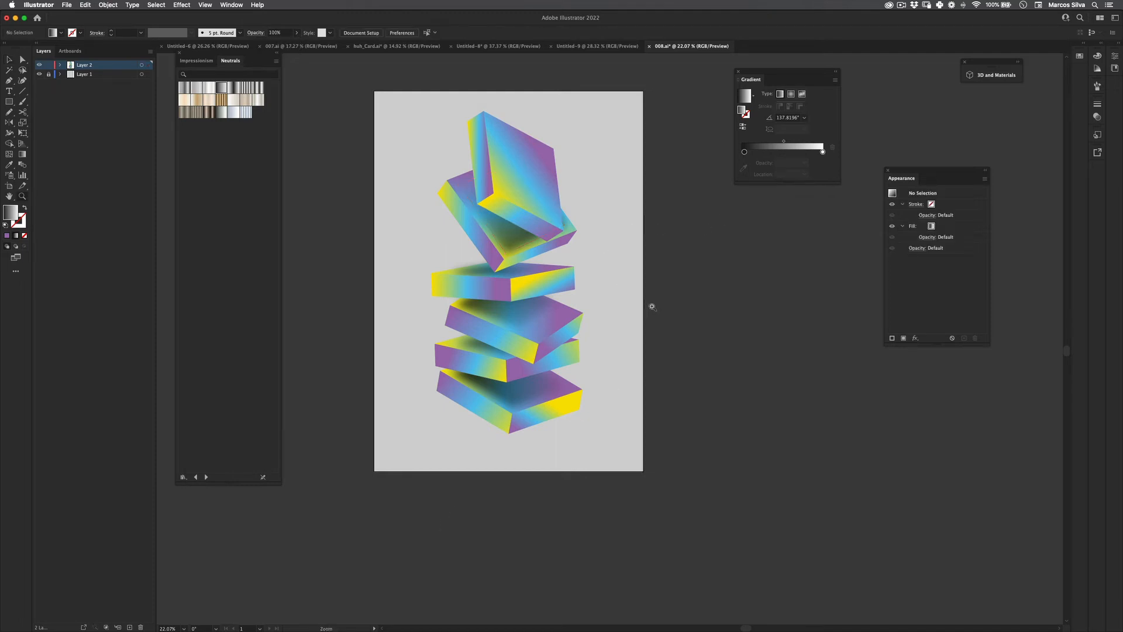
drag(501, 224, 559, 201)
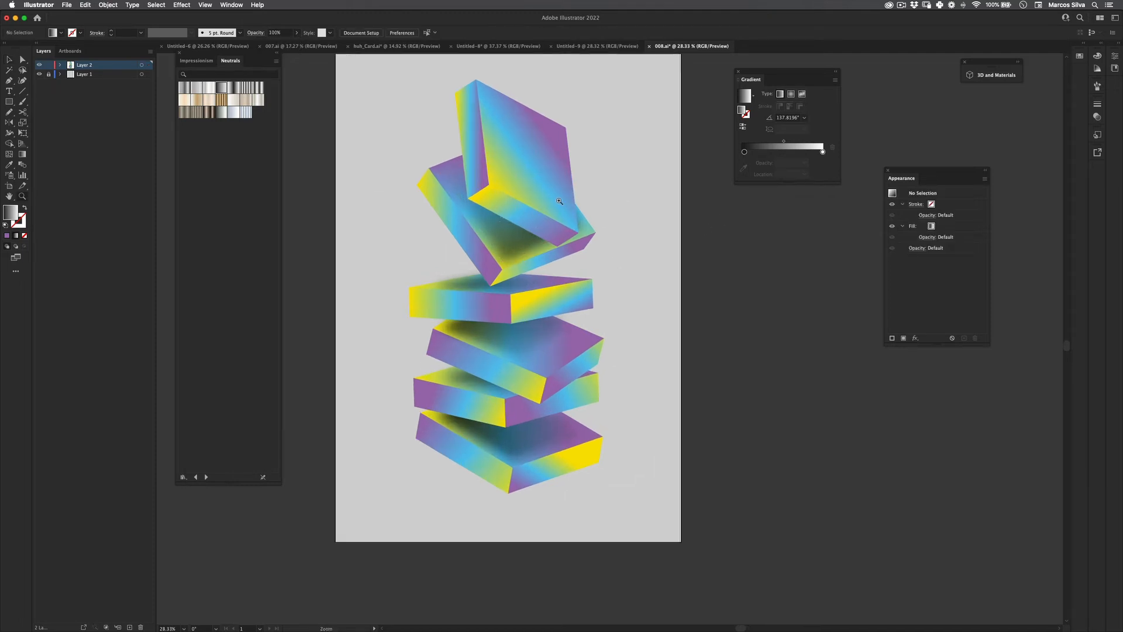
drag(458, 295, 607, 291)
key(l)
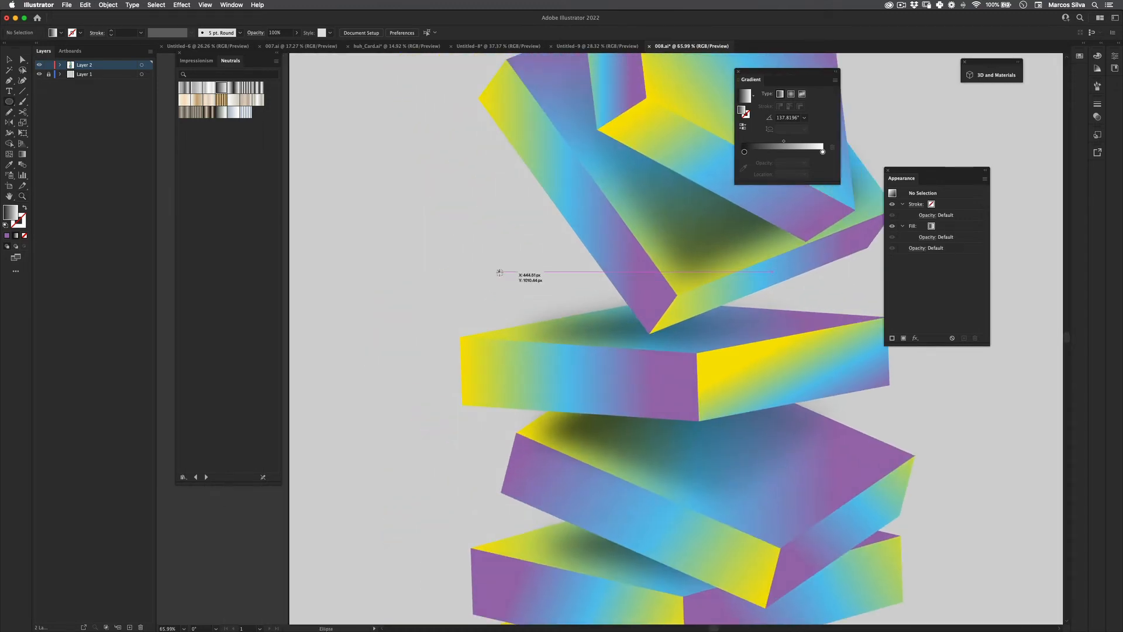
mouse_move(500, 266)
mouse_down()
mouse_move(540, 224)
mouse_move(424, 356)
mouse_move(532, 216)
mouse_move(512, 283)
mouse_up()
key(z)
key(v)
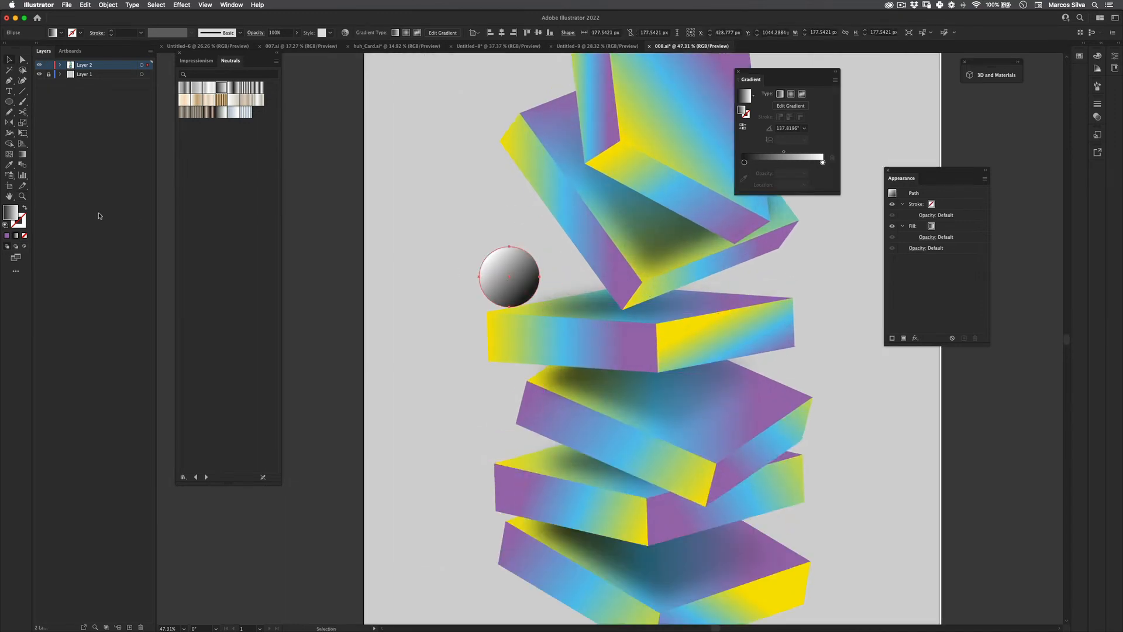
- Fill the circle with the slabs' yellow-blue-purple gradient at an angle and seat it on the third slab's yellow end
click(23, 155)
drag(479, 201, 542, 356)
key(i)
click(583, 222)
drag(565, 326, 459, 380)
click(458, 409)
drag(540, 314, 499, 305)
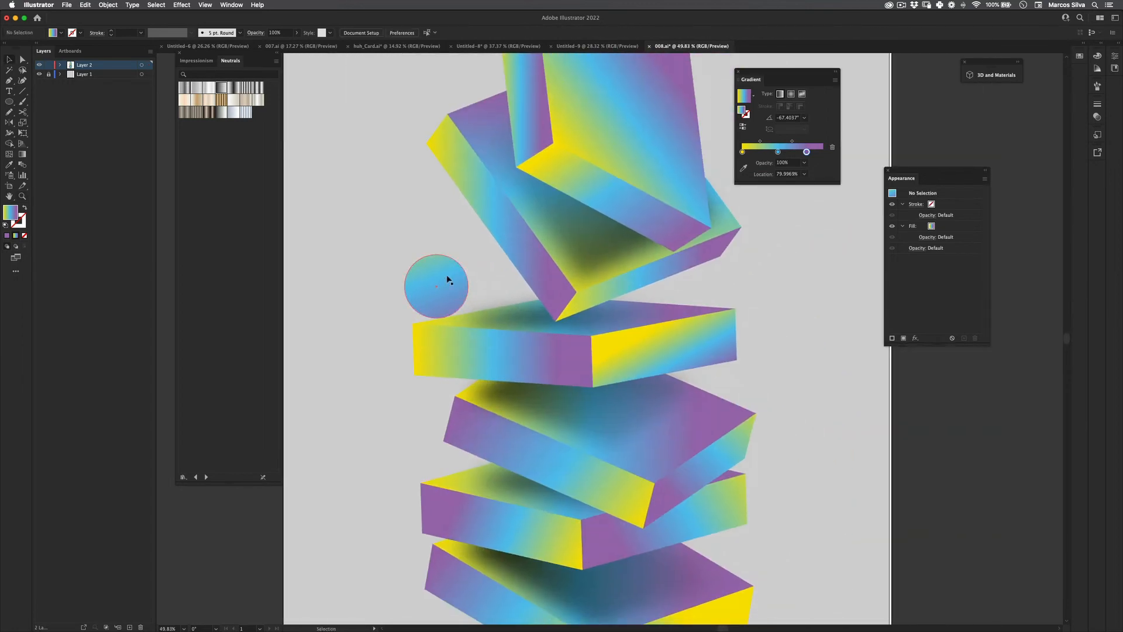
click(434, 280)
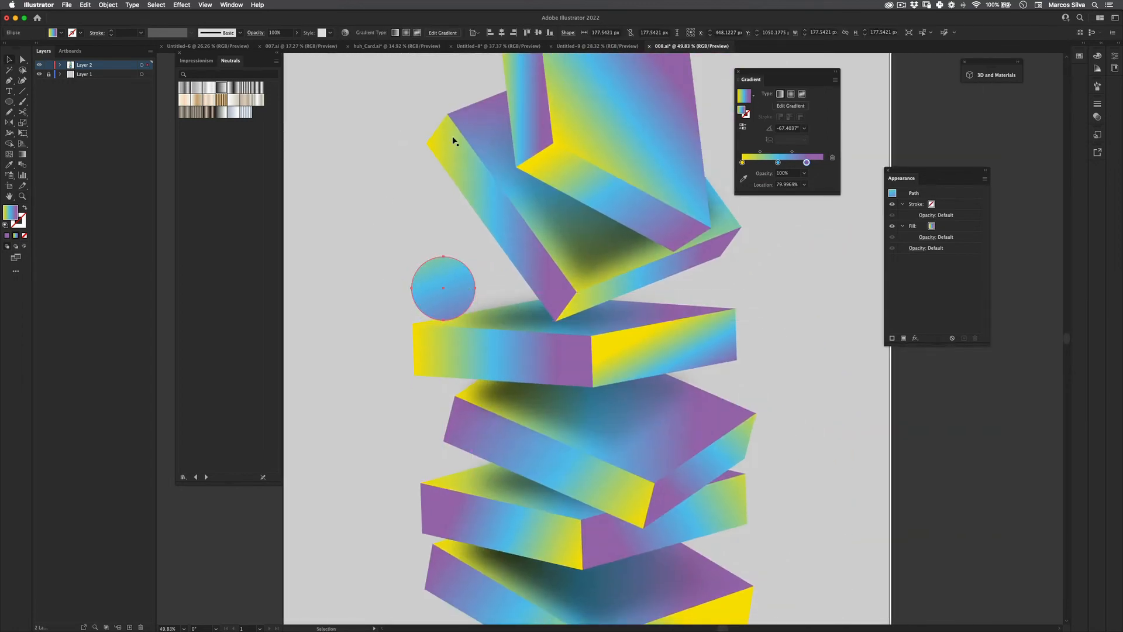
- Change the circle's fill to a freeform gradient with colour points and deselect it
click(790, 94)
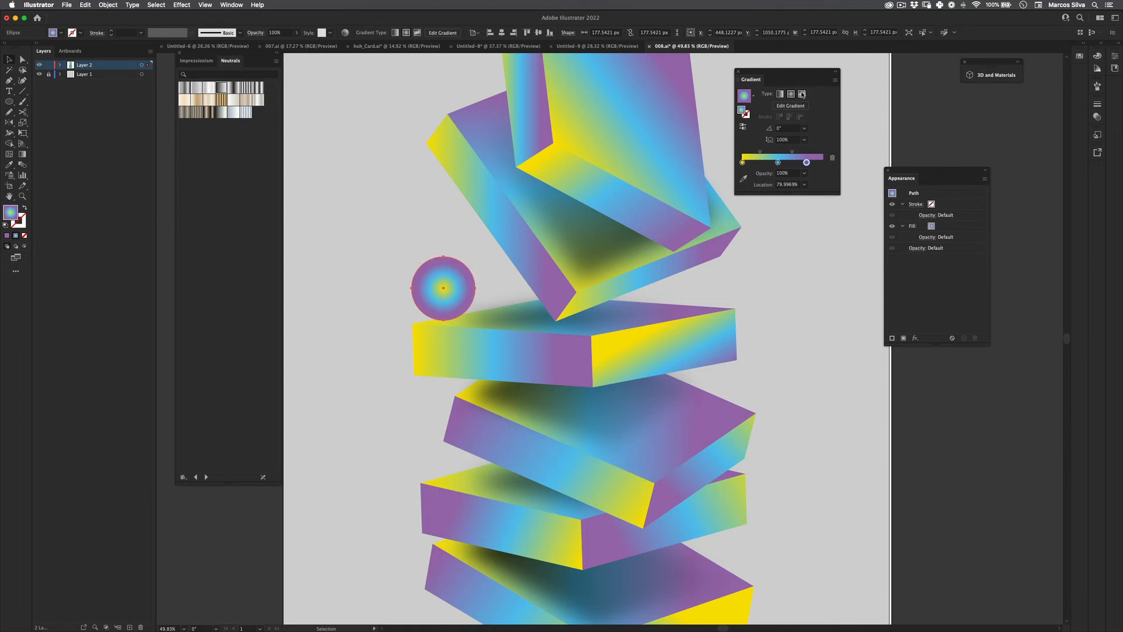
click(803, 94)
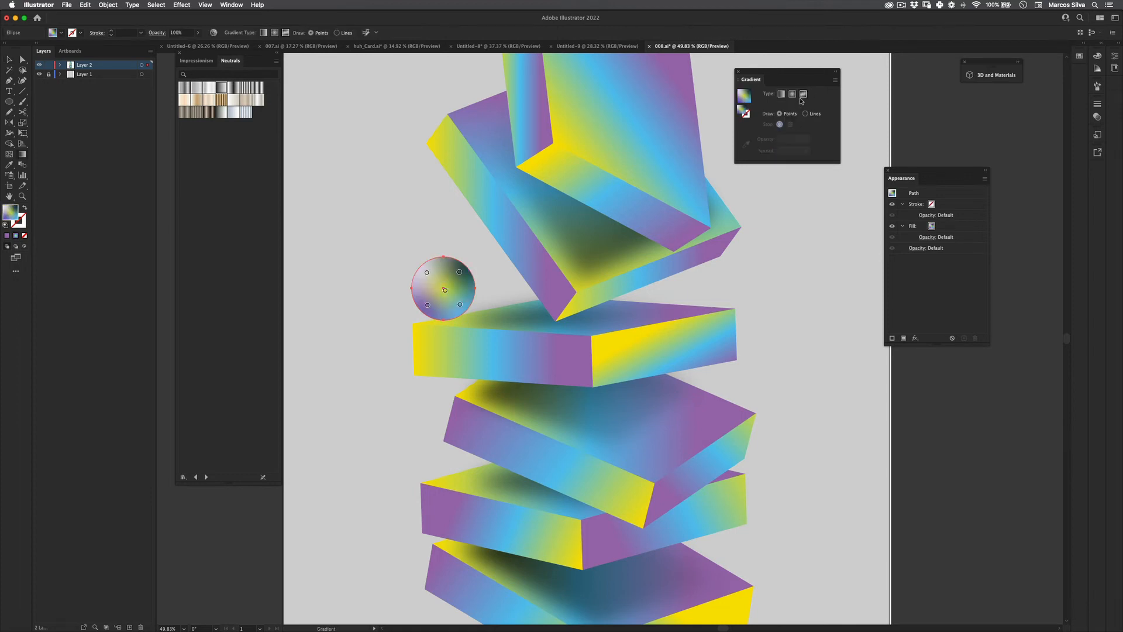
click(361, 366)
- Try to move the gradient circle to the top slab's outer purple corner, and undo the move
key(z)
drag(514, 293, 608, 110)
key(v)
drag(620, 140, 635, 268)
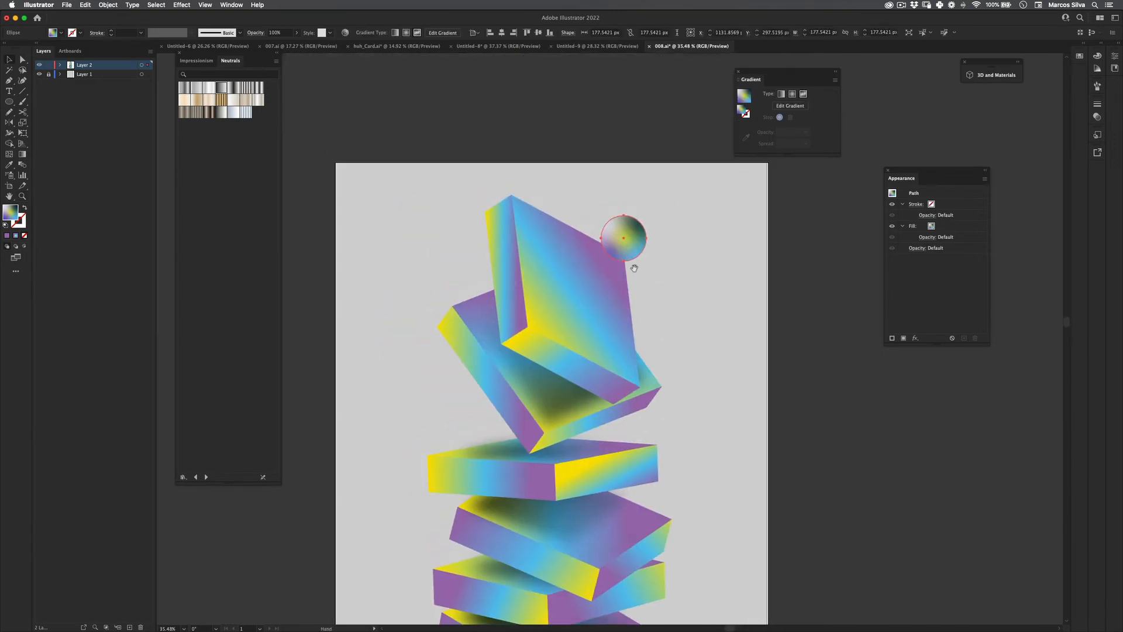
key(super+z)
- Place a copy of the gradient circle on the second slab's upper end and bring the top slab in front of it
drag(451, 434, 496, 300)
scroll(496, 299, up, 3)
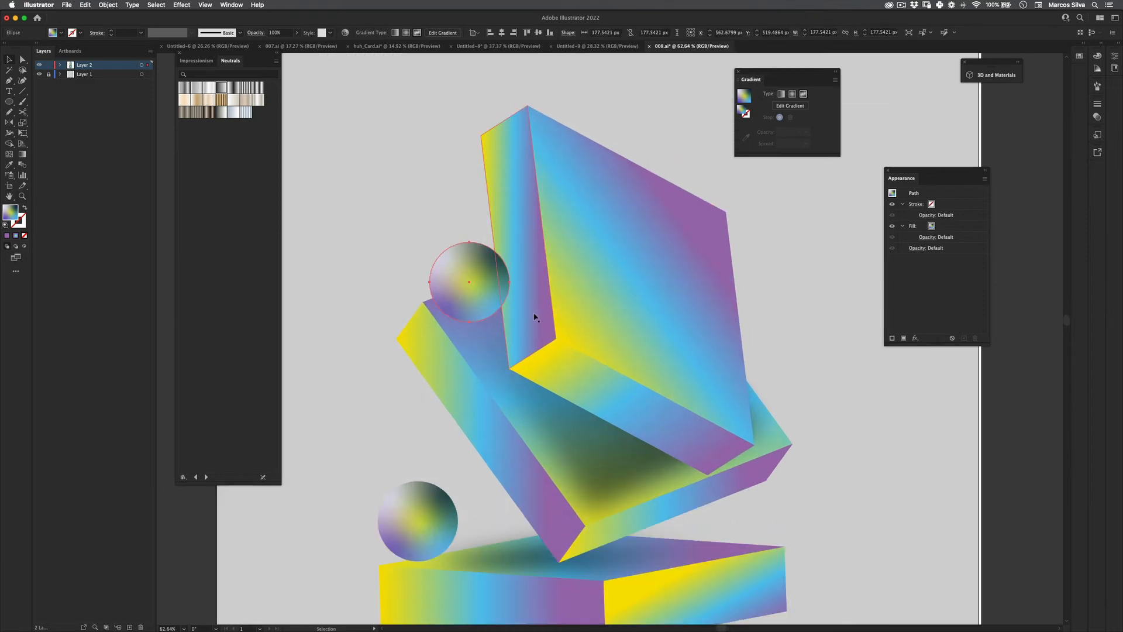
click(529, 338)
click(614, 288)
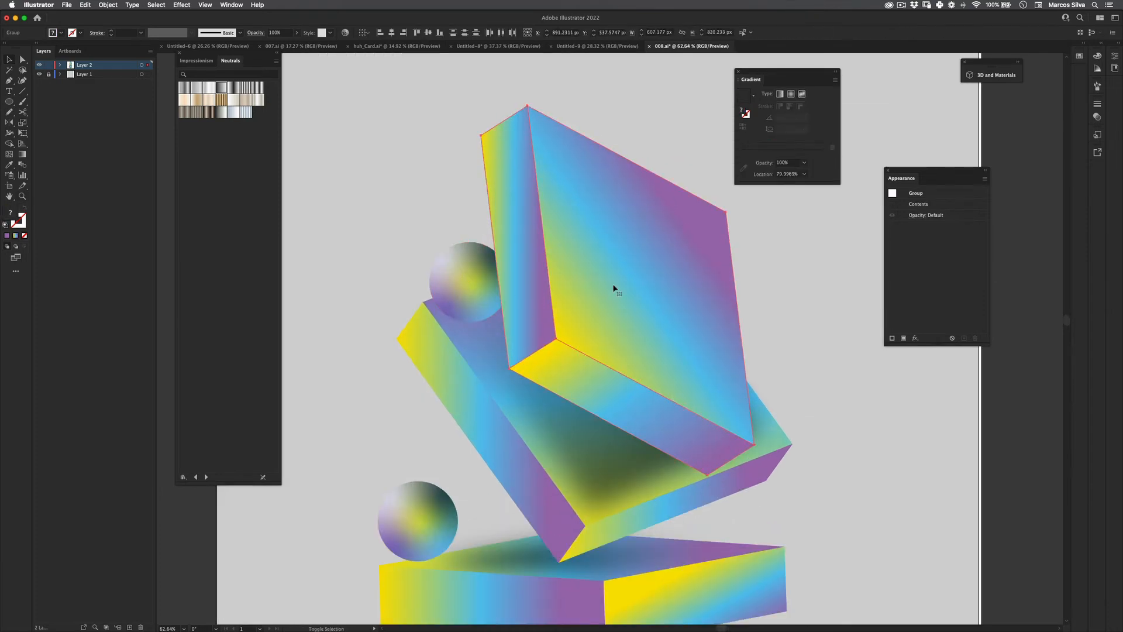
- Reposition and rotate the copied circle so it rests on the second slab, partly behind the top slab, and deselect it
scroll(574, 285, down, 3)
drag(510, 283, 526, 309)
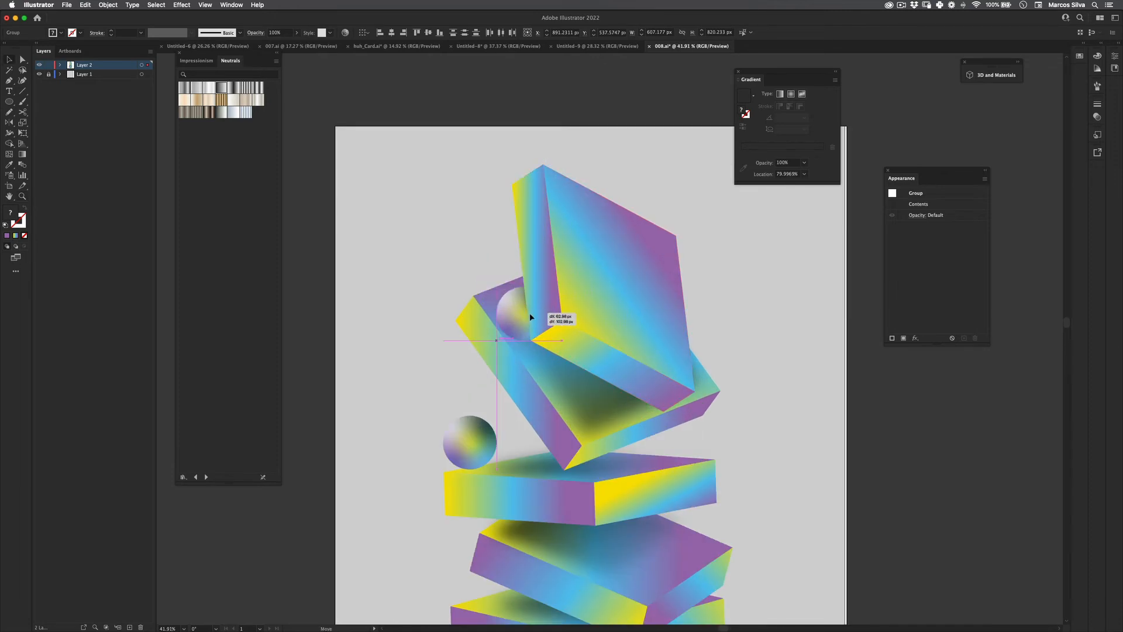
key(super+shift+a)
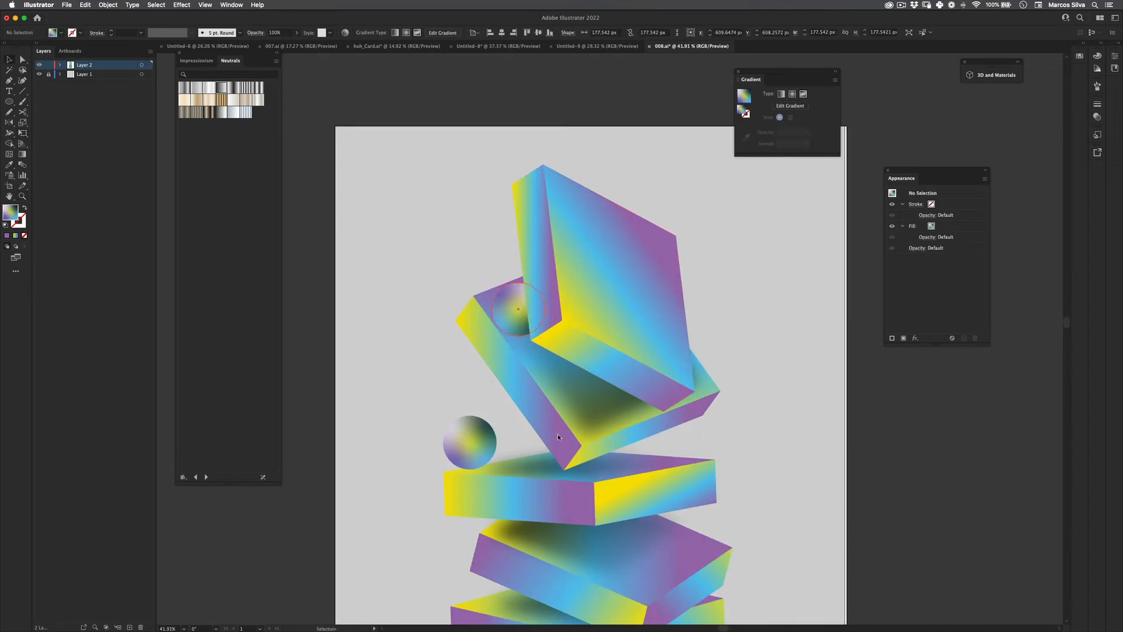
key(z)
drag(557, 433, 546, 361)
drag(547, 360, 485, 288)
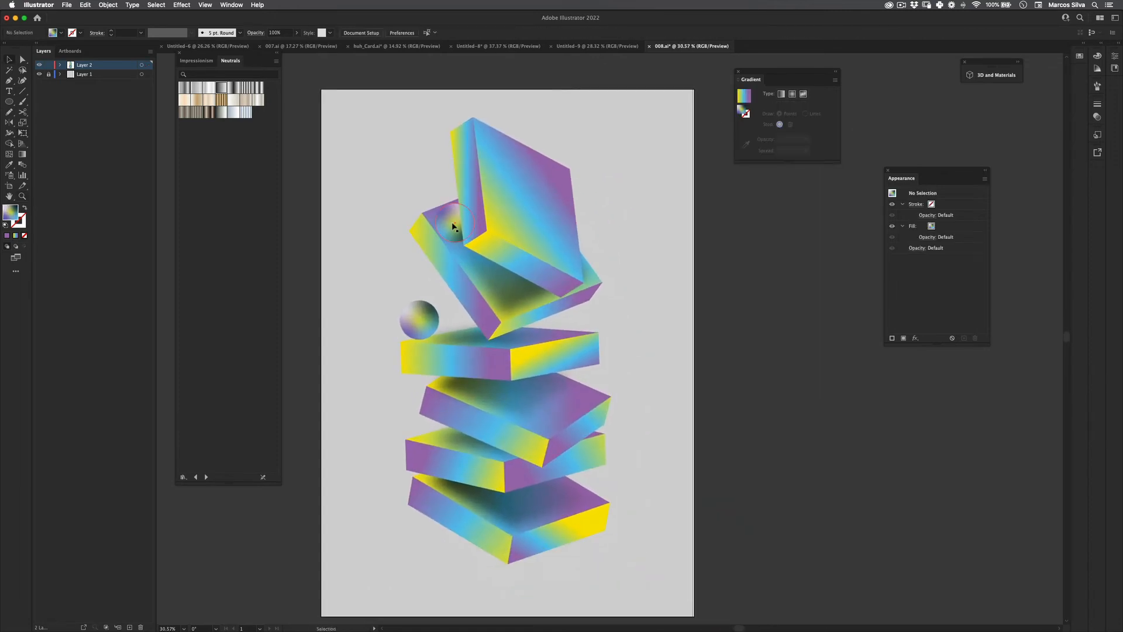
drag(445, 209, 447, 207)
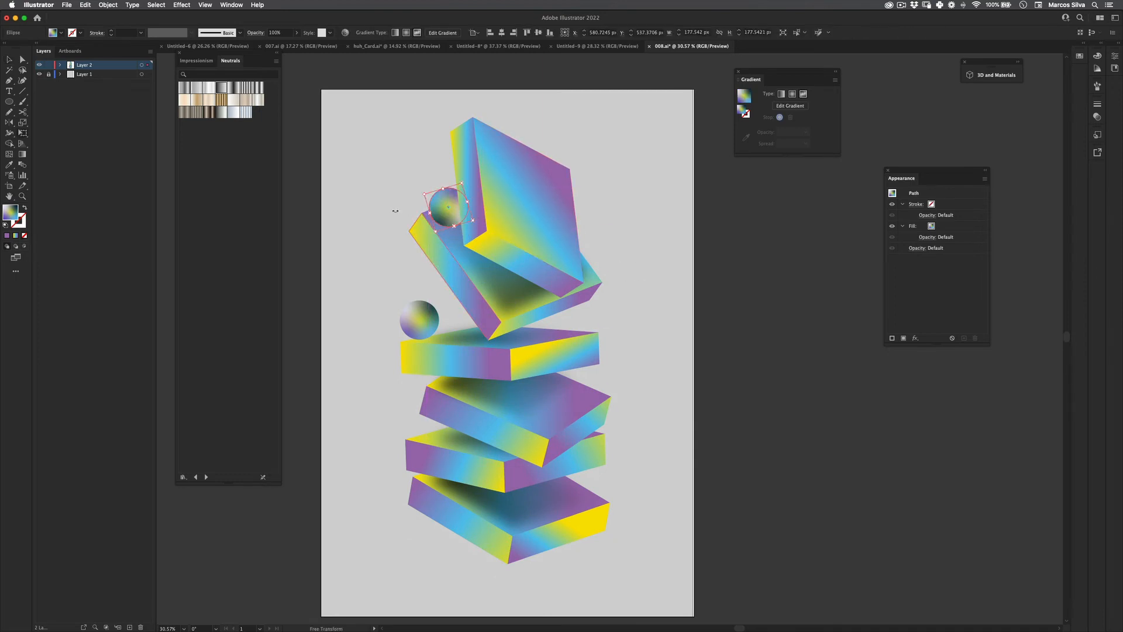
key(super+shift+a)
- Place a copy of the gradient ball, enlarged to about 271 px, on the fourth slab, partly behind the third slab
drag(424, 321, 587, 371)
scroll(575, 403, up, 5)
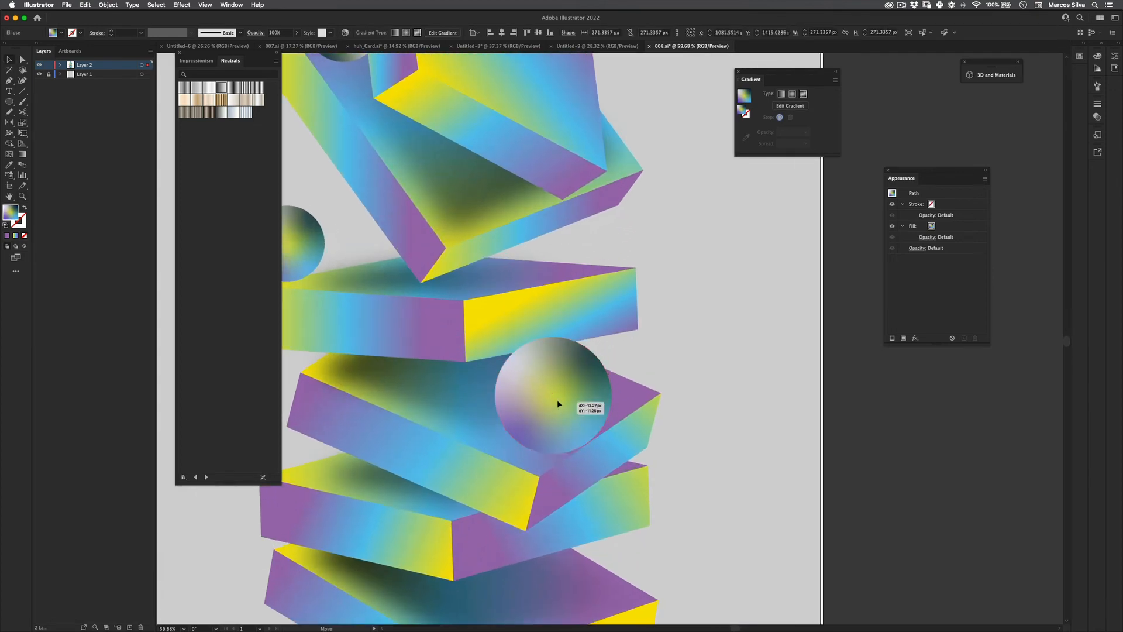
shift+click(624, 396)
click(613, 352)
click(576, 368)
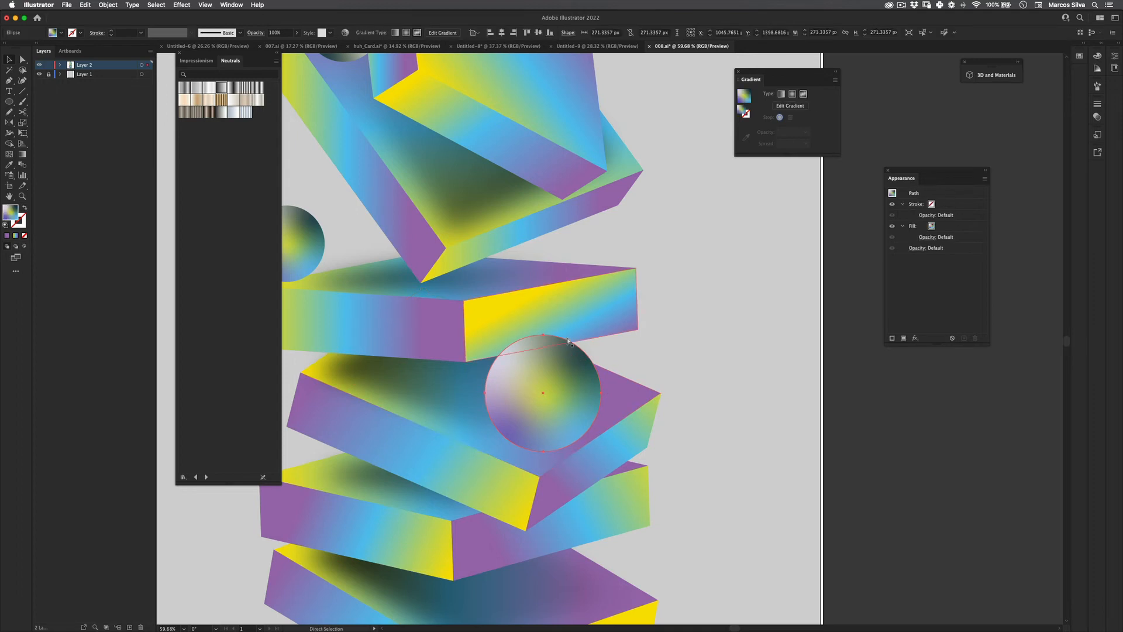
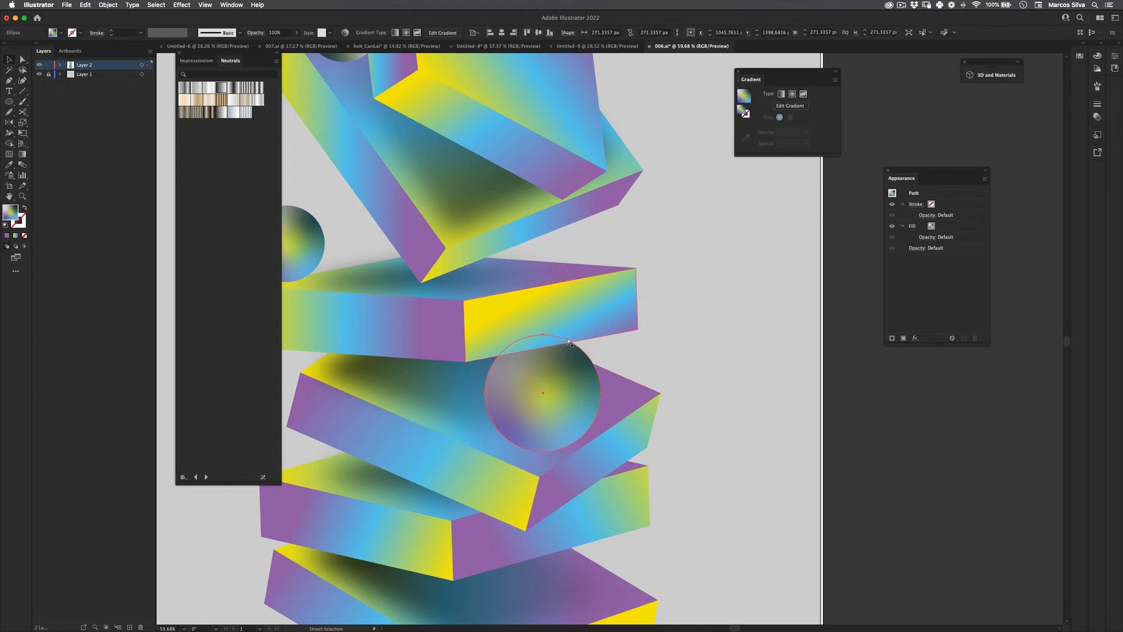
drag(627, 299, 493, 474)
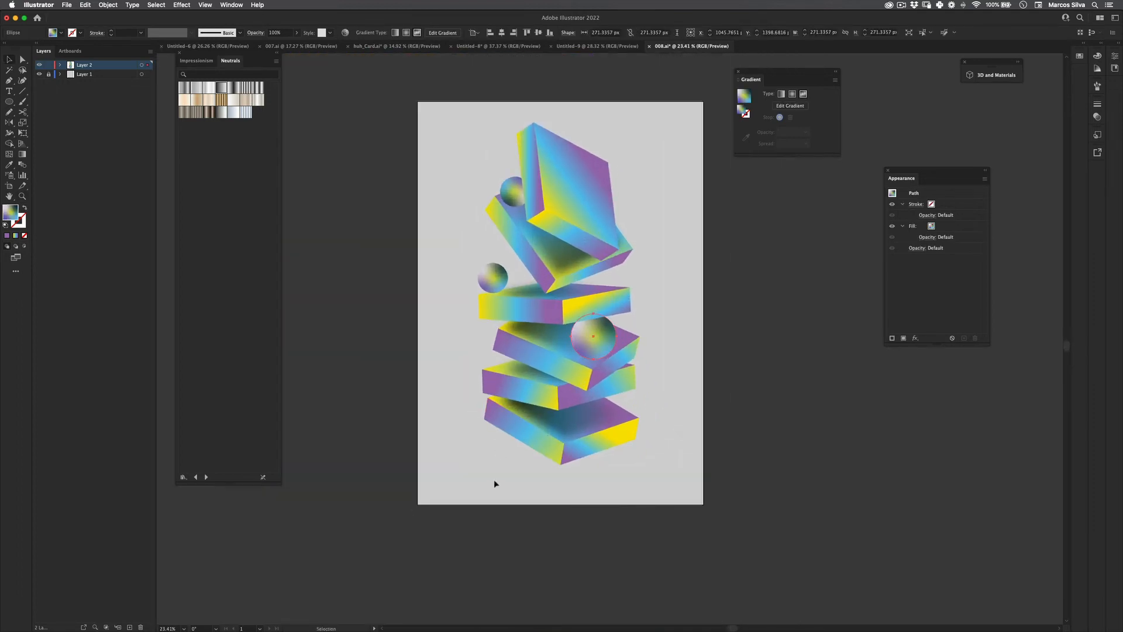
click(494, 479)
- Place a small copy of the gradient ball, about 80 px wide, on the fifth slab, partly behind the fourth slab
drag(606, 432, 561, 383)
drag(506, 275, 540, 282)
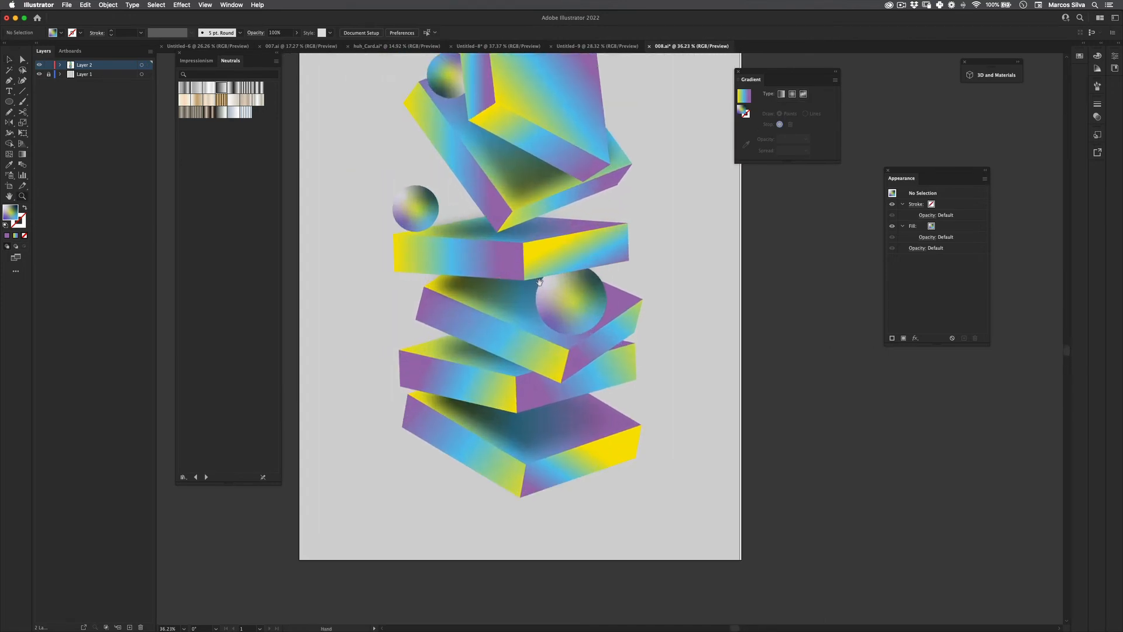
drag(562, 239, 619, 281)
drag(498, 289, 434, 451)
key(v)
click(689, 306)
key(shift+super+bracketright)
drag(535, 455, 402, 458)
click(402, 459)
drag(539, 357, 536, 361)
drag(536, 361, 609, 354)
drag(495, 374, 516, 301)
- Place a copy of the small ball on the bottom slab and enlarge it to about 203 px
drag(516, 302, 633, 410)
key(super+z)
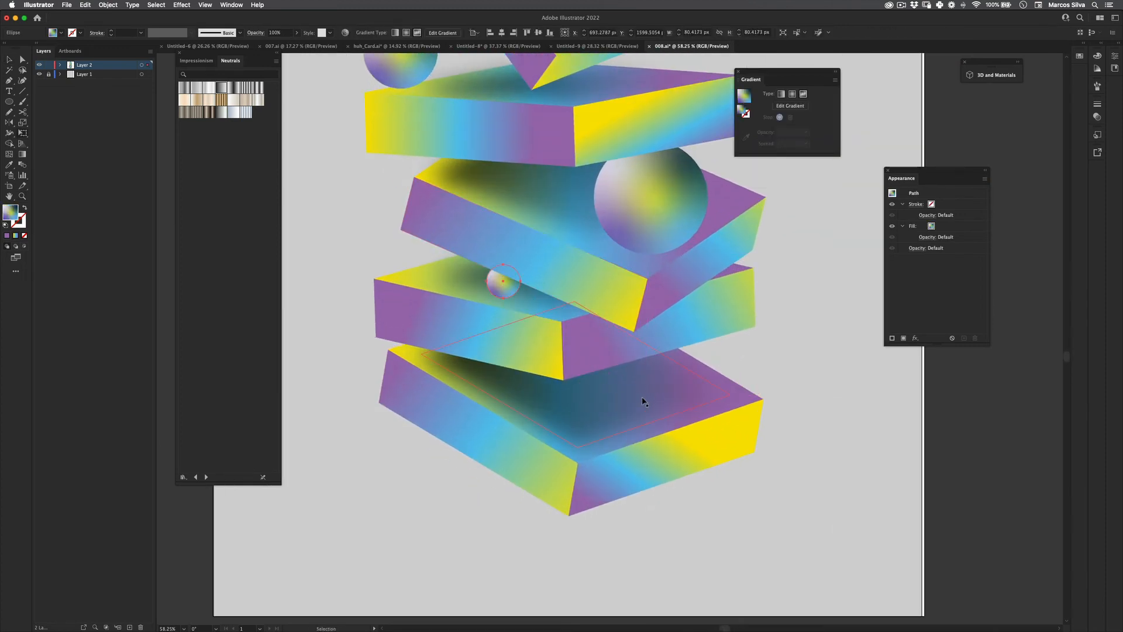
key(super+v)
key(e)
drag(618, 346, 700, 357)
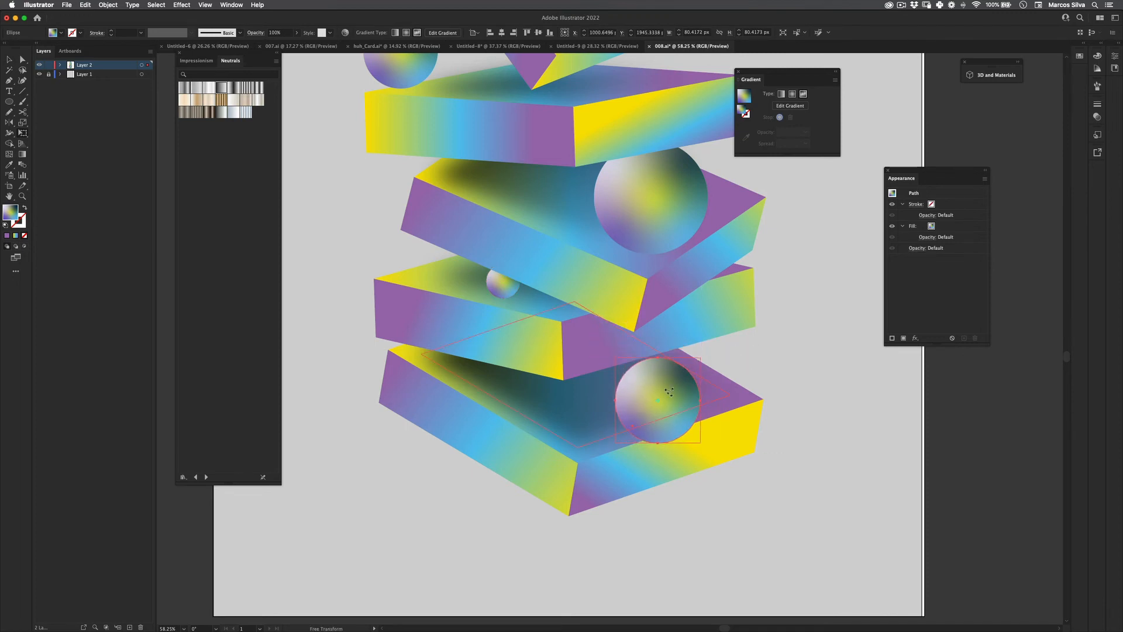
drag(662, 399, 627, 474)
key(v)
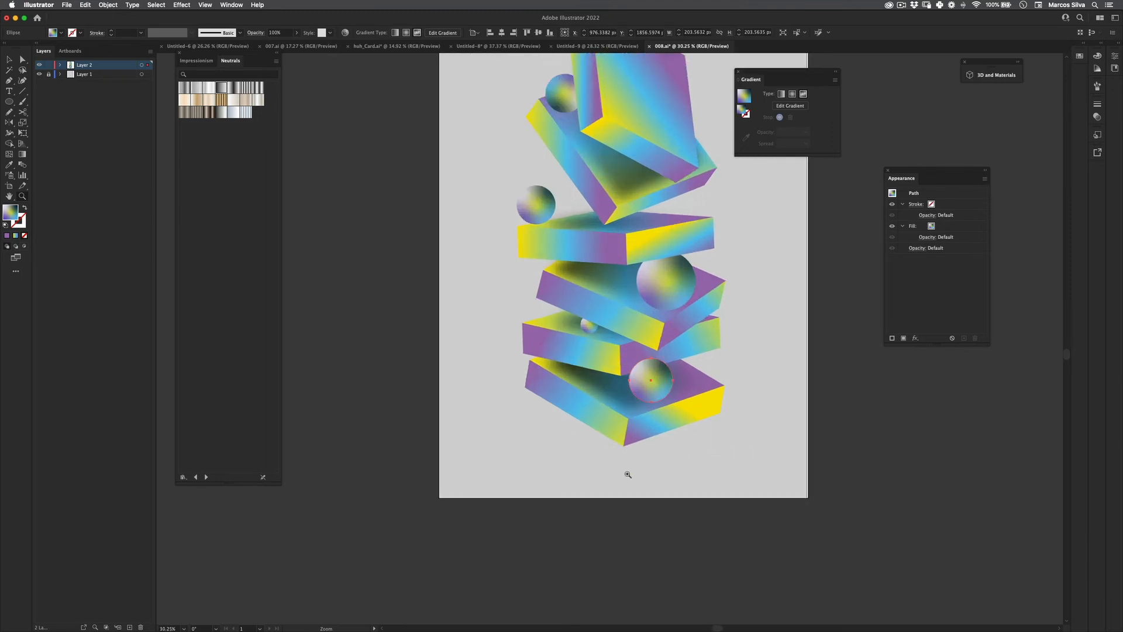
drag(573, 544, 498, 576)
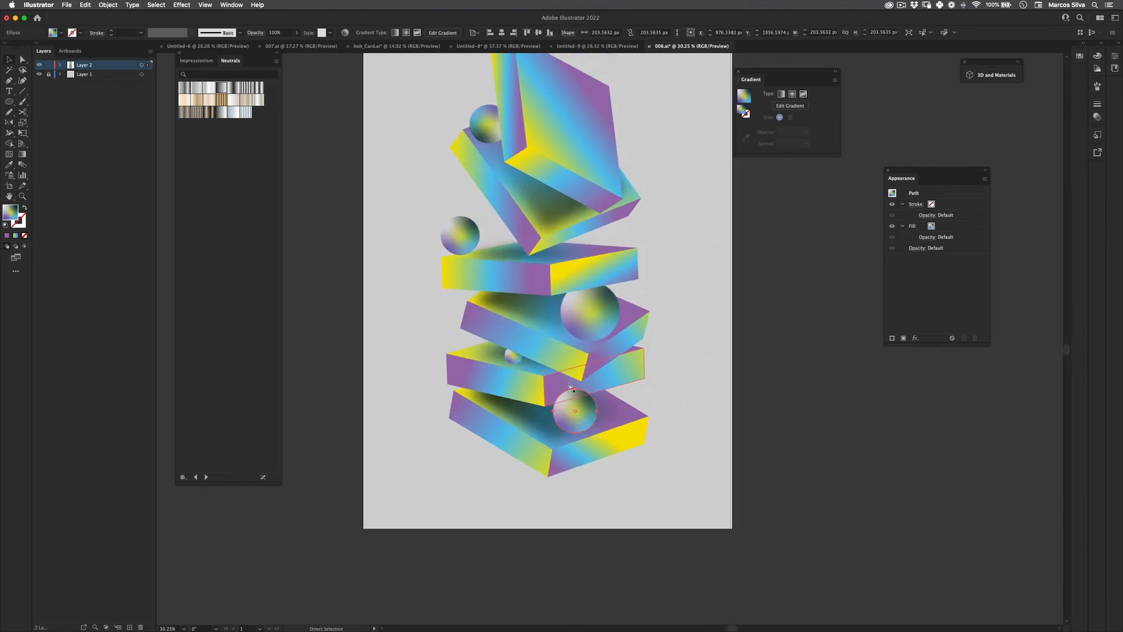
- Arrange the enlarged ball together with the bottom slab behind the fifth slab and deselect them
shift+click(581, 440)
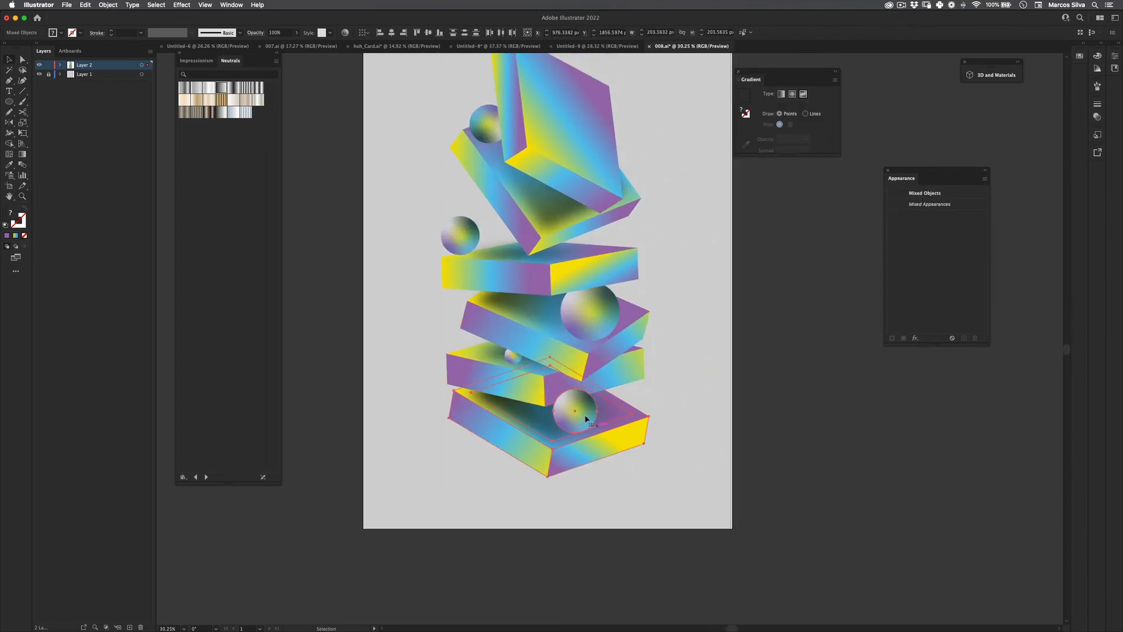
drag(629, 383, 557, 440)
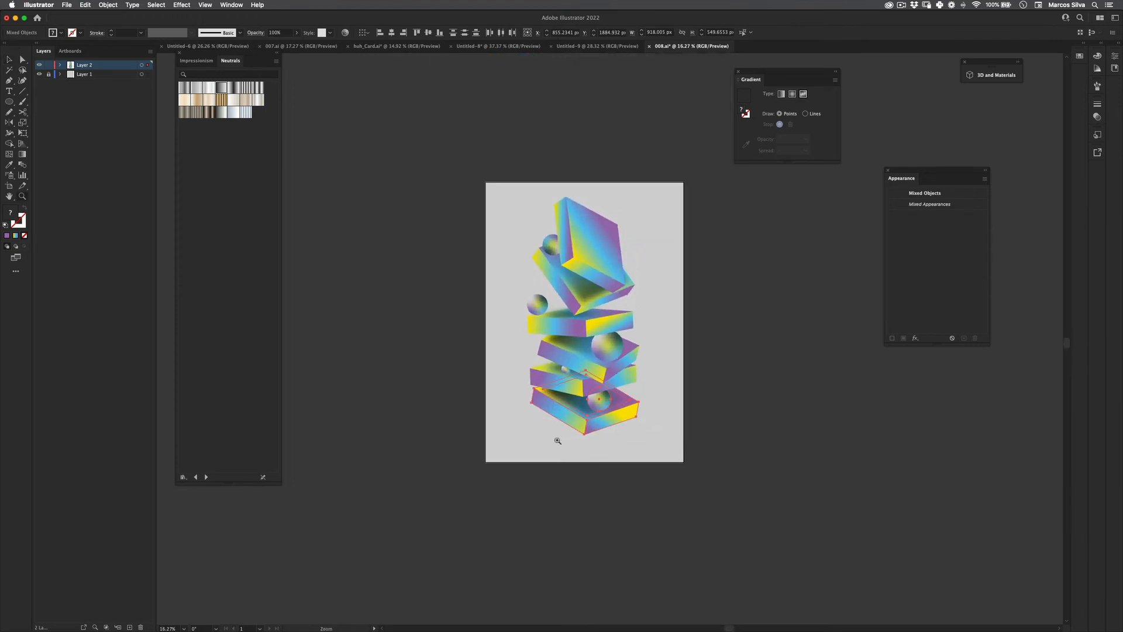
click(556, 441)
- Unlock and select the grey background rectangle, and open the Pop Art swatch library
drag(638, 373, 643, 252)
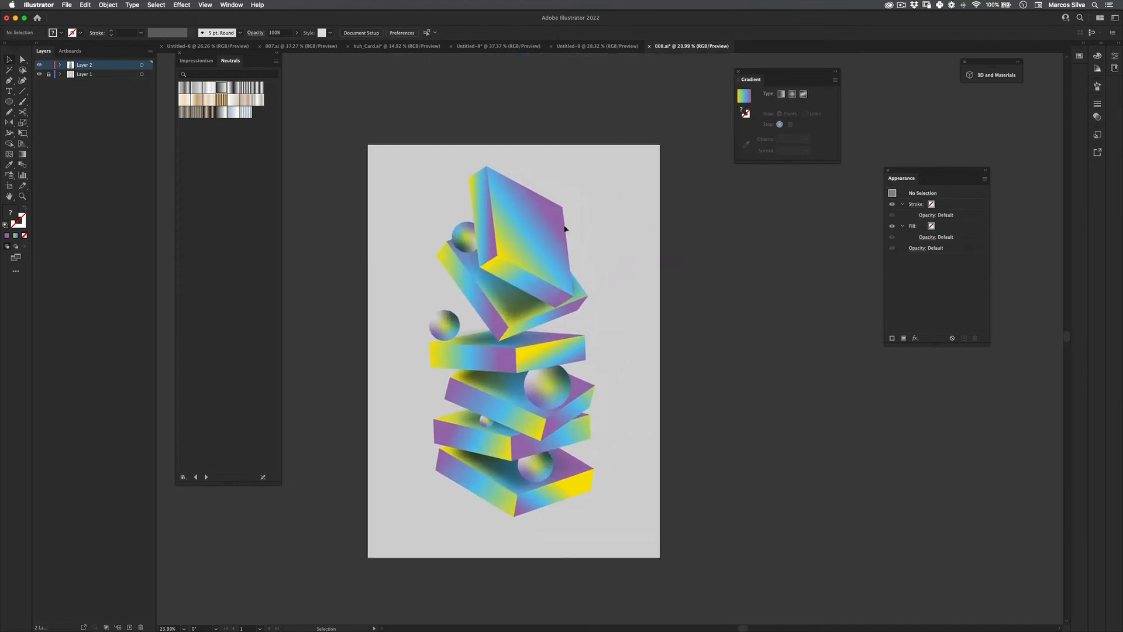
click(609, 193)
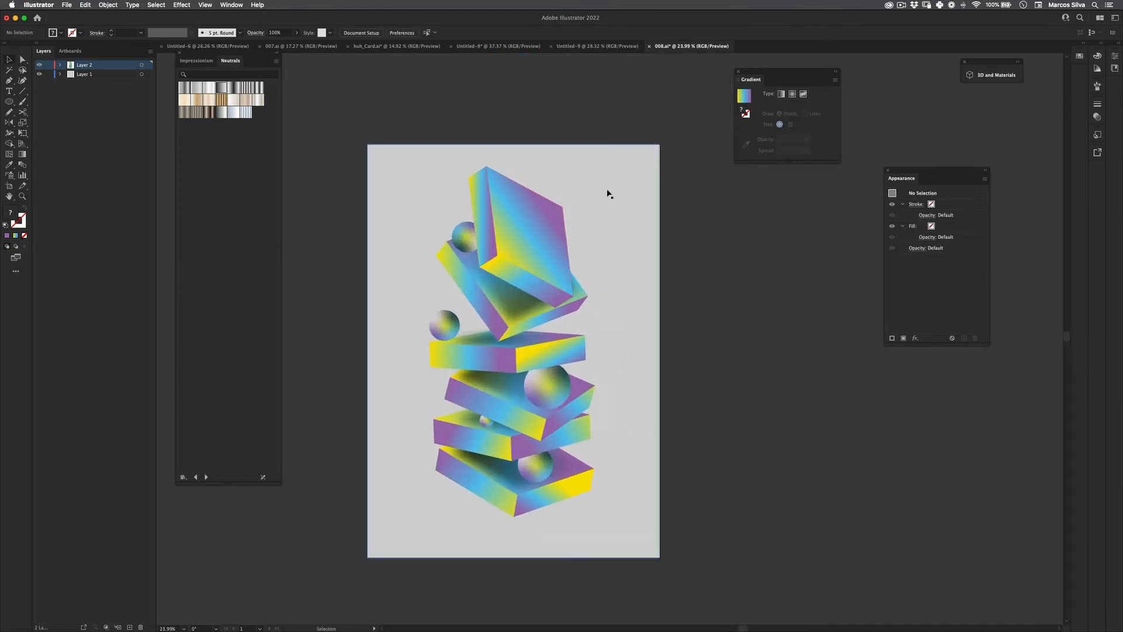
click(196, 477)
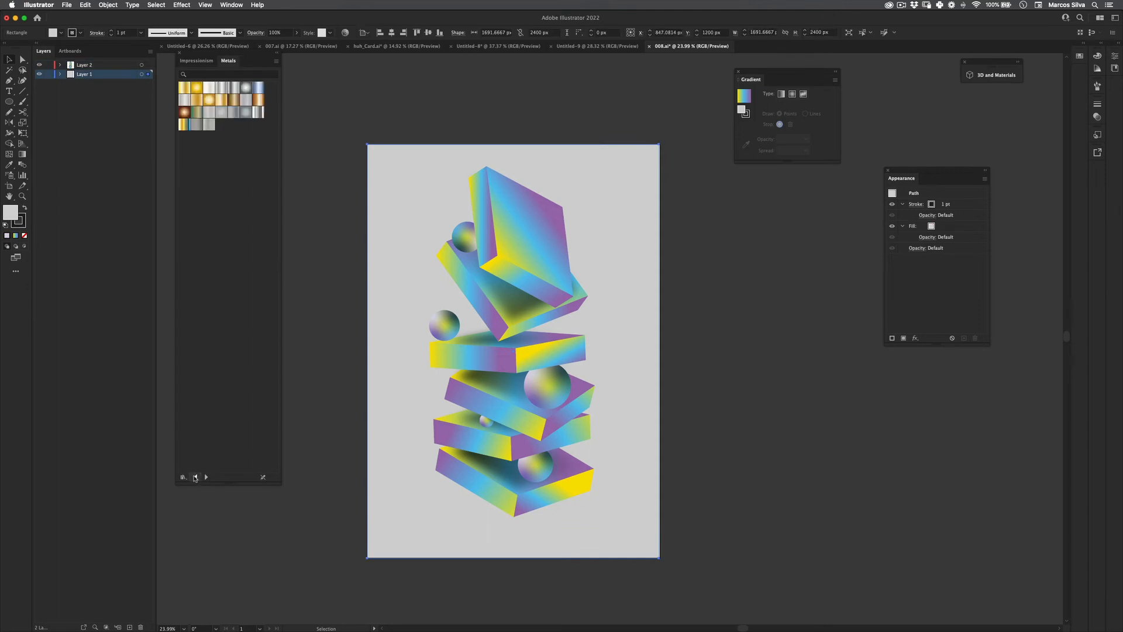
click(196, 478)
click(183, 477)
mouse_move(243, 434)
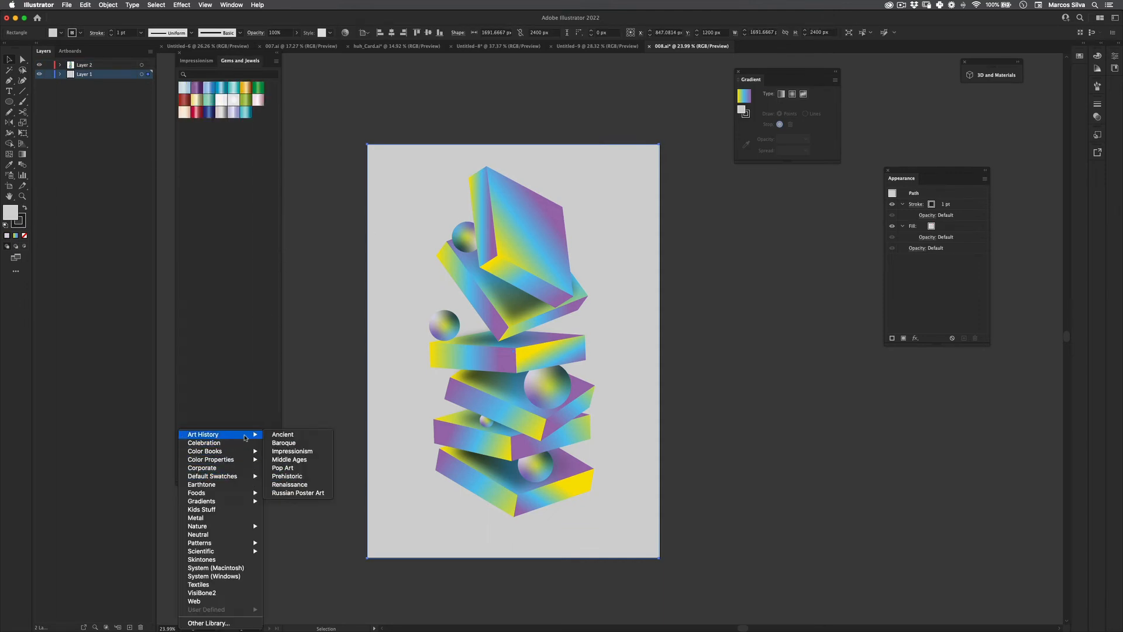
click(303, 474)
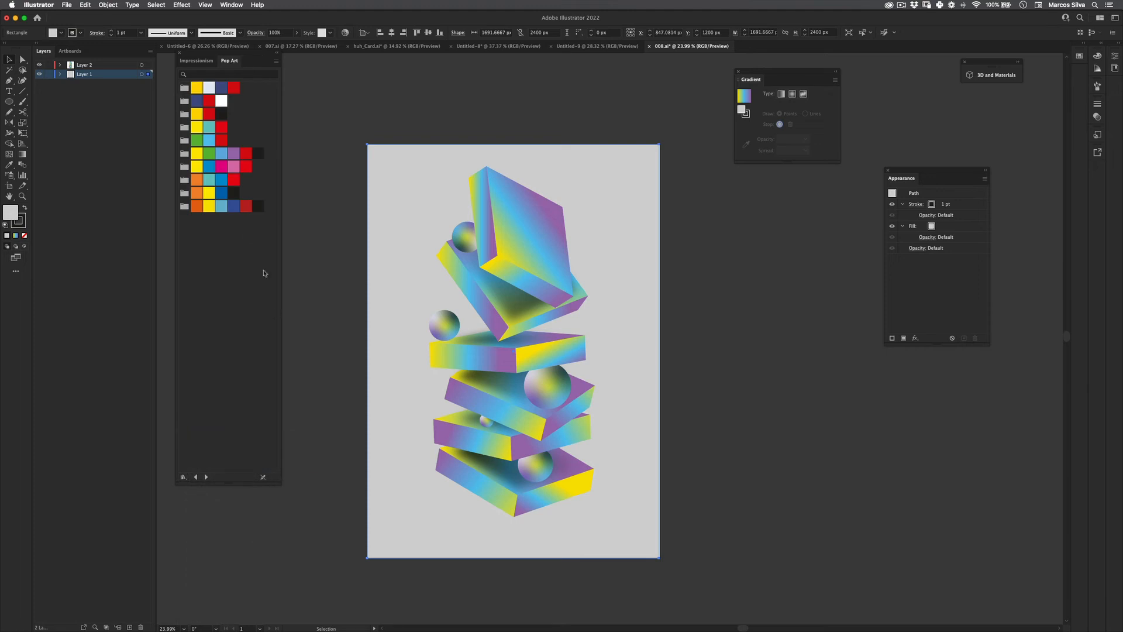
- Try the purple Pop Art swatch on the background, settle on a near-black swatch as its fill, and deselect it
click(233, 193)
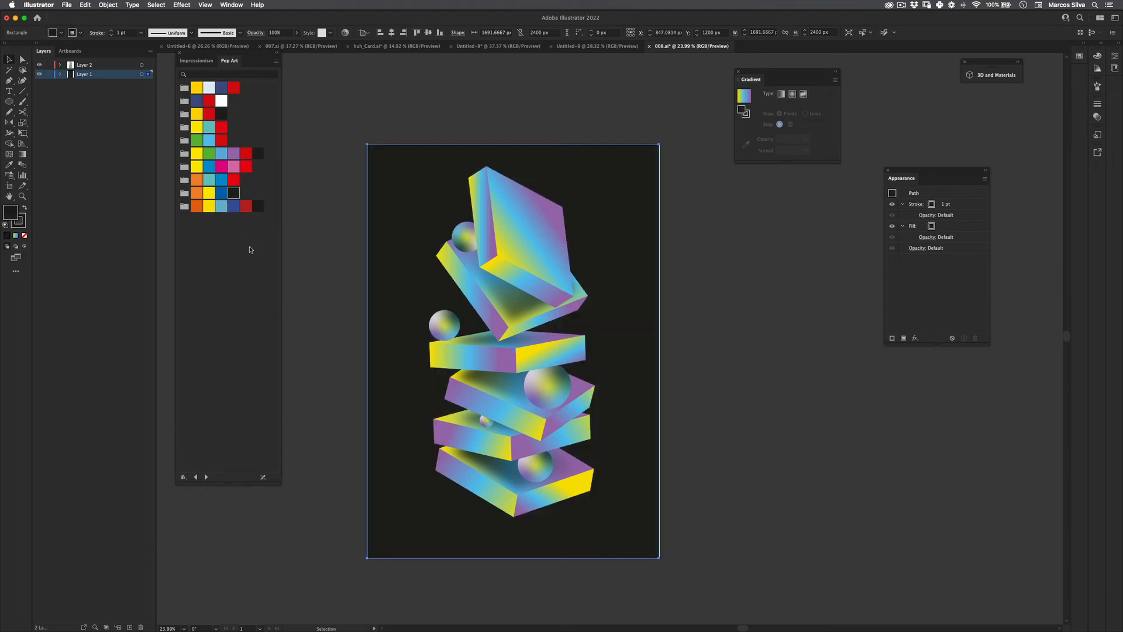
click(234, 153)
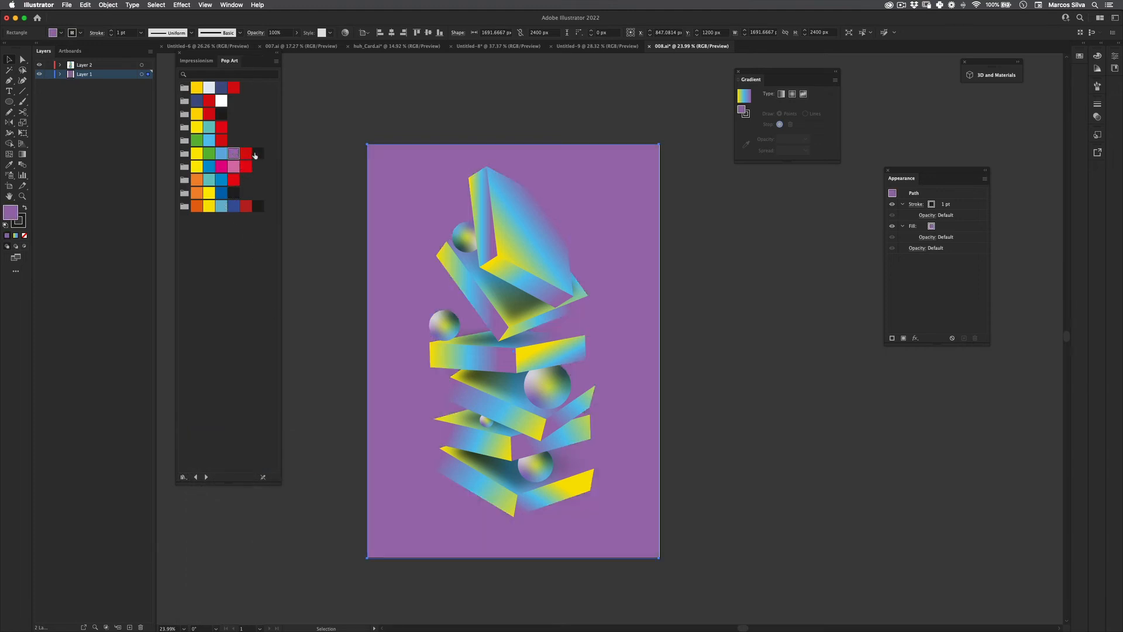
click(257, 154)
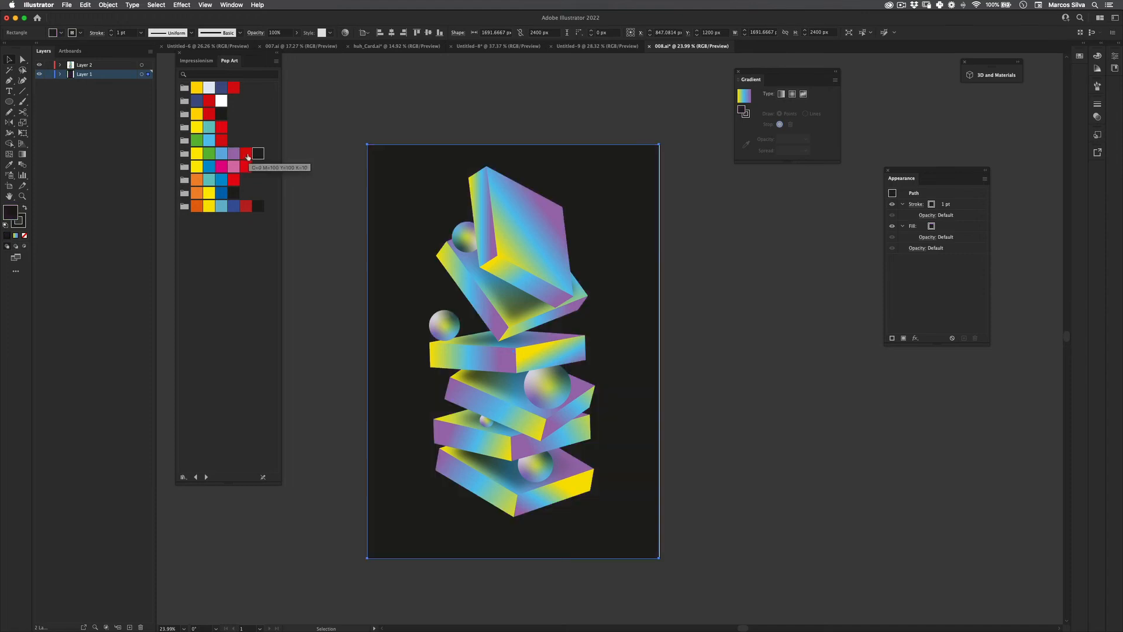
click(351, 197)
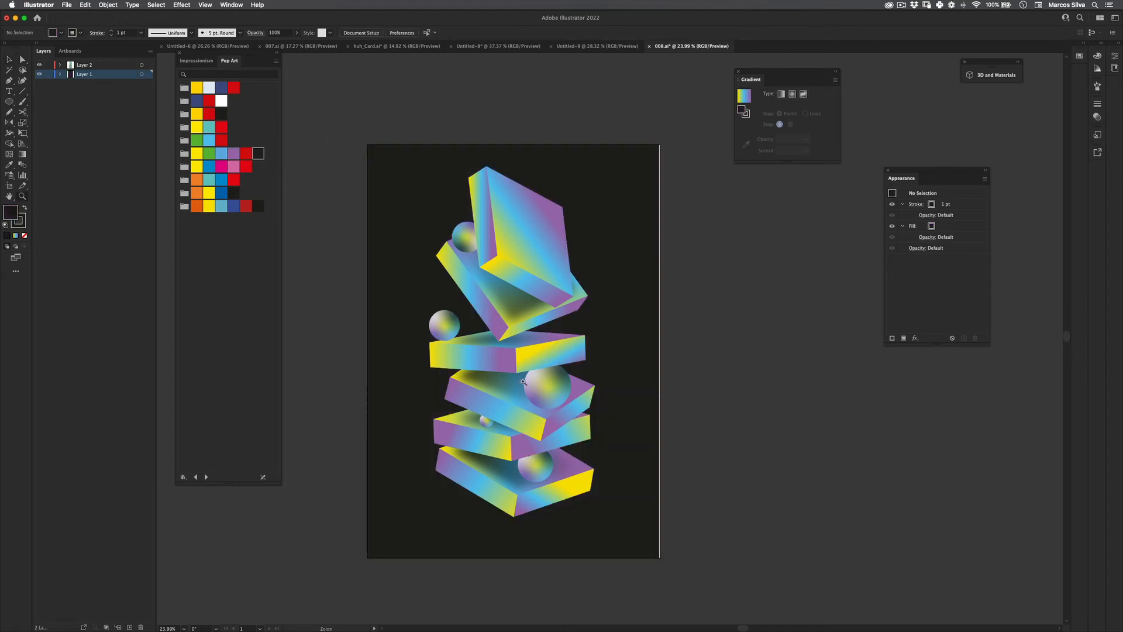
- Stretch the background rectangle sideways to about 1699 px wide so it covers the artboard's edge, and deselect it
drag(523, 381, 517, 381)
click(632, 348)
mouse_move(648, 357)
mouse_down()
mouse_move(707, 326)
mouse_move(657, 344)
mouse_up()
key(e)
drag(679, 328, 524, 388)
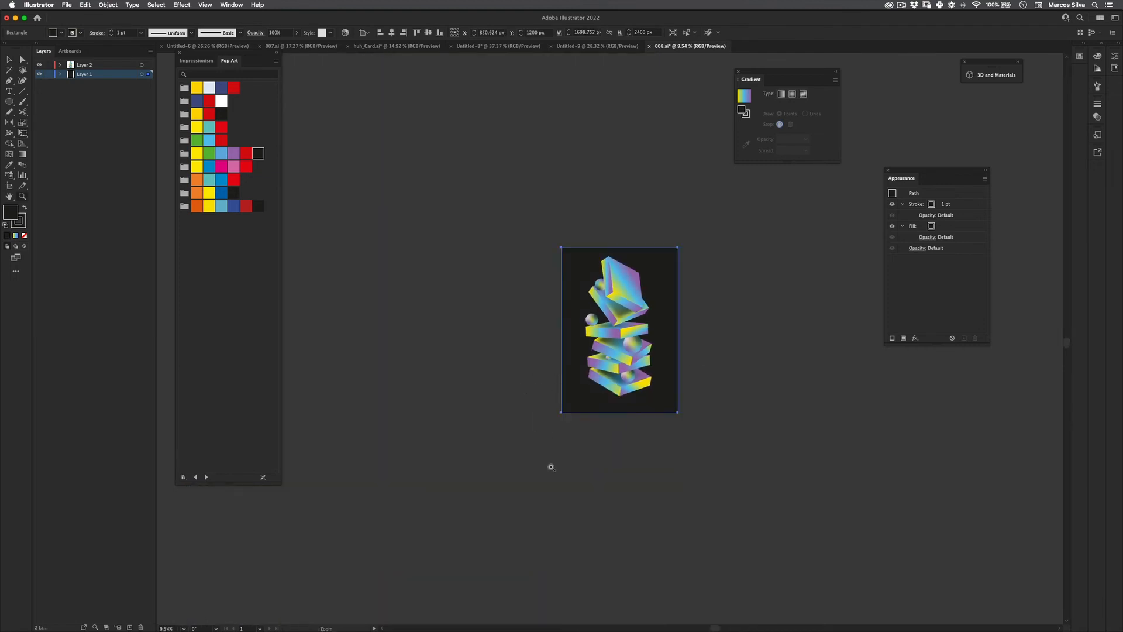
drag(626, 435, 520, 424)
key(v)
click(476, 481)
- Duplicate the whole dark poster, background and artwork, to the left of the original and deselect it
drag(531, 319, 630, 269)
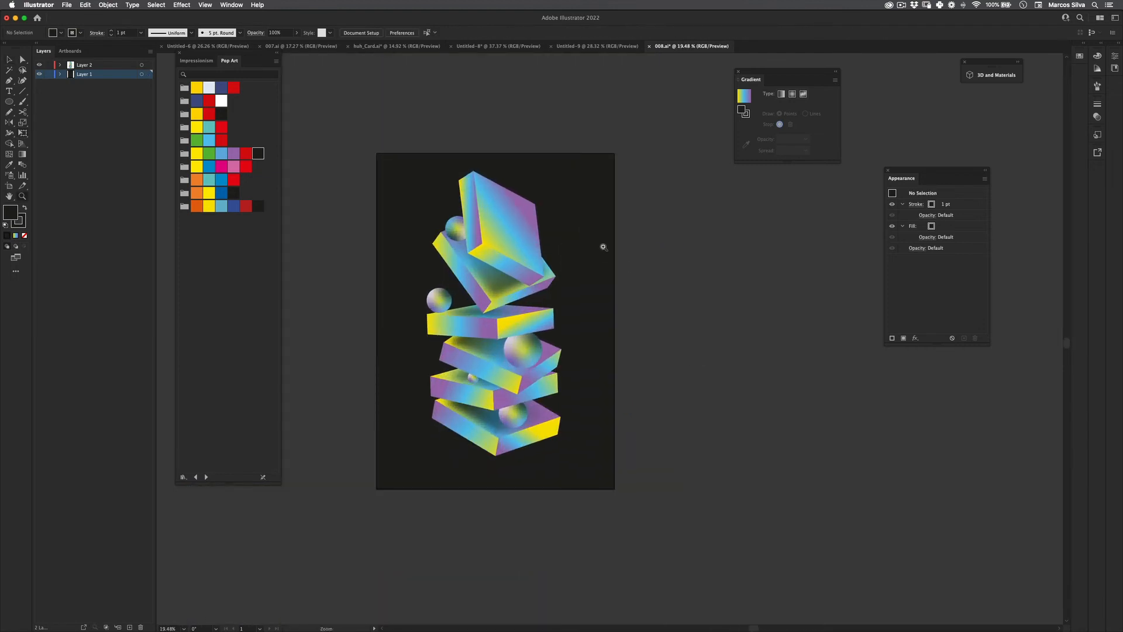
drag(609, 180, 599, 217)
drag(387, 170, 611, 525)
drag(534, 454, 477, 335)
drag(730, 390, 510, 440)
click(531, 521)
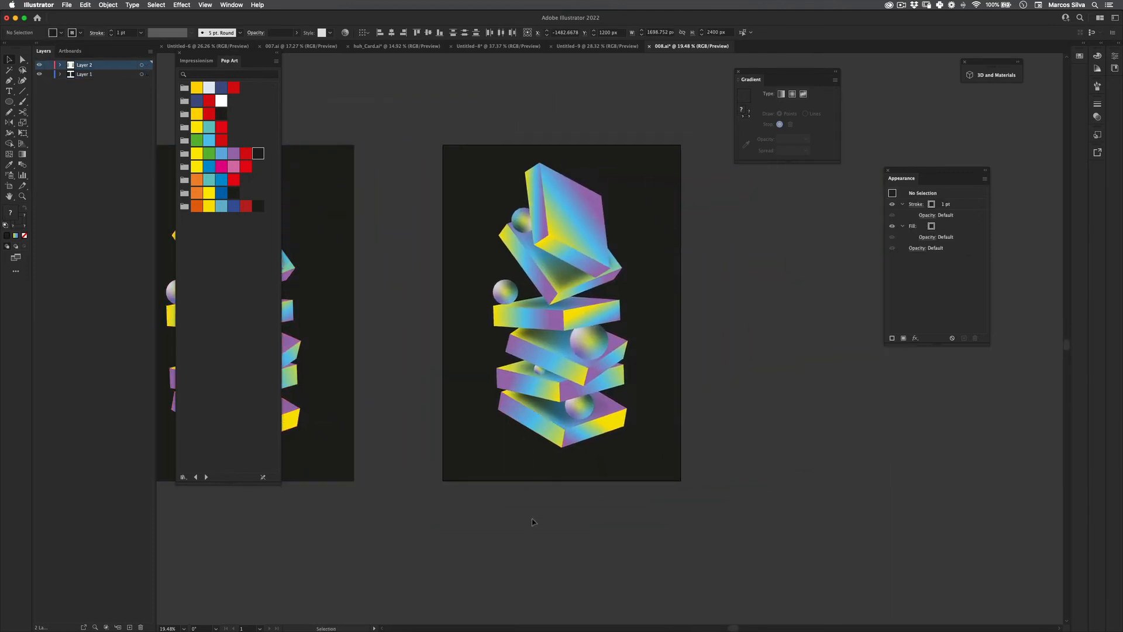
- Try white, pale blue, yellow and navy Pop Art swatches as the original poster's background fill
click(461, 217)
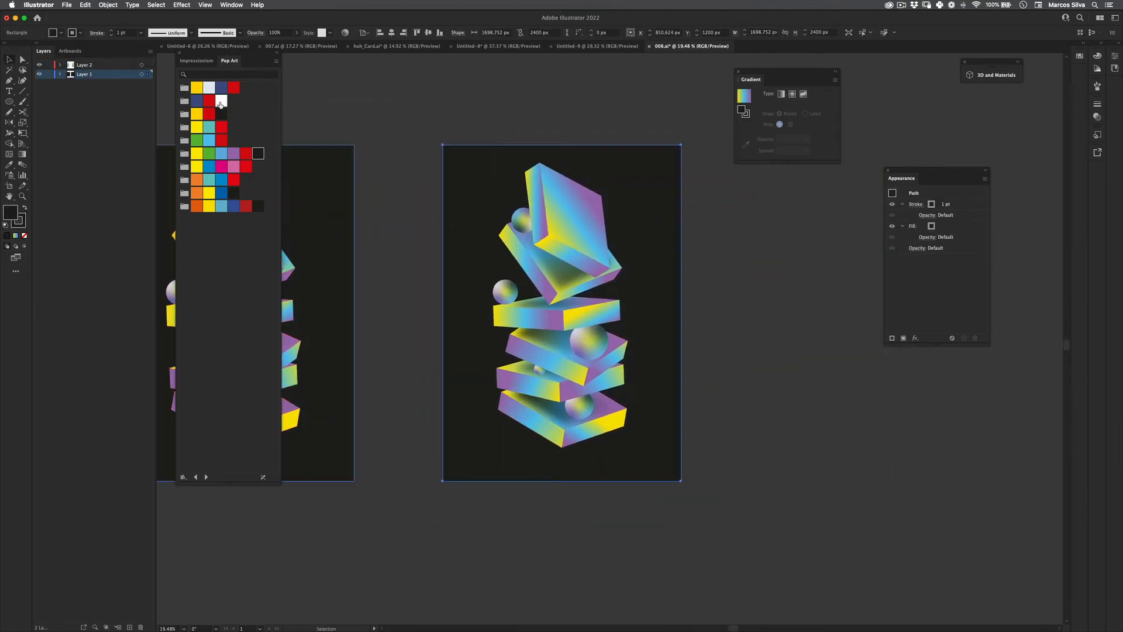
click(220, 103)
click(210, 91)
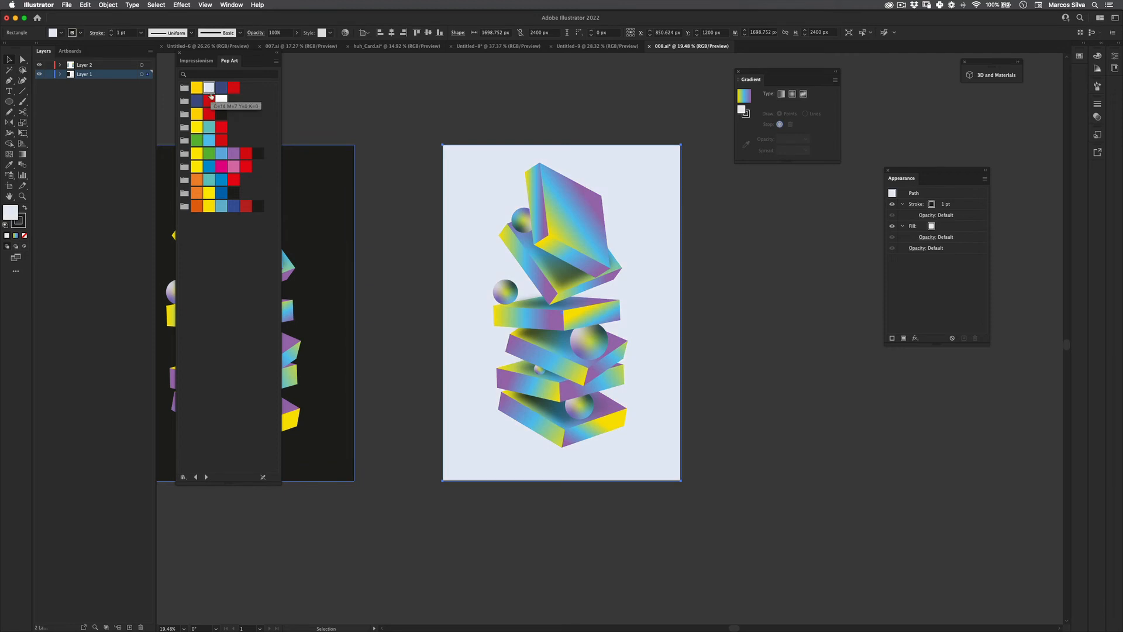
click(197, 89)
click(197, 104)
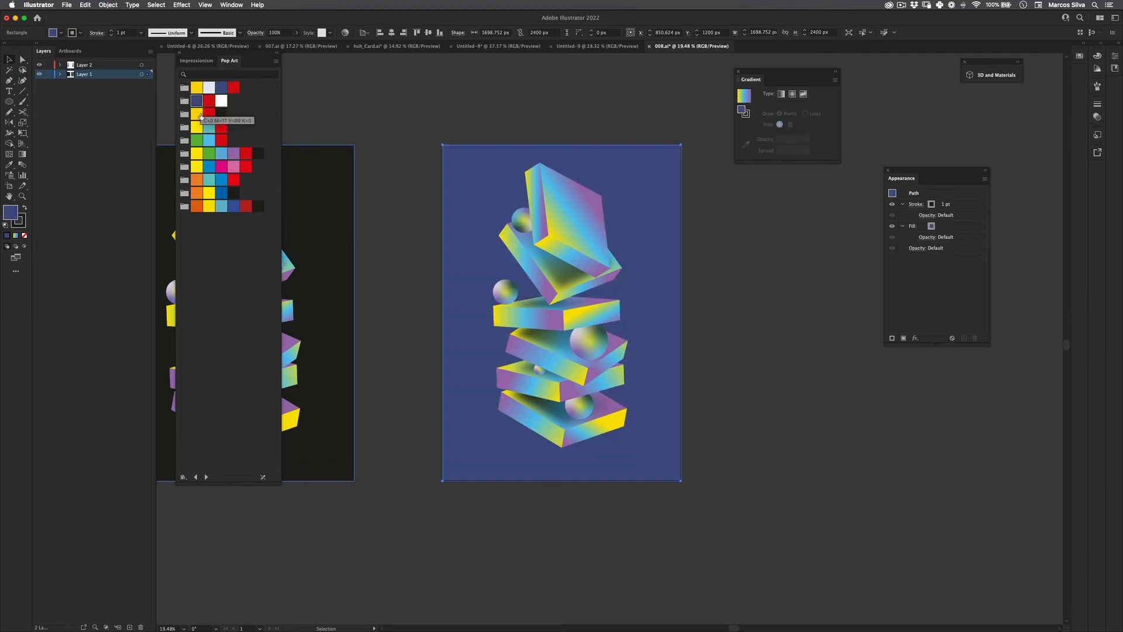
click(201, 116)
click(197, 103)
scroll(407, 385, right, 3)
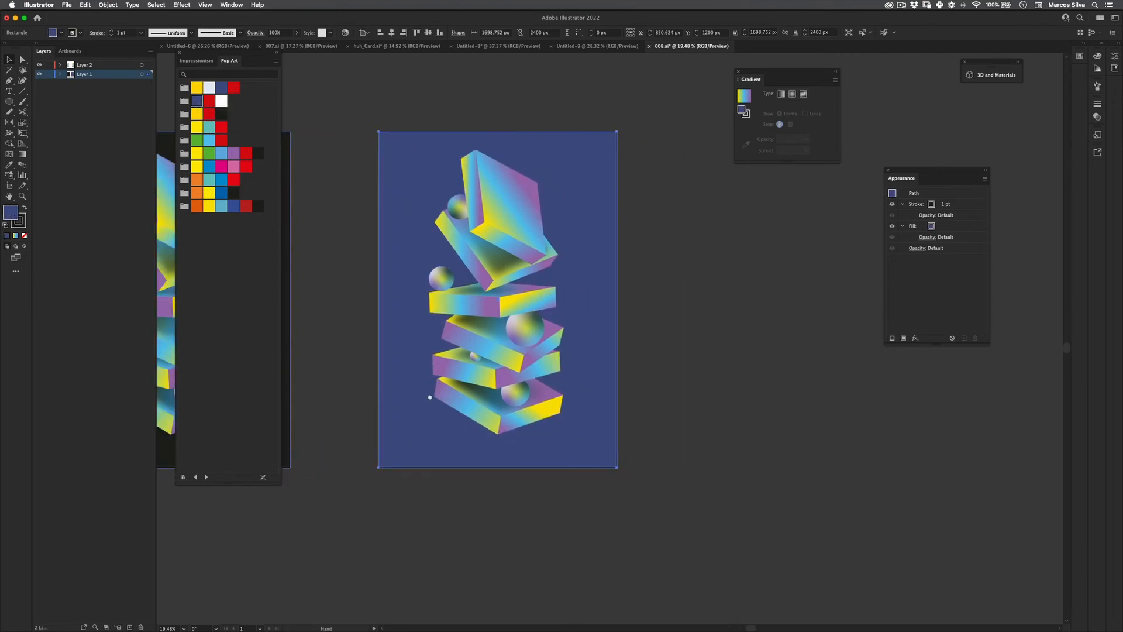
- Try orange, yellow, blue, teal, green, light blue, red and white swatches on the original poster's background
click(197, 193)
click(210, 194)
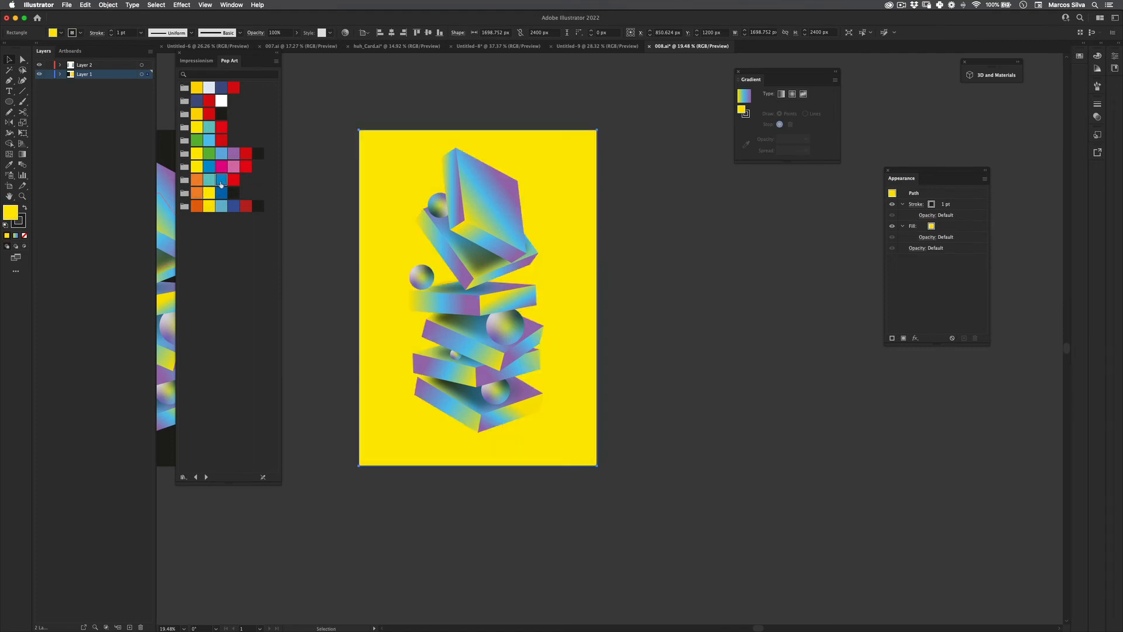
click(221, 181)
click(209, 180)
click(196, 154)
click(209, 153)
click(221, 154)
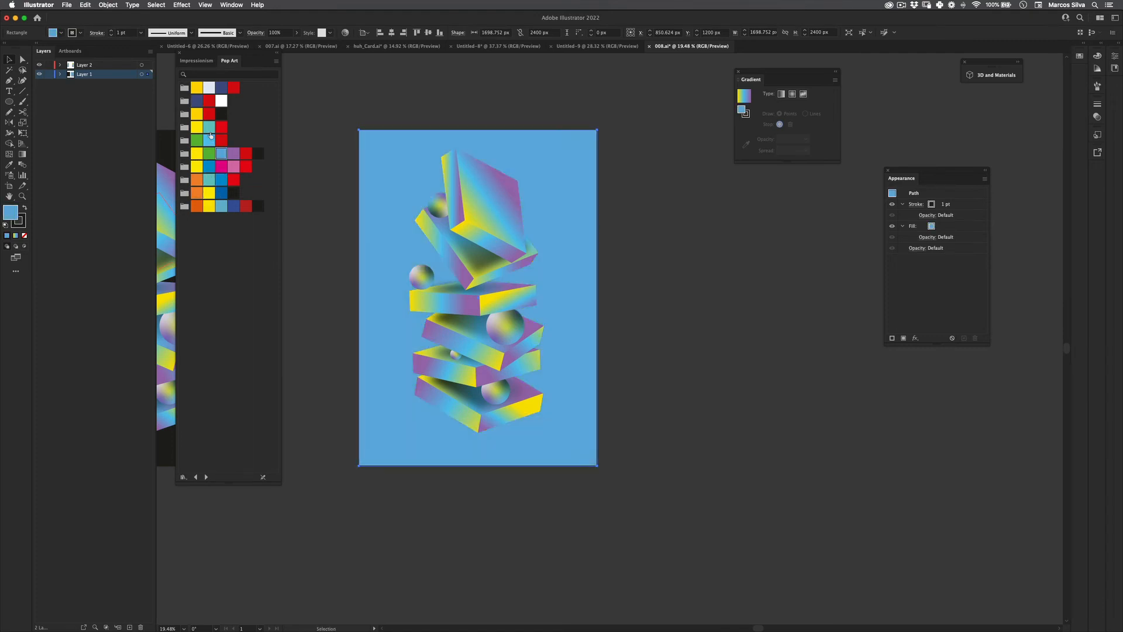
click(221, 130)
click(210, 130)
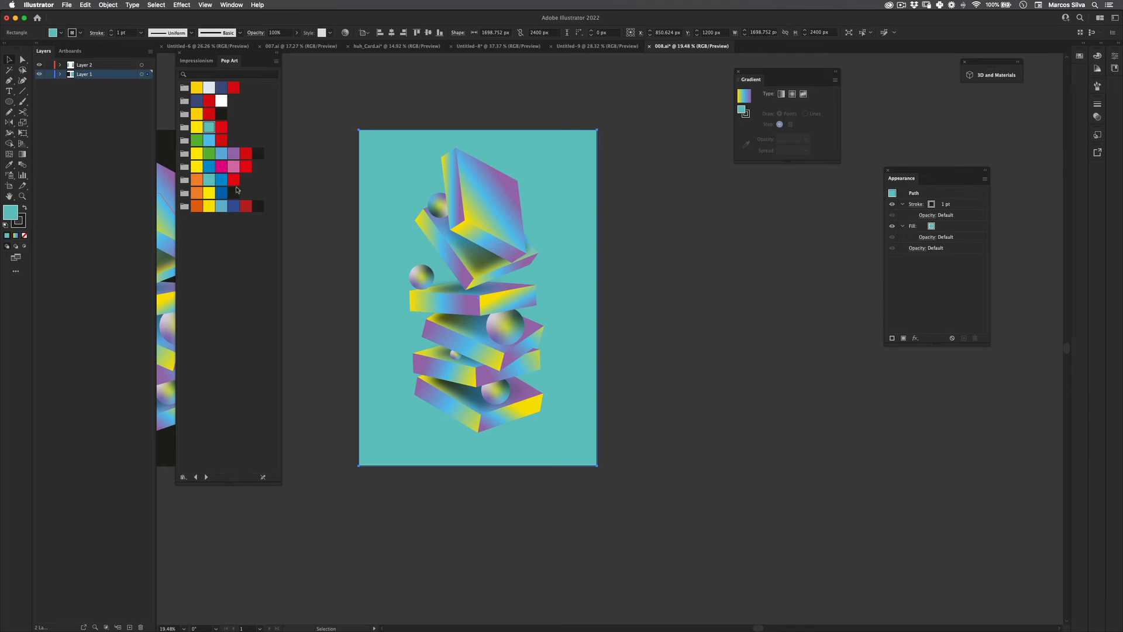
click(221, 101)
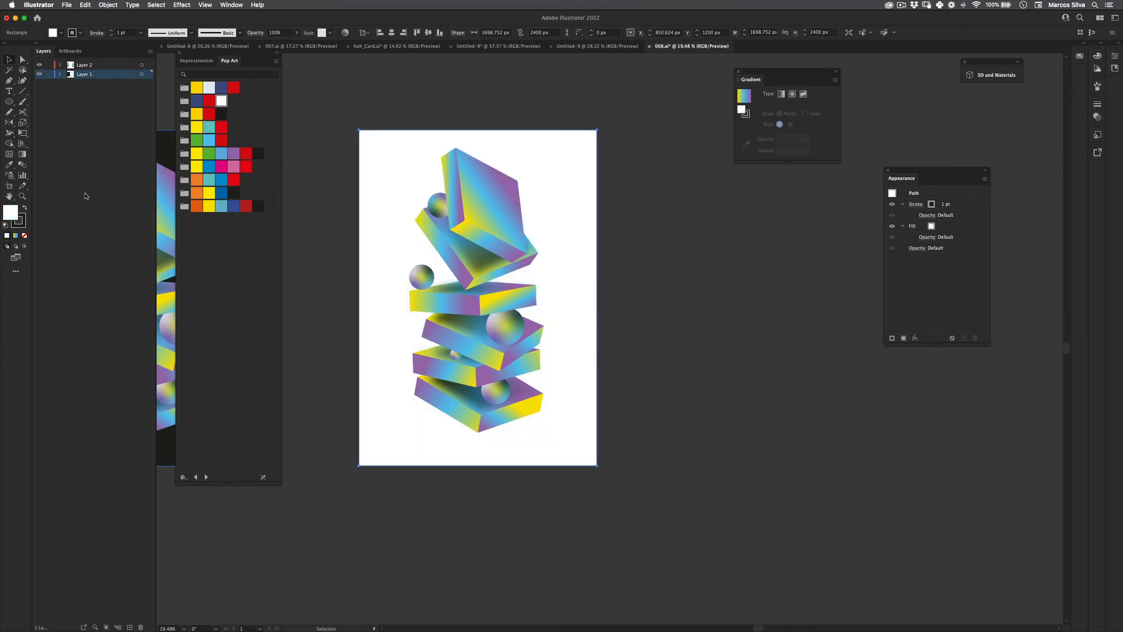
- Set the original poster's background fill to light grey #d8d8d8 and deselect it
double_click(10, 214)
text(d8d8d8)
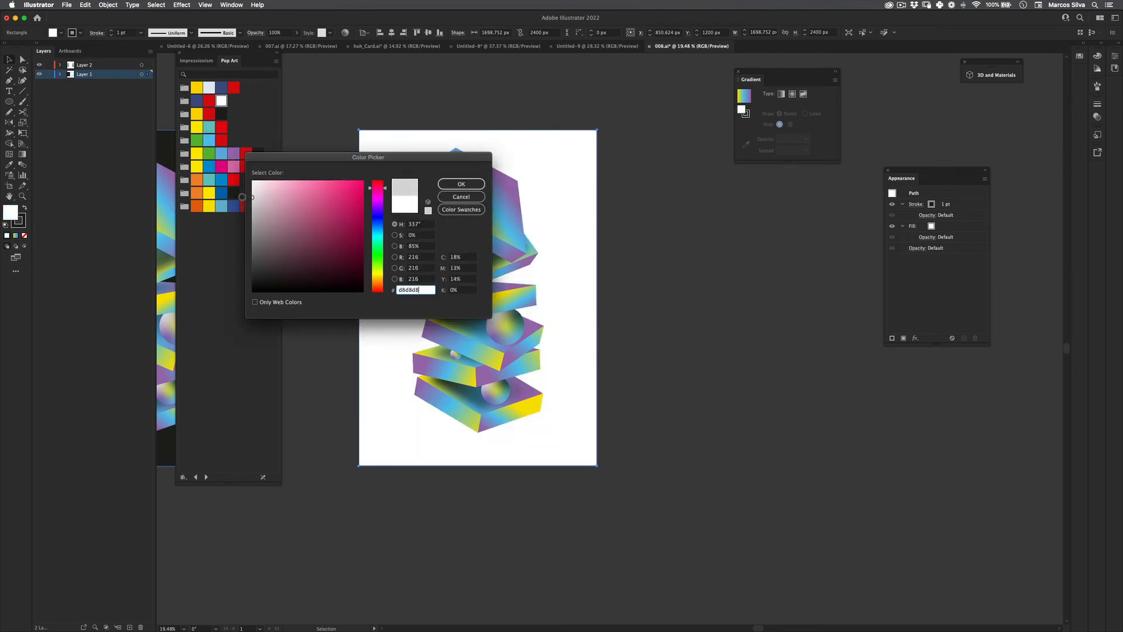
click(451, 182)
key(ctrl+shift+a)
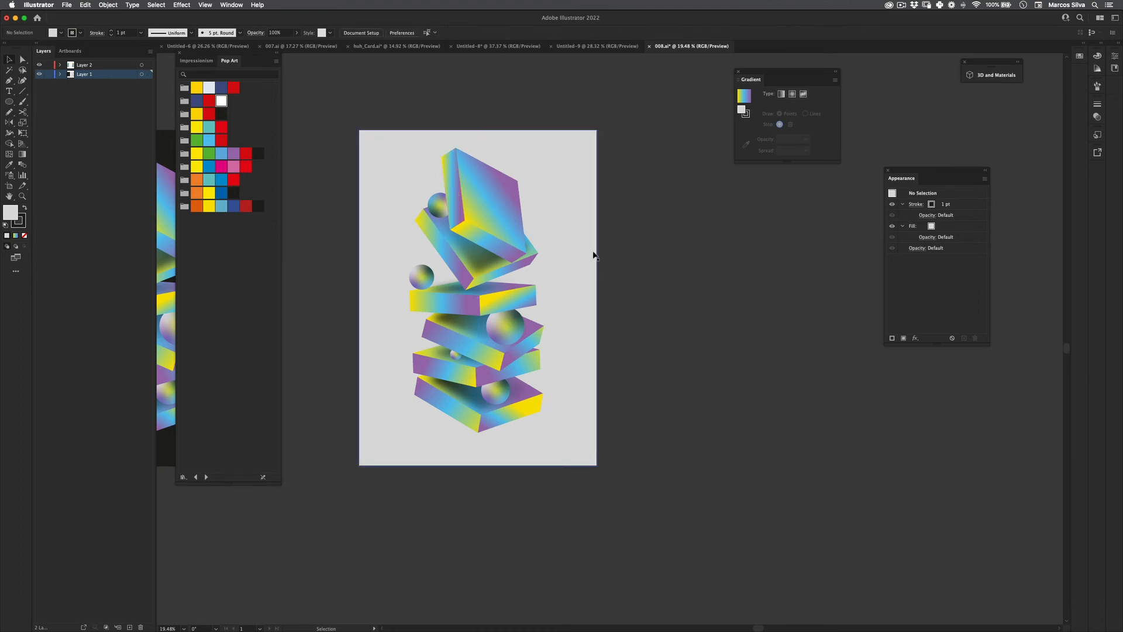
key(z)
drag(518, 281, 592, 284)
drag(560, 344, 571, 275)
drag(621, 199, 538, 239)
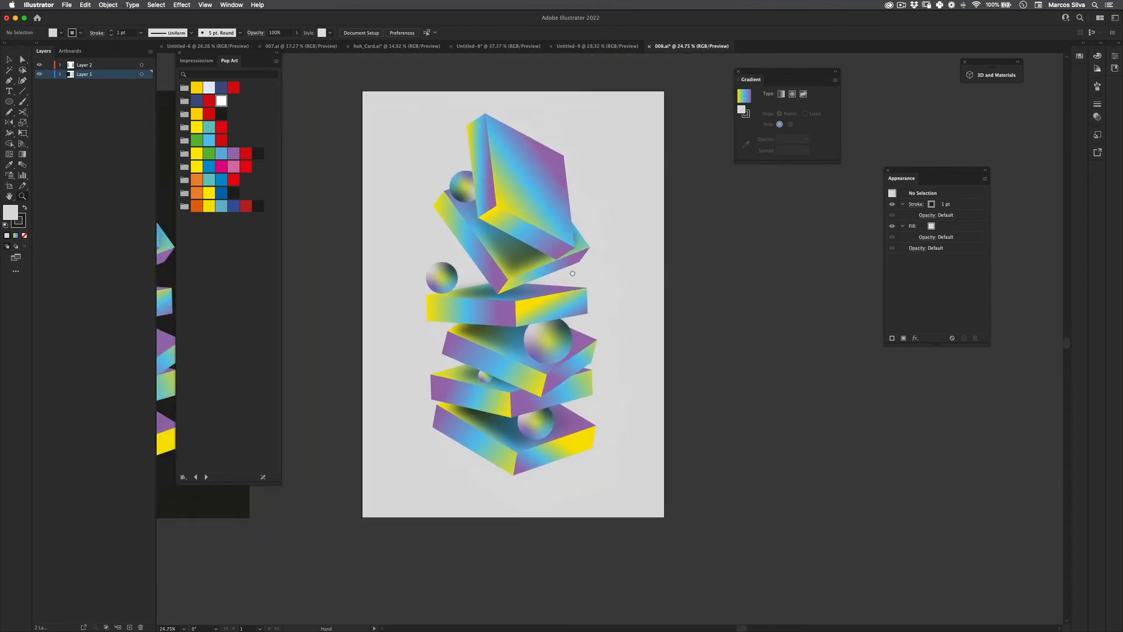
drag(573, 286, 584, 331)
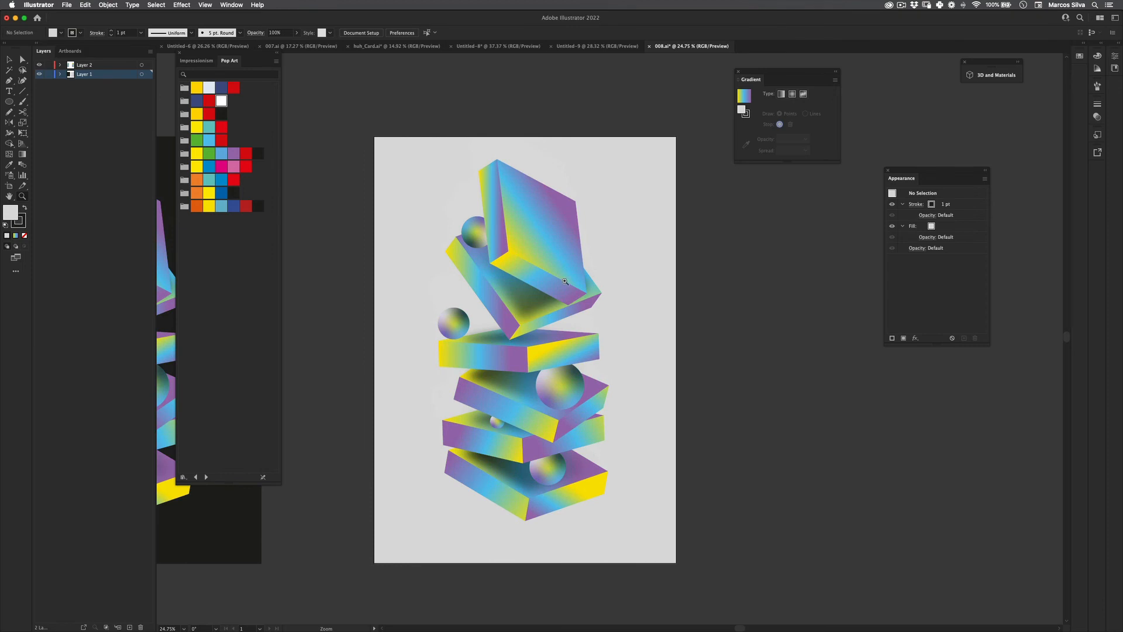
- Duplicate the ball beside the third slab and place the copy at the upper right corner of the top slab
drag(566, 282, 597, 272)
drag(423, 322, 557, 154)
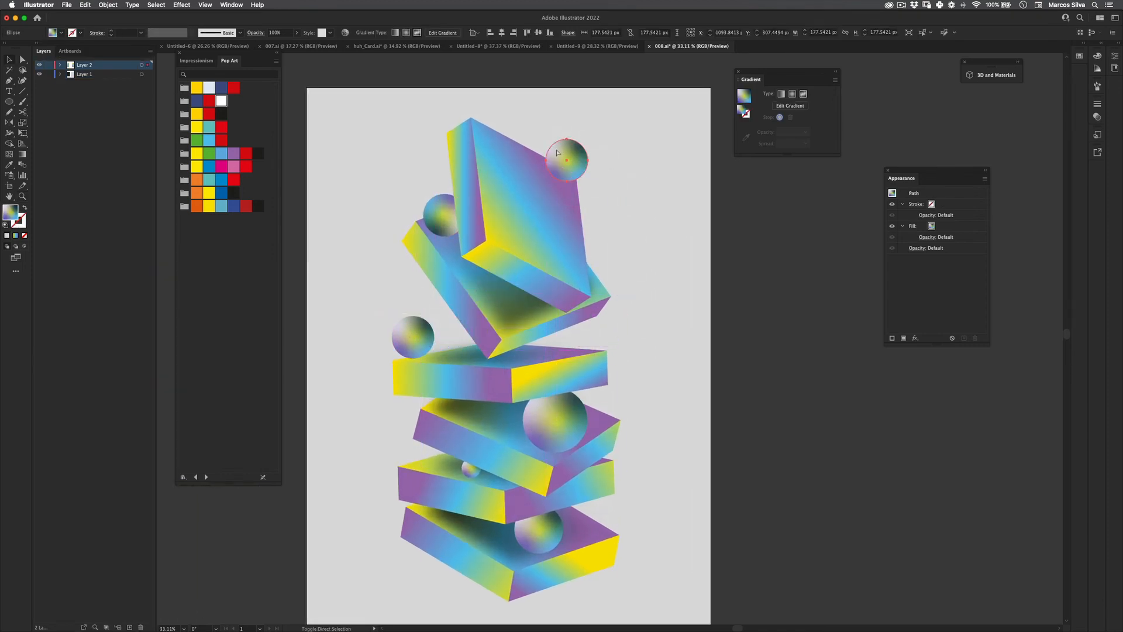
scroll(559, 155, down, 2)
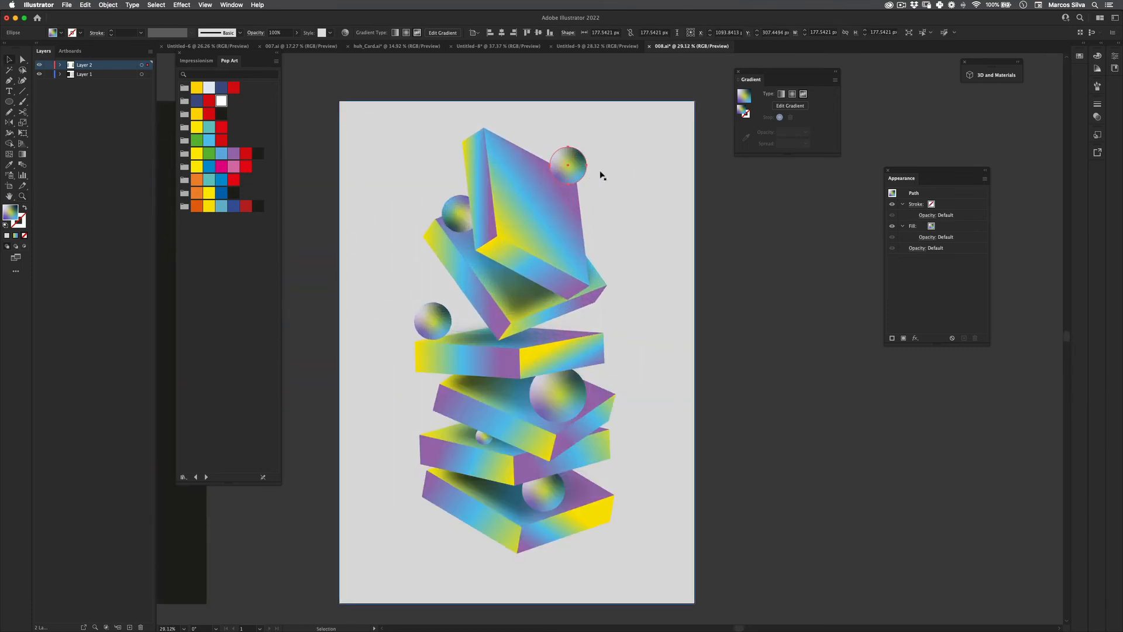
scroll(620, 312, down, 3)
- Rotate the large ball on the fourth slab from the top so its dark shading faces downward, and deselect it
click(581, 318)
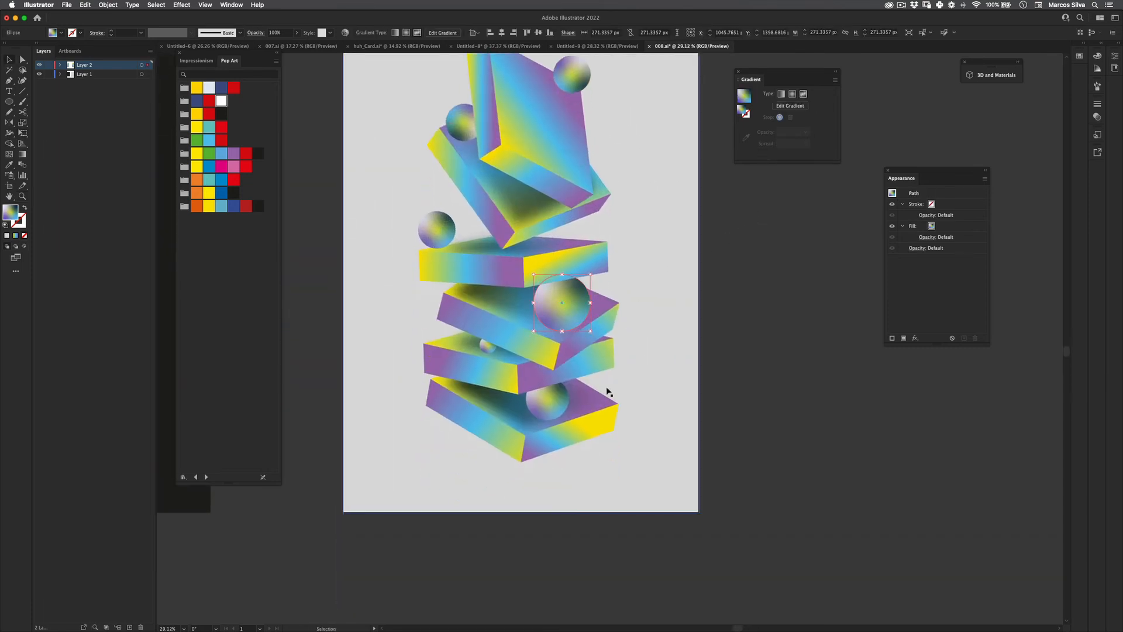
key(e)
drag(580, 354, 510, 320)
key(v)
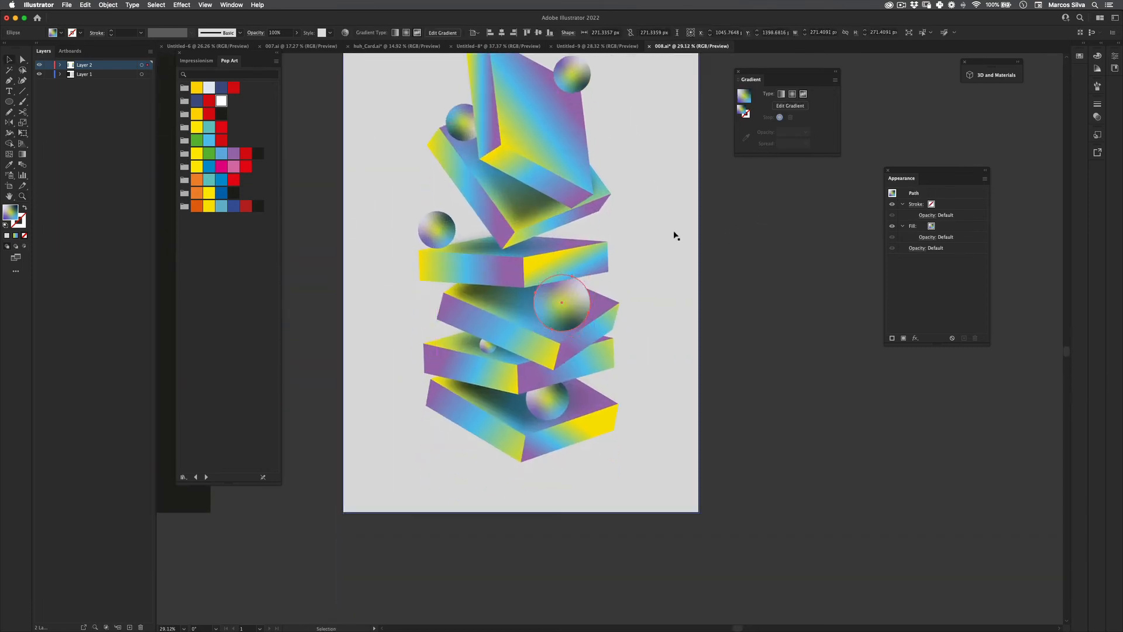
click(715, 234)
- Rotate the ball on the bottom slab to vary the direction of its gradient
click(550, 411)
key(e)
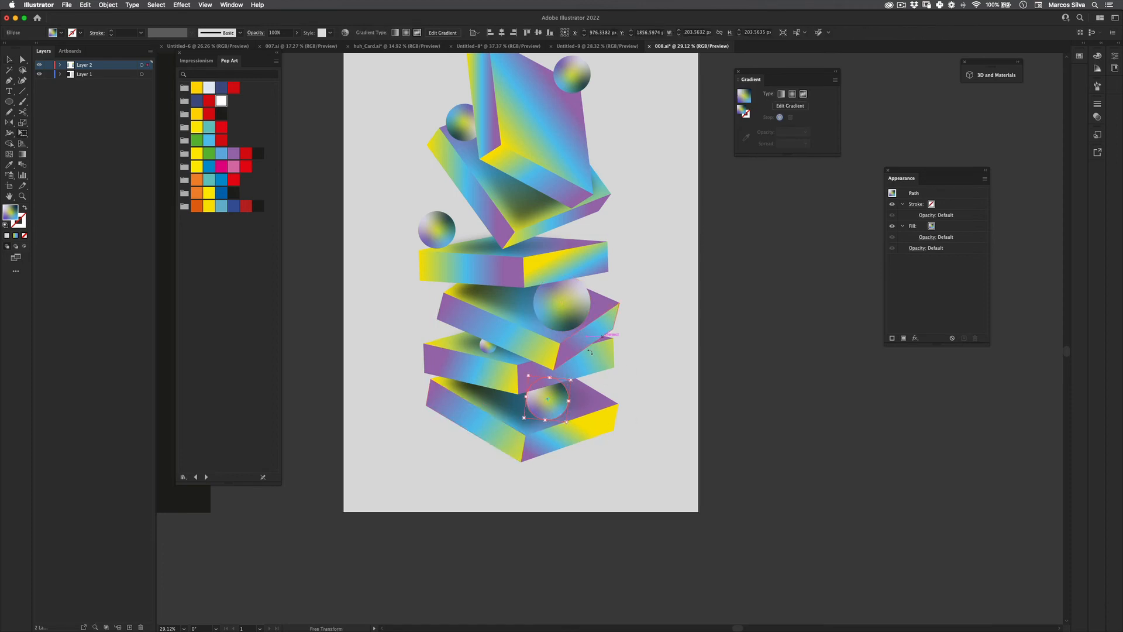
drag(590, 352, 593, 351)
key(v)
drag(688, 340, 685, 341)
- Rotate the smallest ball, on the fifth slab from the top, to change its gradient direction, and clear the selection
click(487, 346)
key(e)
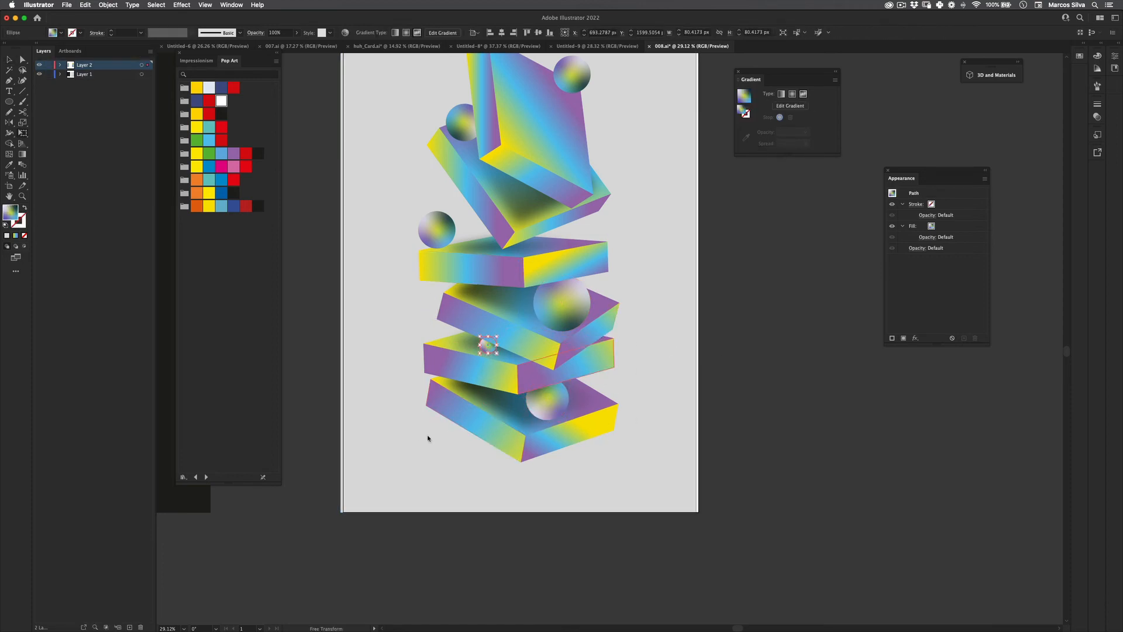
drag(442, 435, 445, 435)
key(v)
click(446, 434)
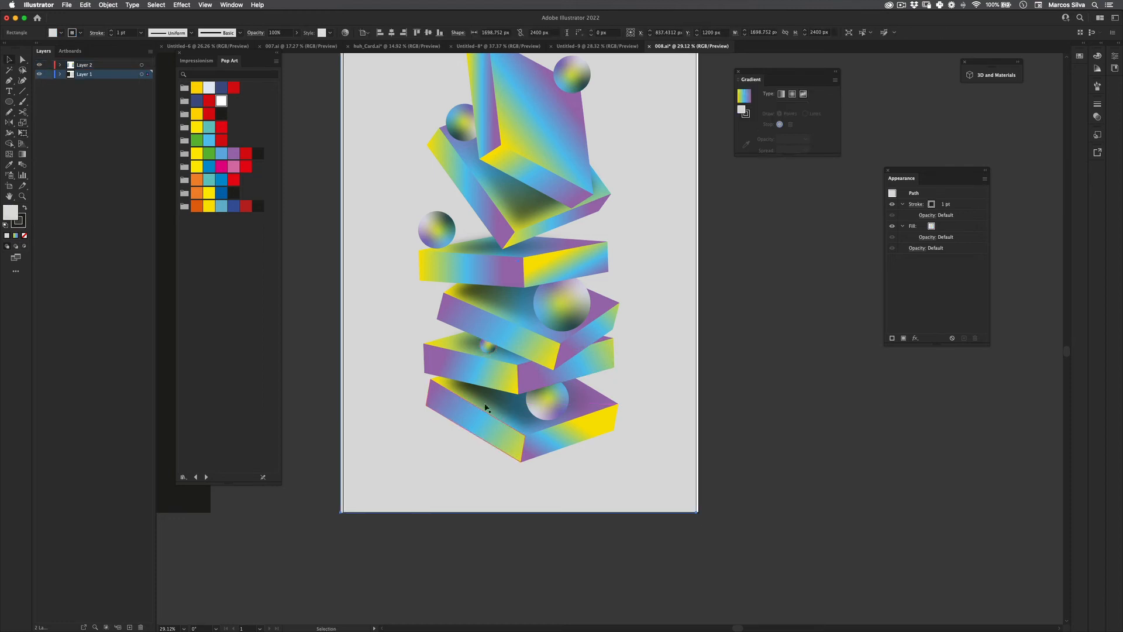
drag(515, 344, 444, 409)
click(625, 276)
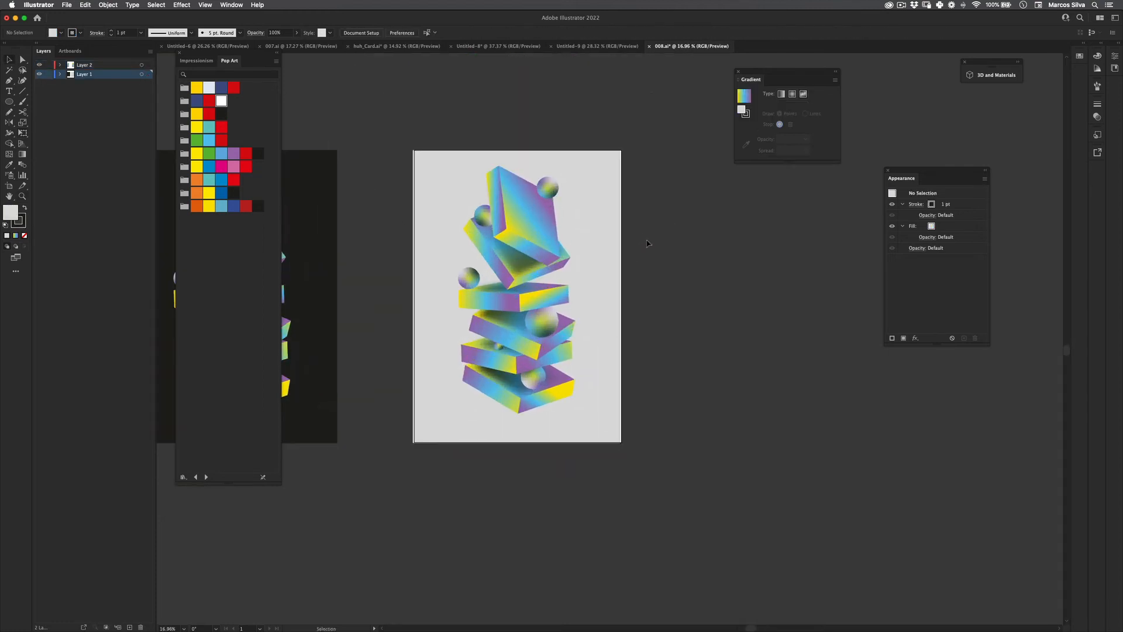
key(z)
drag(542, 276, 591, 234)
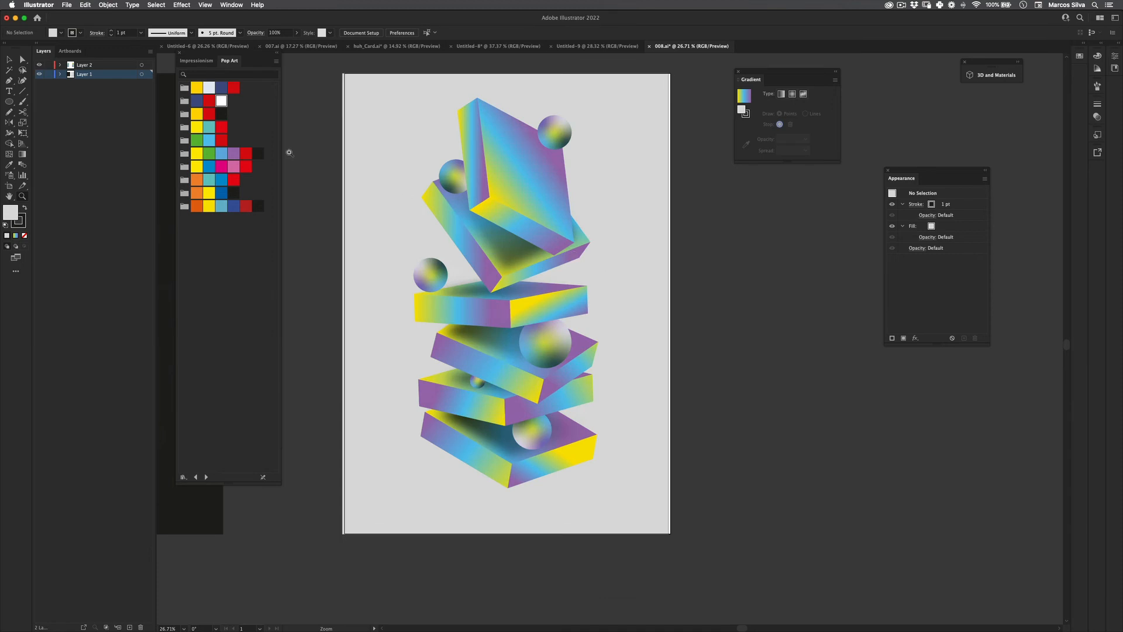
- Open the recent file 007.ai and bring its whole circular gradient poster into view
click(66, 5)
mouse_move(106, 40)
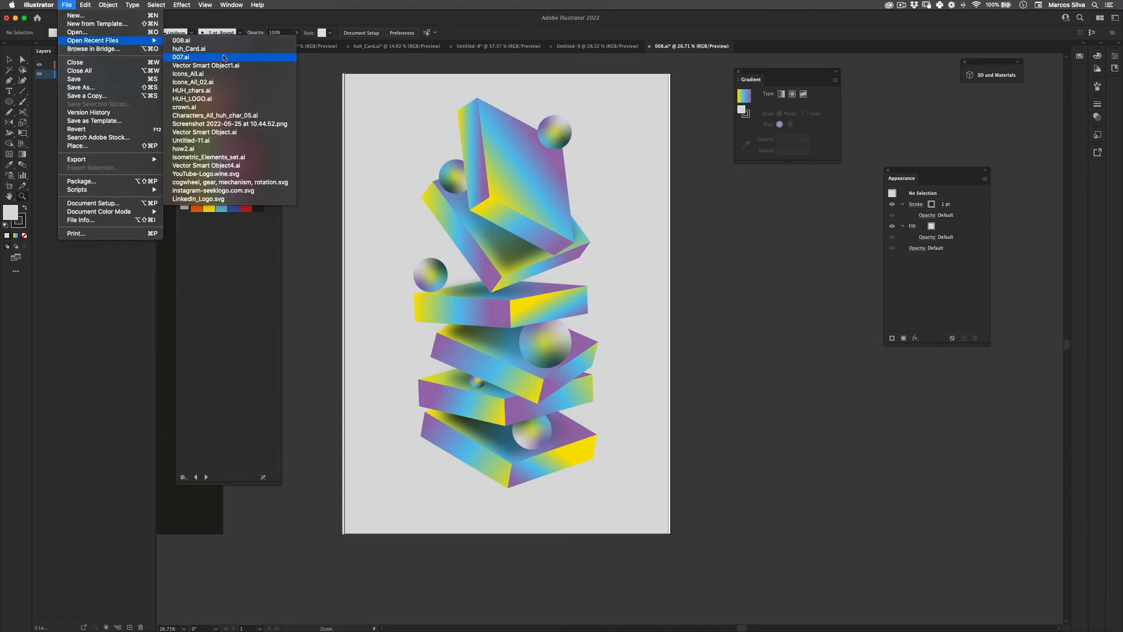
click(228, 58)
drag(428, 291, 541, 240)
key(v)
click(371, 339)
click(405, 302)
key(z)
drag(468, 297, 326, 354)
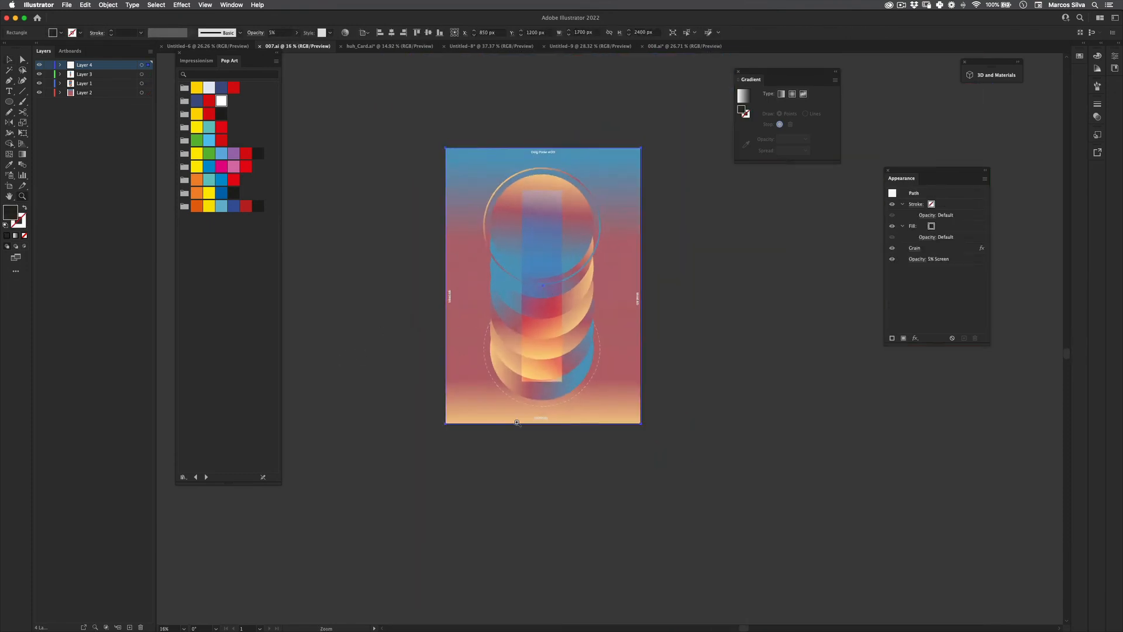
- Select and copy the four small text labels along the edges of the 007.ai poster, beneath its full-poster grain overlay
key(v)
key(z)
drag(536, 452, 601, 412)
key(v)
click(600, 414)
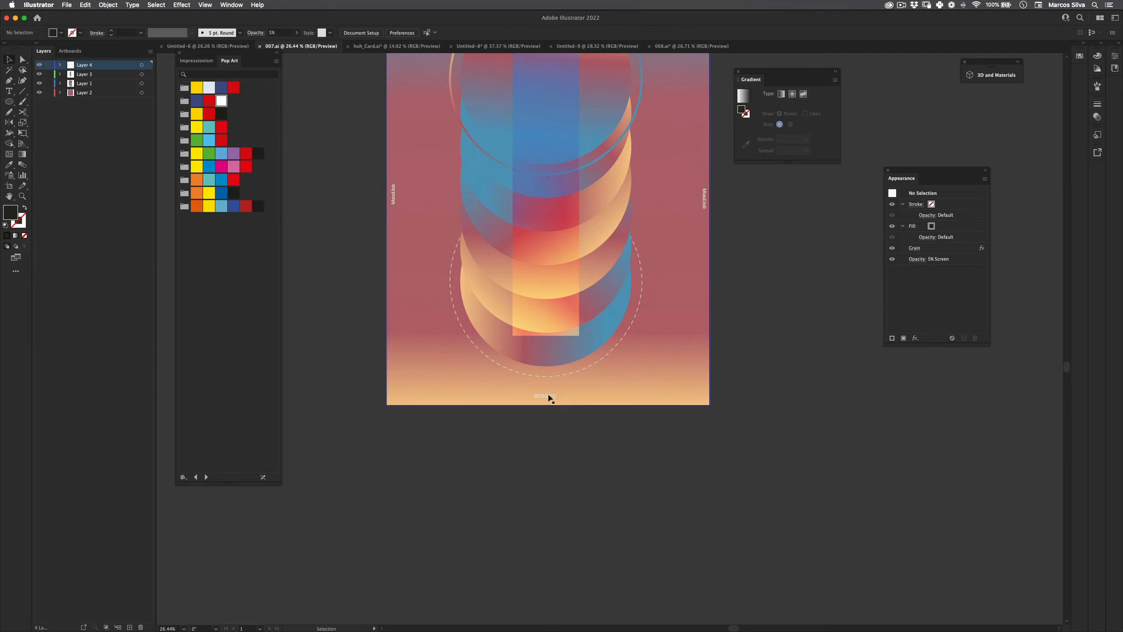
click(550, 397)
drag(592, 301, 600, 366)
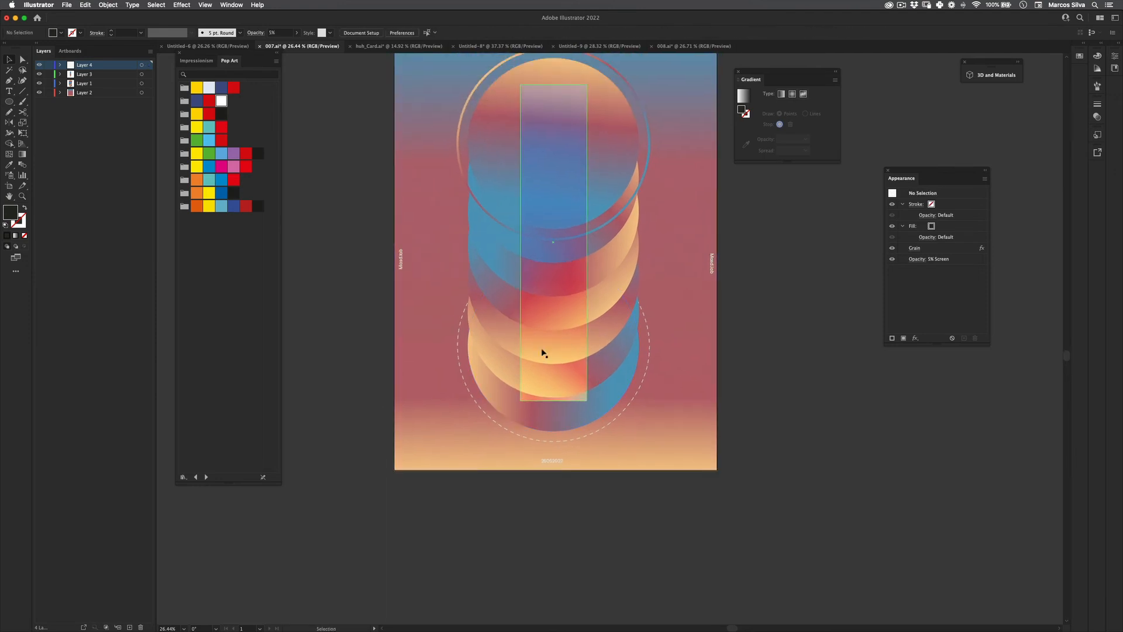
click(400, 258)
shift+click(712, 263)
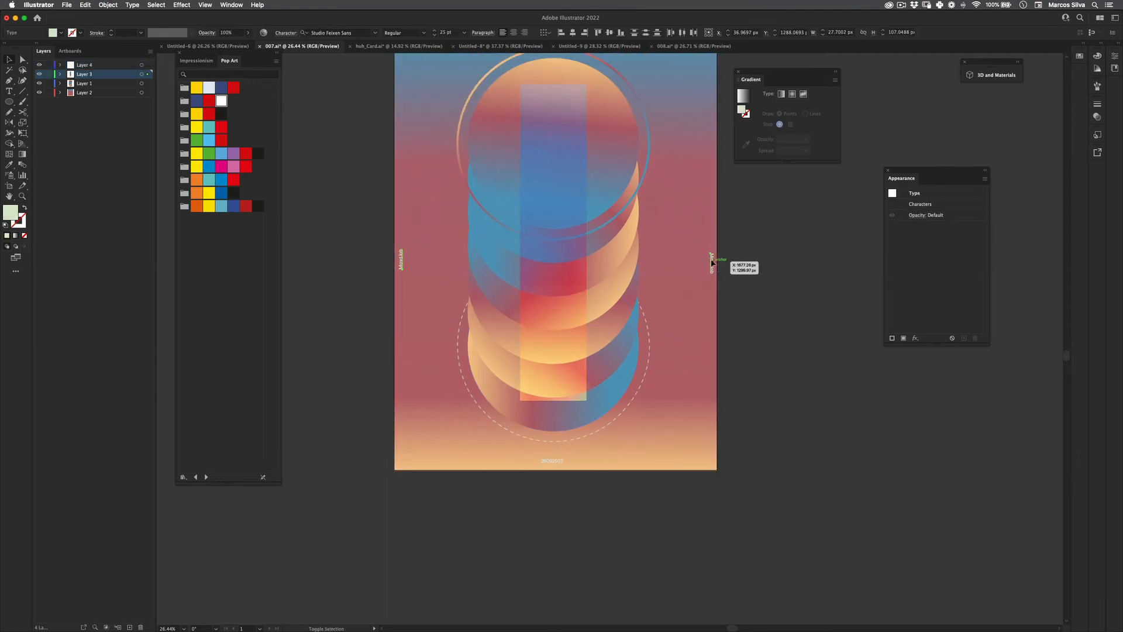
scroll(624, 298, up, 4)
shift+click(551, 145)
scroll(602, 293, down, 5)
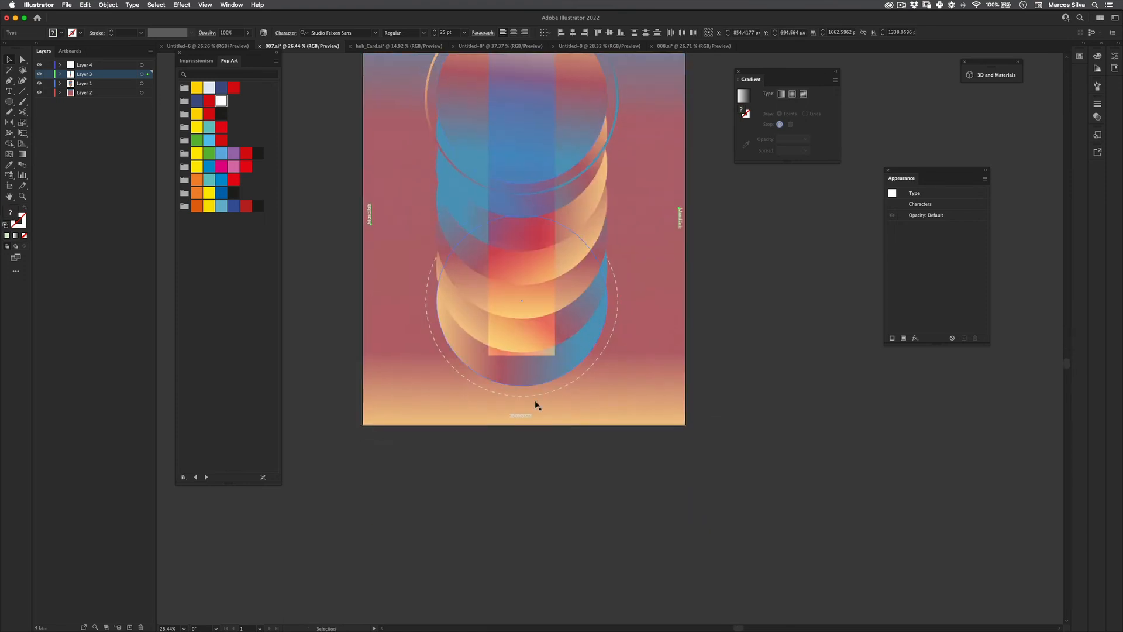
shift+click(525, 417)
- Switch to 008.ai, paste the four edge labels in place on the light grey poster and fill them with a near-black swatch
click(682, 46)
key(super+z)
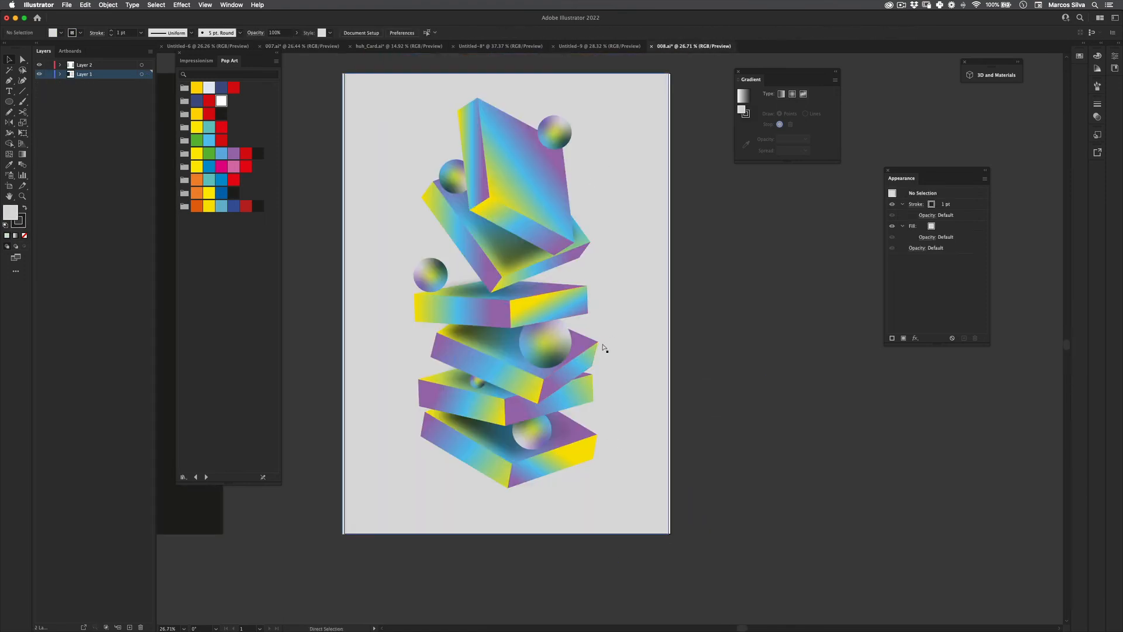
key(super+f)
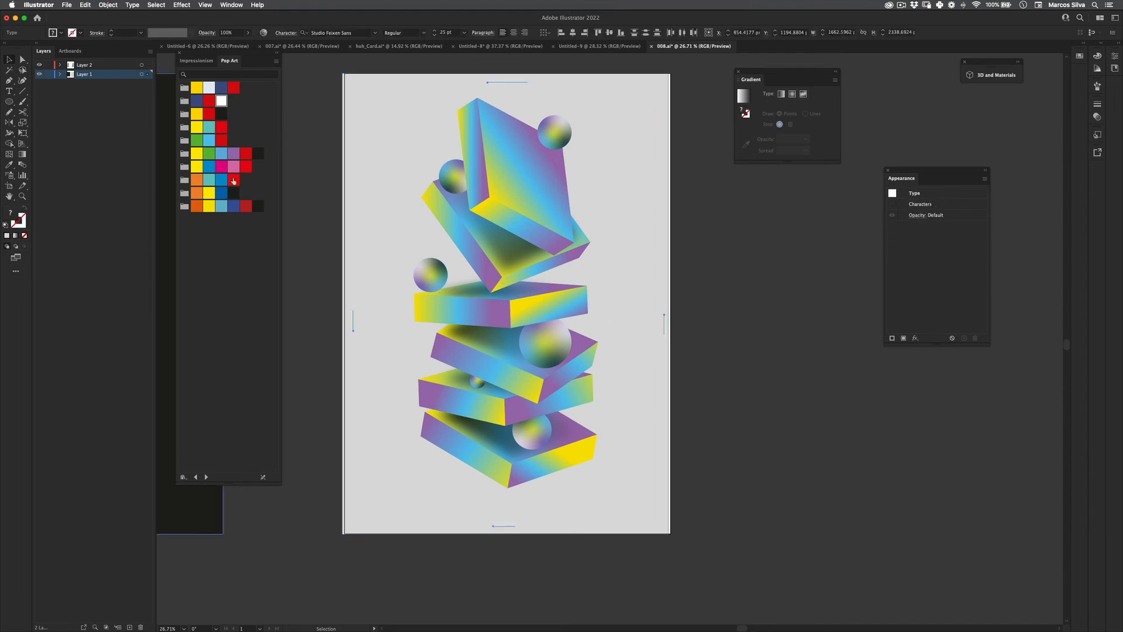
click(234, 194)
click(351, 436)
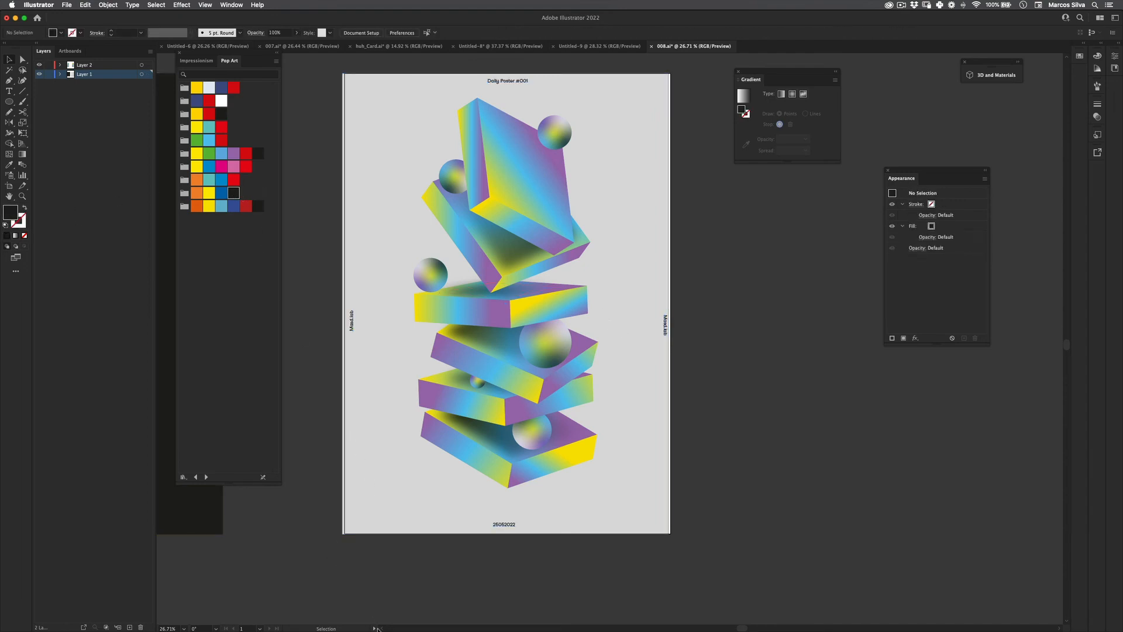
- Center the light grey background horizontally on the artboard and move the floating Gradient and Appearance windows farther from the poster
click(623, 250)
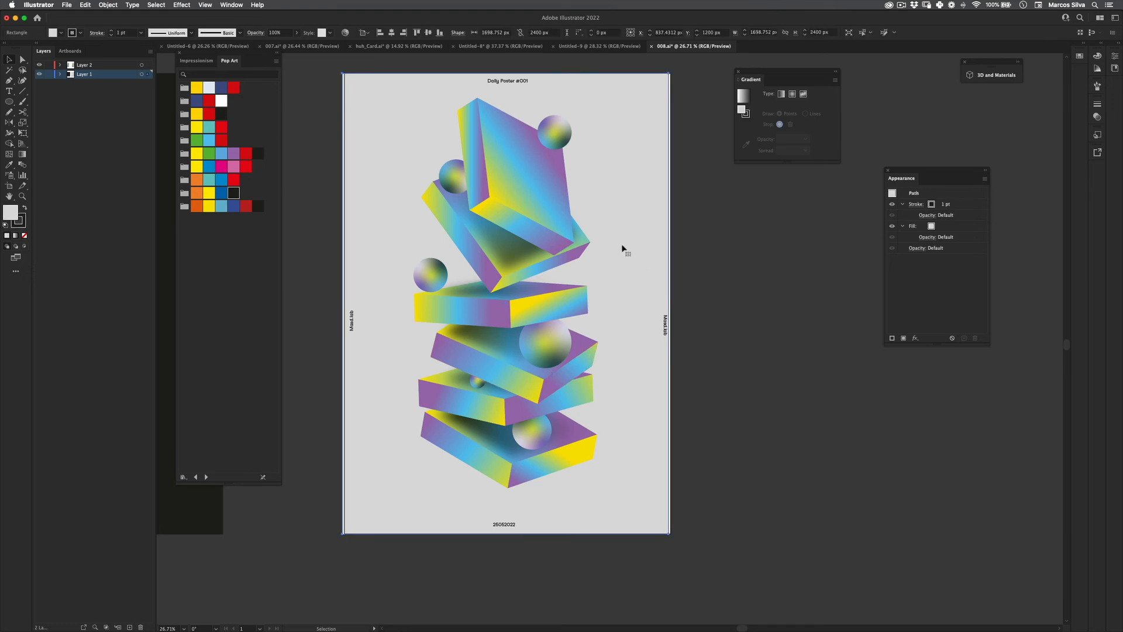
click(388, 32)
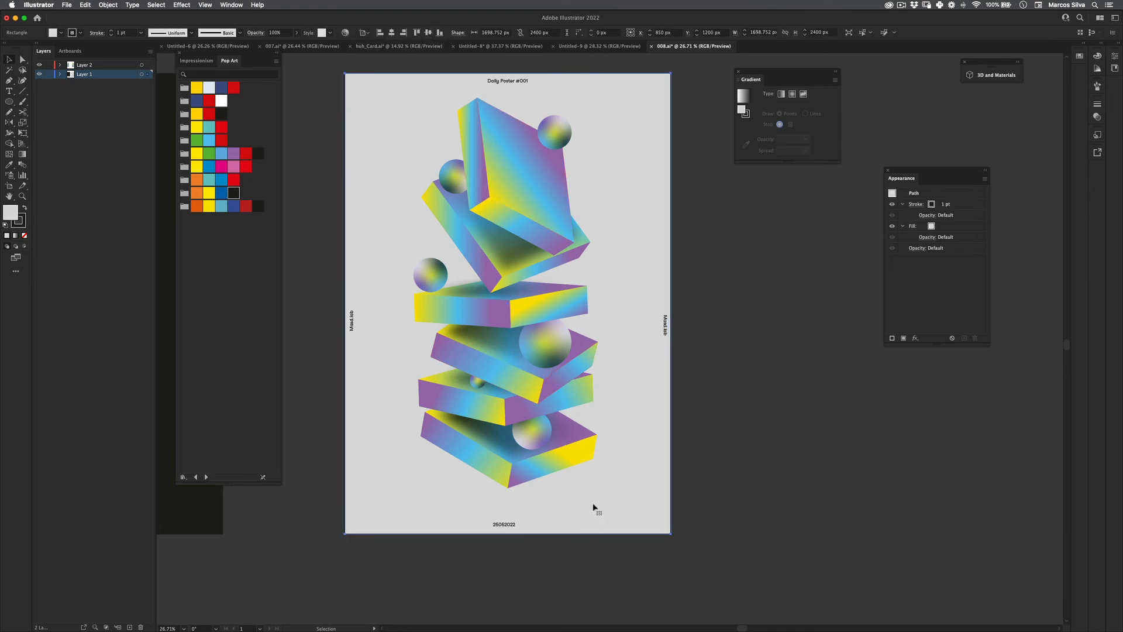
drag(777, 80, 897, 77)
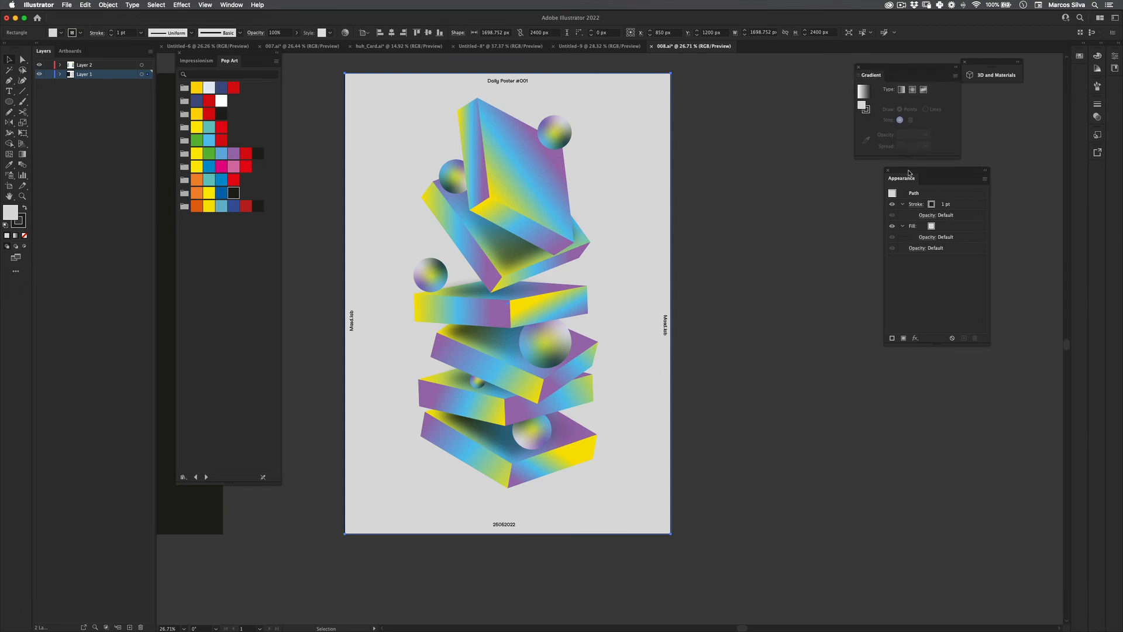
drag(908, 172, 957, 181)
drag(625, 153, 665, 180)
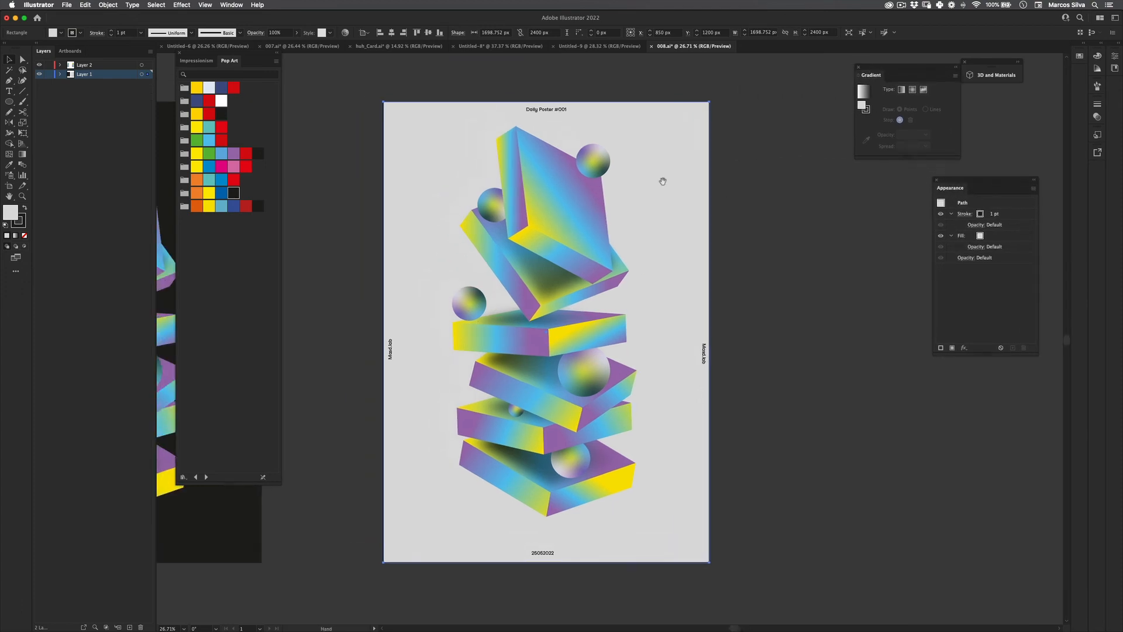
- Change the title text at the poster's upper edge to "Daily Poster #002"
drag(564, 120, 758, 52)
drag(576, 85, 639, 251)
double_click(630, 234)
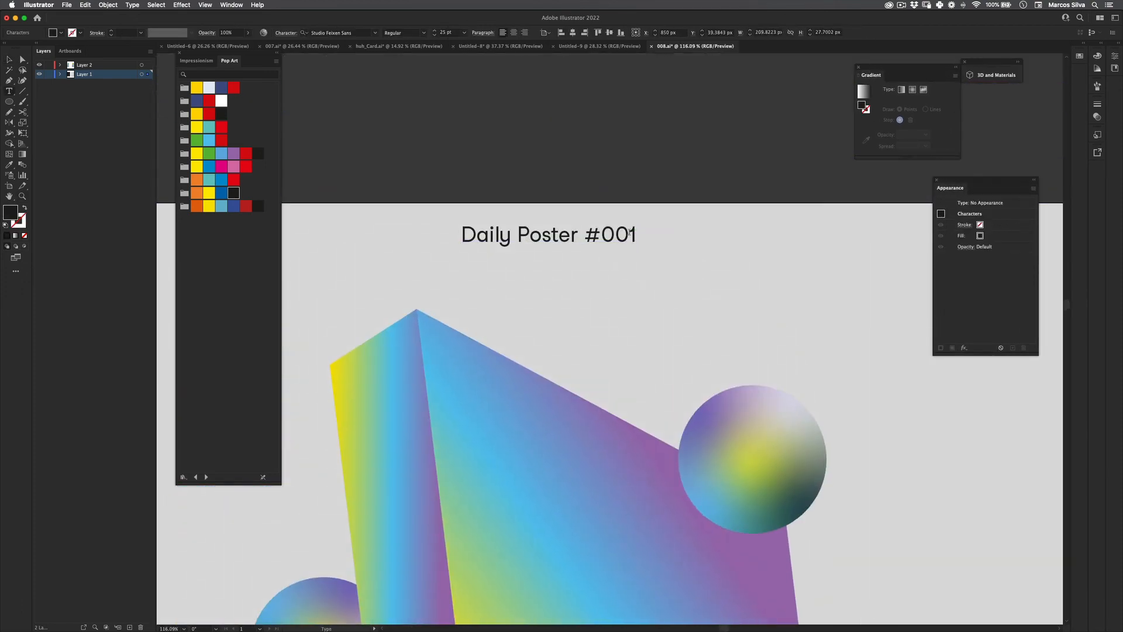
- Change the date text at the poster's lower edge to 26052022 and deselect it
drag(649, 293, 433, 304)
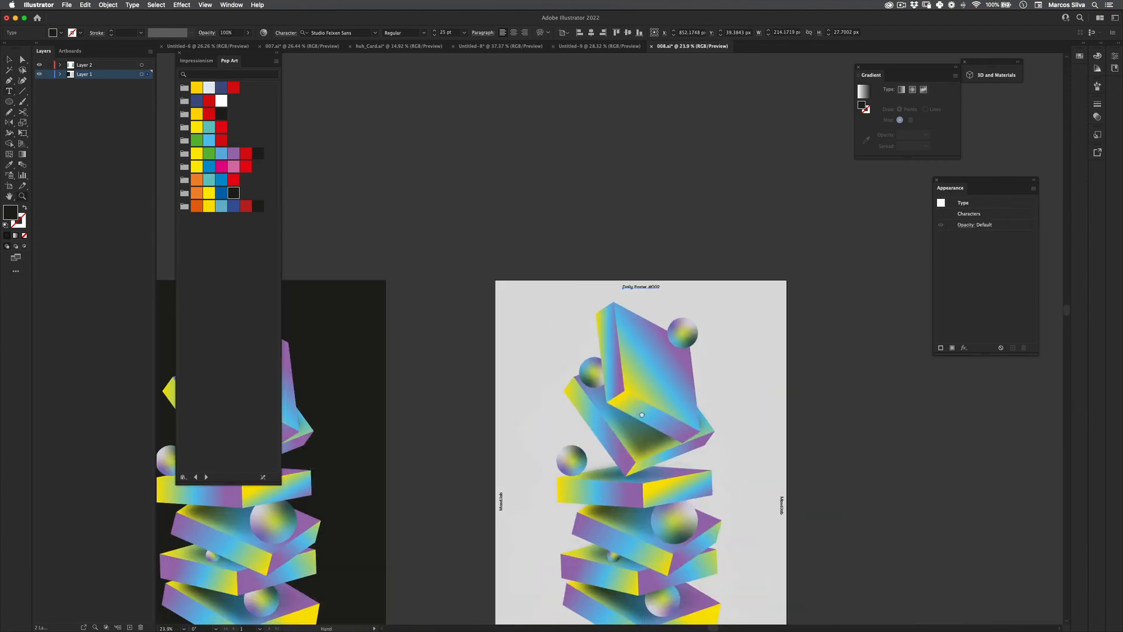
drag(615, 520, 508, 252)
drag(547, 357, 710, 351)
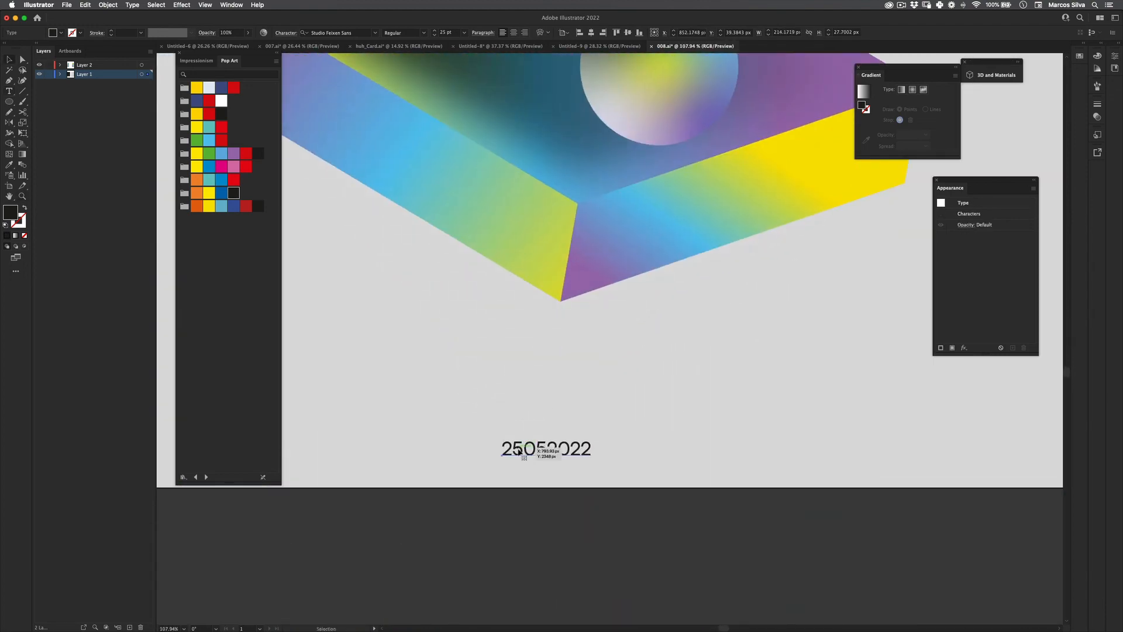
double_click(519, 451)
drag(523, 450, 511, 449)
text(6)
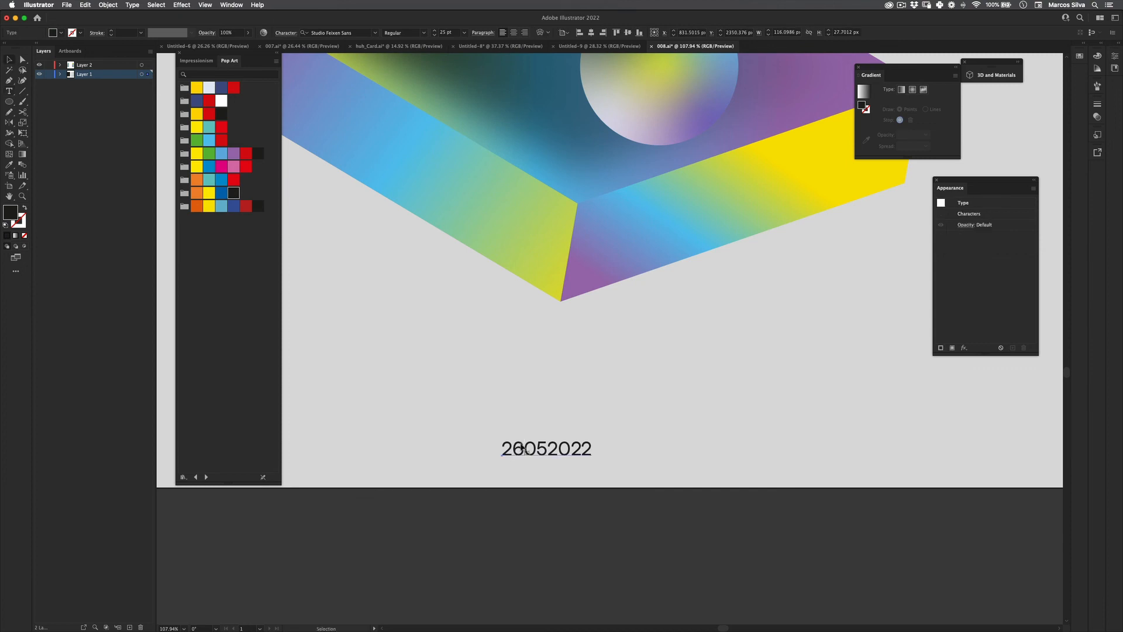
ctrl+click(631, 368)
drag(632, 369, 507, 375)
drag(556, 291, 554, 433)
drag(560, 339, 520, 353)
drag(519, 353, 482, 375)
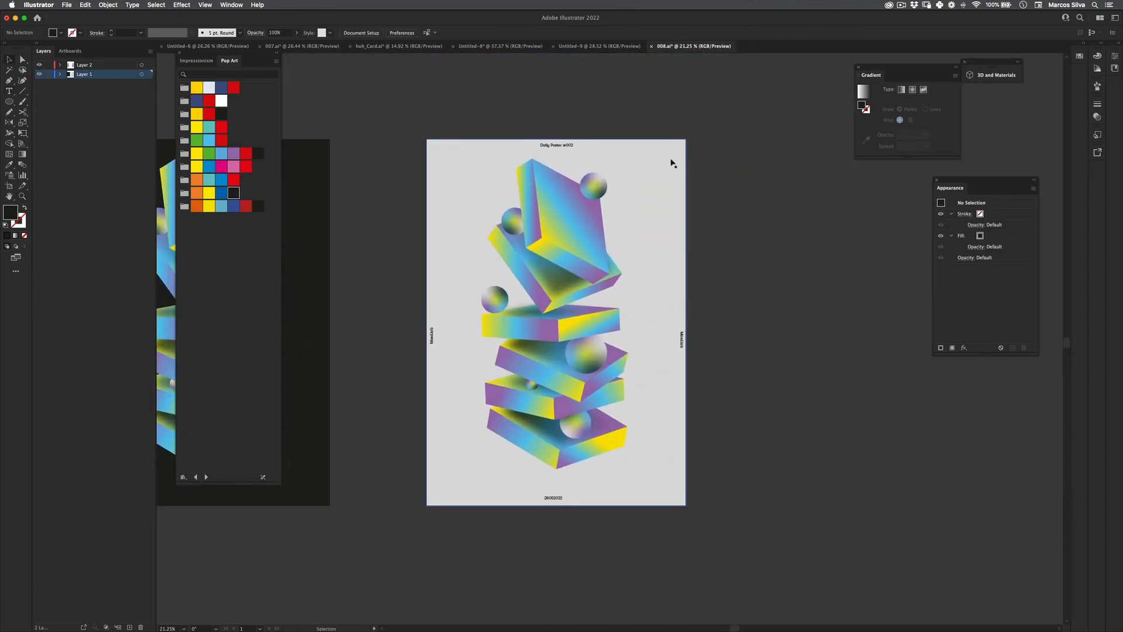
- Draw a near-black circle about 1403 px in diameter behind the slabs, centered on the light grey poster, and deselect it
drag(627, 256, 636, 259)
drag(636, 259, 684, 218)
key(l)
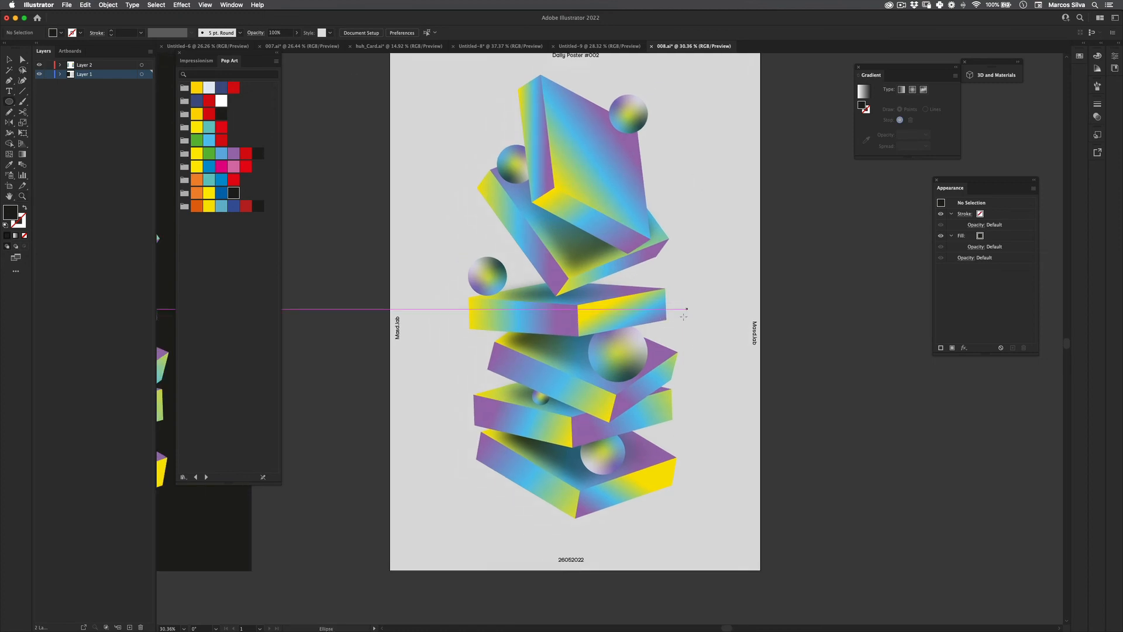
drag(572, 292, 668, 259)
drag(713, 244, 725, 243)
key(z)
mouse_move(671, 284)
mouse_down()
mouse_move(562, 332)
mouse_move(692, 282)
mouse_up()
key(v)
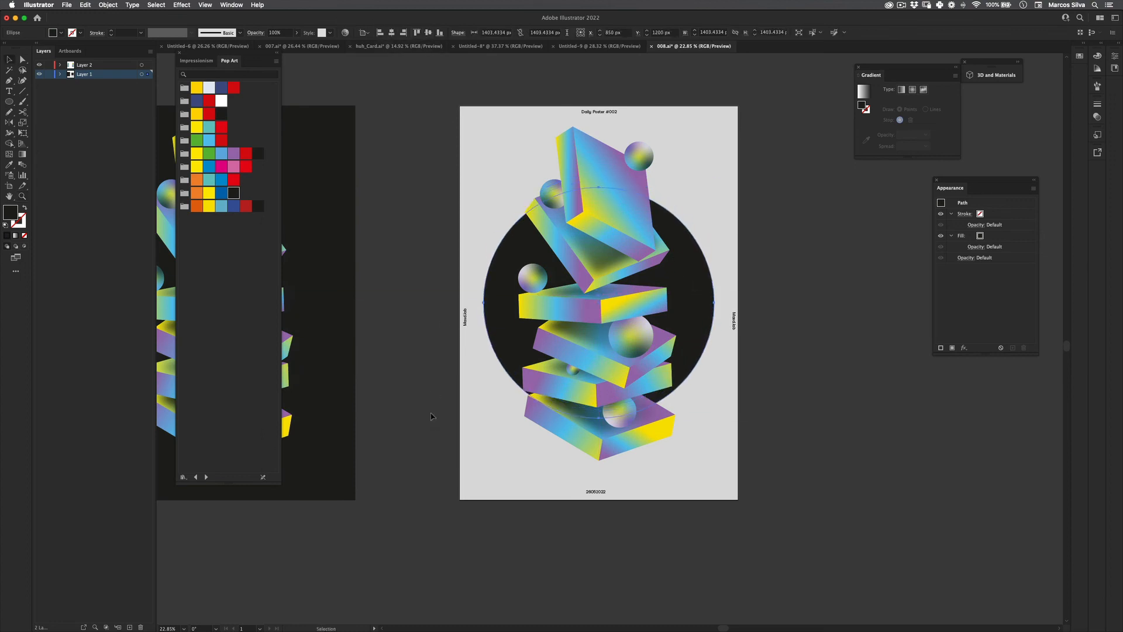
key(super+shift+a)
- Group the two vertical side labels and center the group vertically on the poster
drag(563, 443, 526, 398)
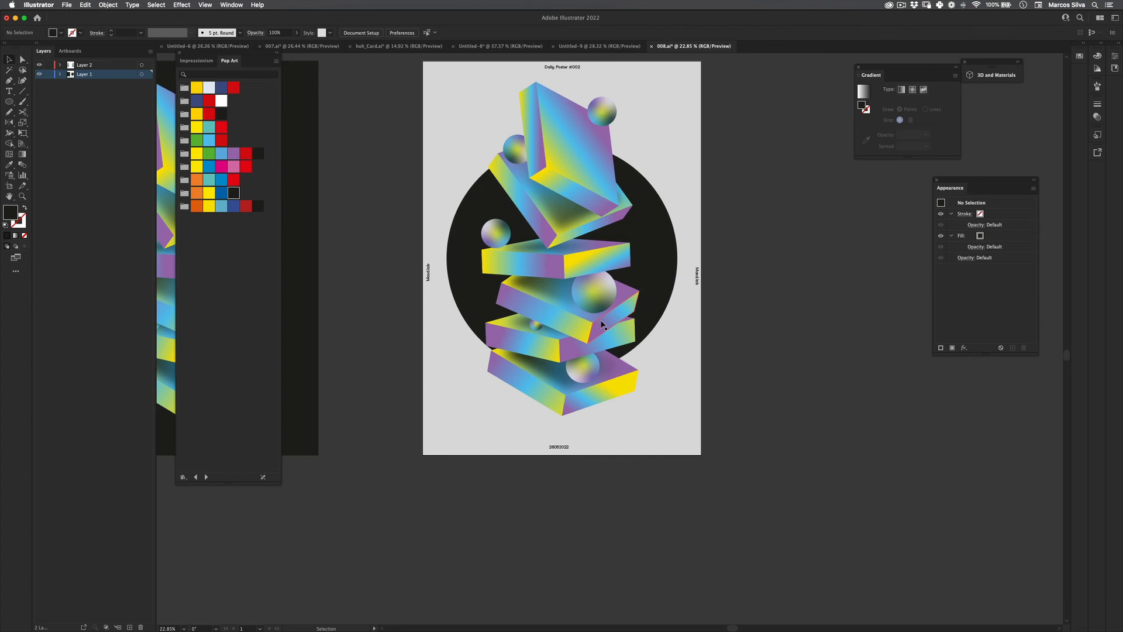
scroll(603, 326, up, 2)
scroll(603, 325, left, 1)
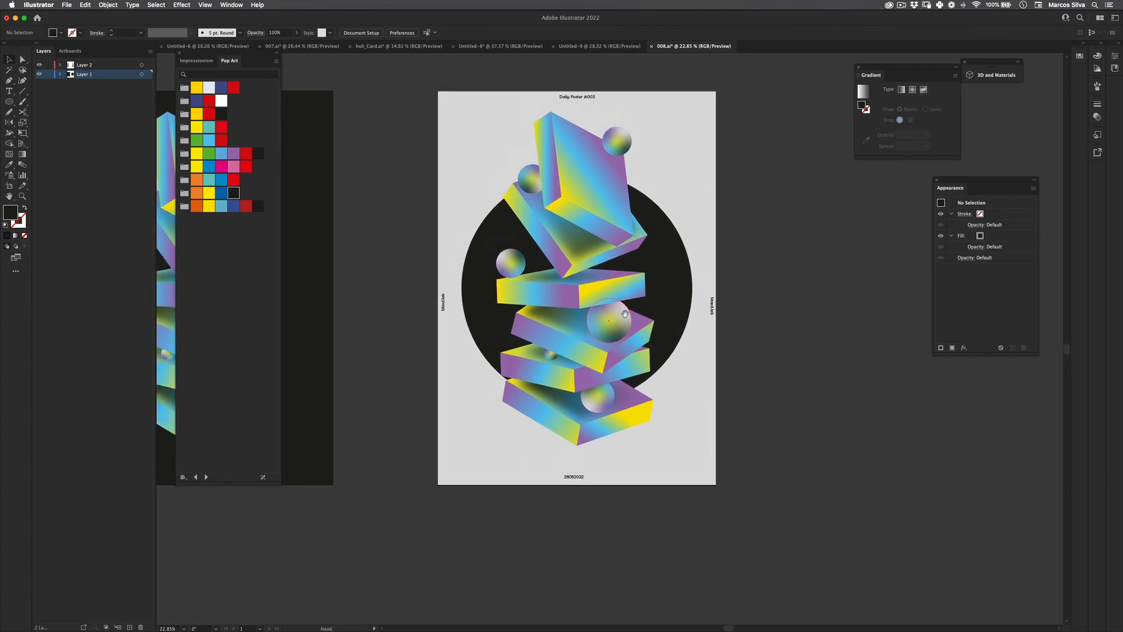
click(443, 303)
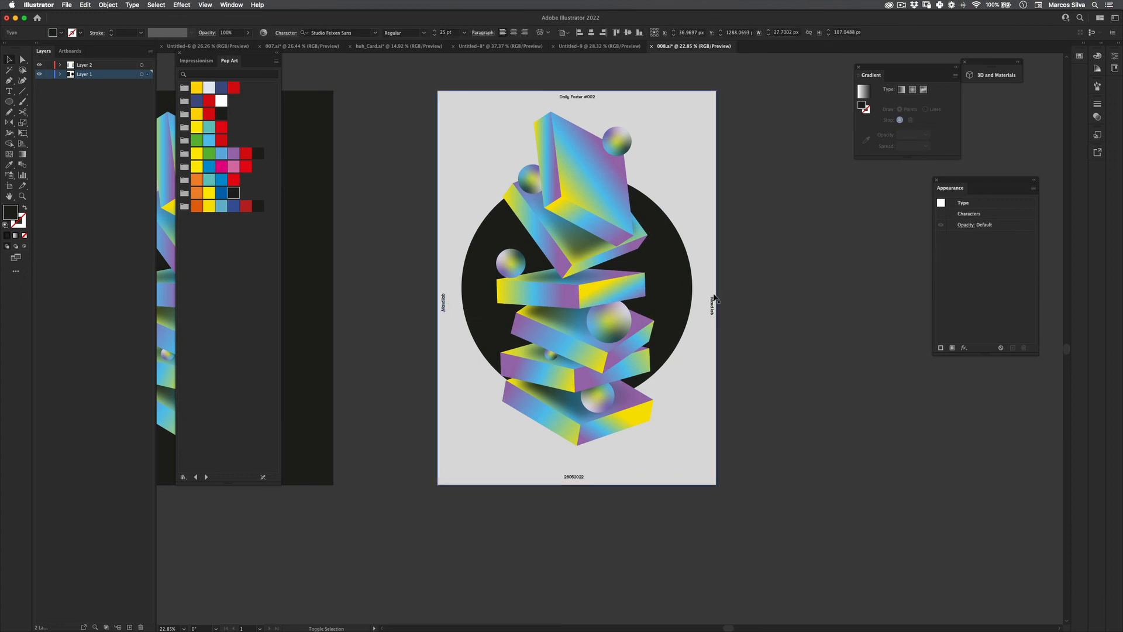
shift+click(712, 304)
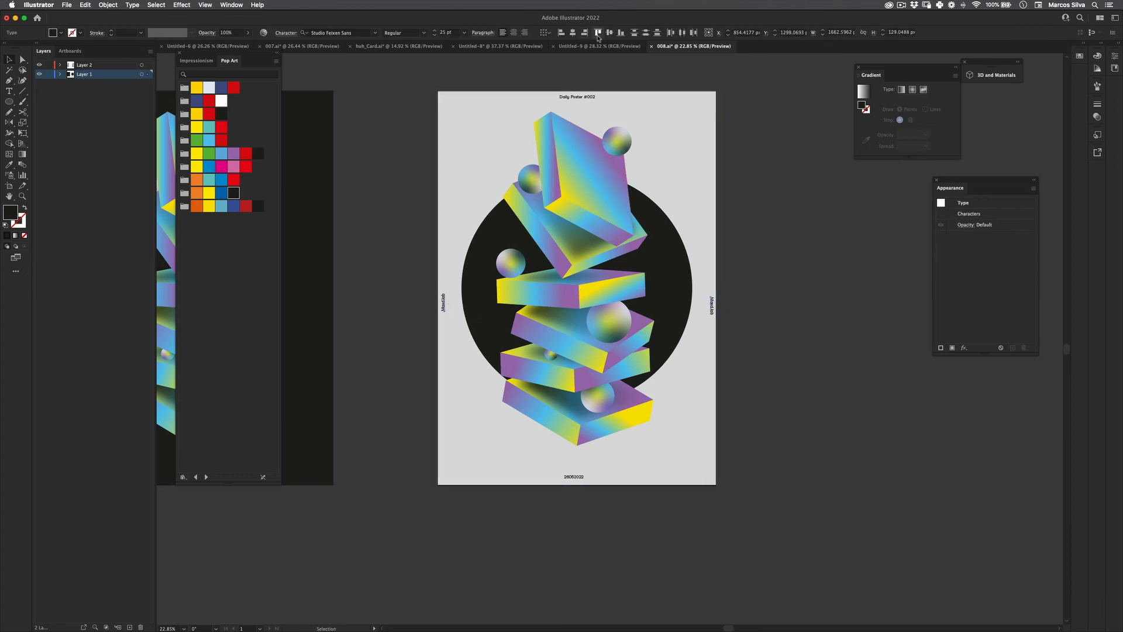
key(super+g)
click(628, 32)
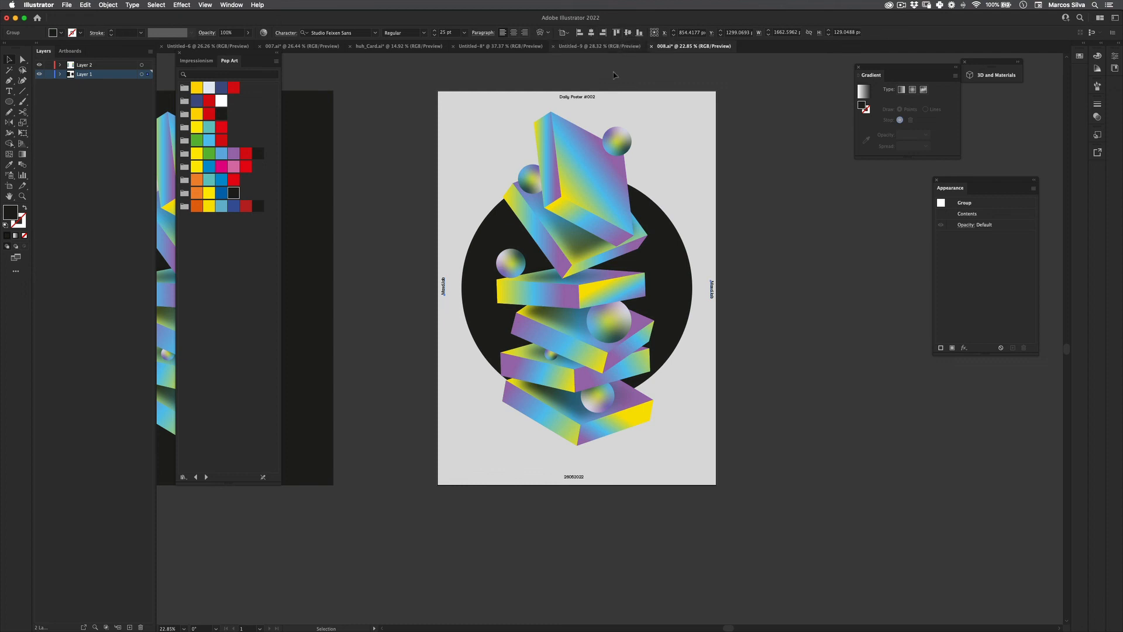
- Center the title and date texts horizontally on the light grey poster and deselect them
click(573, 476)
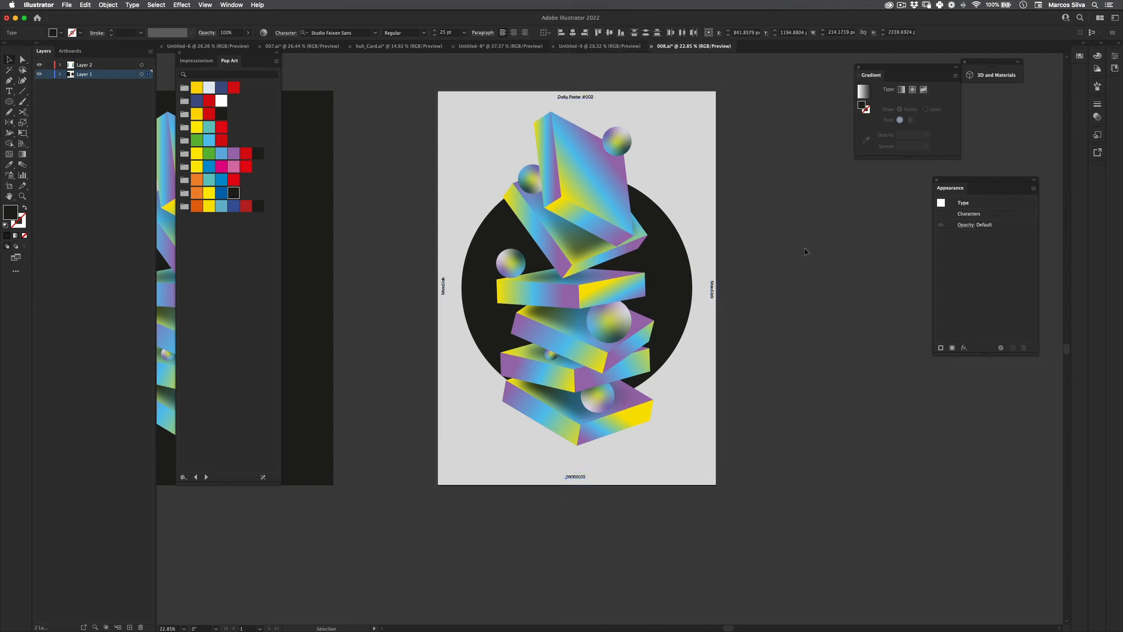
click(731, 316)
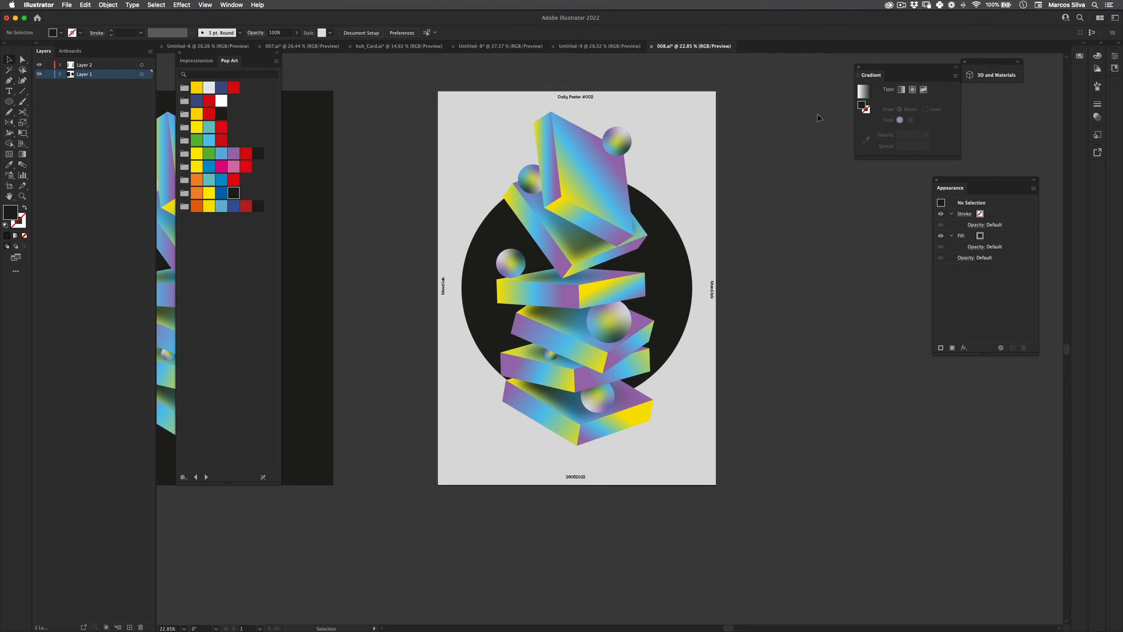
key(z)
key(v)
- Group the slabs, balls and backing circle without the background or texts, center the group vertically on the poster and deselect it
drag(459, 108, 610, 299)
key(super+z)
drag(730, 154, 485, 455)
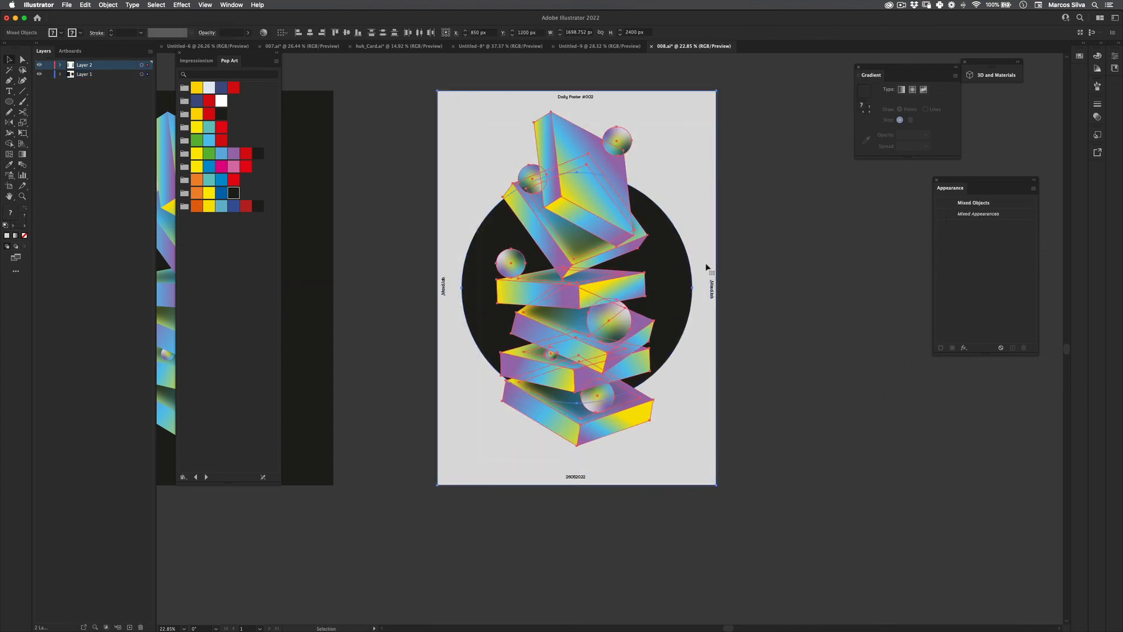
shift+click(706, 265)
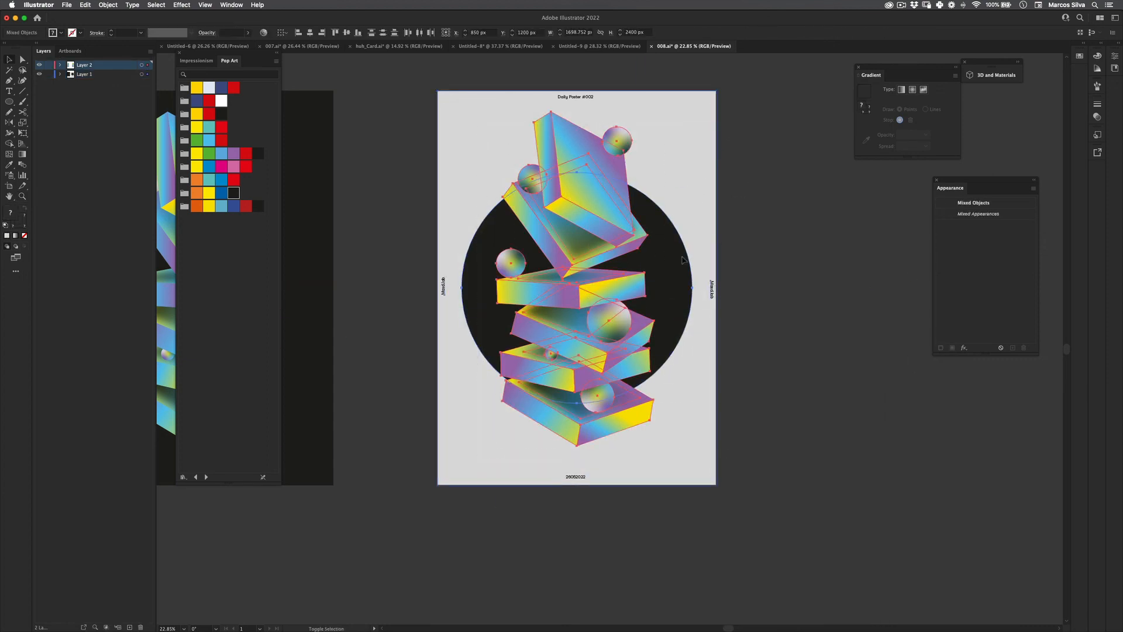
shift+click(711, 290)
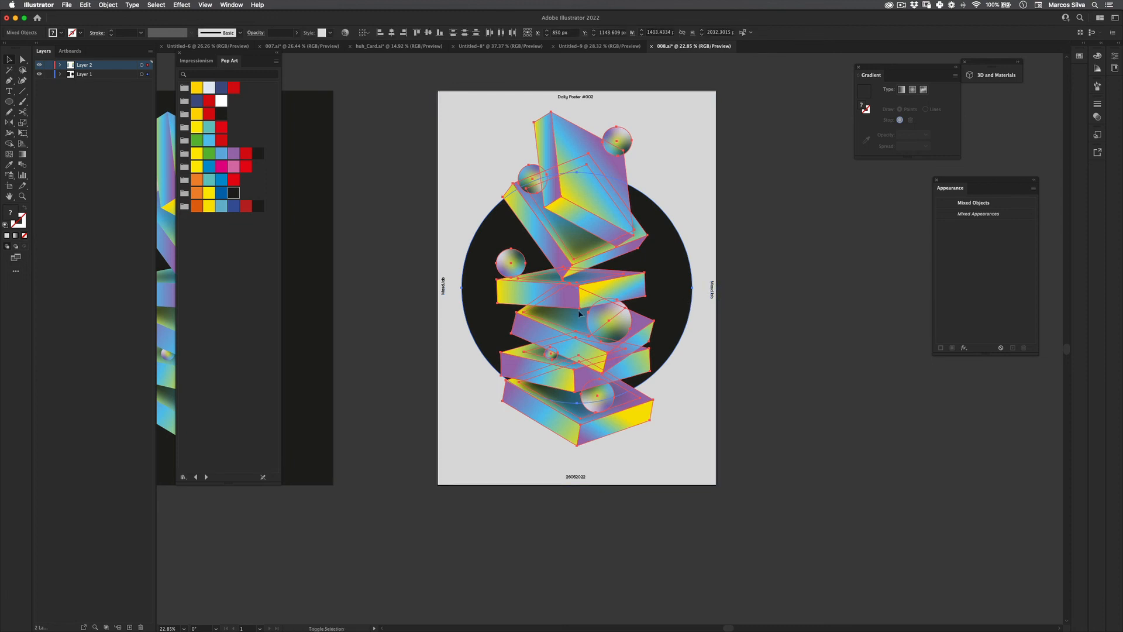
drag(609, 275, 608, 288)
key(ctrl+g)
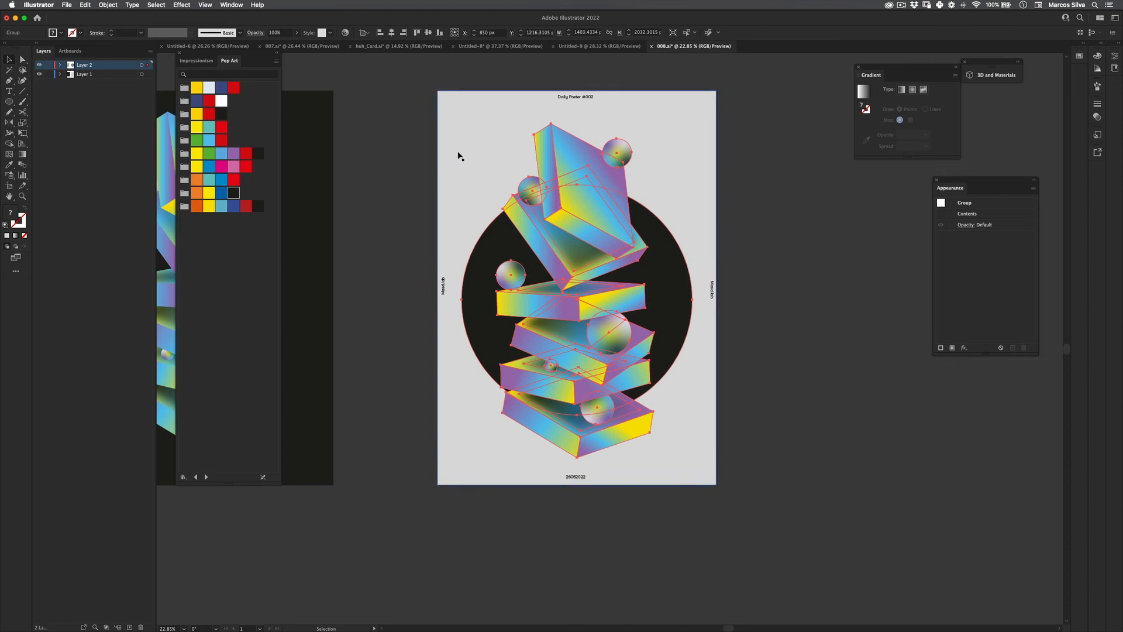
click(428, 32)
click(726, 306)
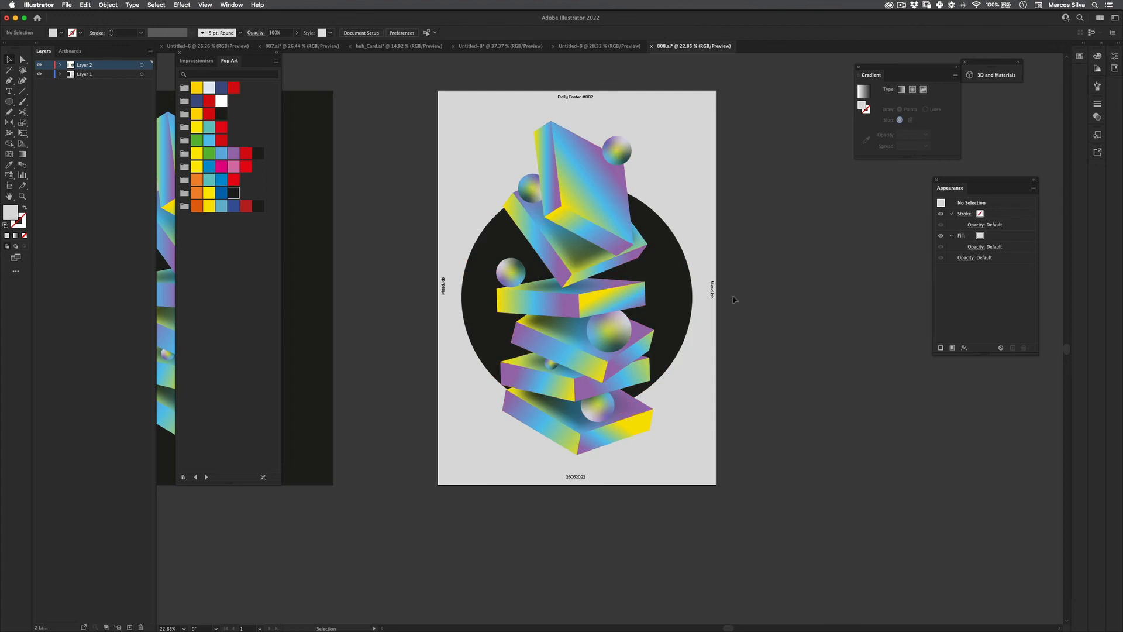
- Create a new layer and draw a near-black rectangle about 1699 × 2400 px on it, covering the whole light grey poster
key(z)
drag(649, 293, 715, 243)
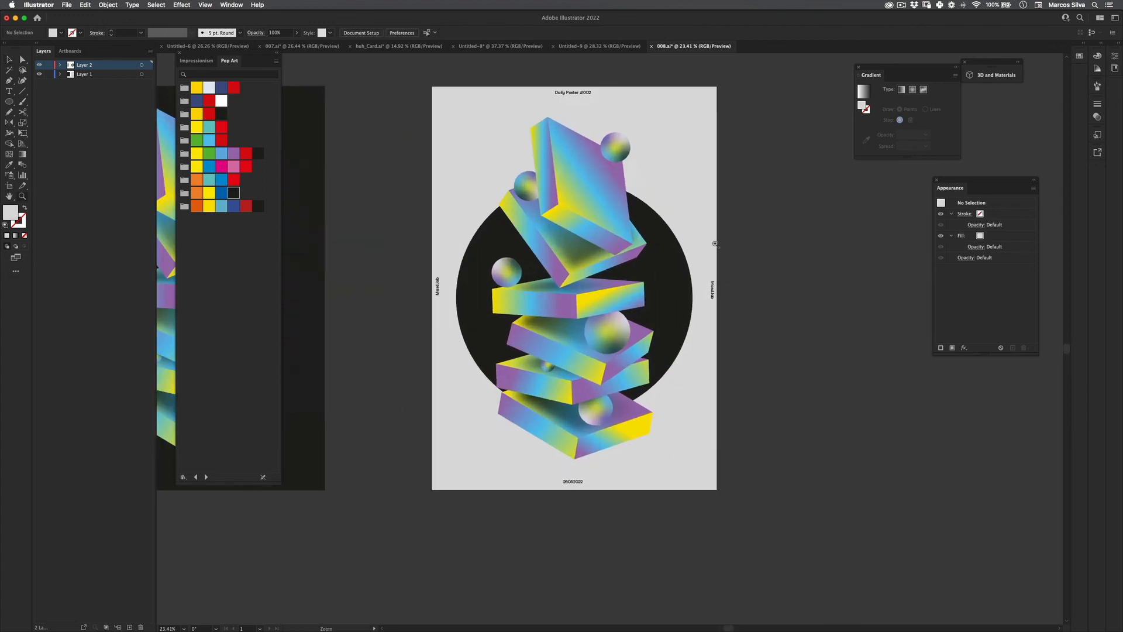
click(602, 293)
drag(657, 353, 542, 223)
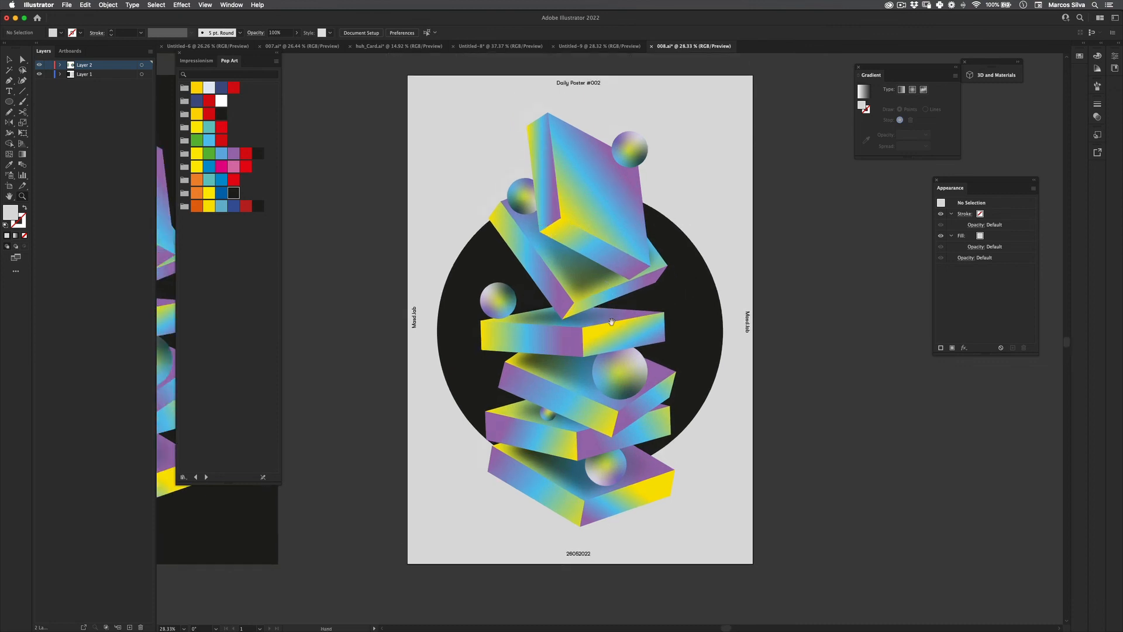
drag(611, 321, 574, 302)
click(129, 627)
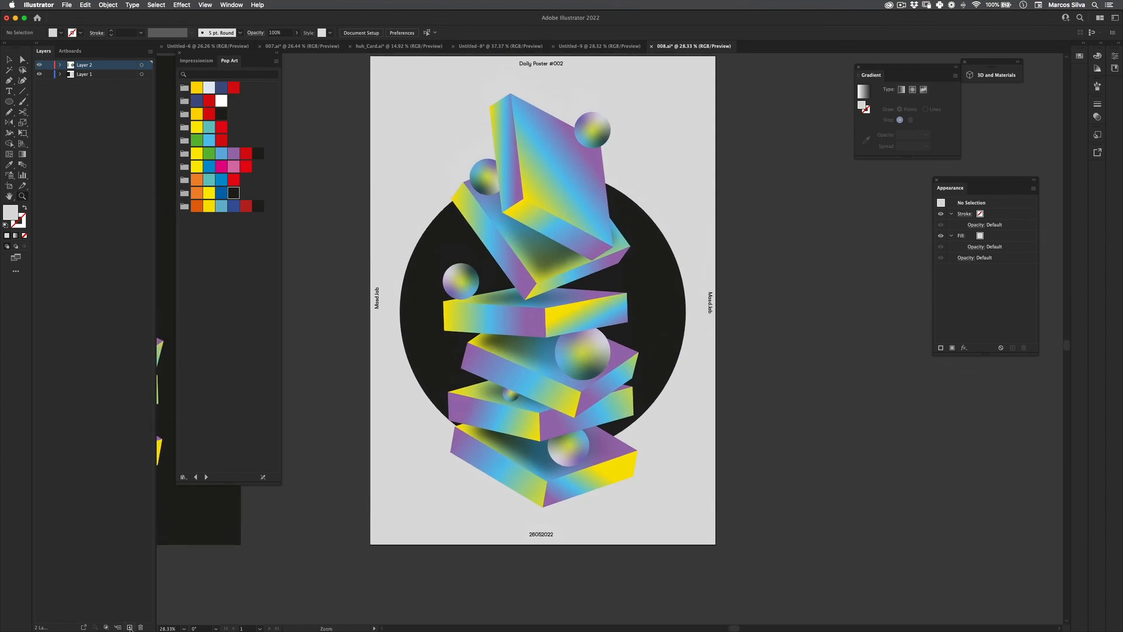
drag(9, 103, 38, 101)
drag(443, 180, 429, 211)
drag(354, 85, 700, 575)
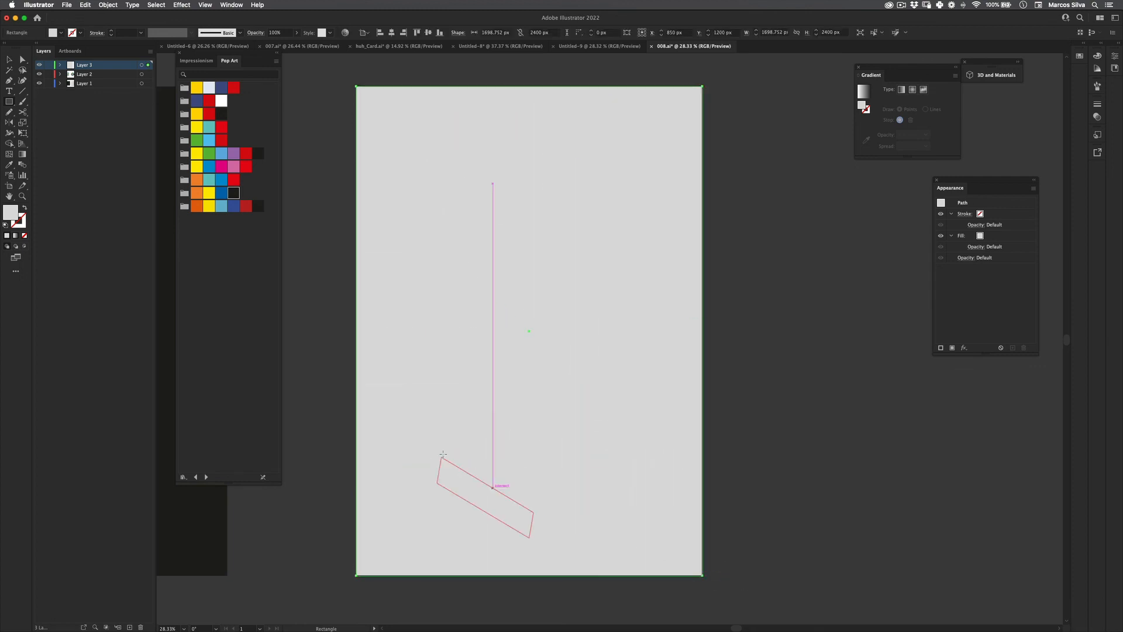
click(237, 197)
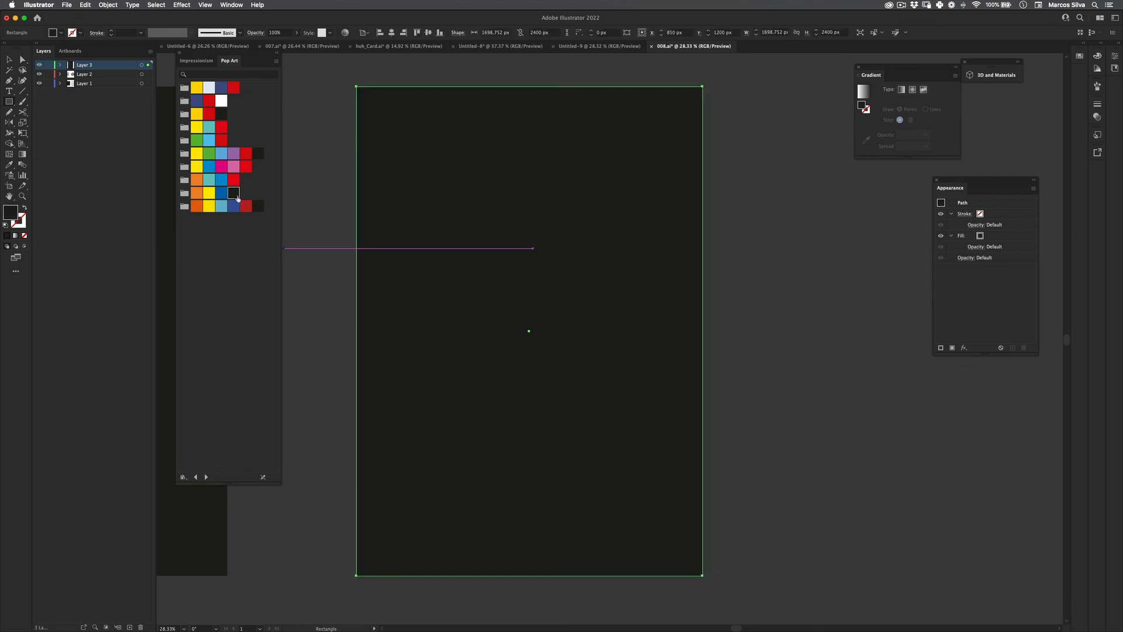
- Apply a Grain texture effect to the covering rectangle with intensity 7, contrast 15 and grain type Stippled
click(182, 5)
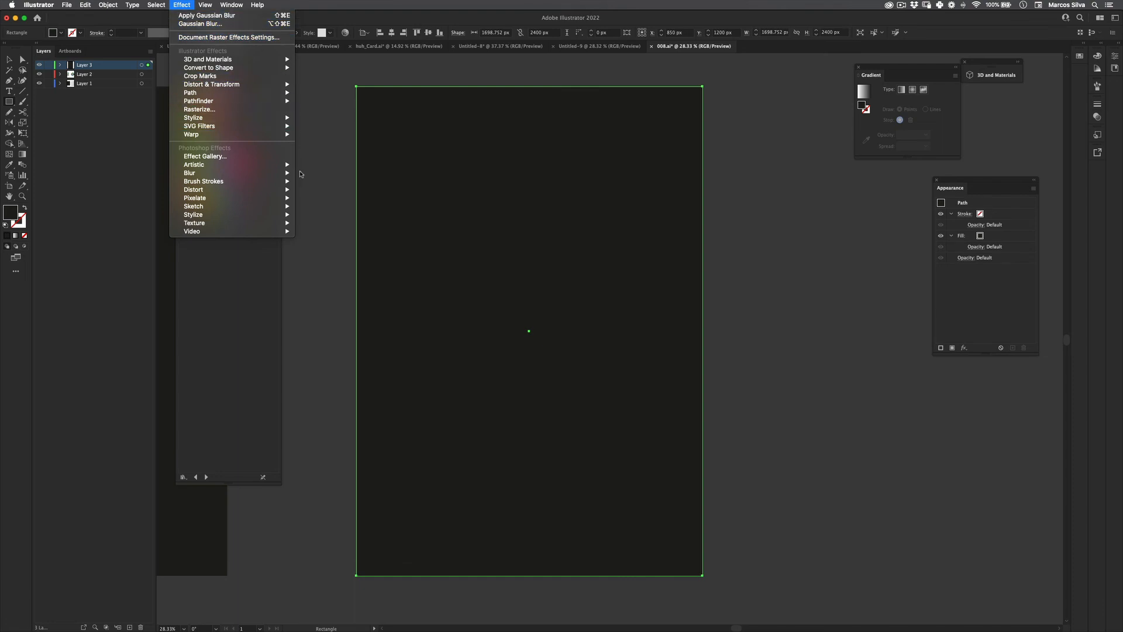
mouse_move(262, 180)
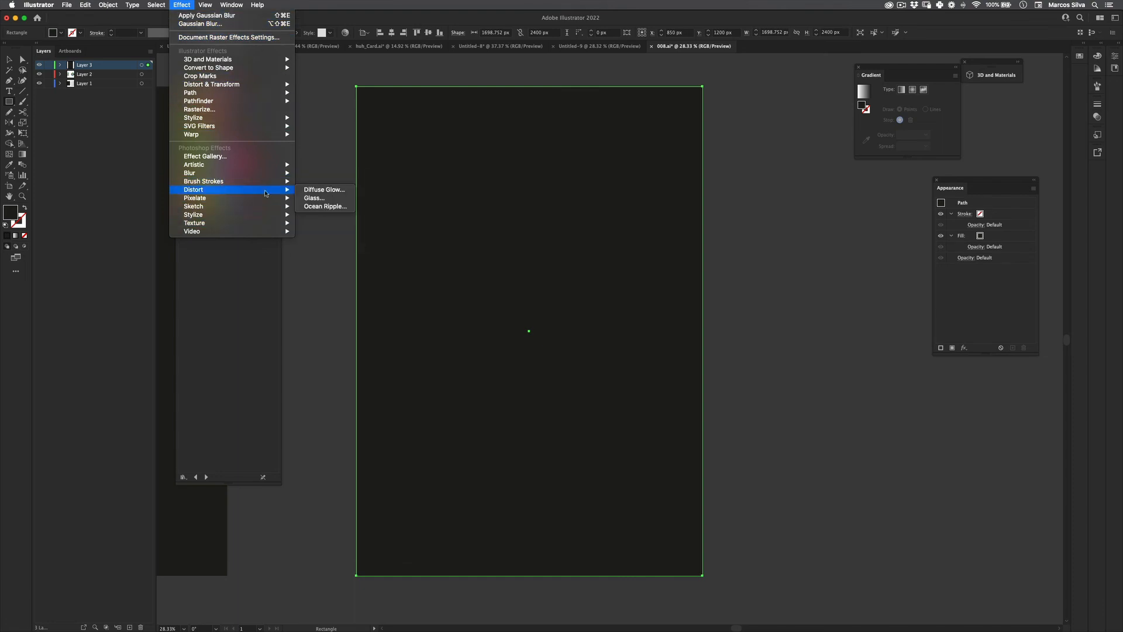
mouse_move(270, 224)
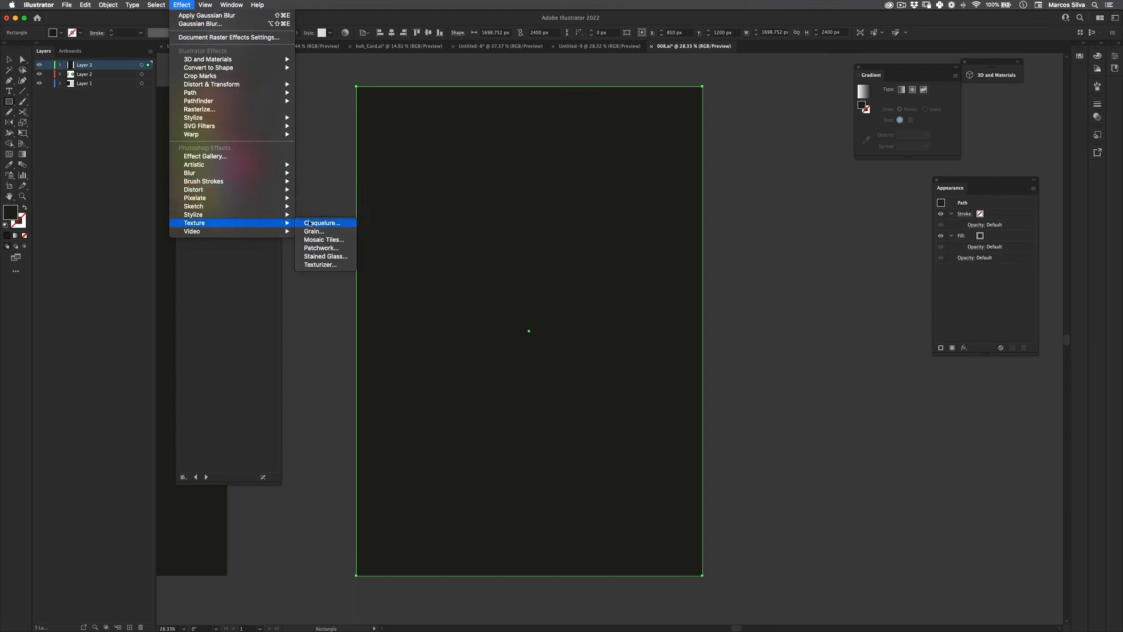
click(316, 231)
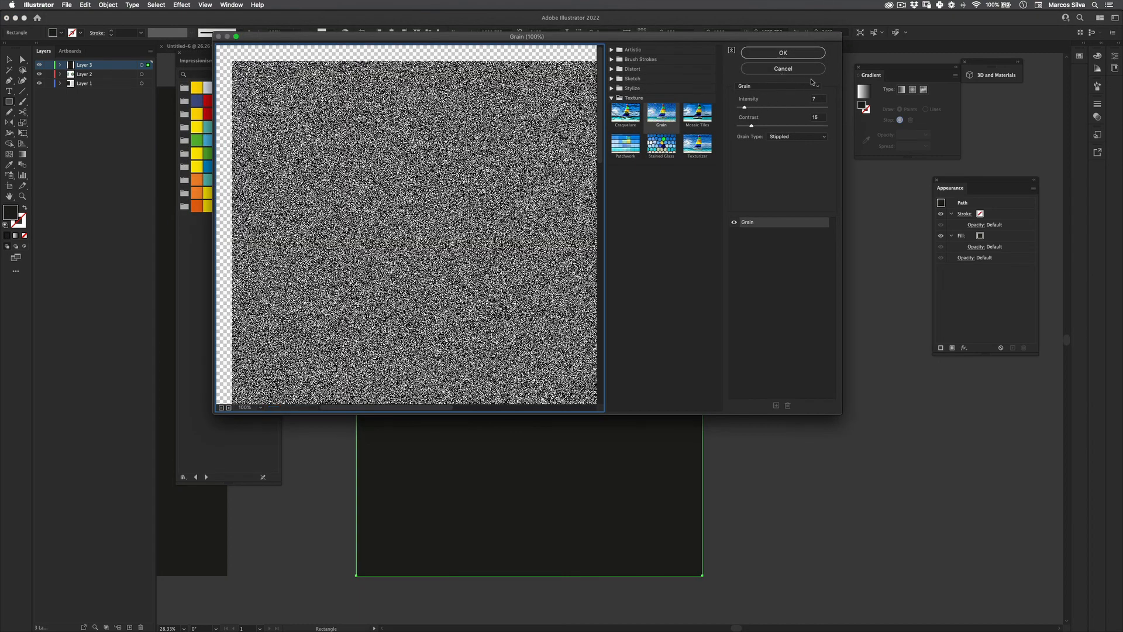
click(783, 54)
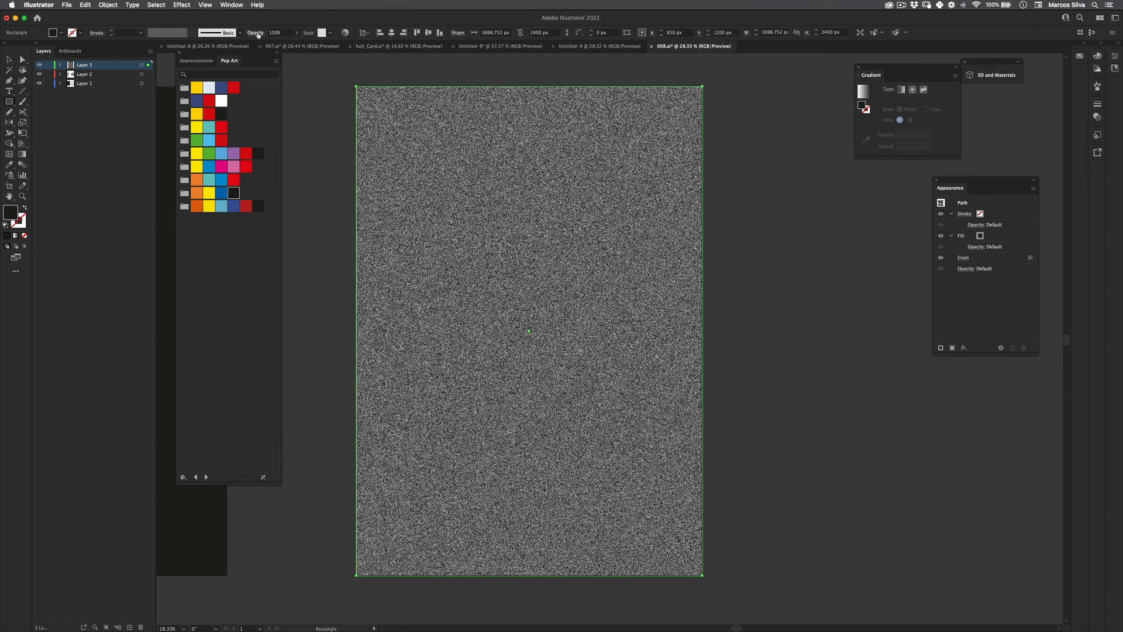
- Set the grain rectangle's blending mode to Screen and its opacity to 8%, and deselect it
click(256, 34)
click(185, 47)
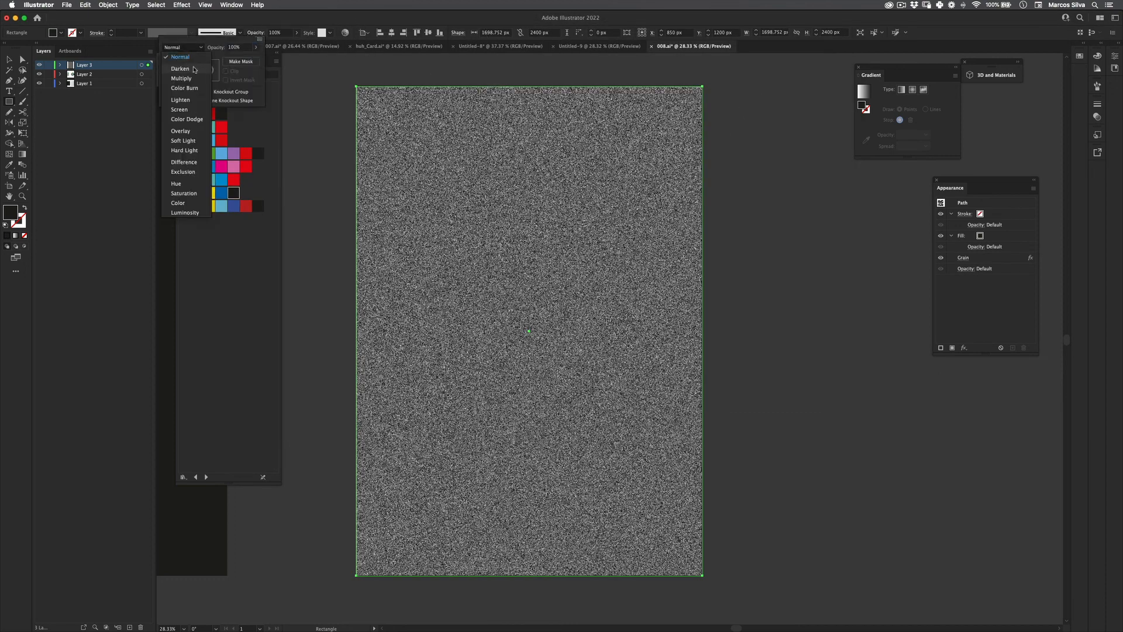
click(180, 109)
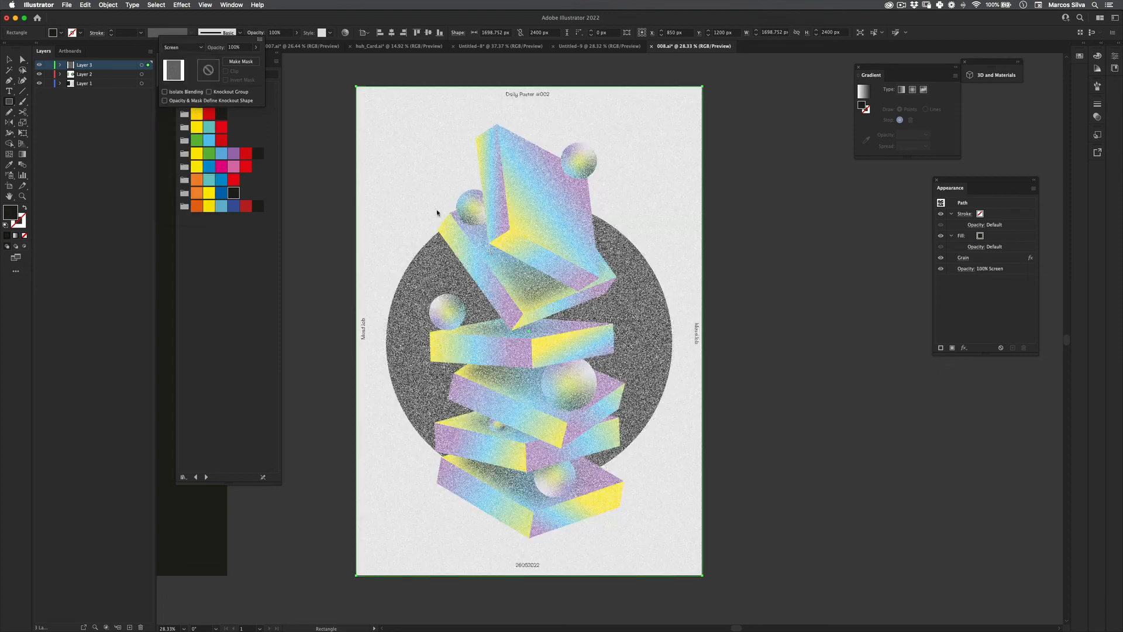
click(624, 503)
click(298, 33)
drag(284, 46, 266, 44)
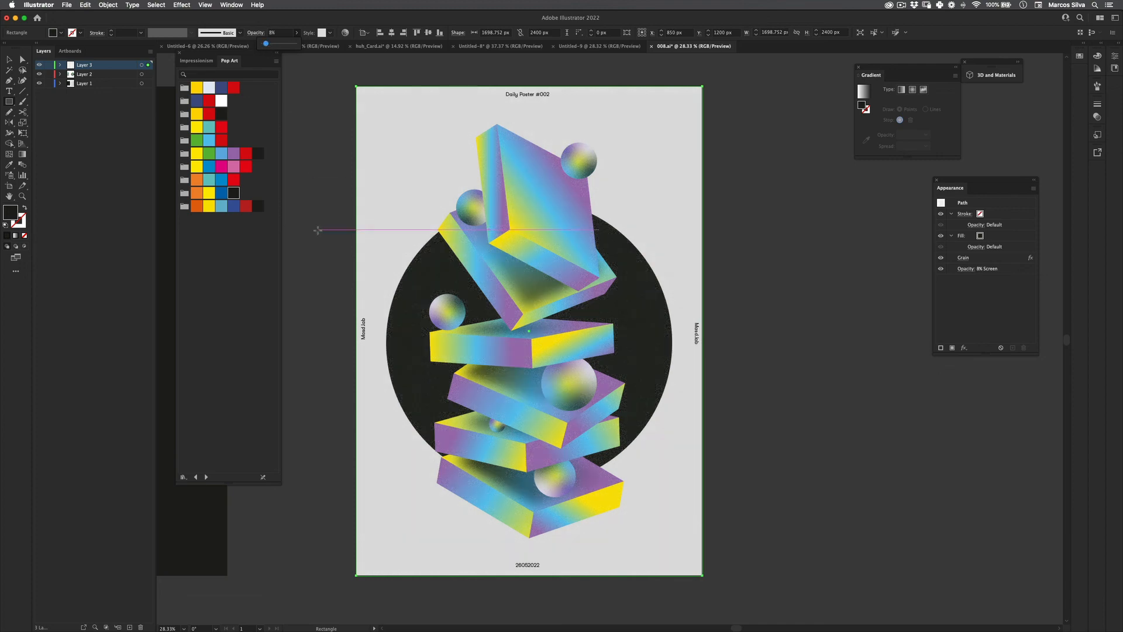
click(9, 60)
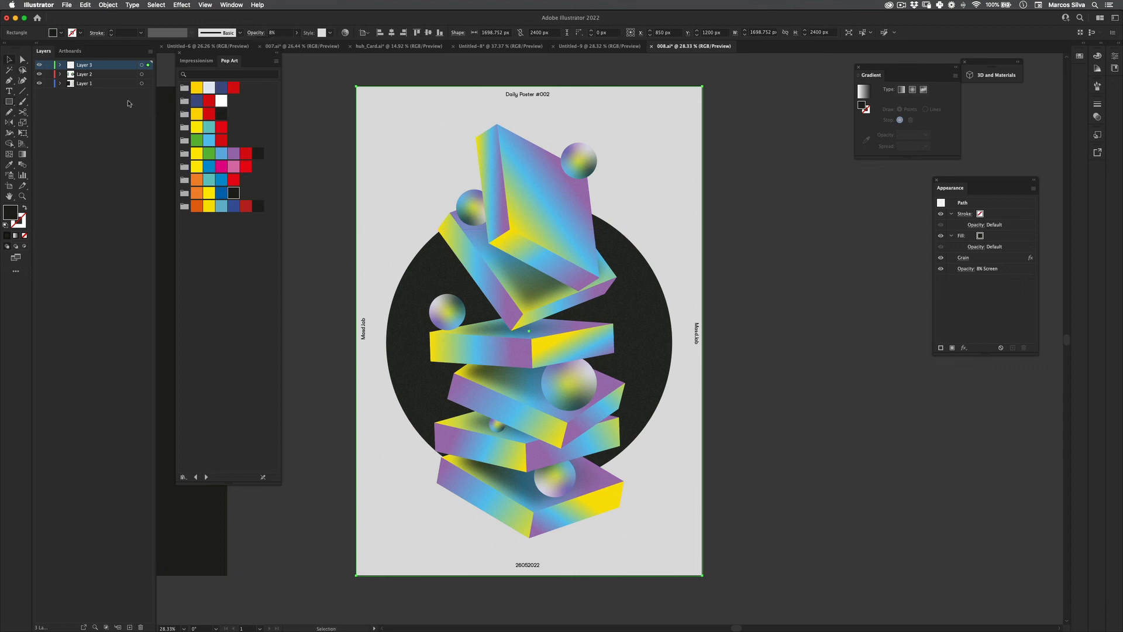
click(322, 119)
- Examine the grain texture up close and on the whole light grey poster
key(z)
drag(535, 314, 603, 336)
drag(602, 336, 562, 310)
drag(563, 310, 541, 292)
drag(585, 280, 592, 343)
key(v)
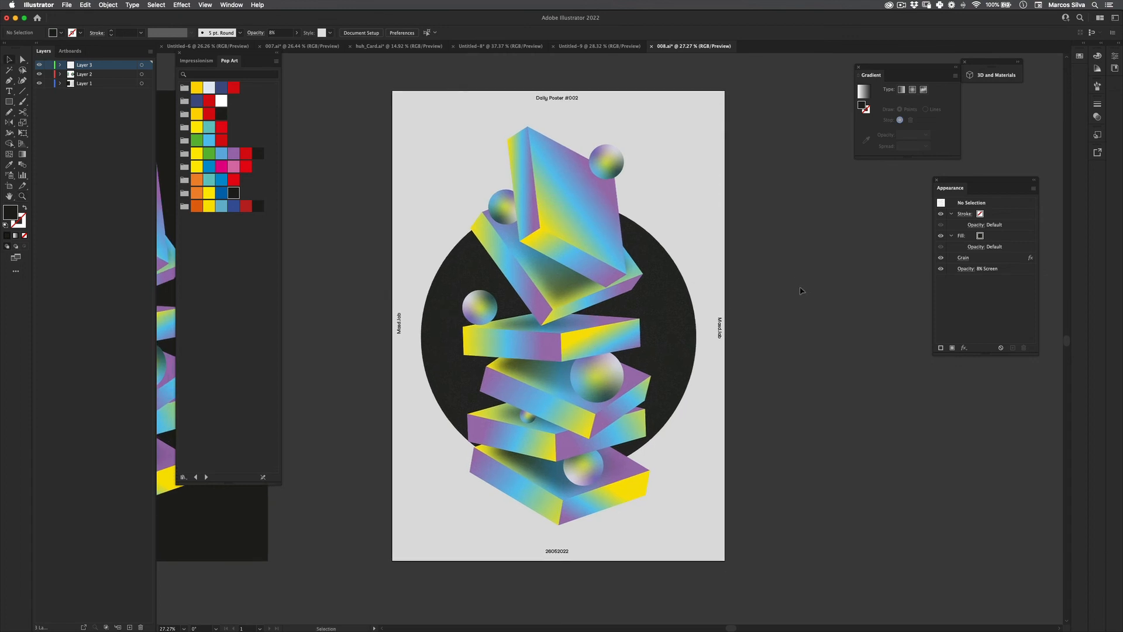
key(z)
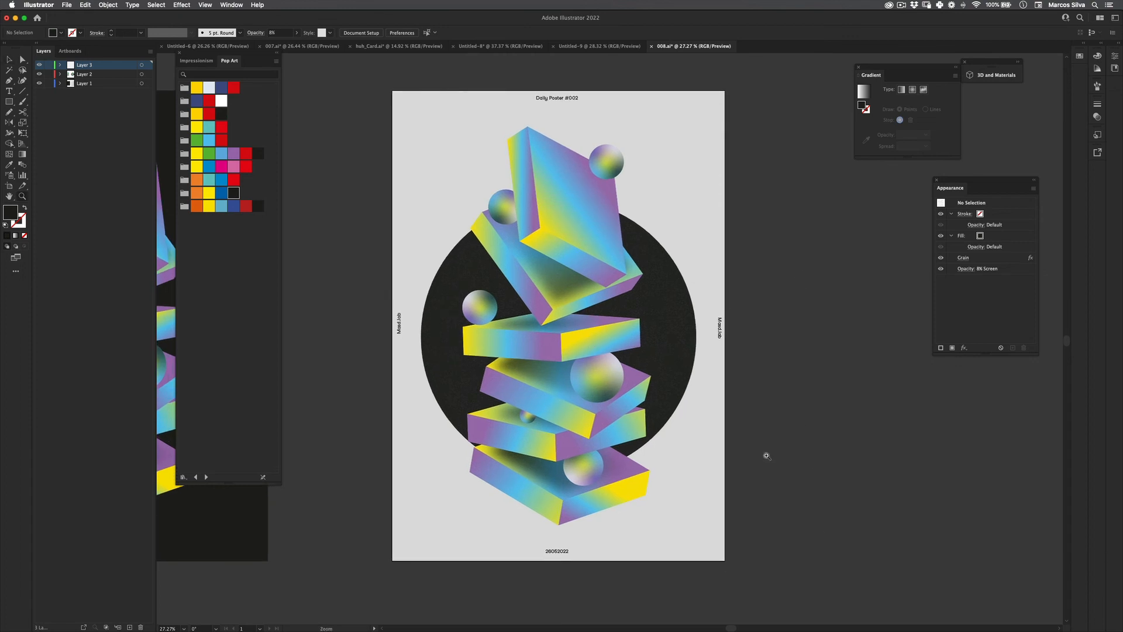